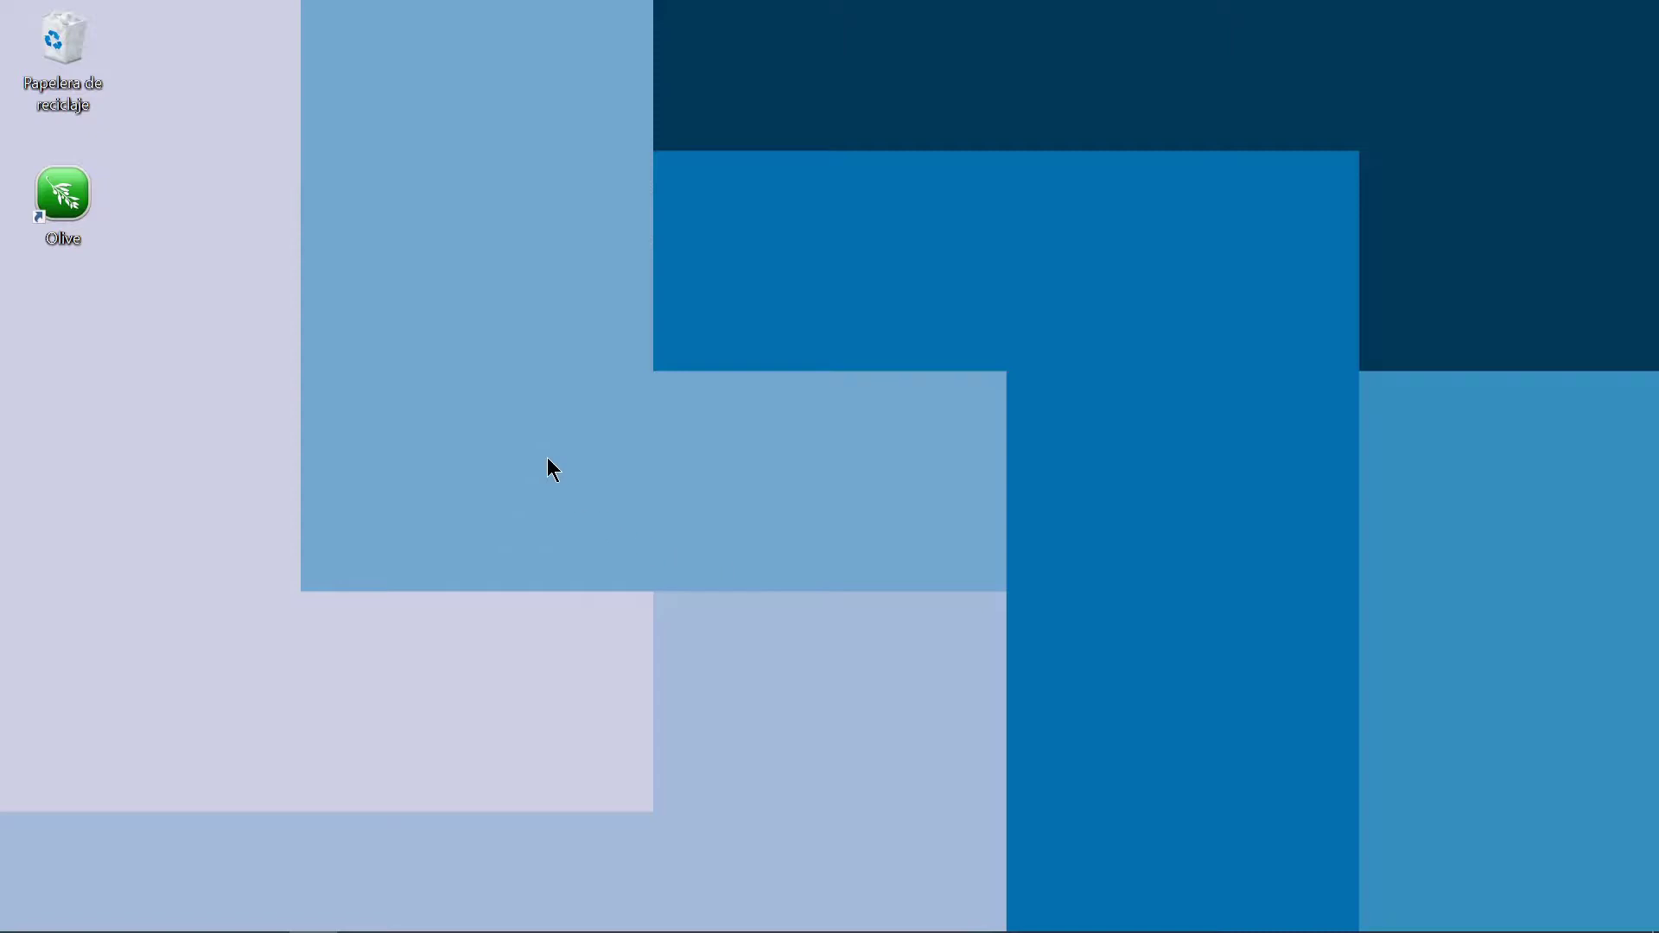
Step: Launch the Olive video editor and dismiss its welcome message
double_click(63, 206)
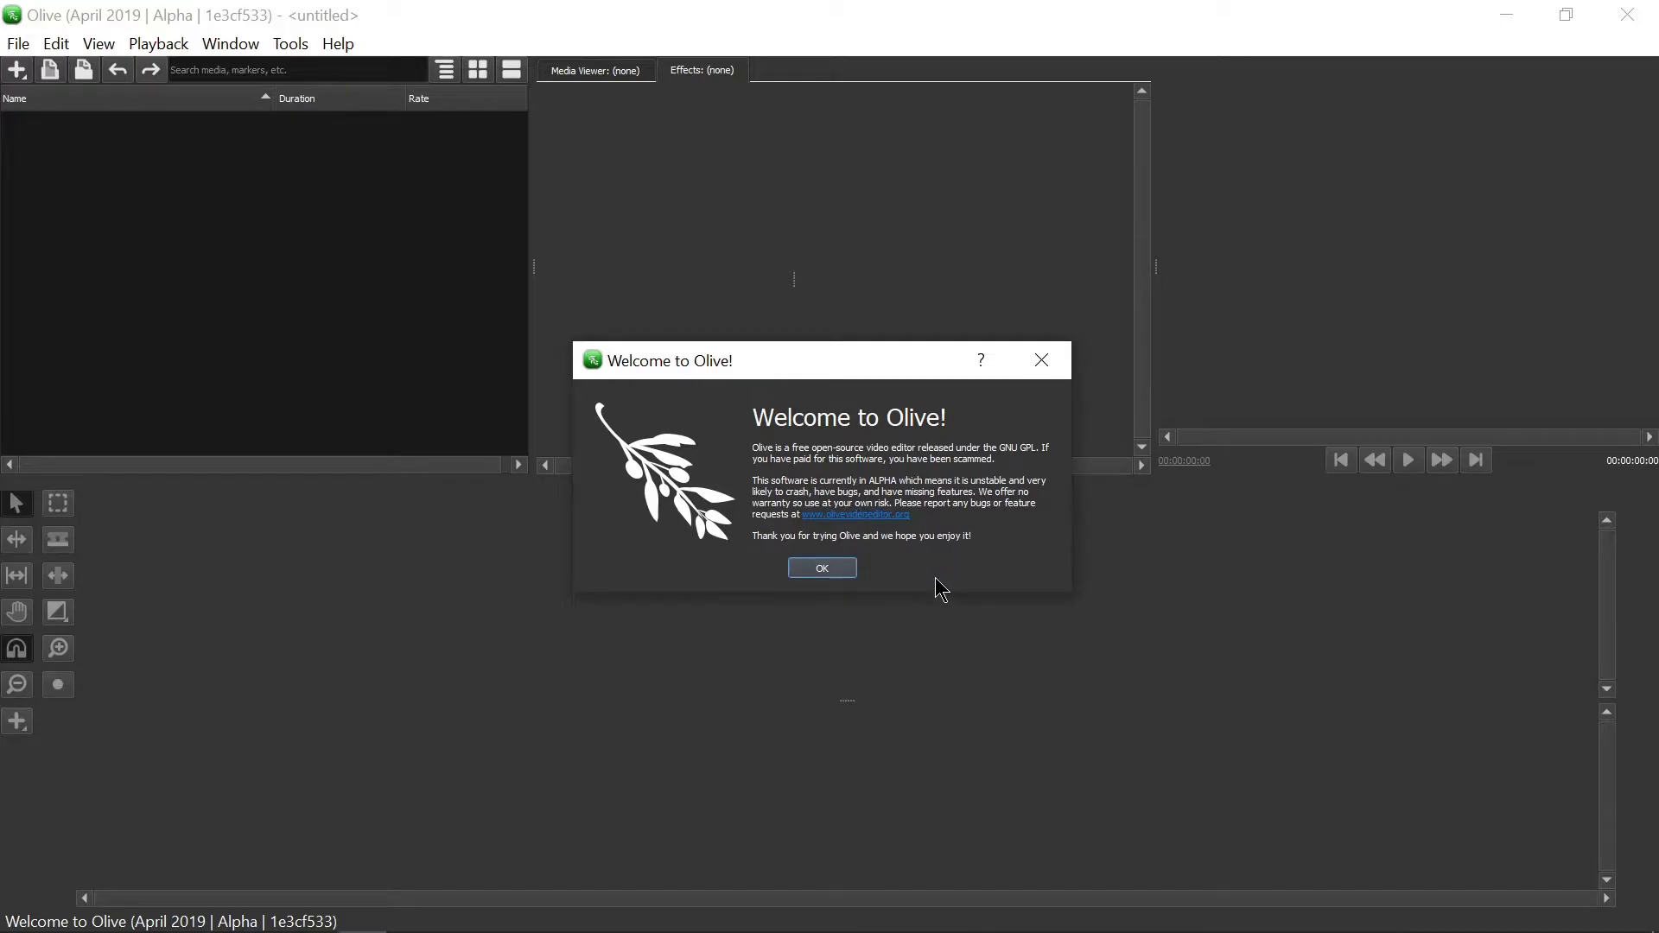
click(825, 571)
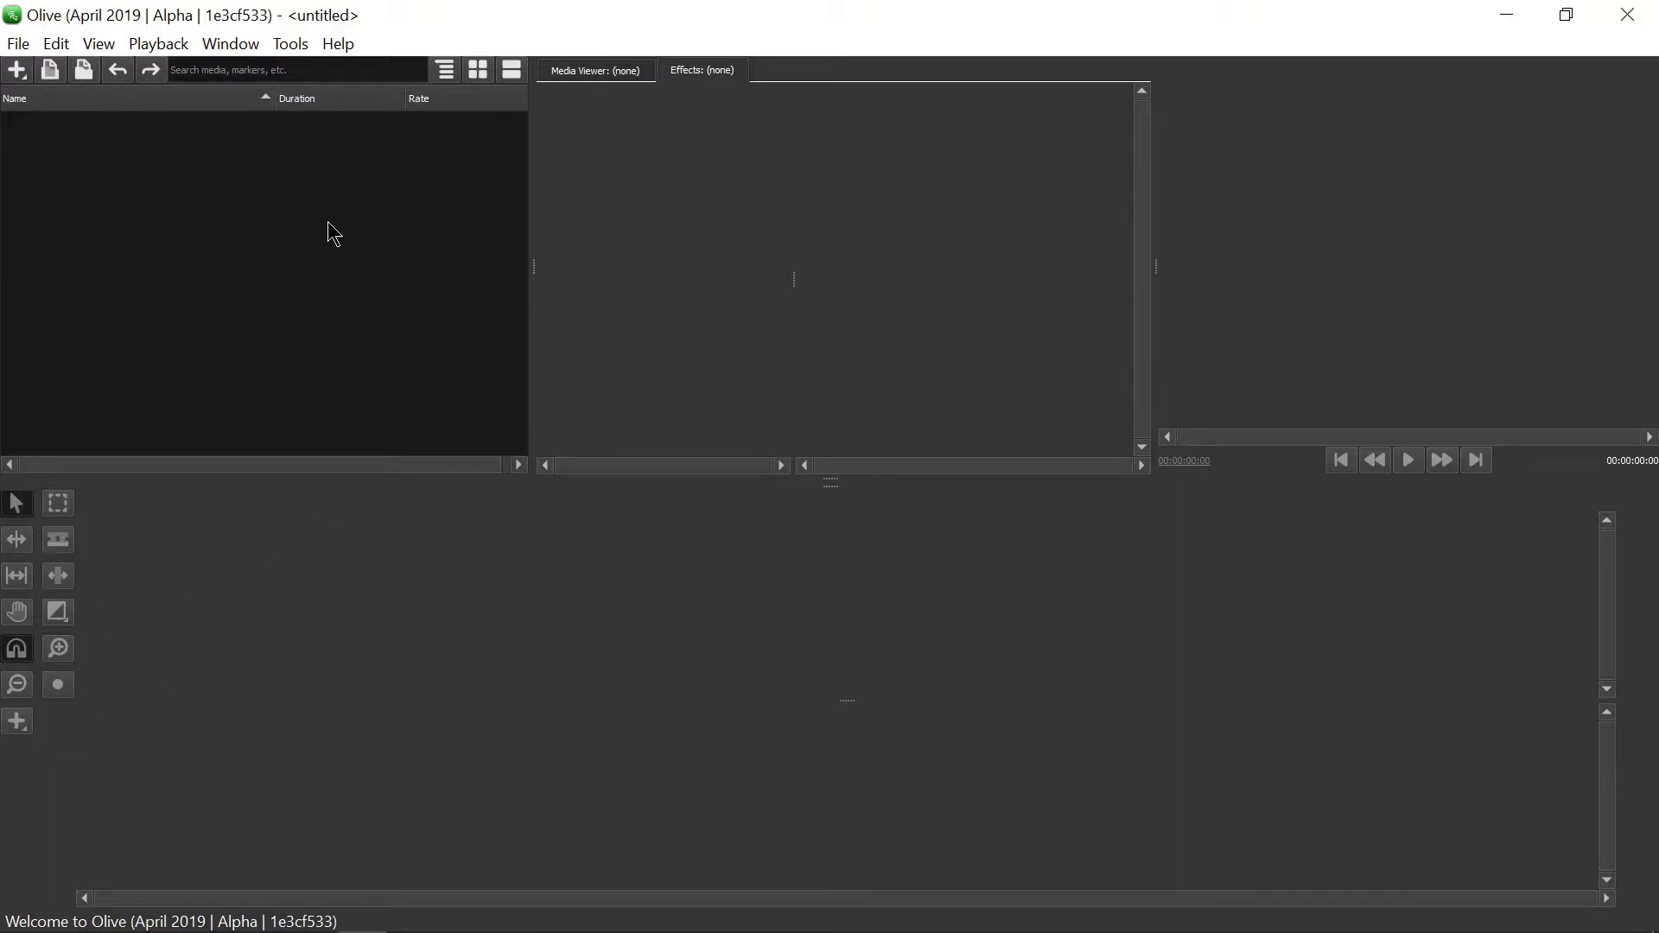
Step: Hide the Project panel and show it again
click(228, 50)
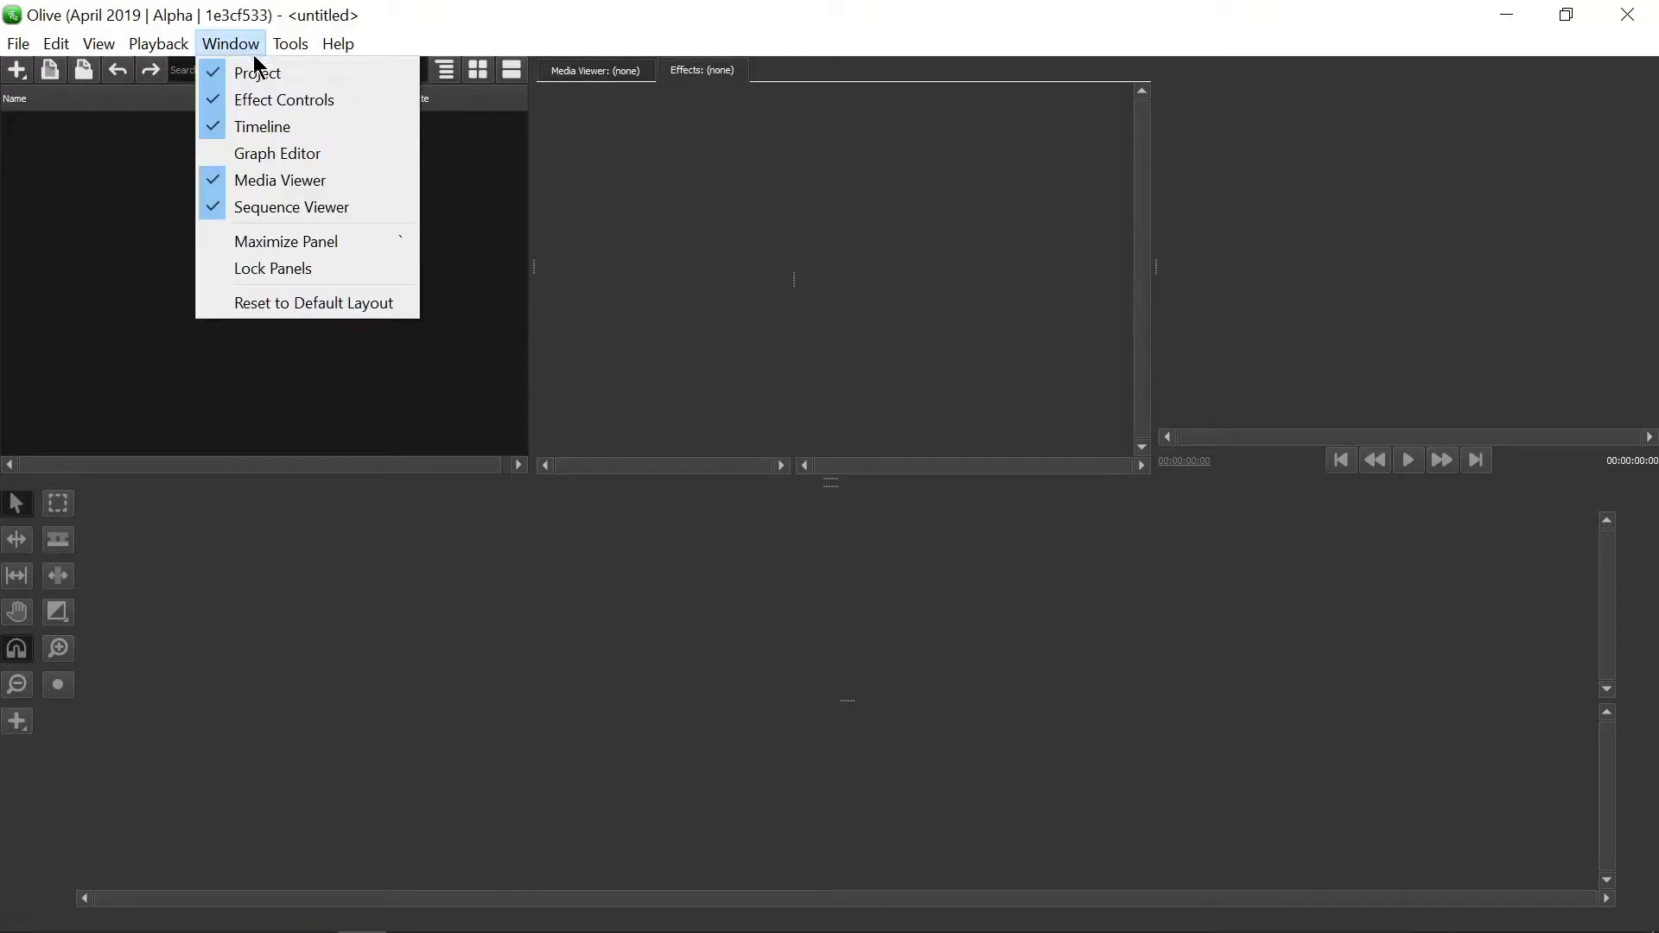
click(260, 72)
click(244, 47)
click(251, 70)
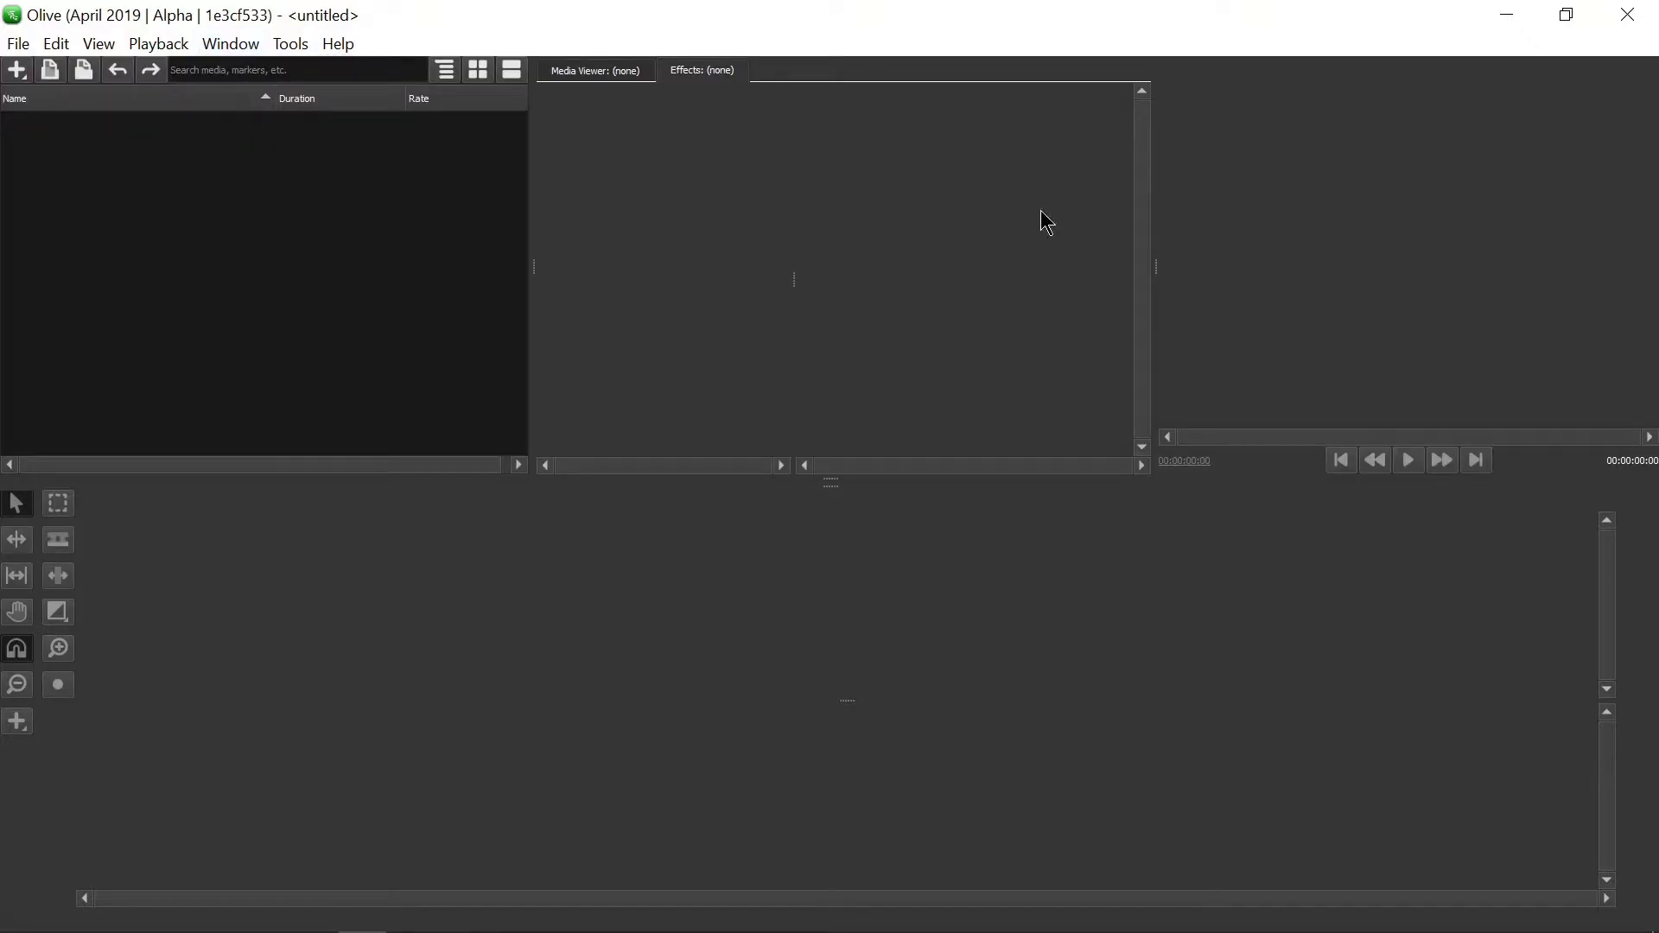
Step: Hide the Media Viewer panel and restore it
click(239, 50)
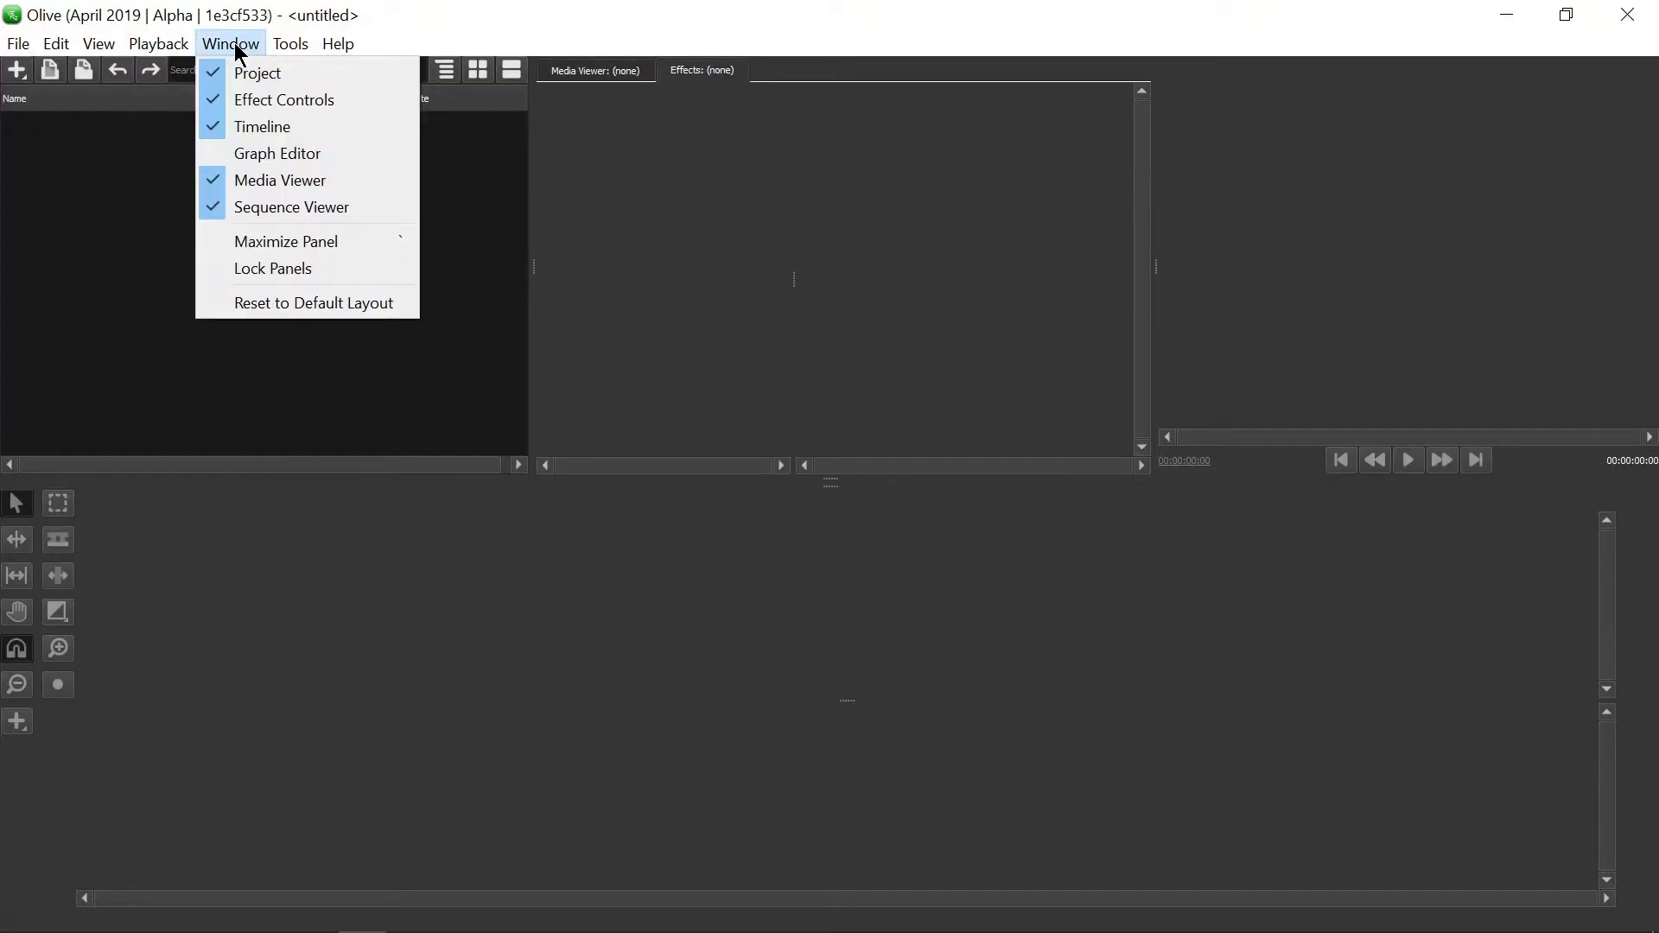
click(282, 179)
click(230, 43)
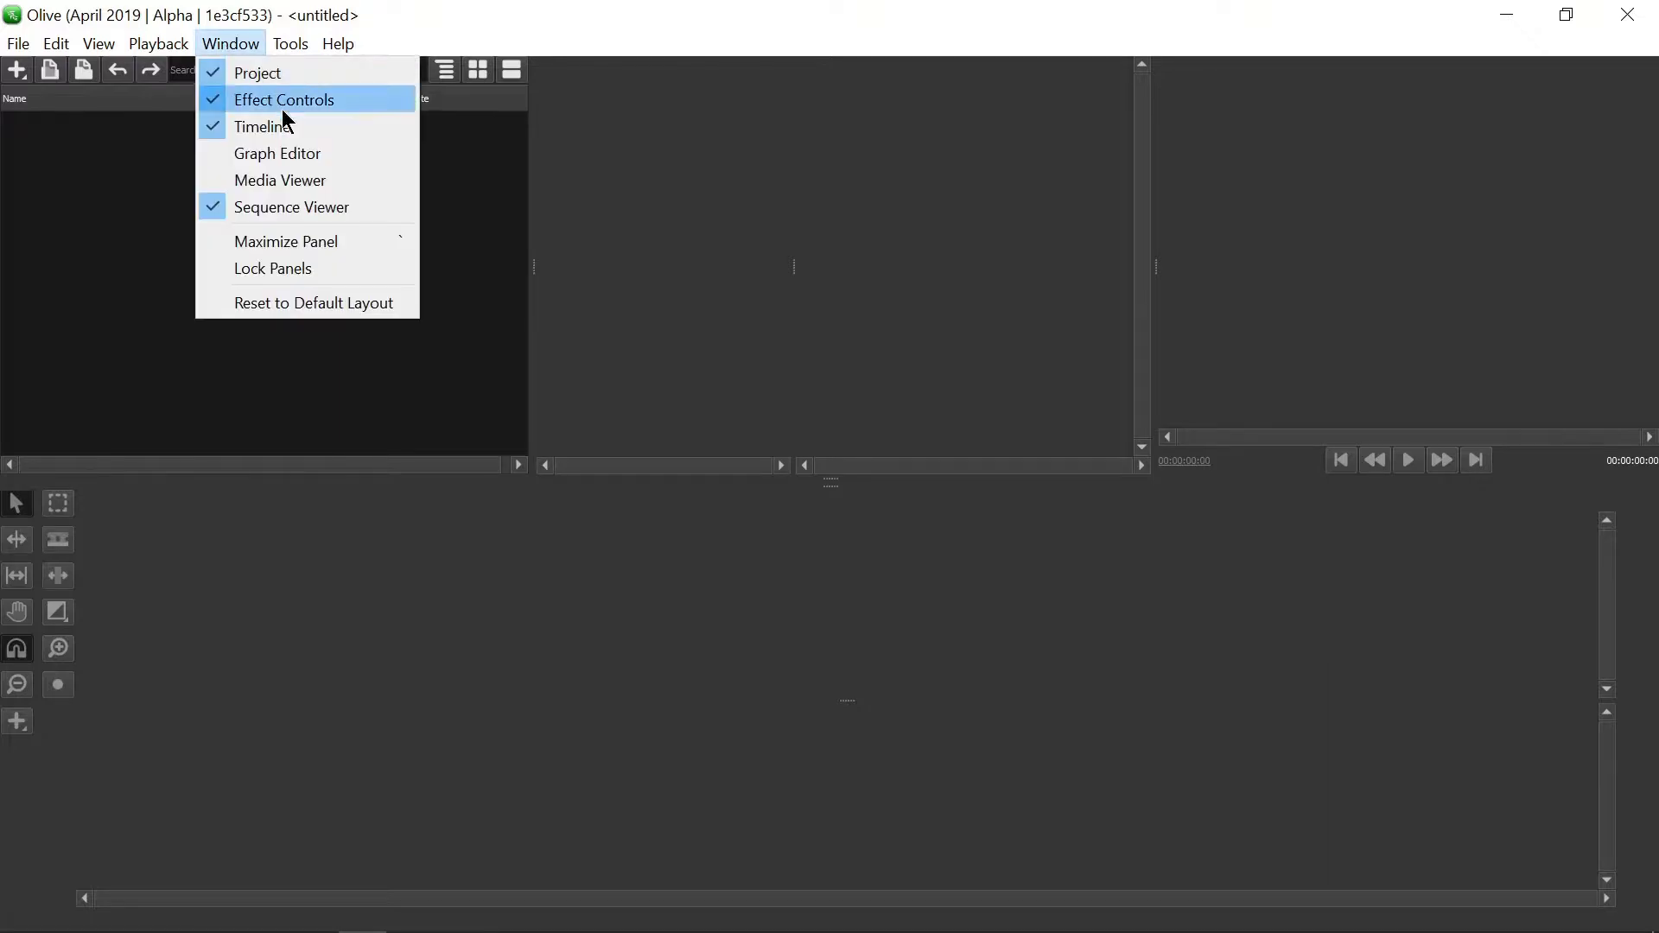
click(300, 175)
Step: Toggle the Project panel's visibility off and back on once more
click(231, 43)
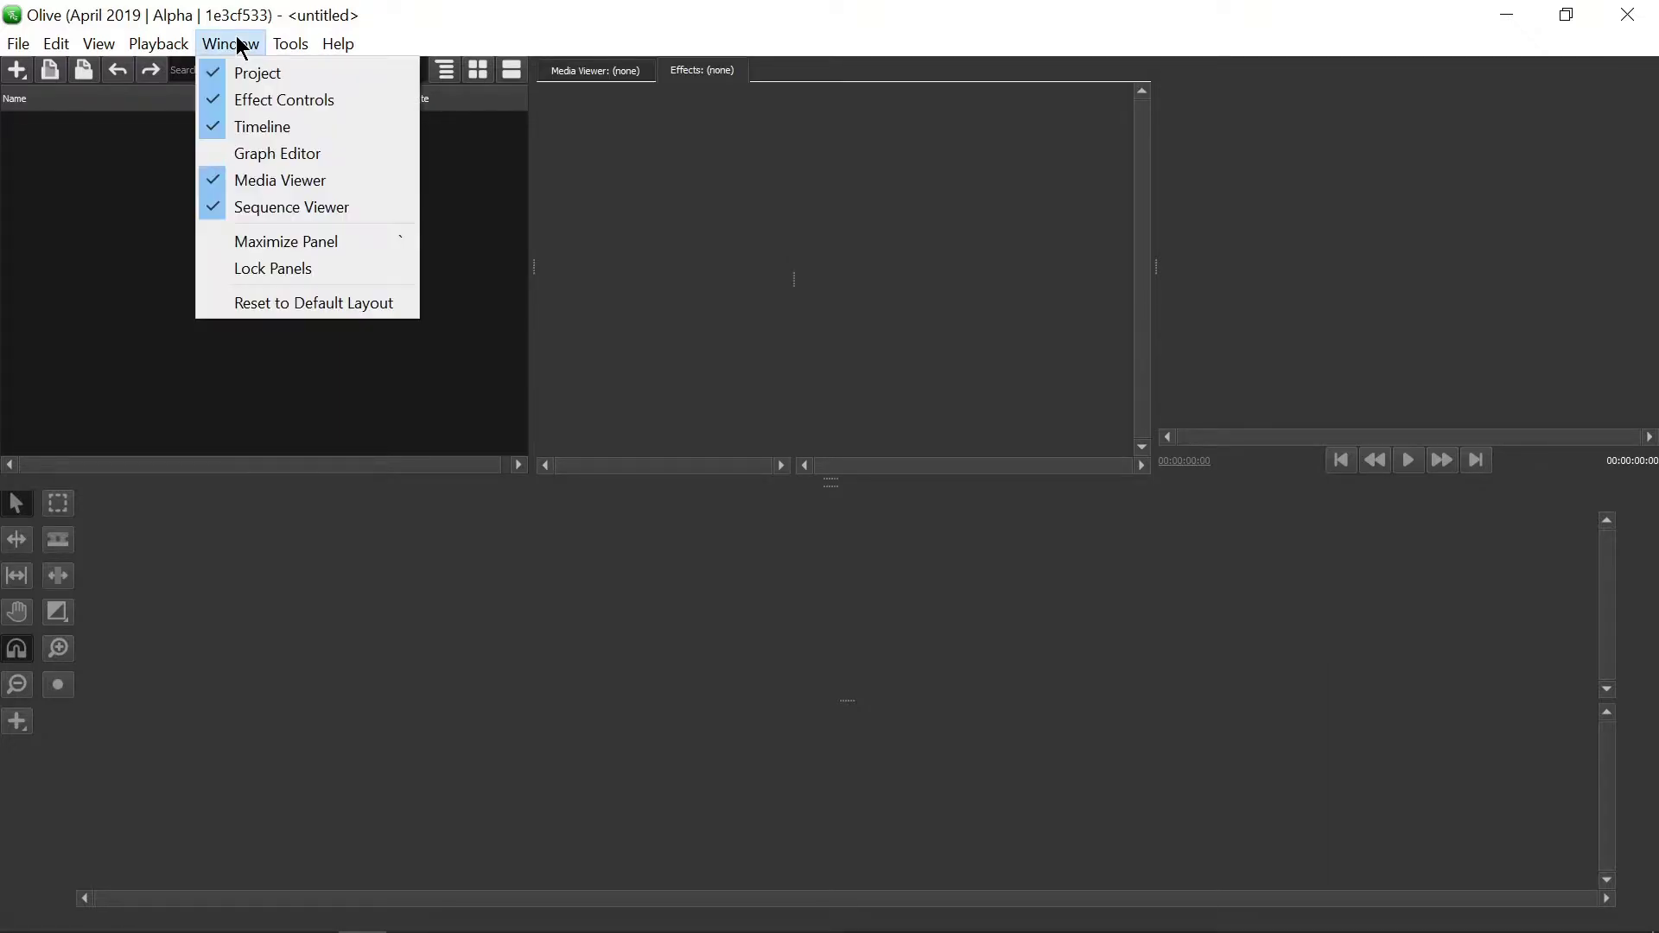
click(277, 74)
click(232, 43)
click(254, 73)
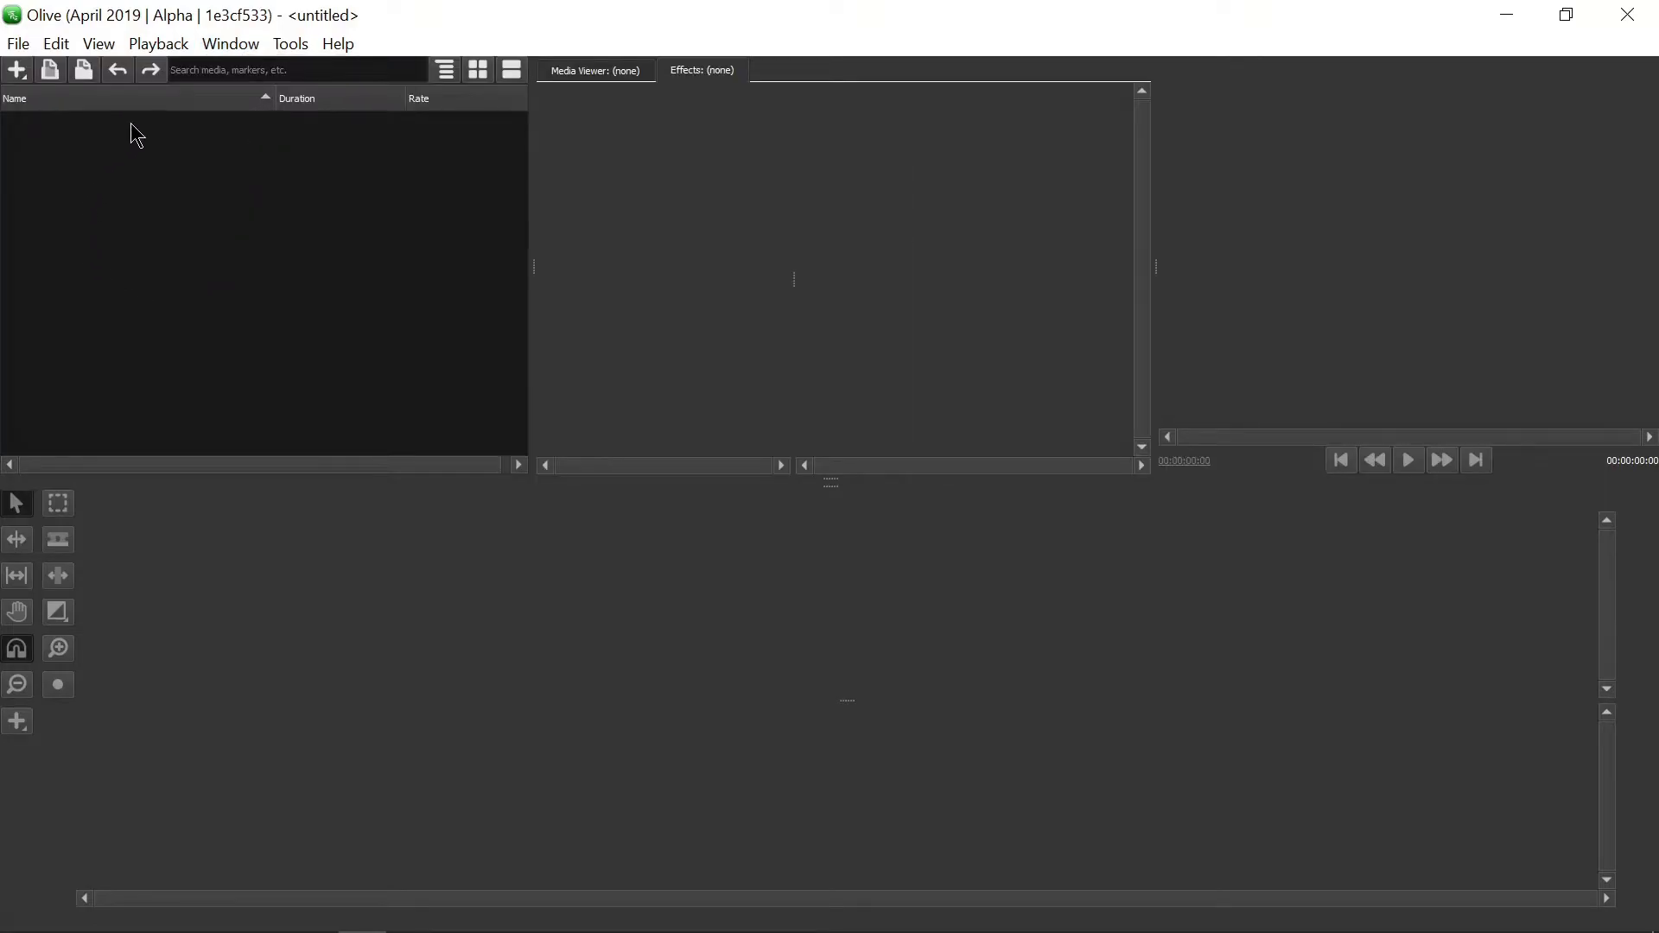
click(226, 44)
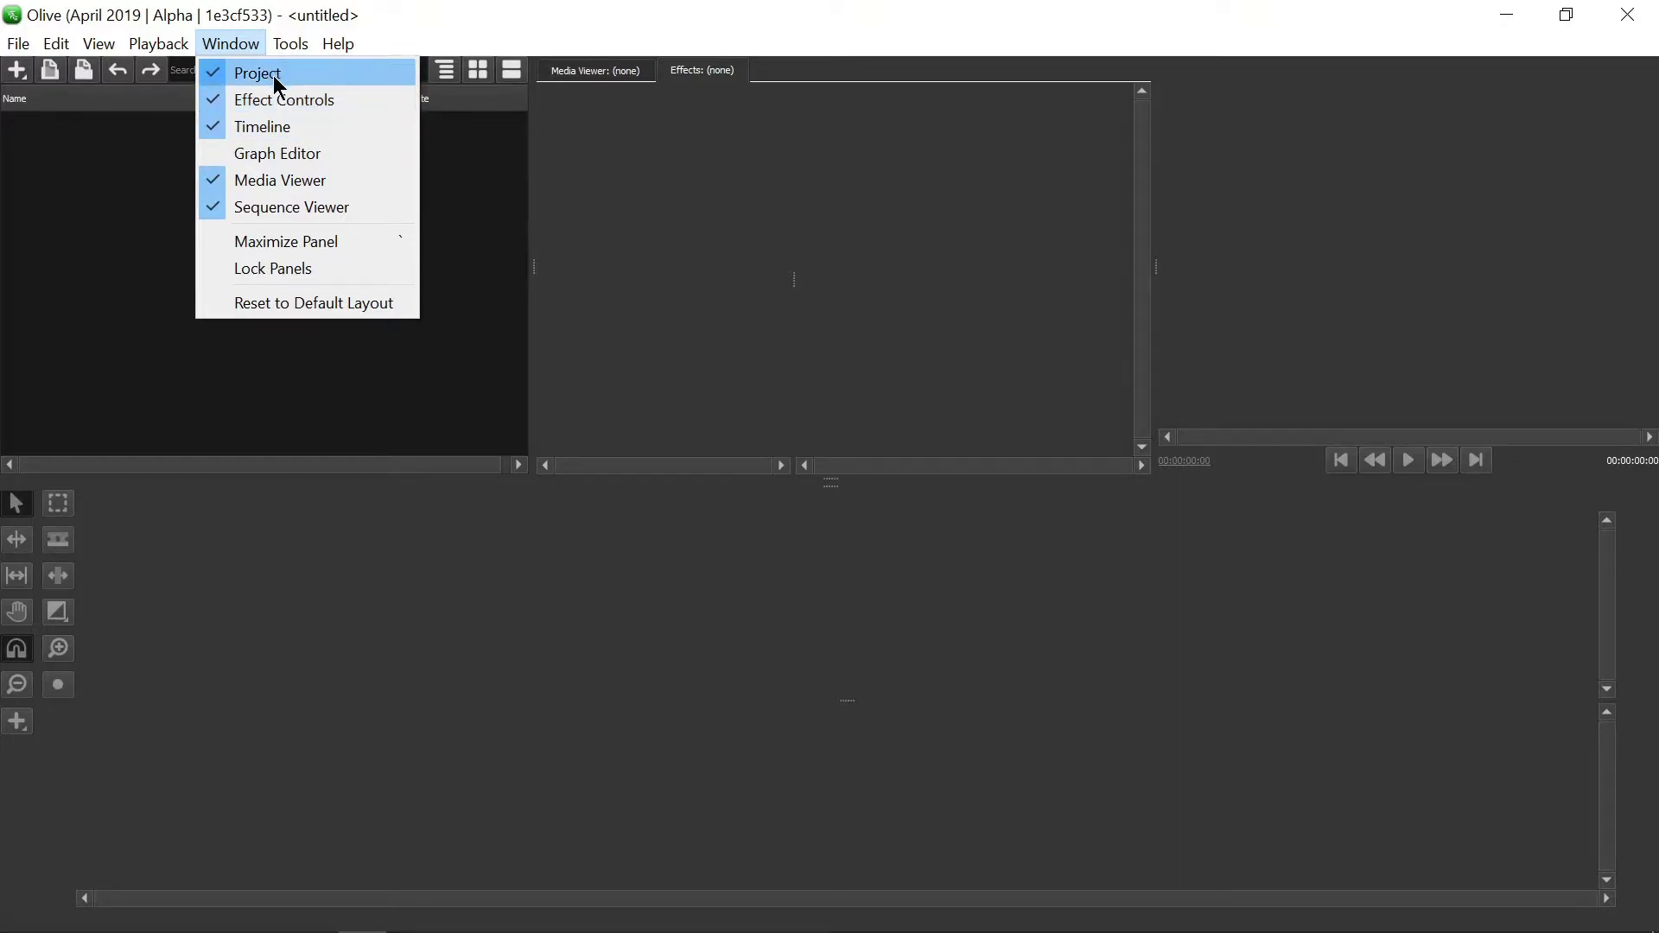
key(Escape)
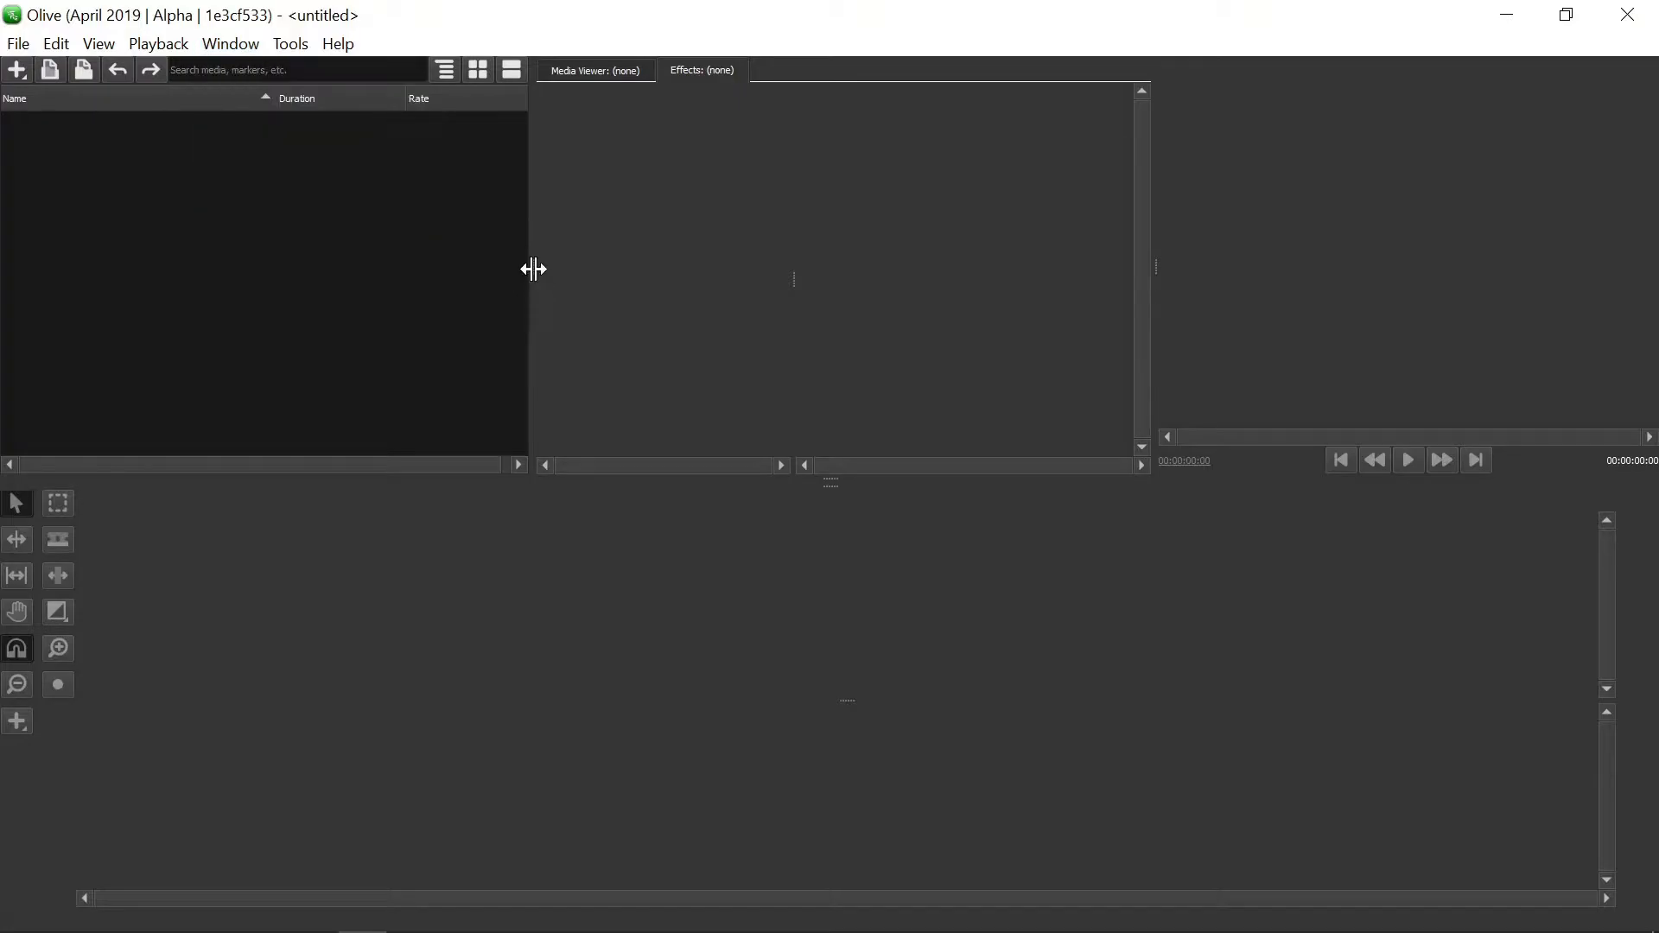
Step: Resize the panels to enlarge the Sequence Viewer and shrink the timeline, and place the Effects tab before the Media Viewer tab
drag(533, 267, 763, 270)
drag(842, 488, 836, 788)
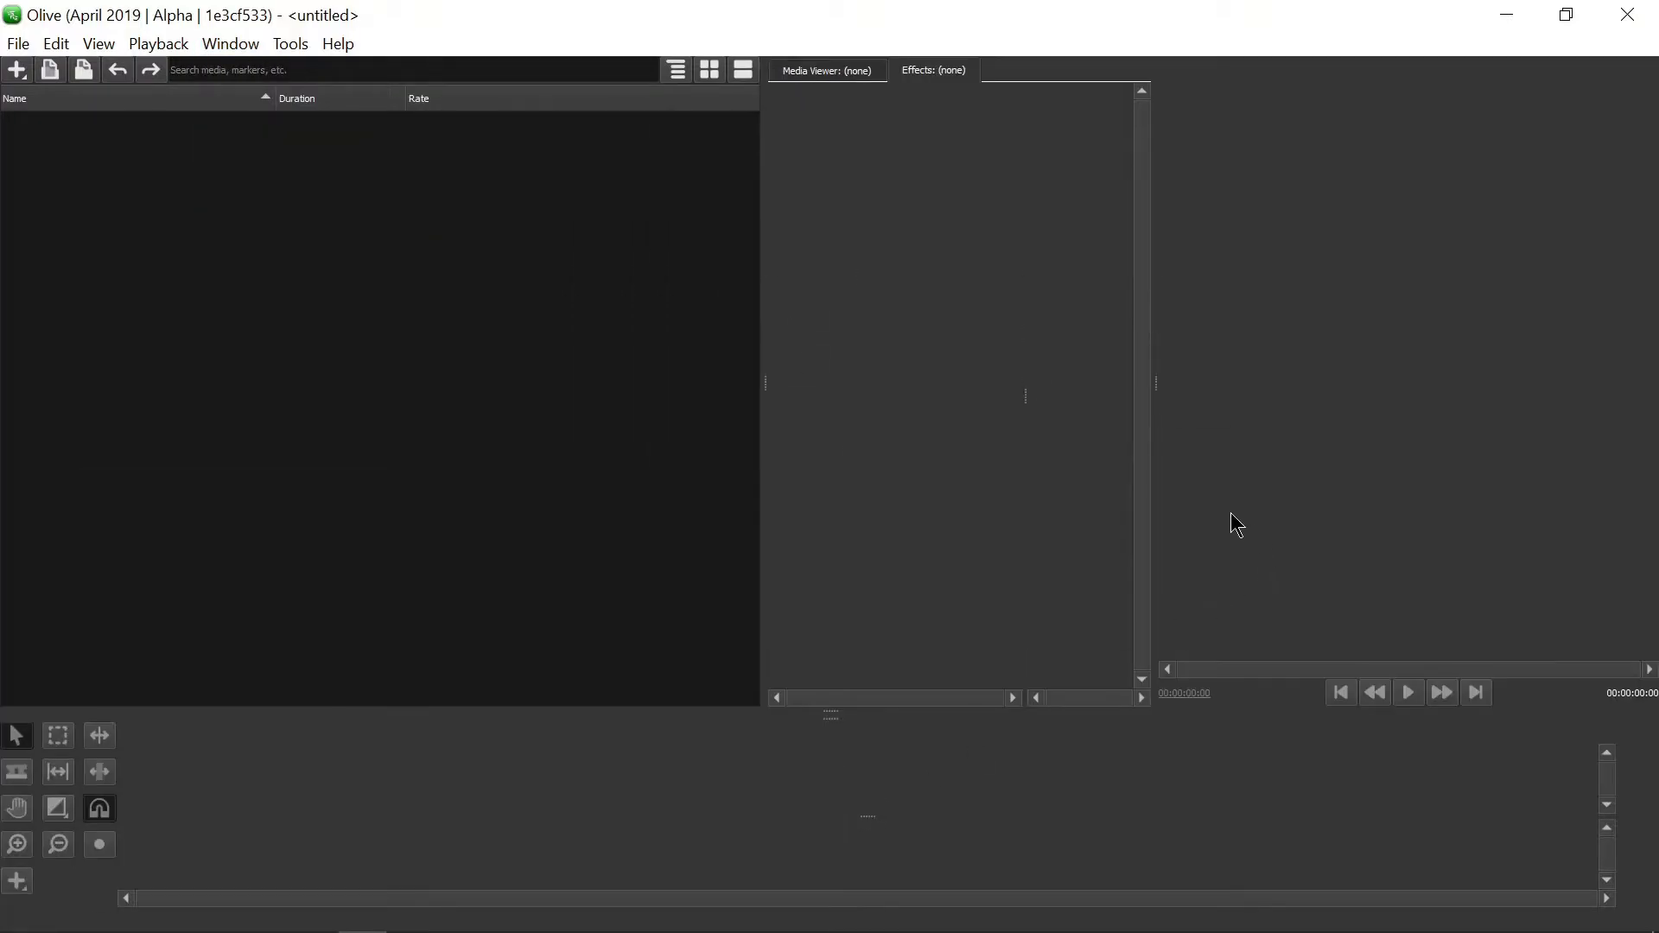
drag(1155, 374, 548, 384)
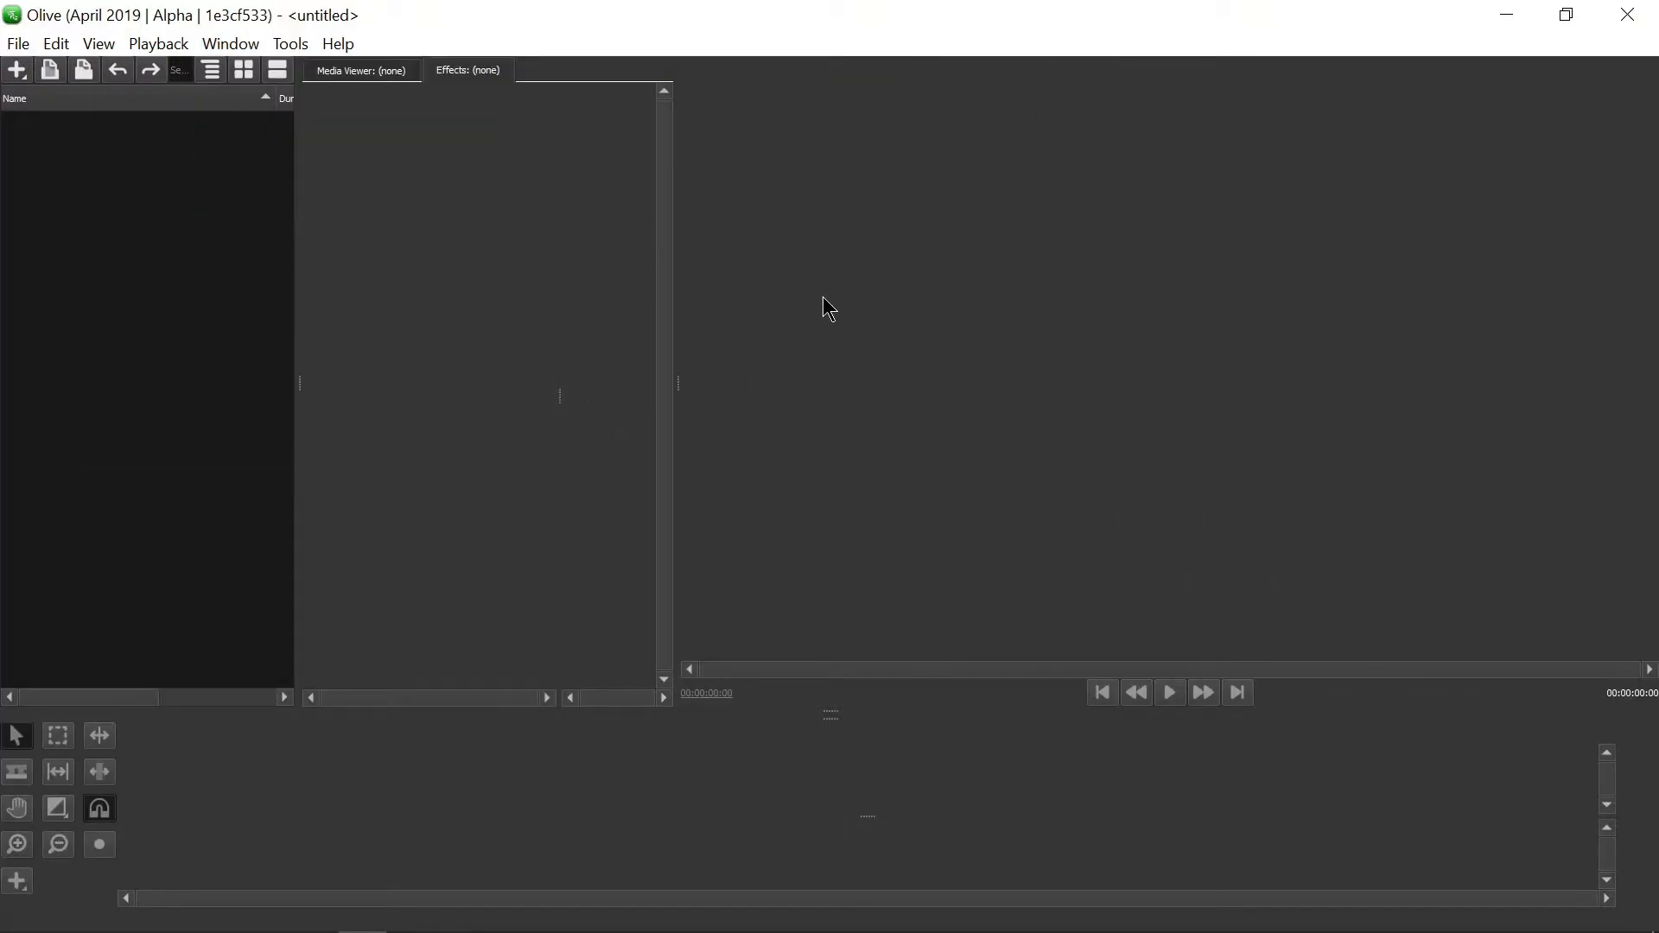
drag(458, 74, 1080, 479)
drag(466, 73, 216, 60)
drag(372, 83, 766, 452)
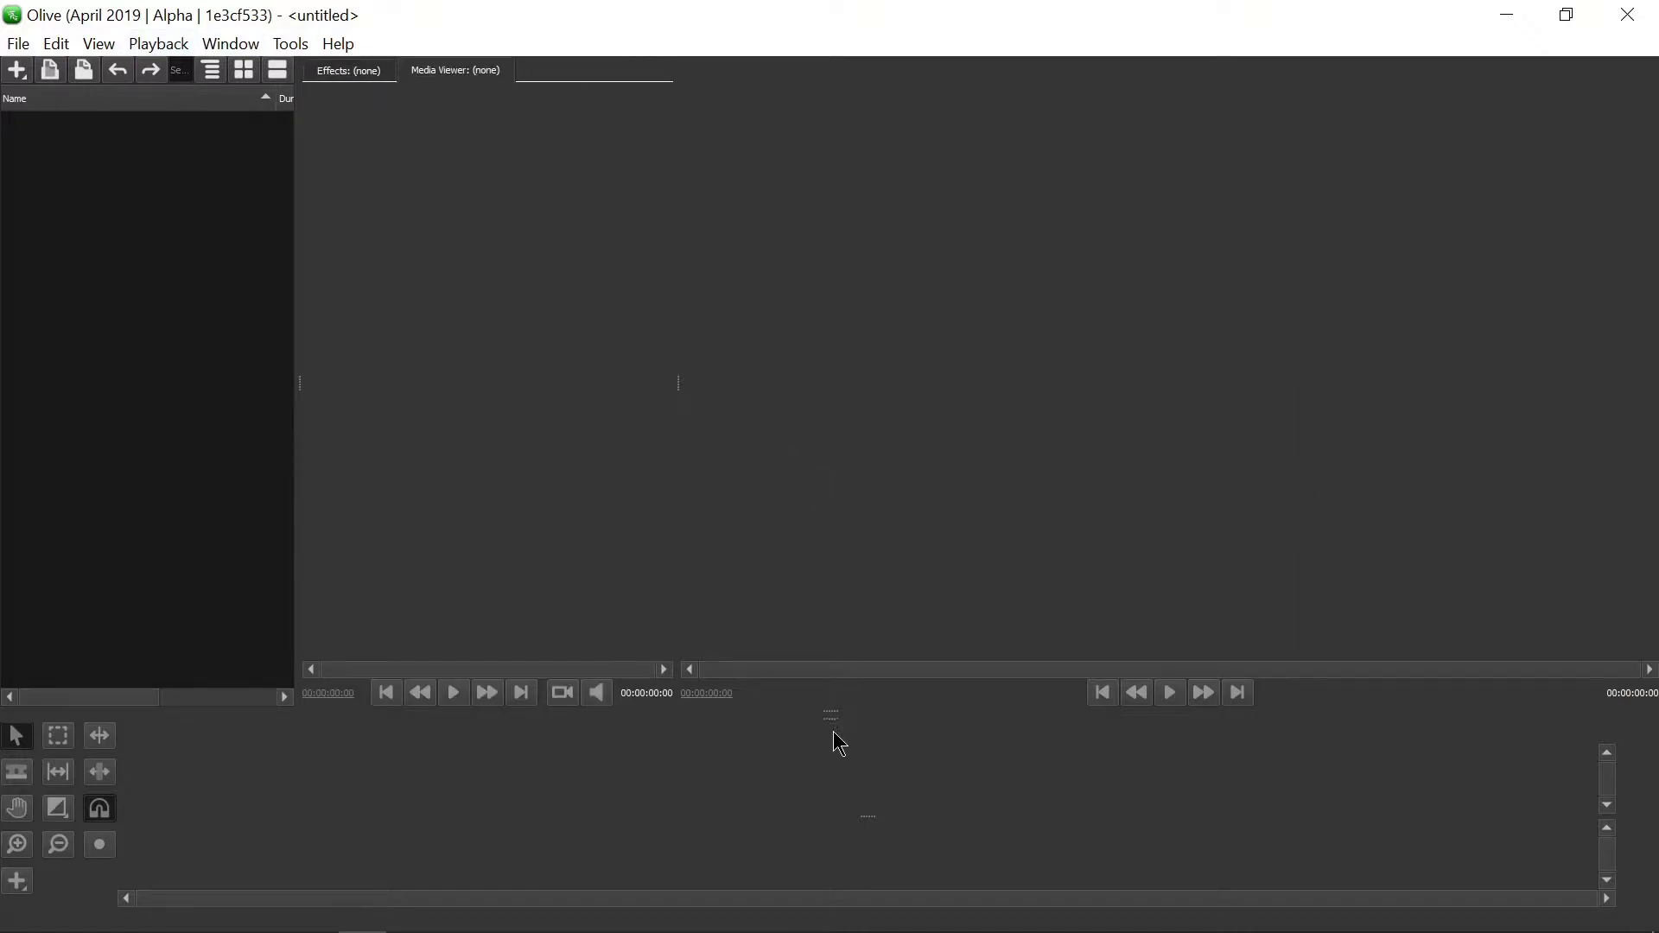
Step: Reset the workspace to the default panel layout
click(236, 40)
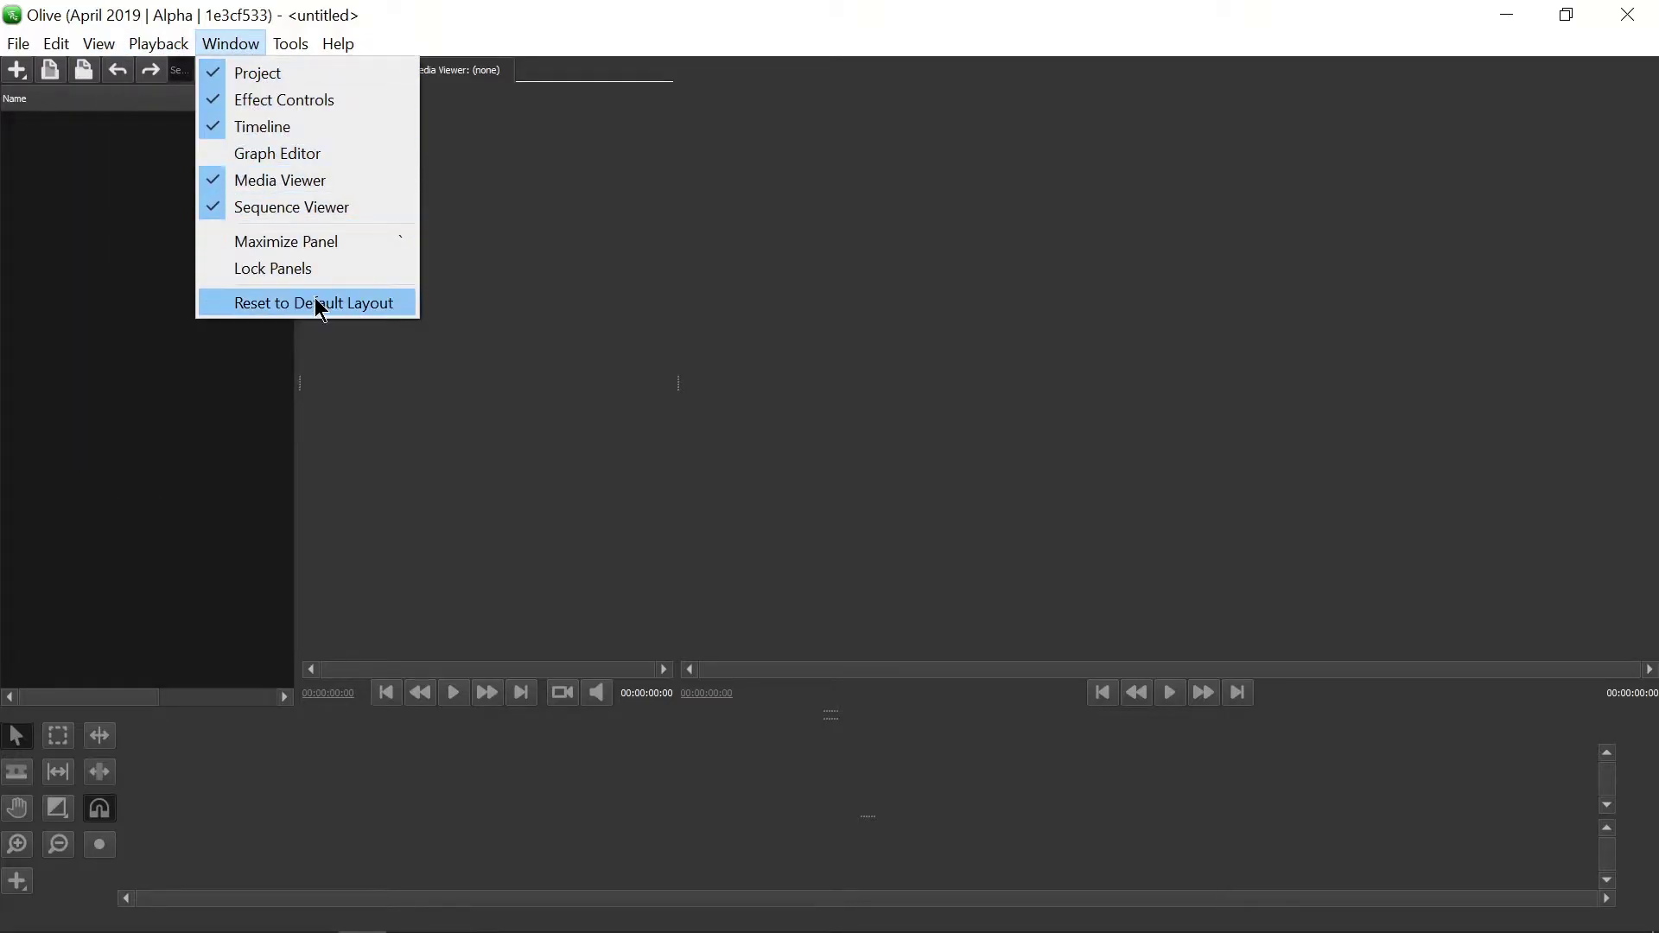
click(321, 305)
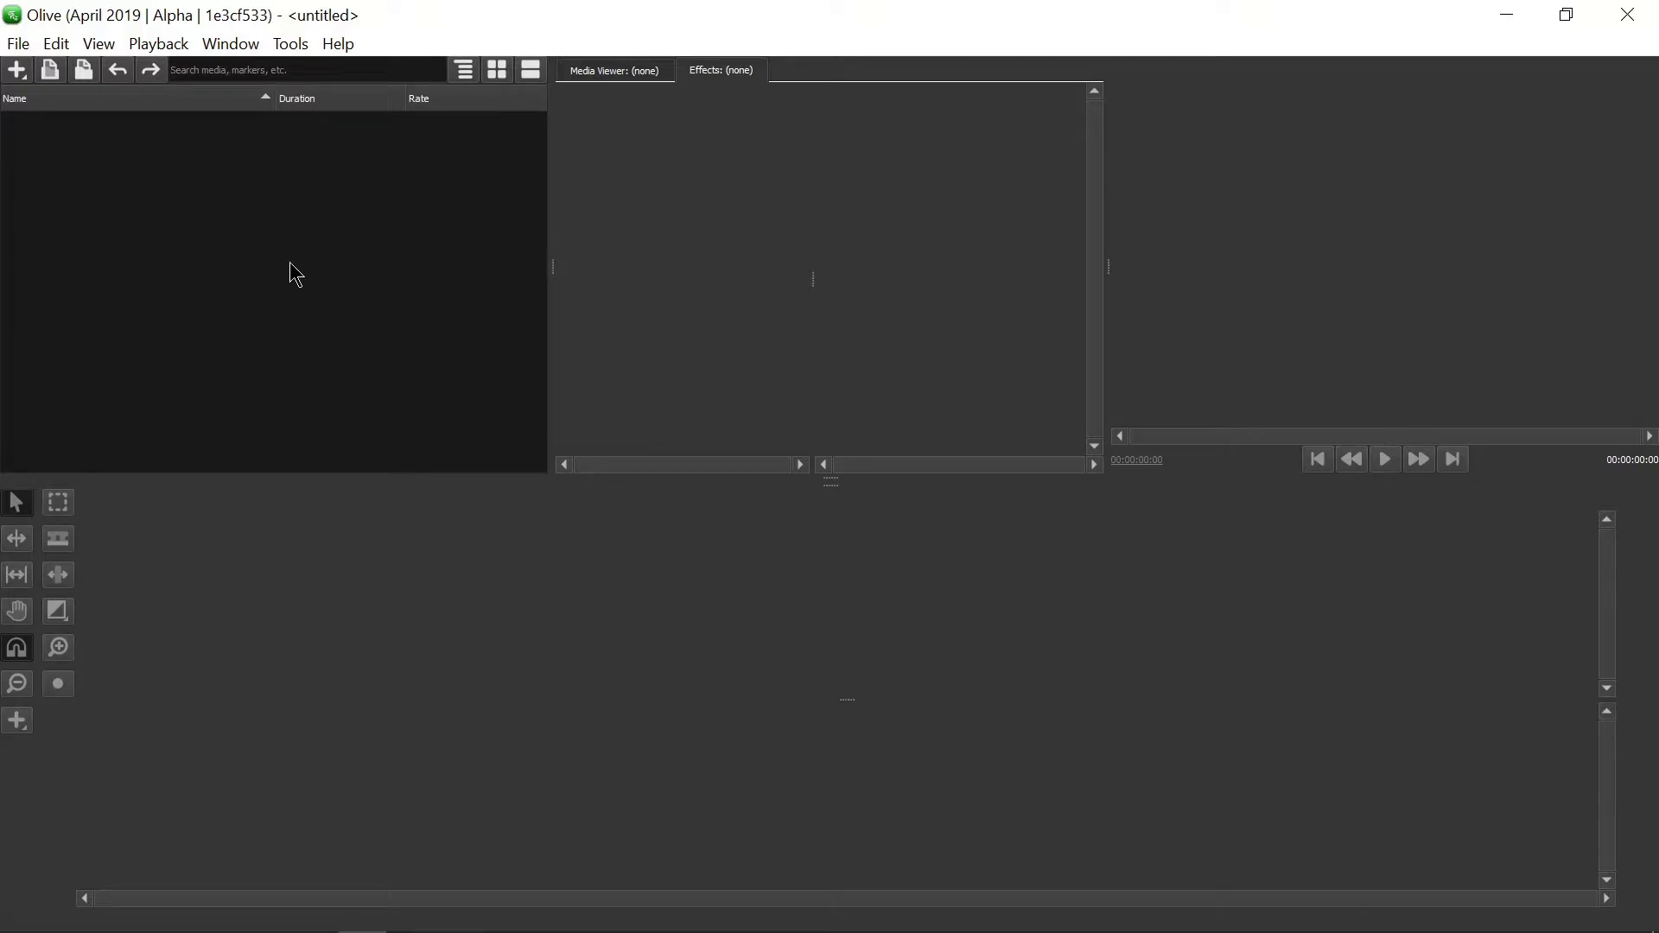
Step: Open the media import dialog for the empty Project panel and close it without importing anything
double_click(217, 236)
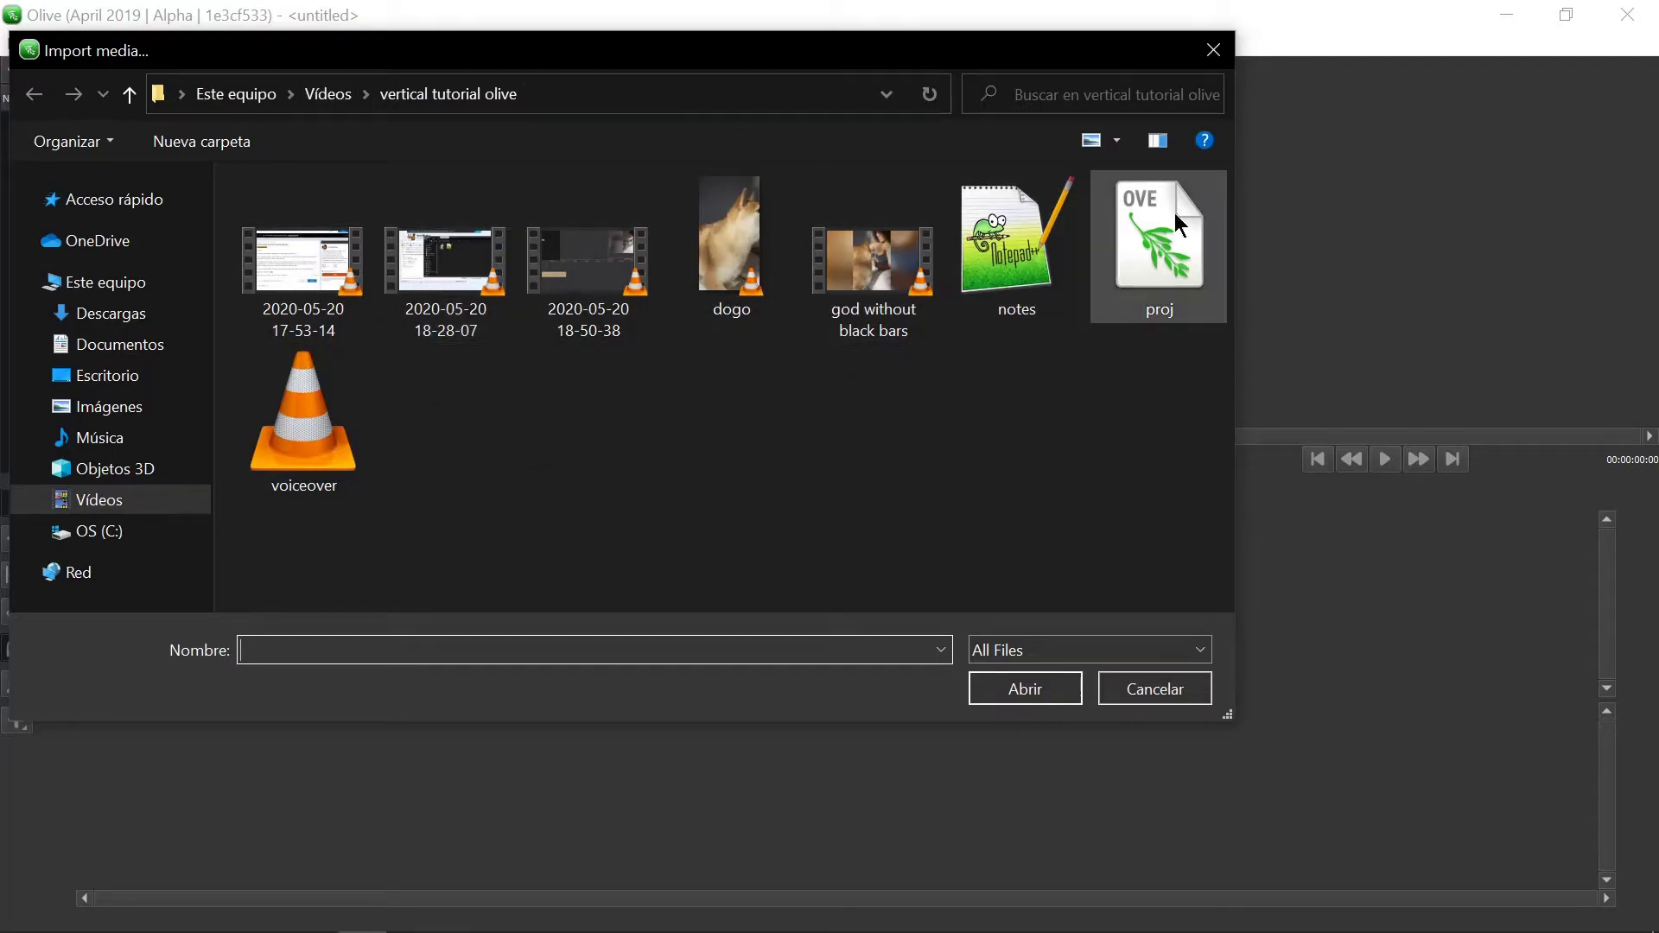
click(1213, 50)
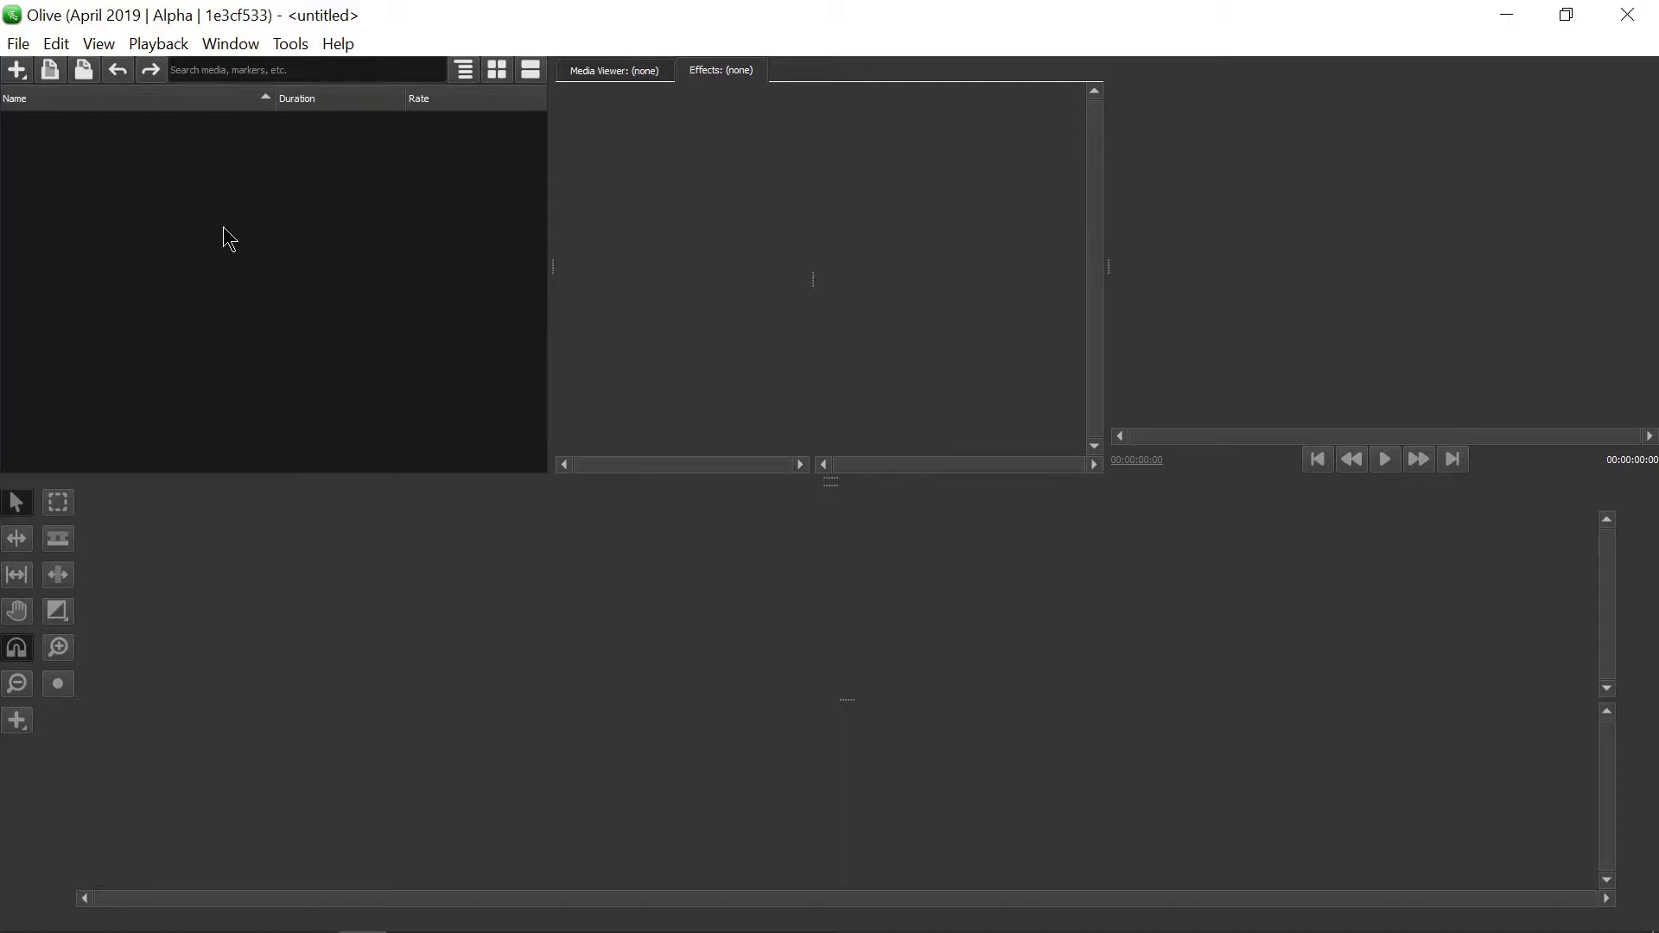
double_click(229, 240)
click(1219, 55)
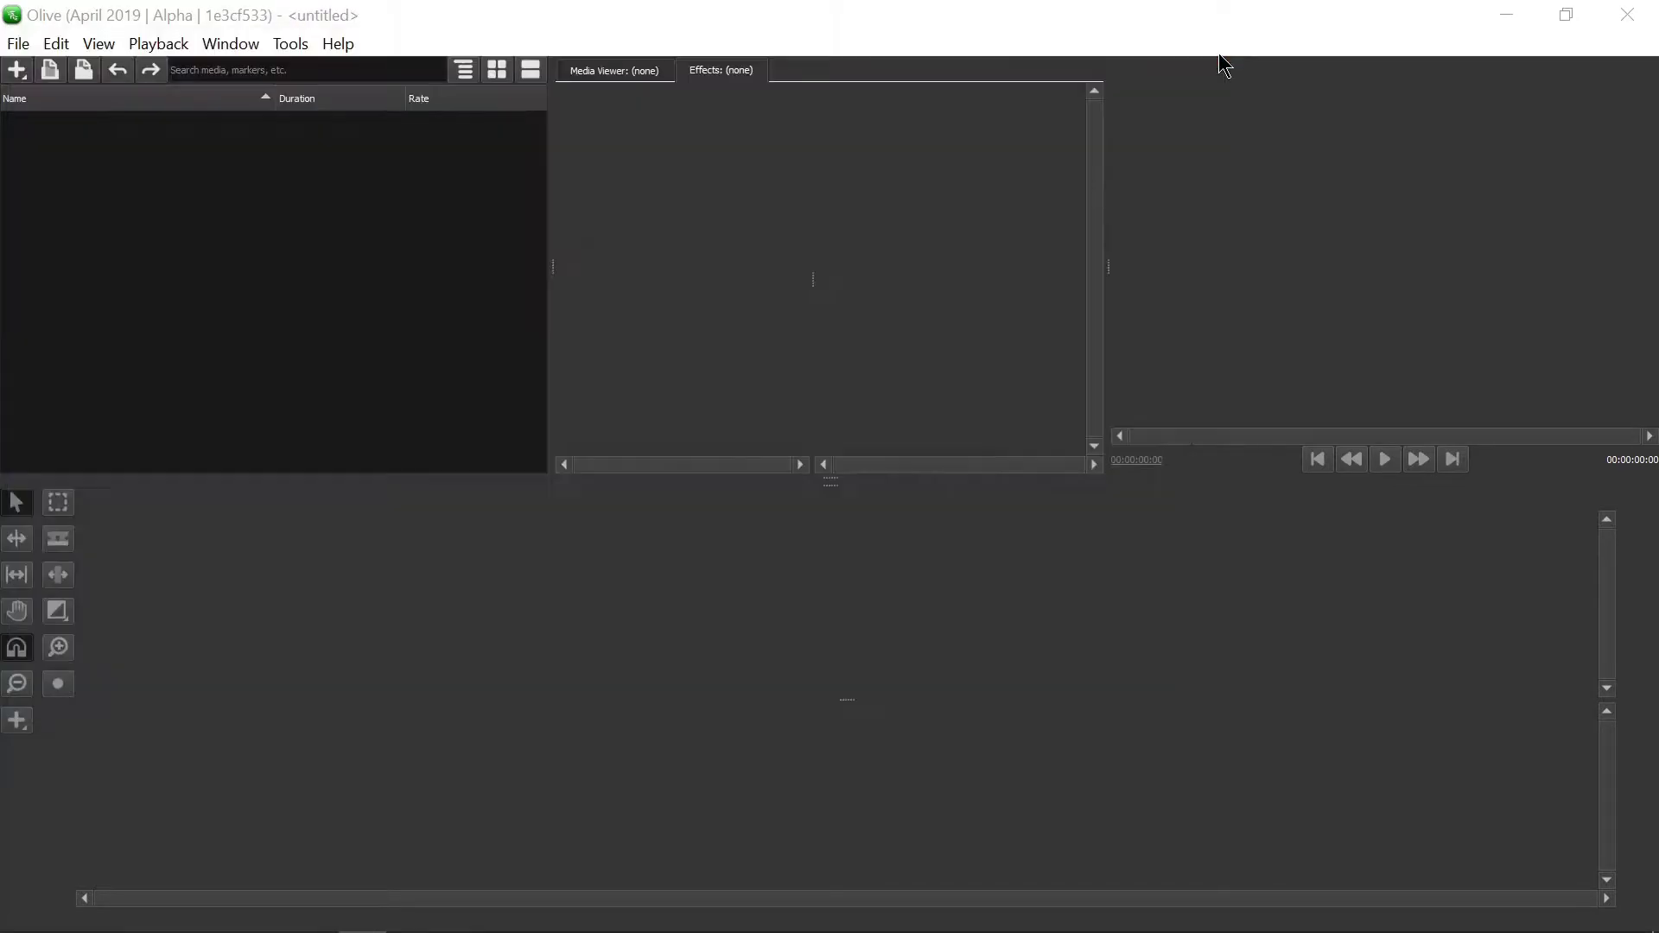
right_click(219, 227)
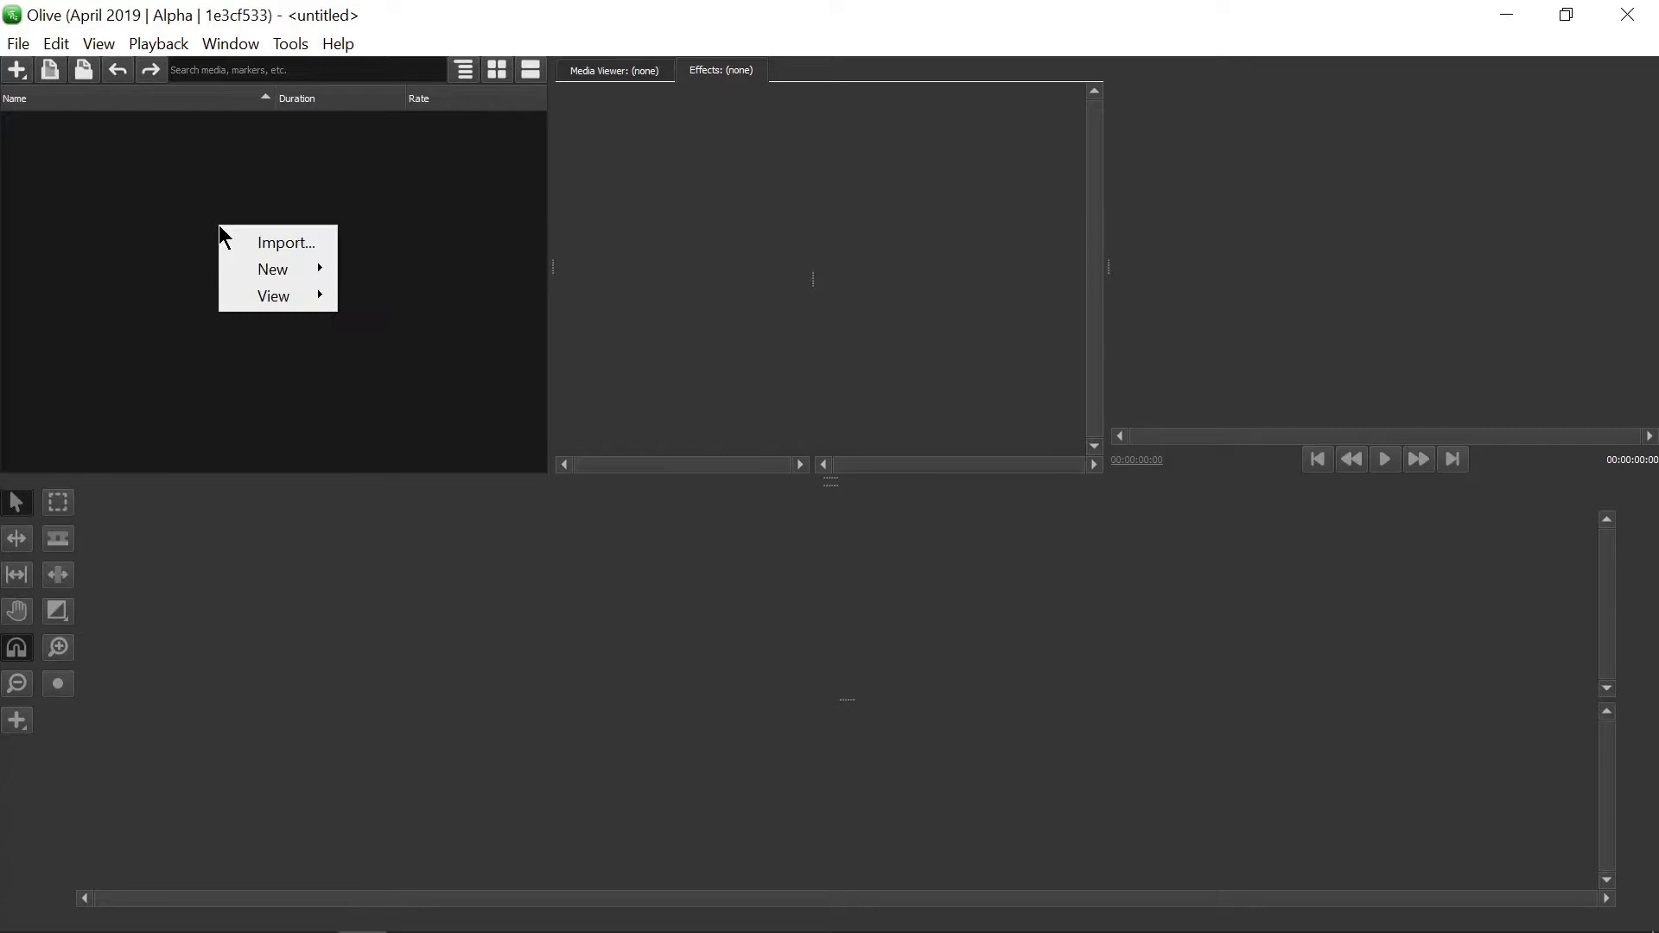
click(268, 243)
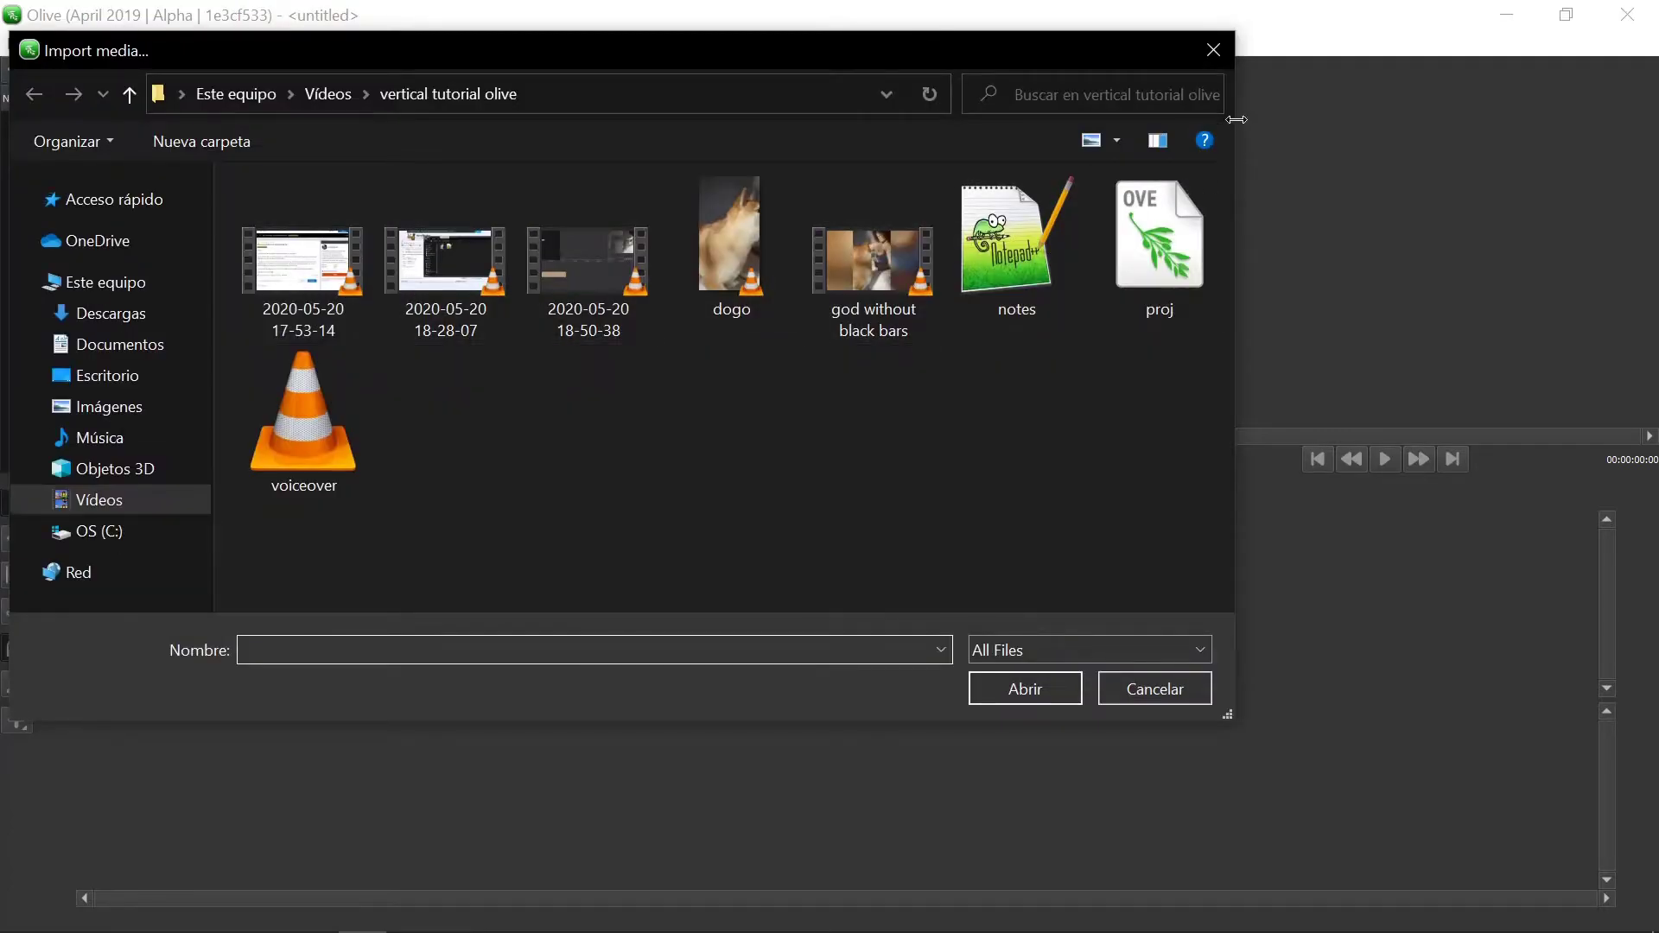
click(1213, 49)
Step: Switch to File Explorer and open the DMY2 folder inside Vídeos to browse its clips
mouse_move(326, 927)
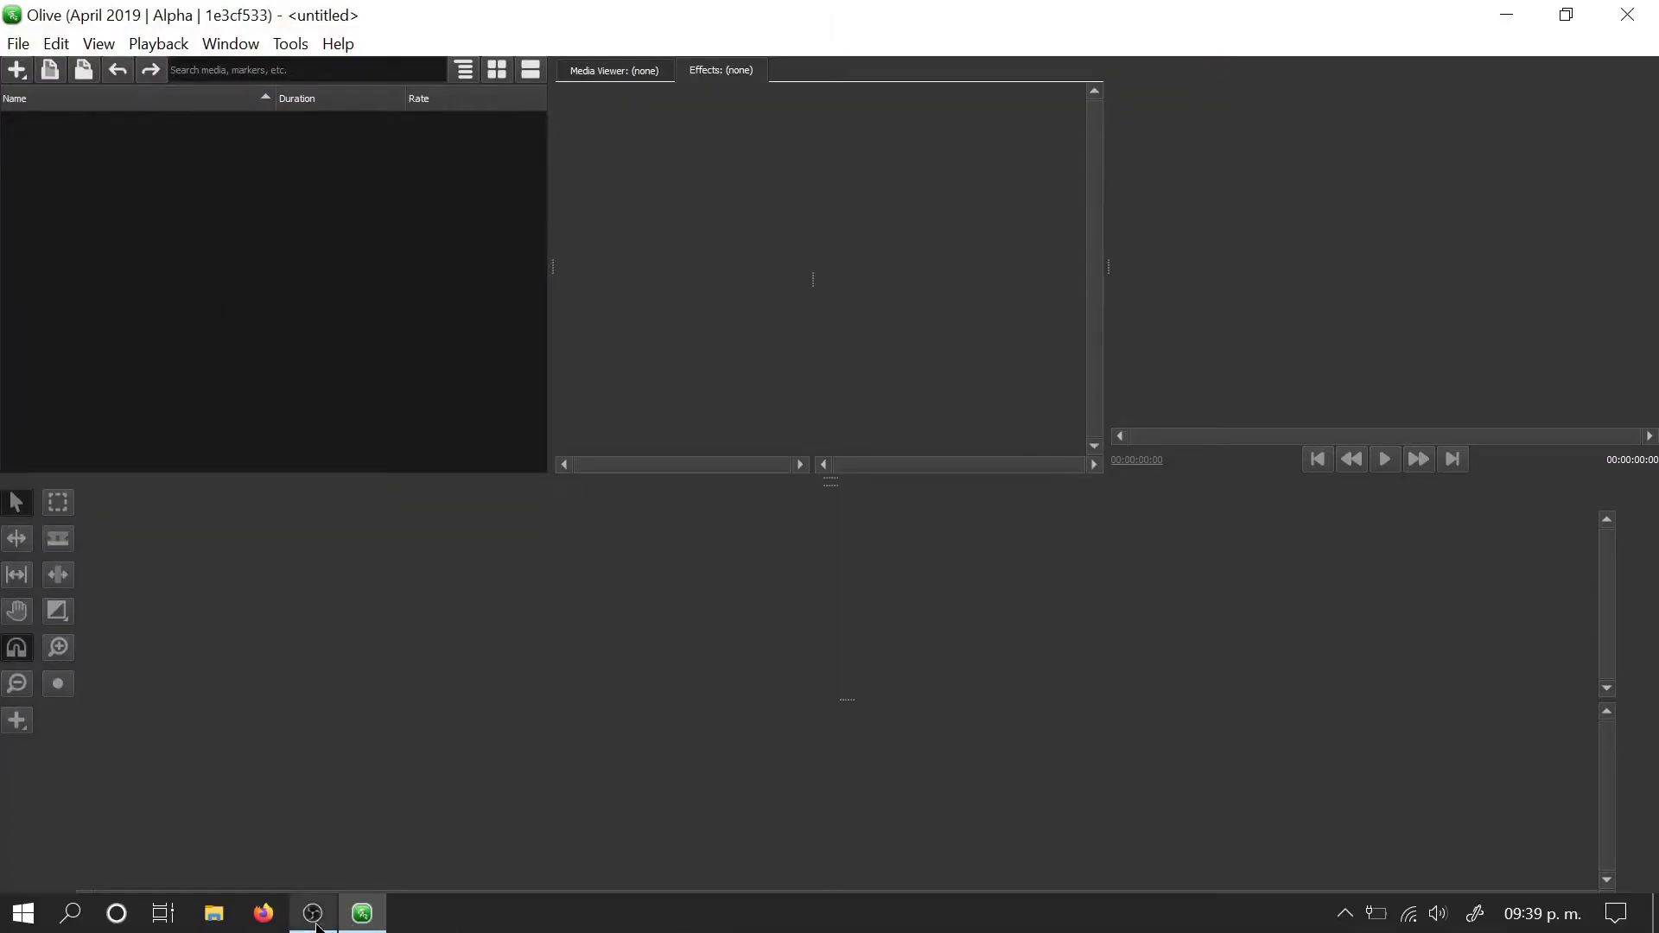
click(214, 913)
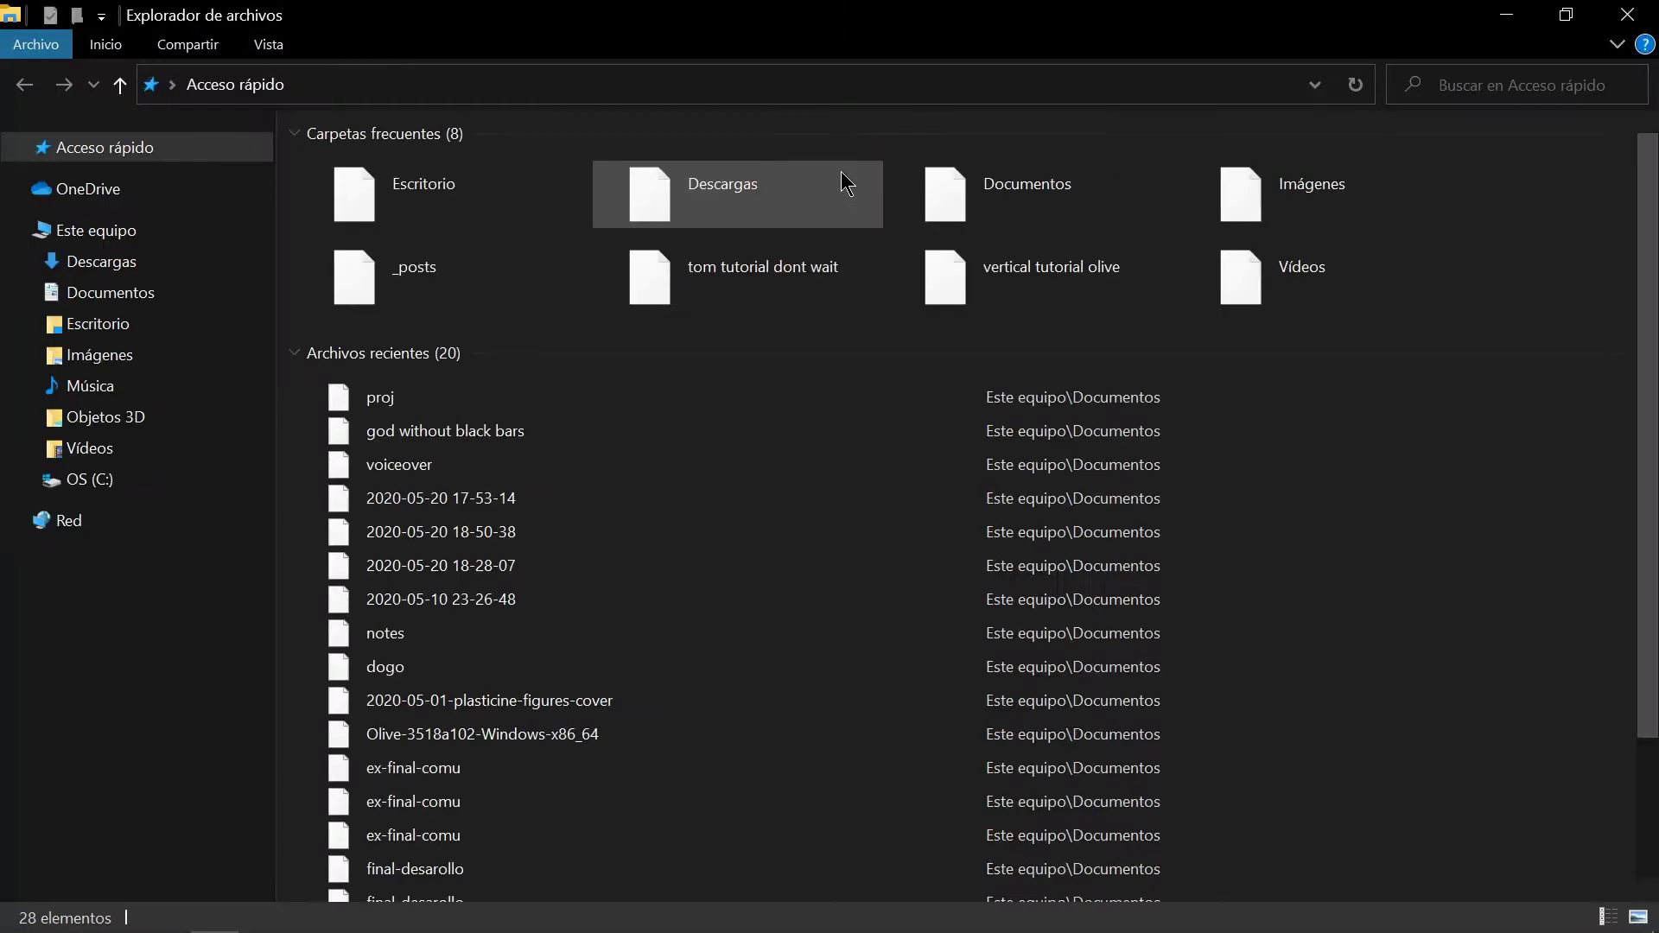
click(106, 447)
double_click(847, 195)
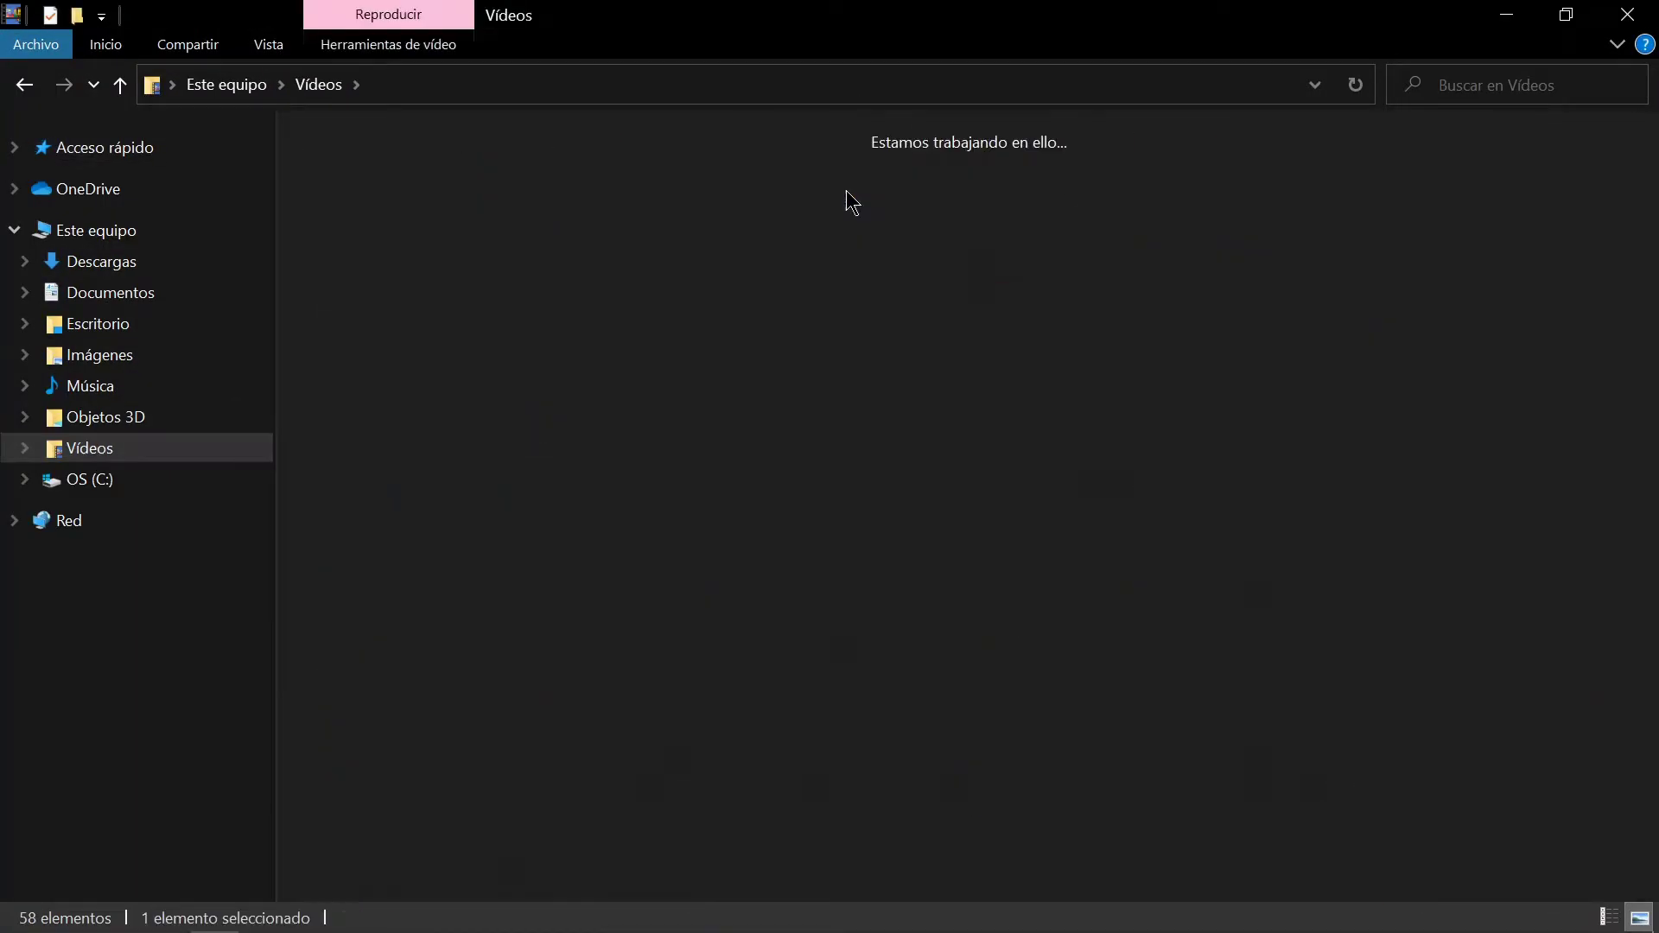
scroll(1132, 465, down, 3)
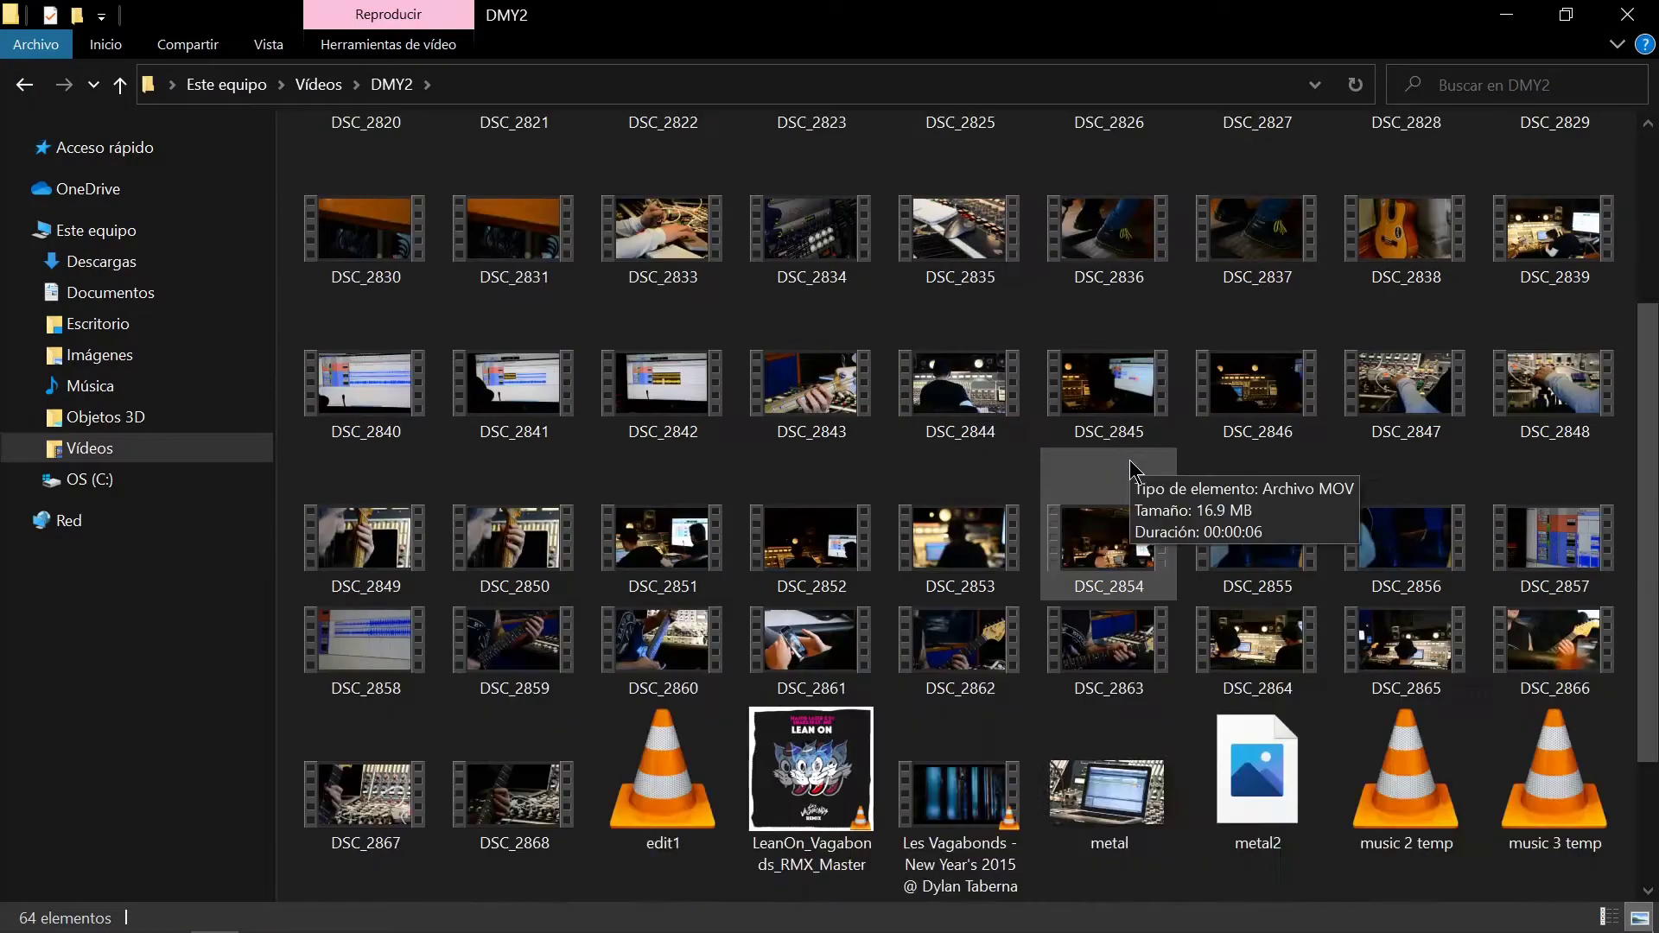
scroll(1133, 465, down, 1)
scroll(1133, 465, up, 4)
Step: Shrink and reposition the File Explorer window so that Olive's Project panel stays uncovered
drag(1007, 26, 1019, 114)
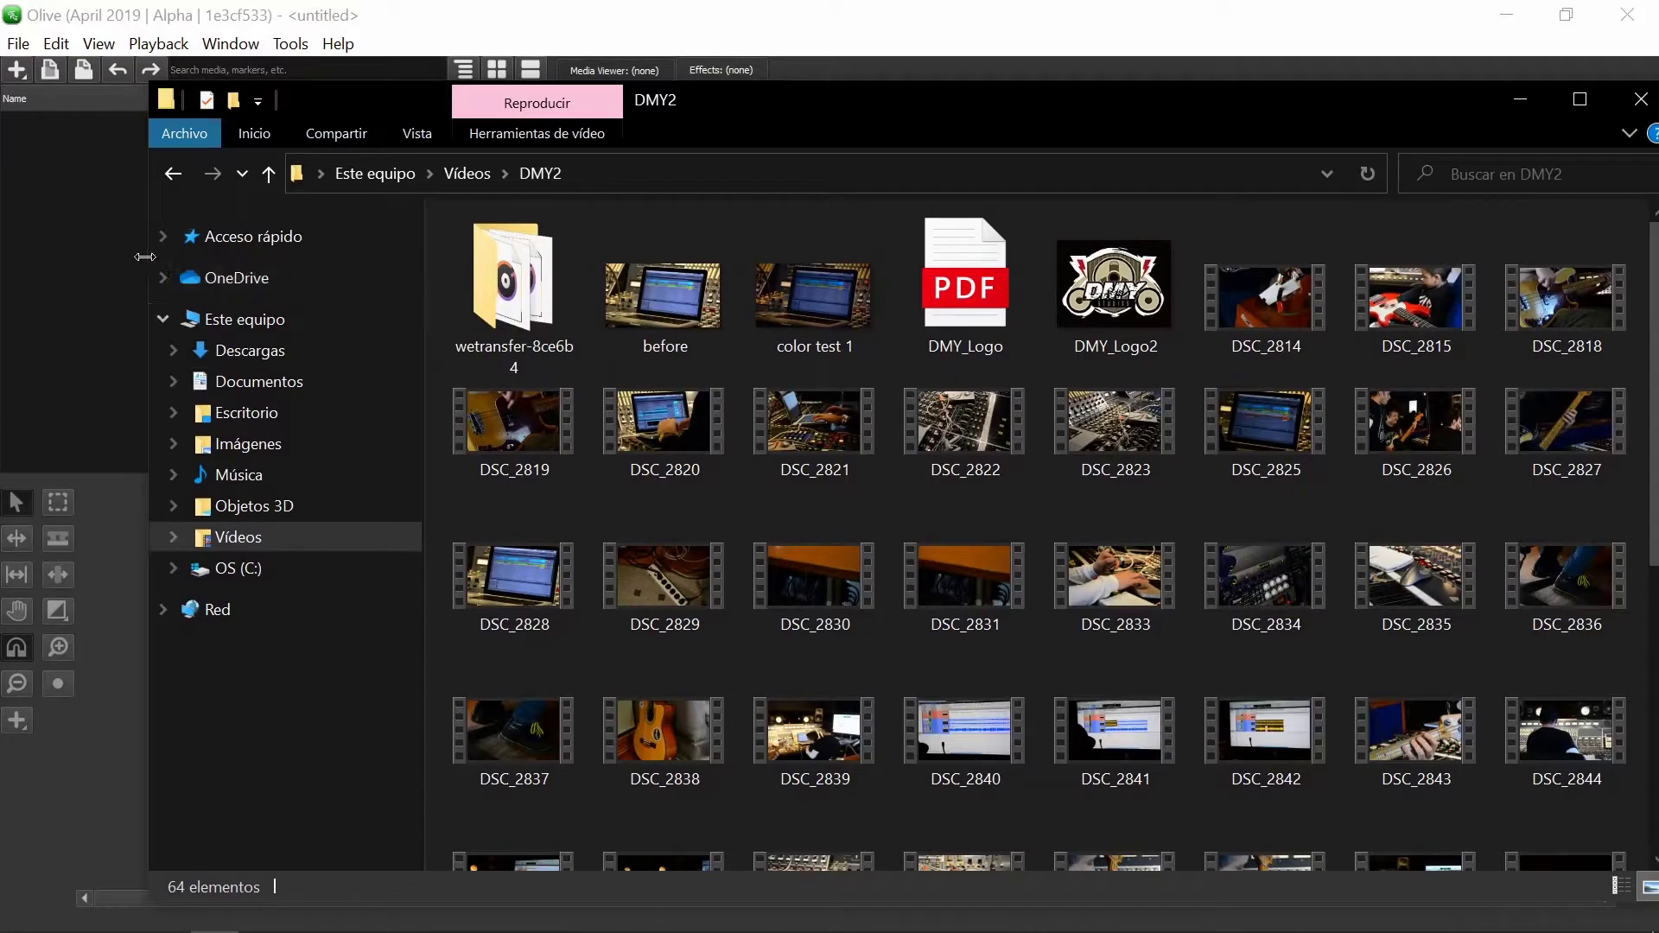
drag(145, 257, 914, 259)
drag(1462, 111, 1323, 37)
Step: Import the clip DSC_2849 from the DMY2 folder into Olive's Project panel
scroll(1331, 516, down, 5)
scroll(1328, 516, down, 6)
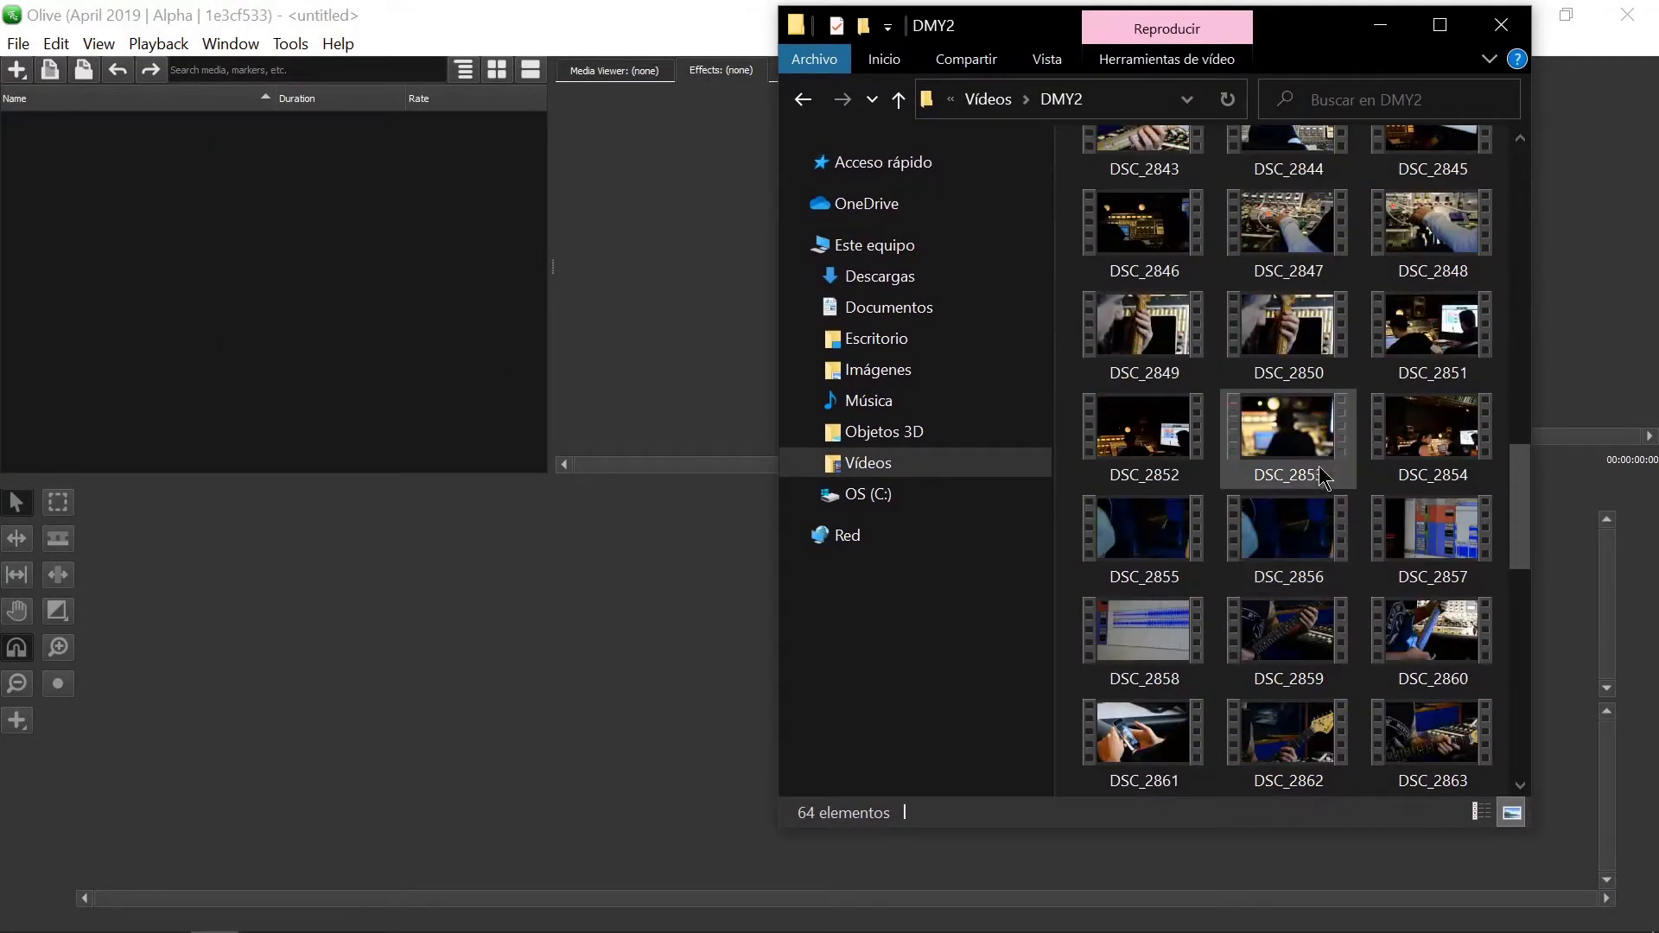
drag(1144, 328, 111, 275)
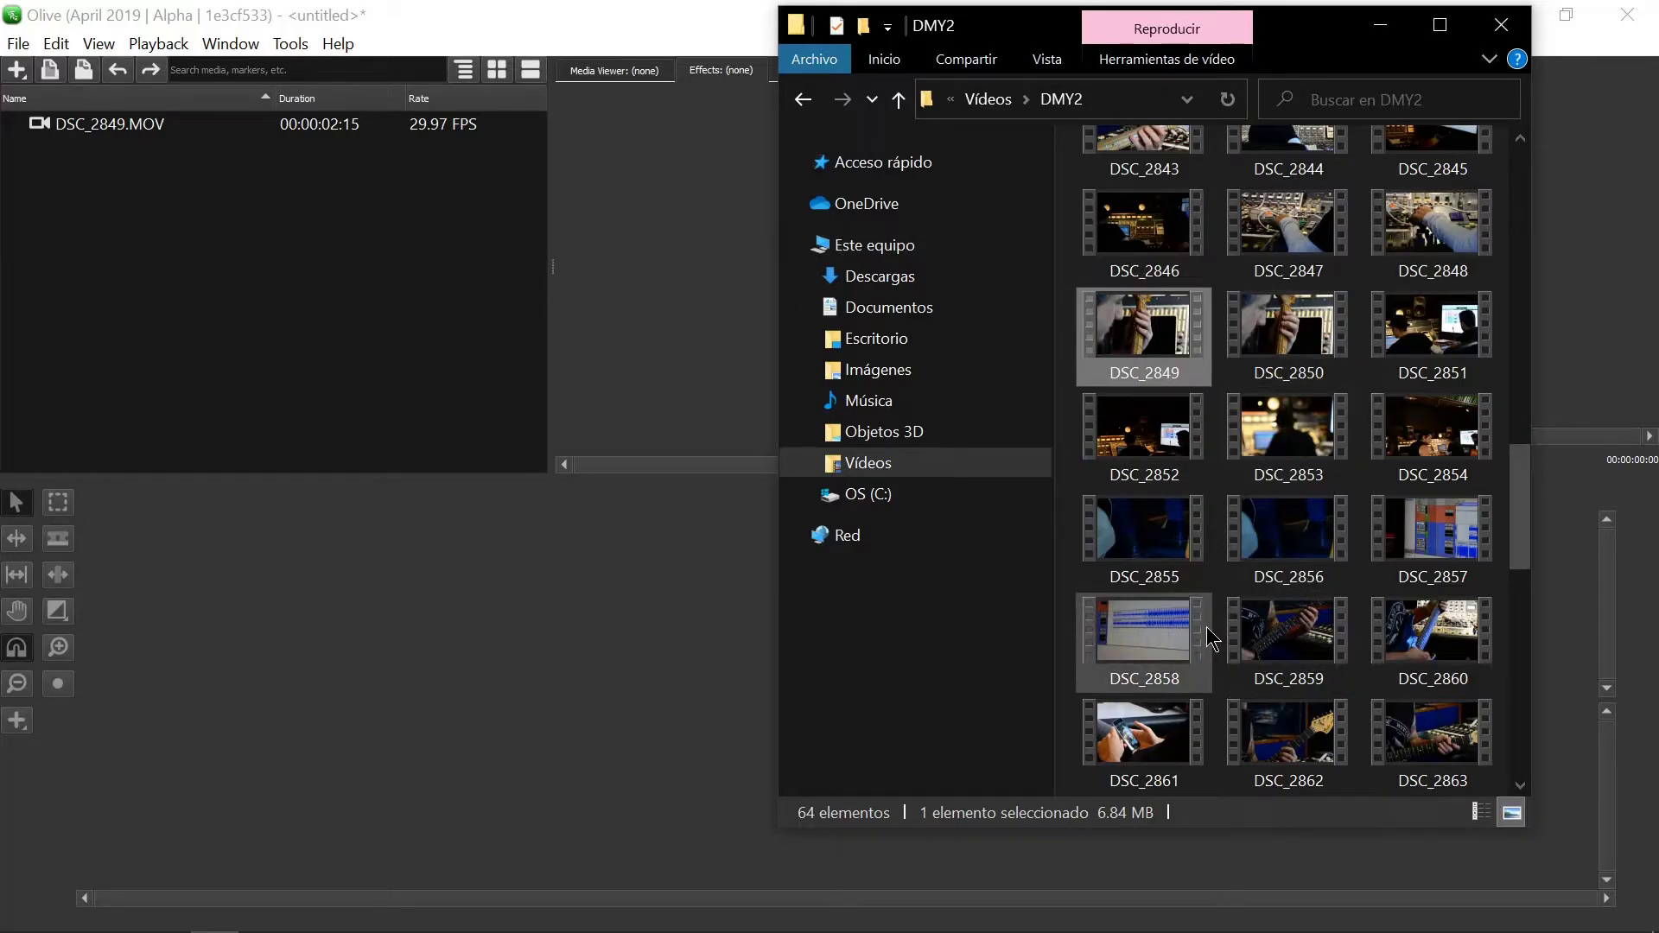
Step: Select only the clips DSC_2859 and DSC_2833 in the DMY2 folder
ctrl+click(1296, 652)
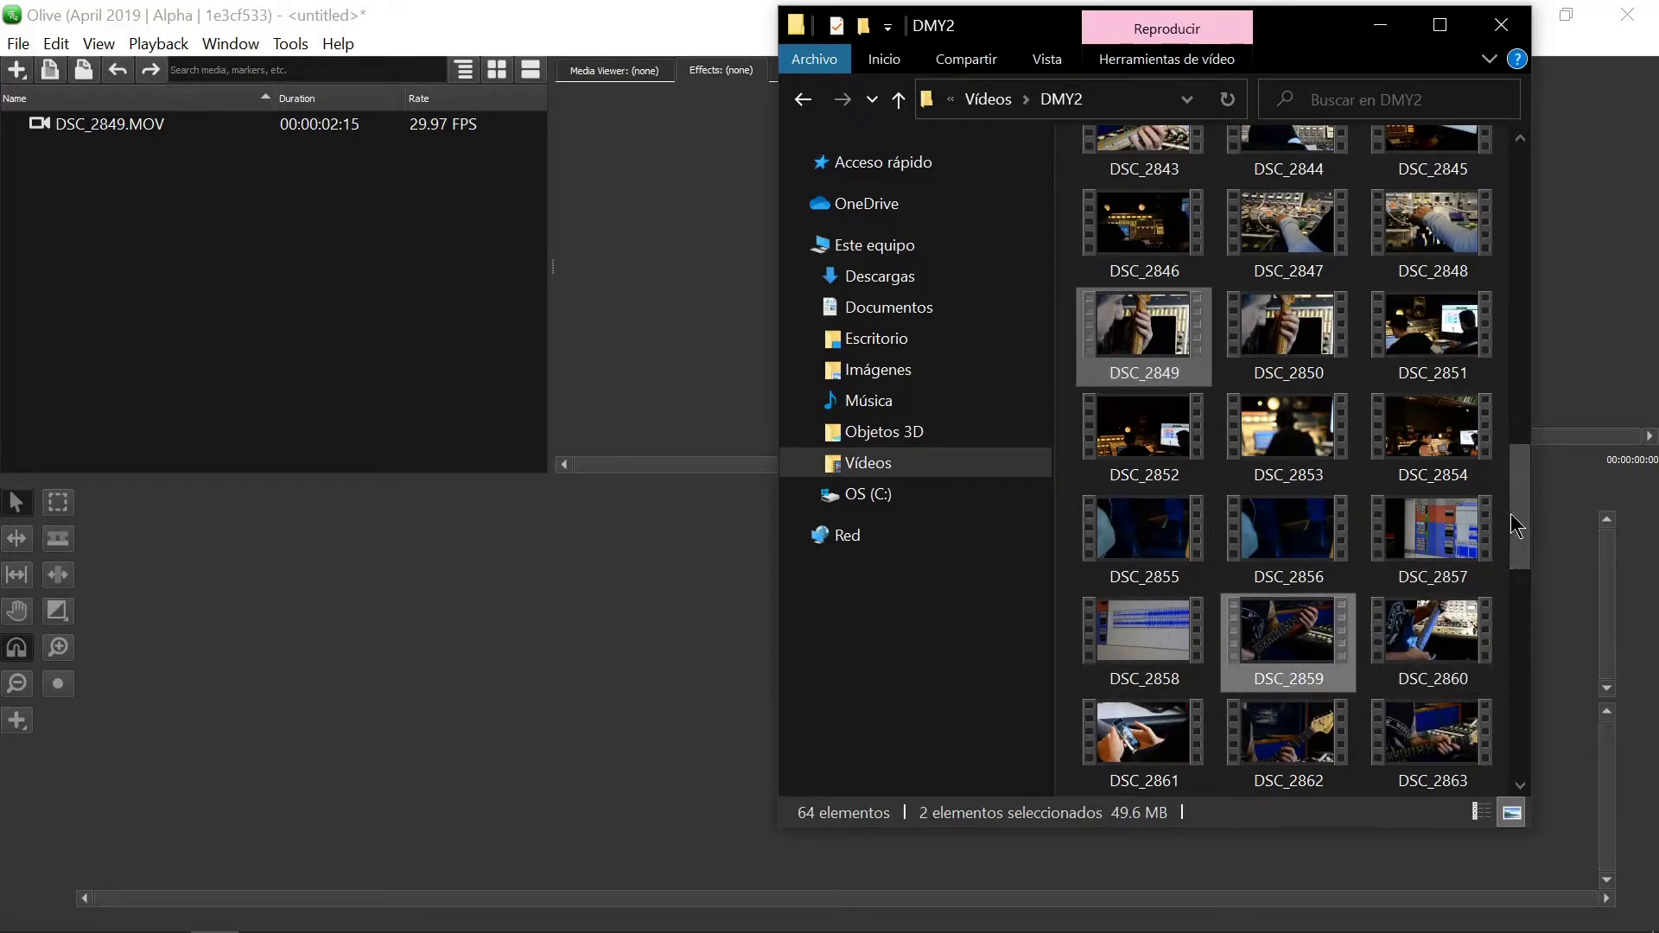
drag(1517, 506, 1513, 562)
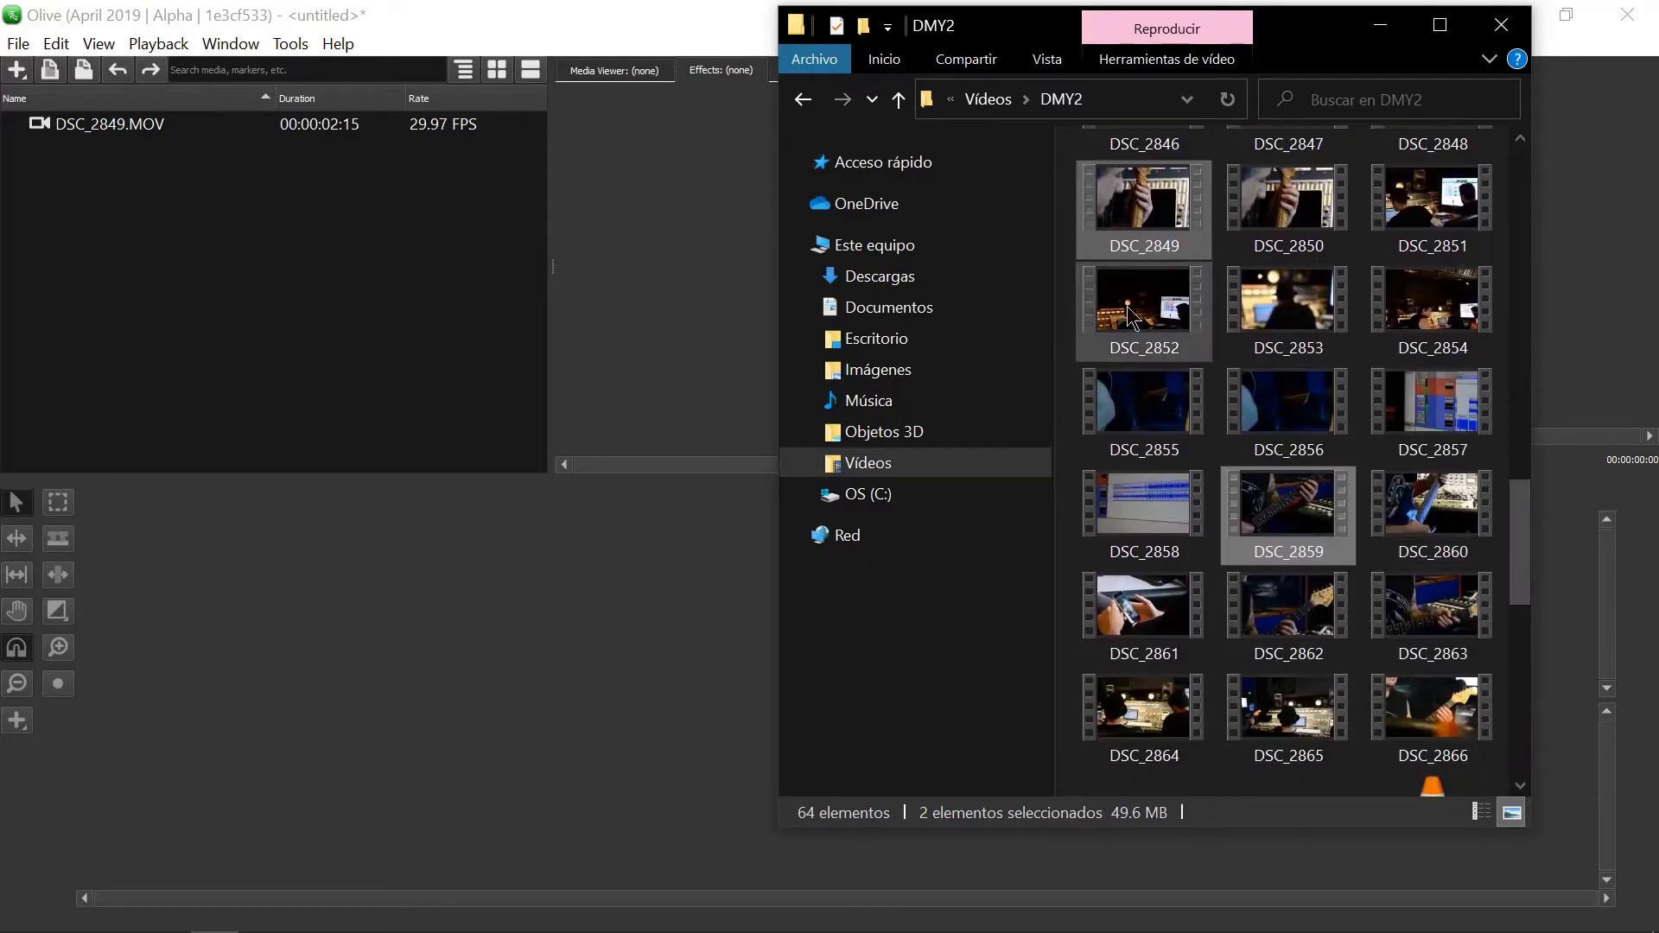
click(1296, 509)
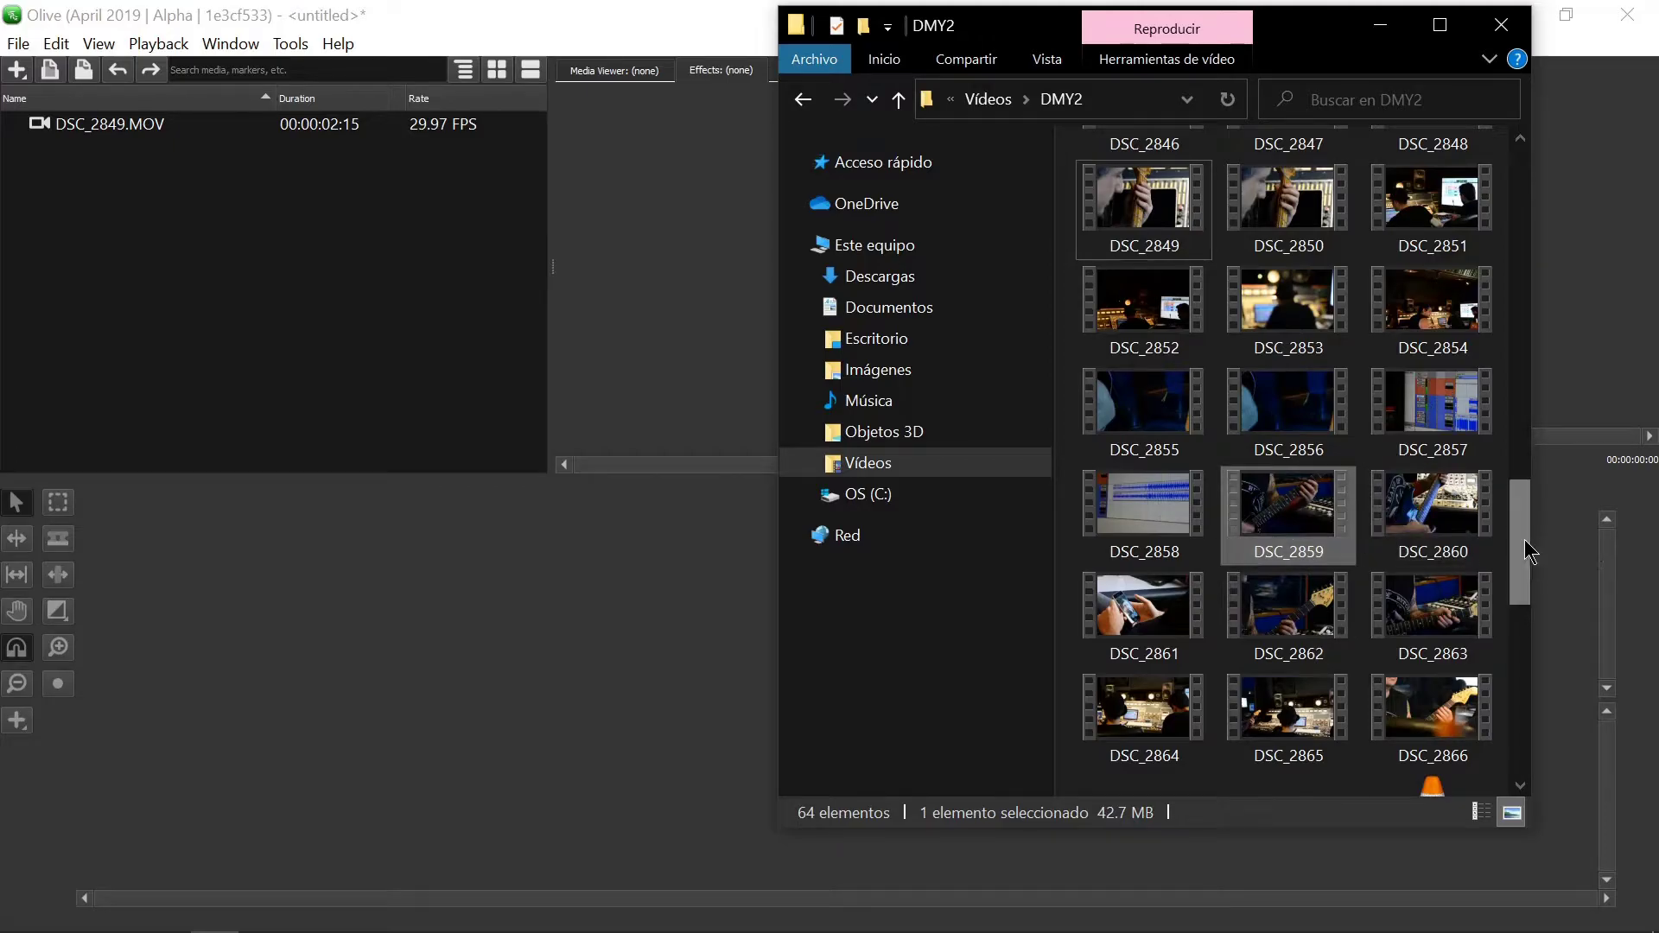
drag(1524, 540, 1530, 354)
ctrl+click(1429, 285)
Step: Add the clips DSC_2815, DSC_2818, DSC_2819, DSC_2827 and DSC_2838 to the file selection
scroll(1522, 338, up, 3)
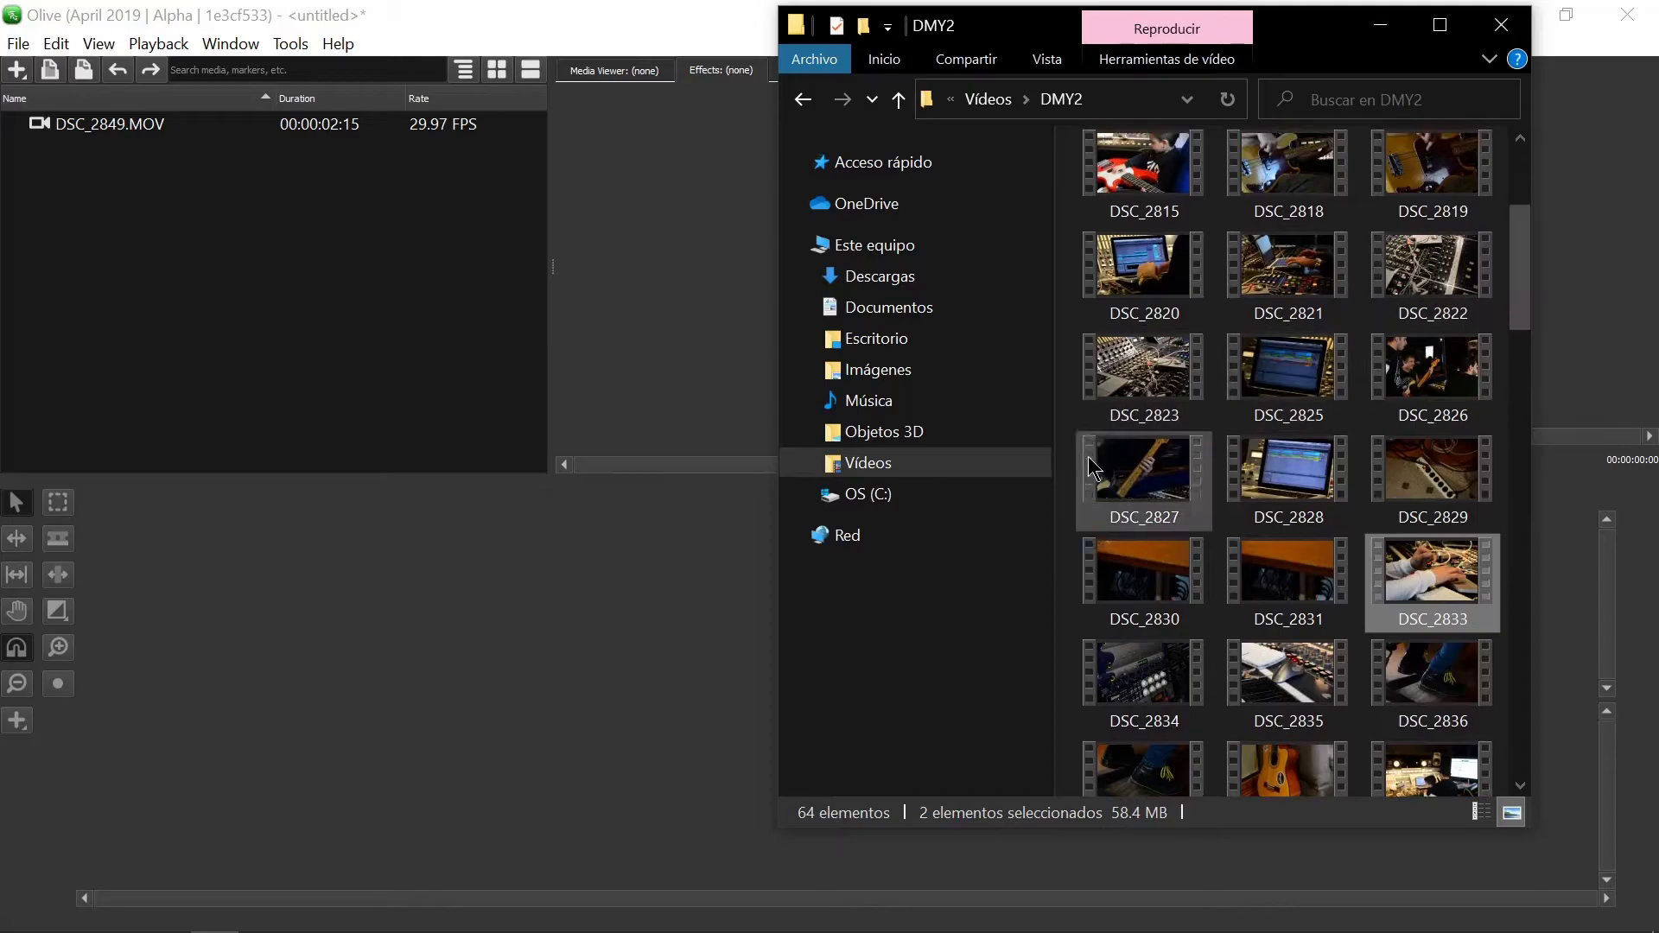
ctrl+click(1142, 169)
ctrl+click(1287, 168)
ctrl+click(1423, 179)
ctrl+click(1496, 277)
Step: Add DSC_2864 and DSC_2865 to the selection and import all selected clips into Olive's Project panel
drag(1516, 265, 1508, 665)
ctrl+click(1287, 177)
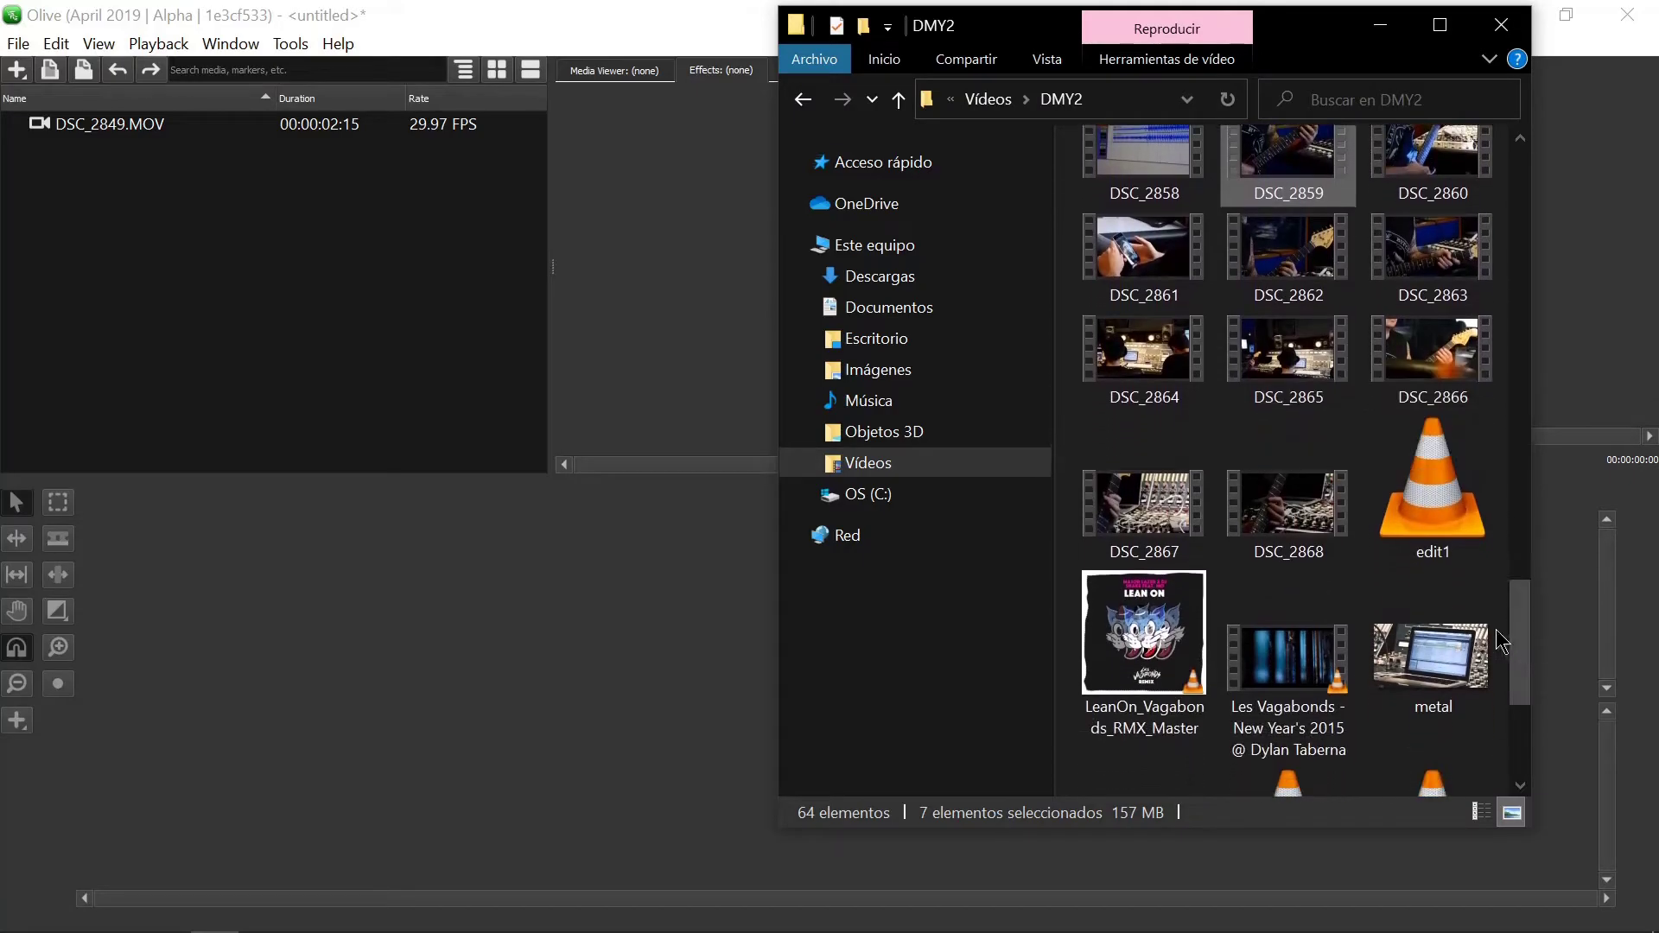
ctrl+click(1149, 358)
ctrl+click(1306, 358)
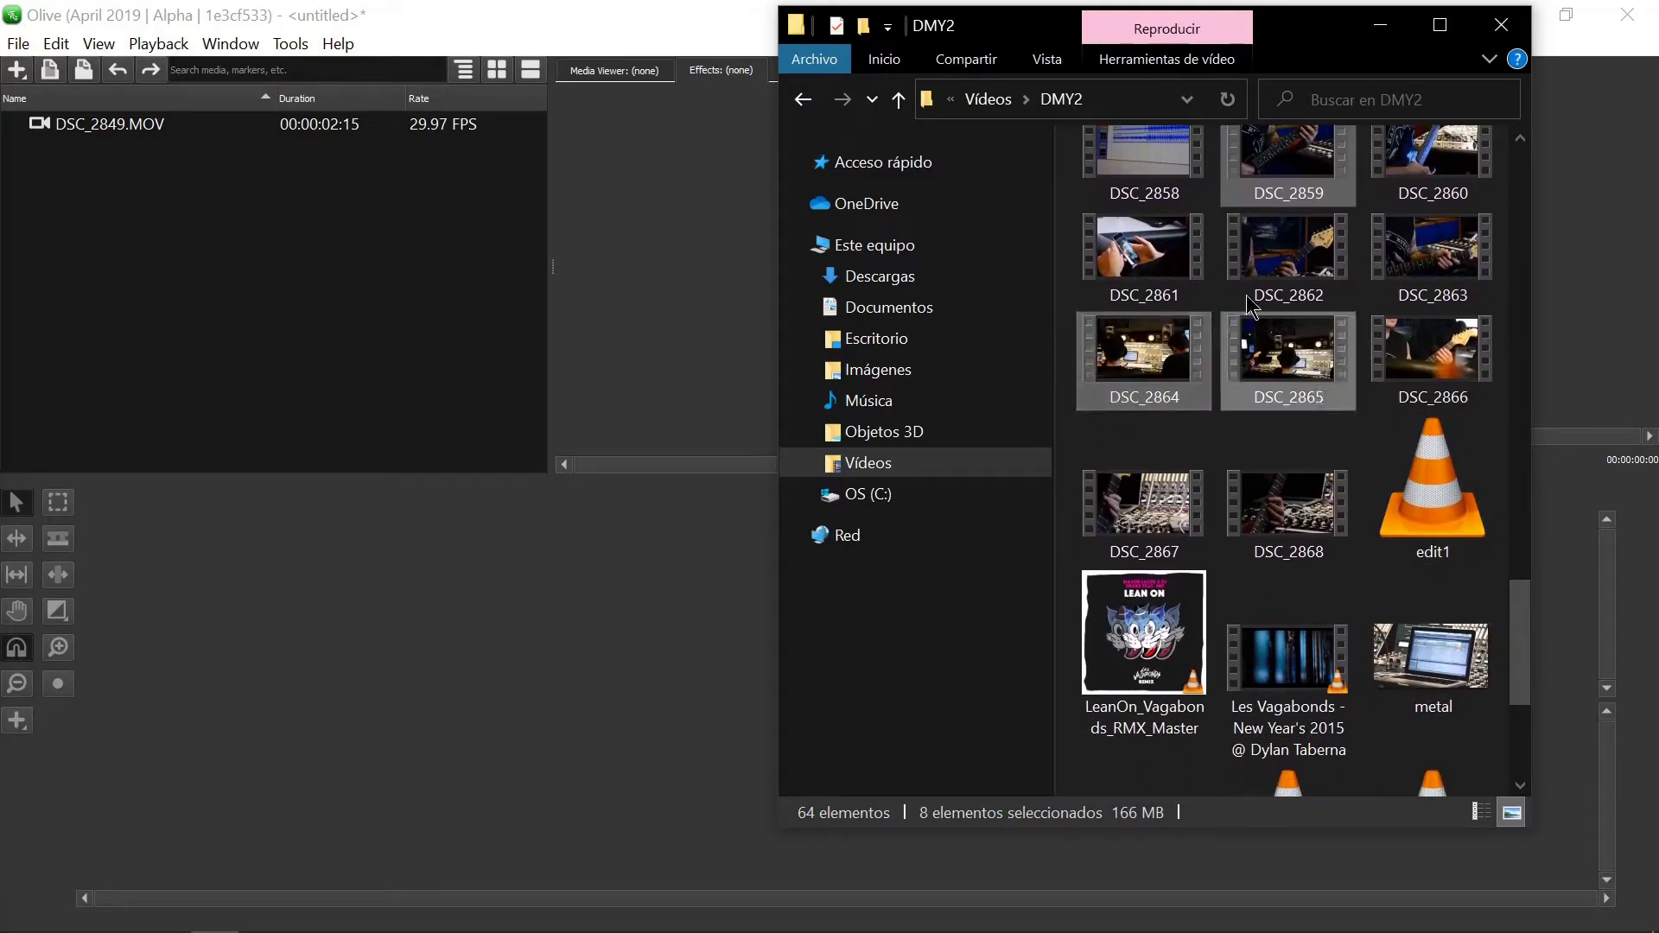
drag(1180, 370, 93, 268)
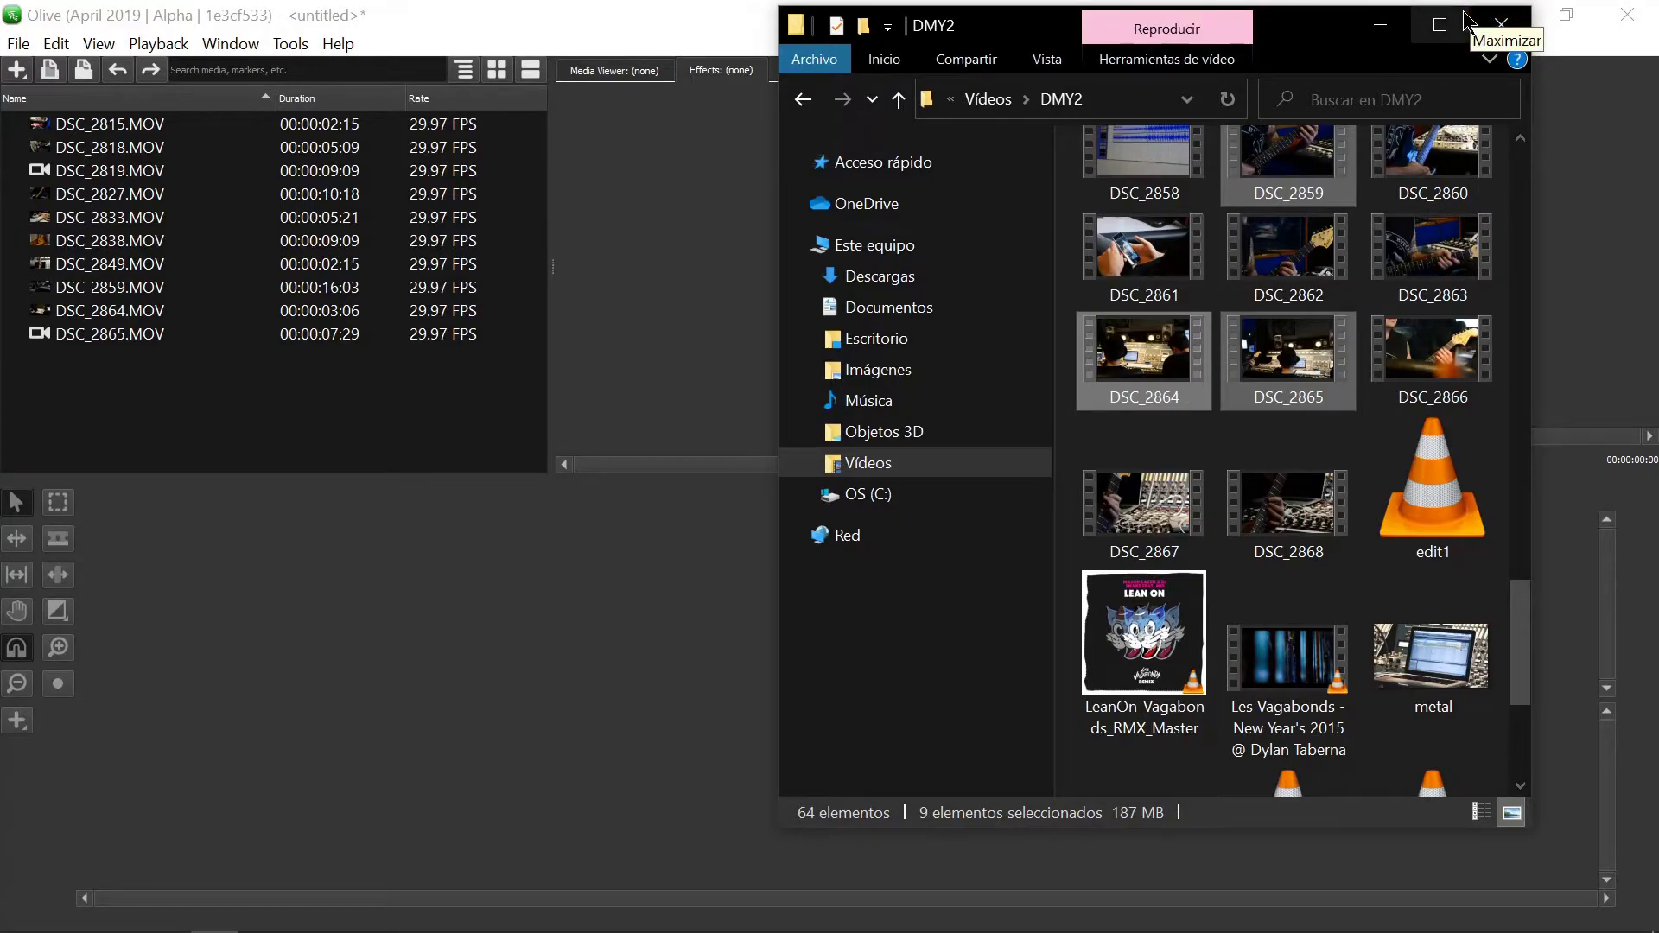
click(1277, 337)
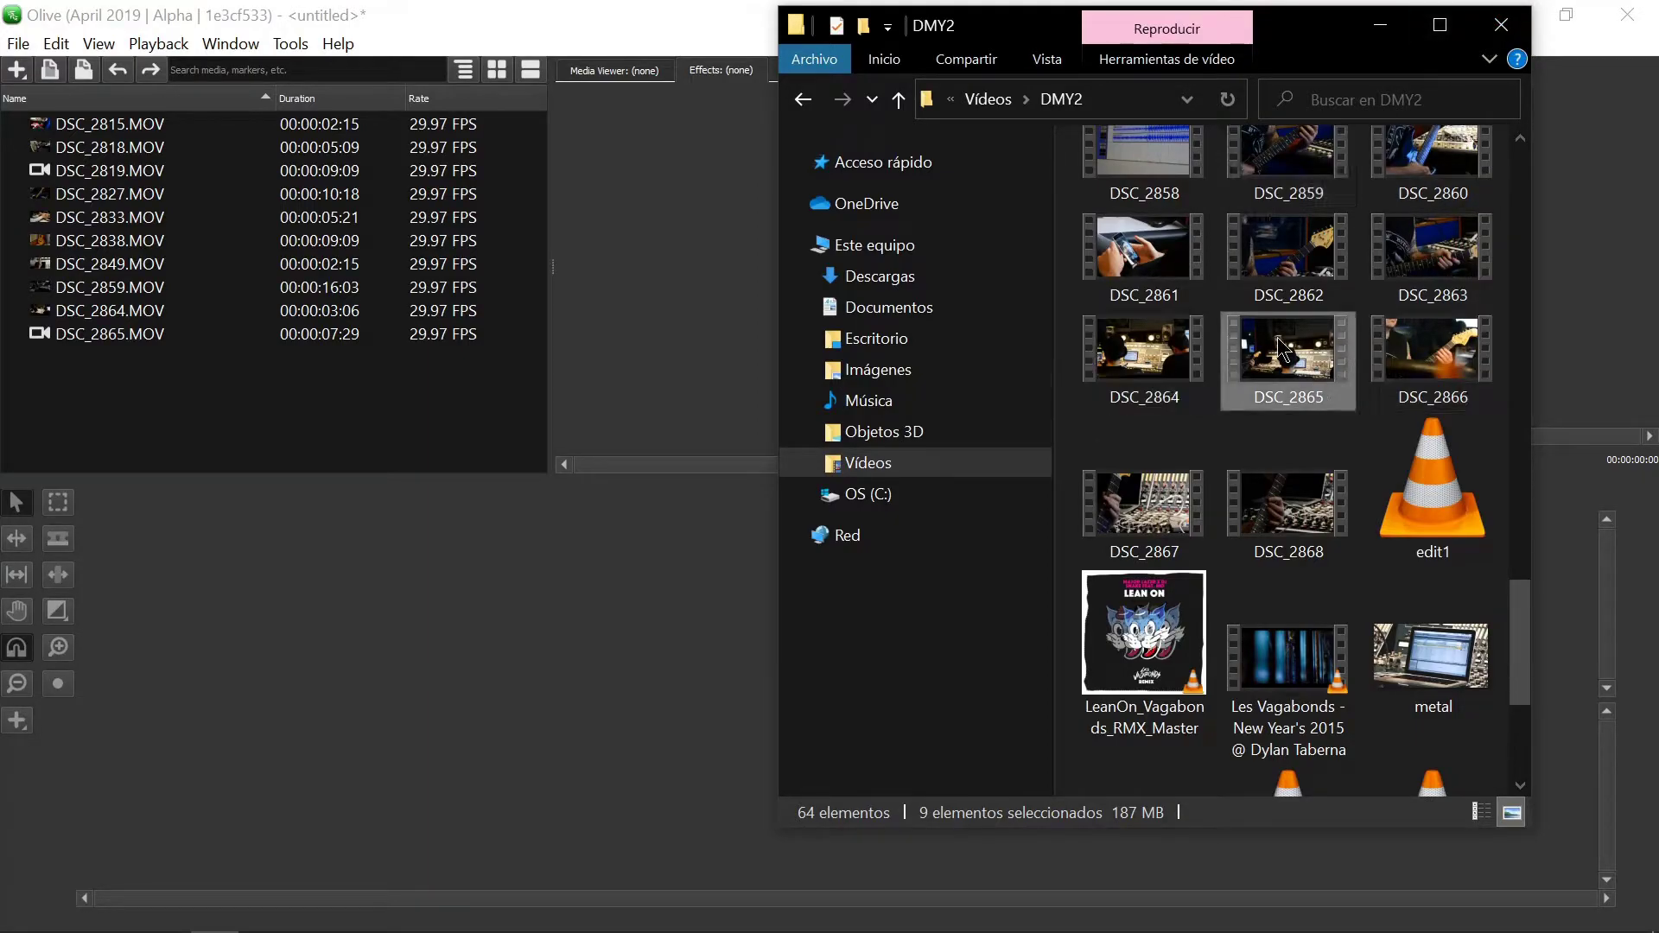
Step: Examine the file type, location and size in the properties of the video file DSC_2865
right_click(1277, 337)
click(1365, 860)
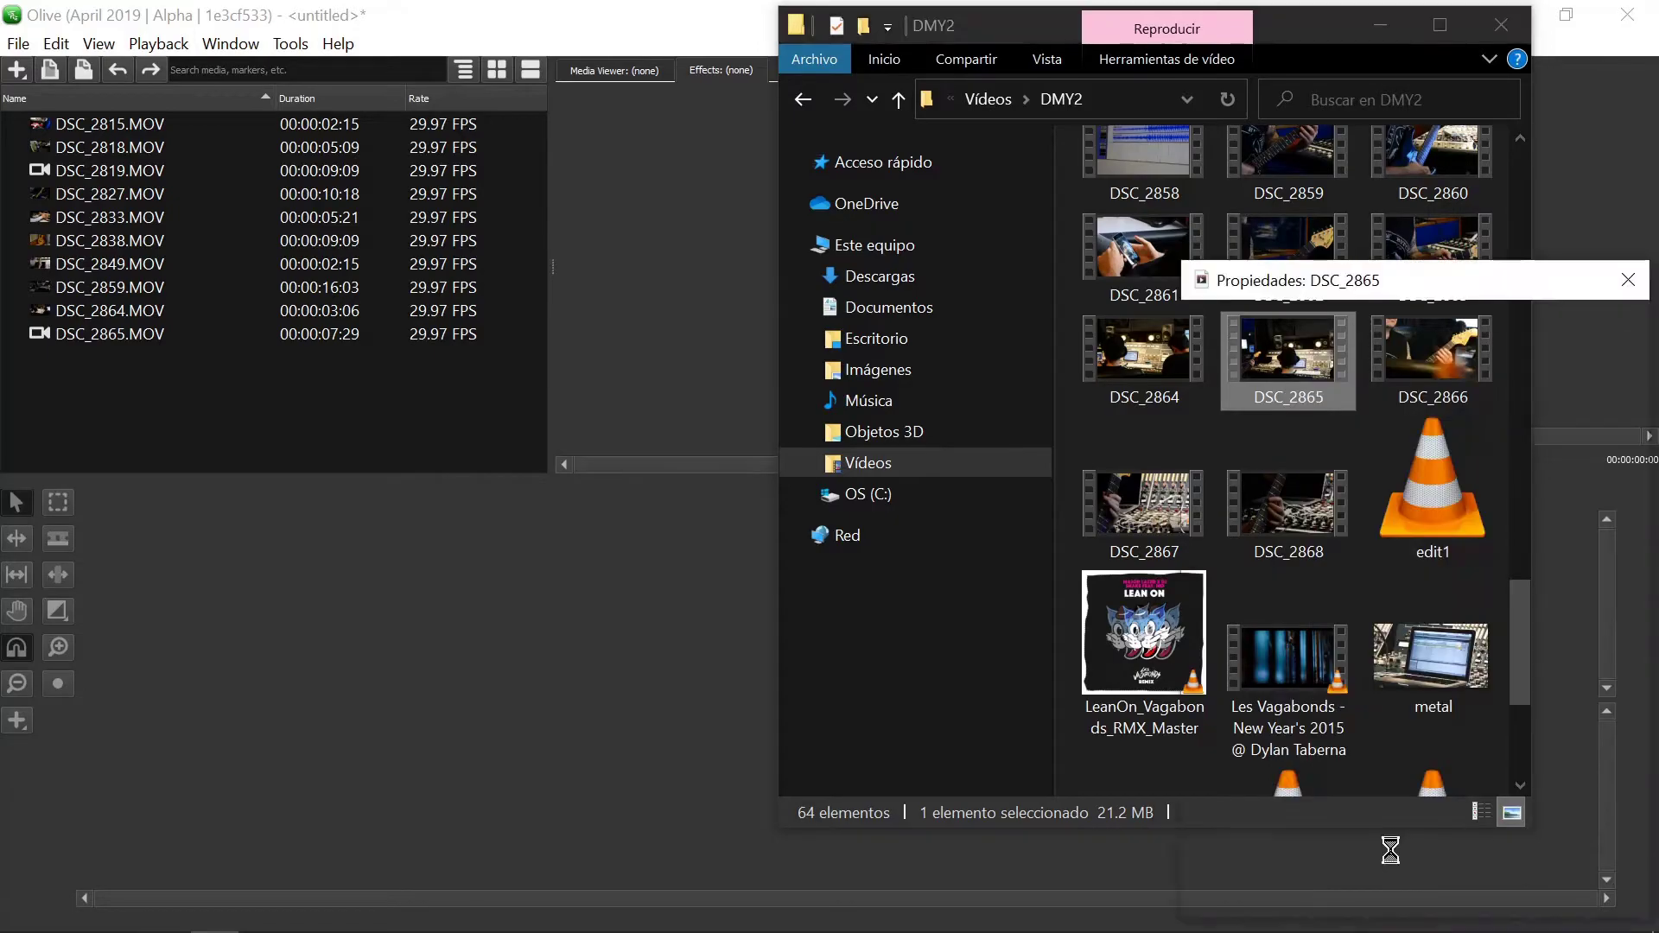
drag(1426, 282, 713, 147)
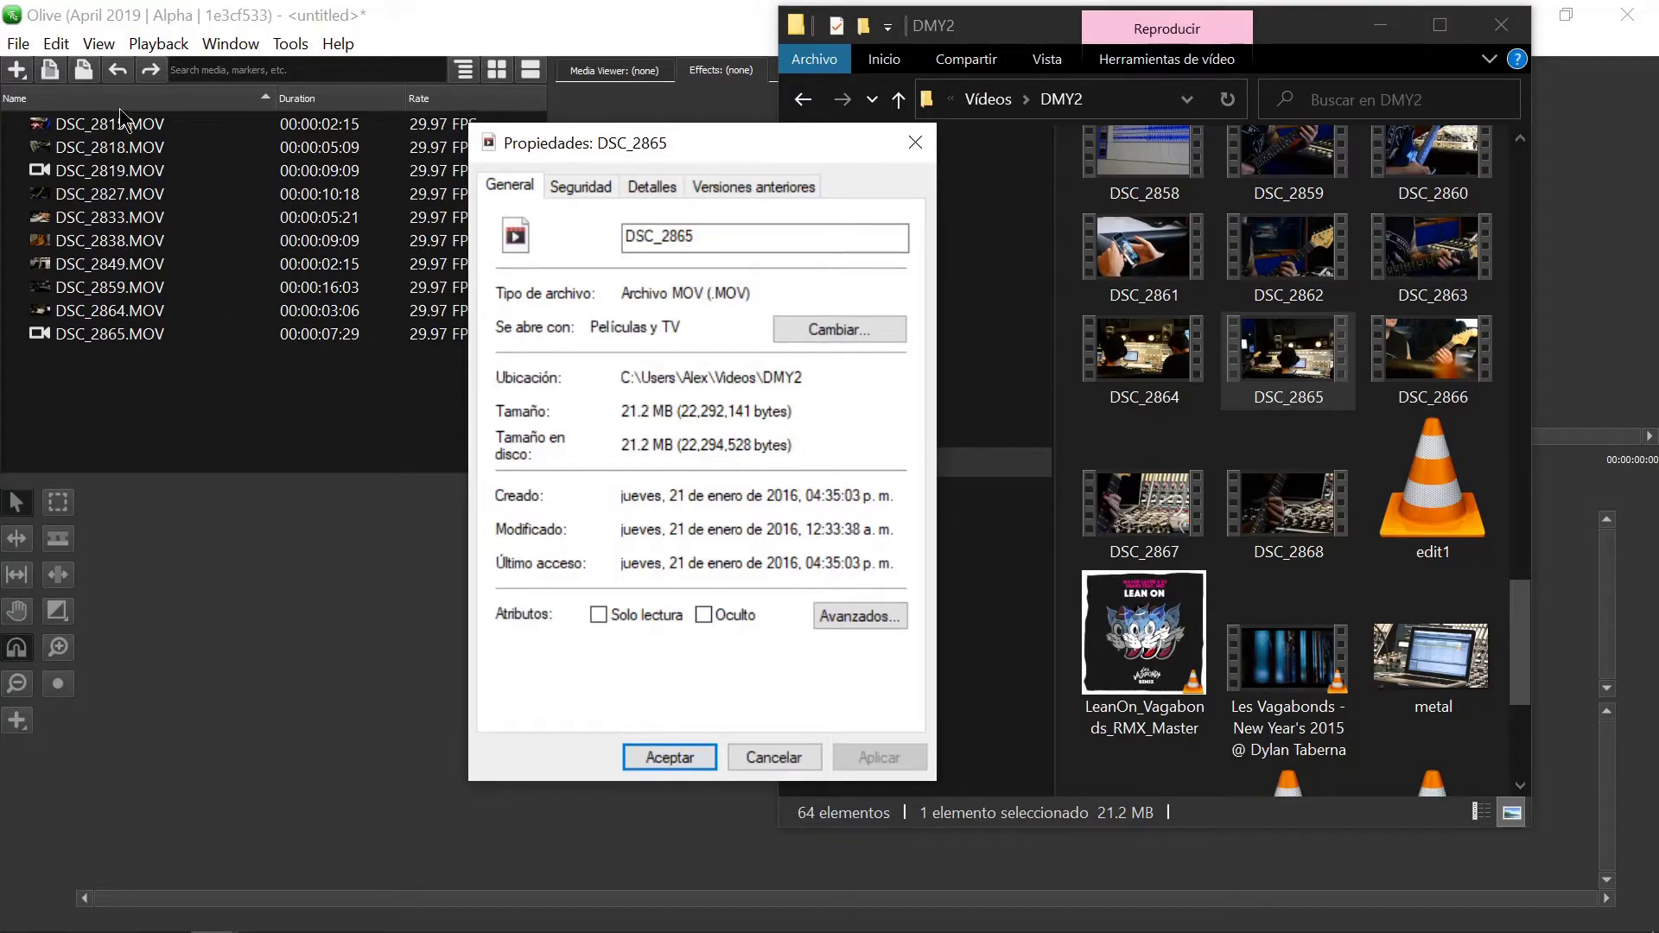
click(915, 143)
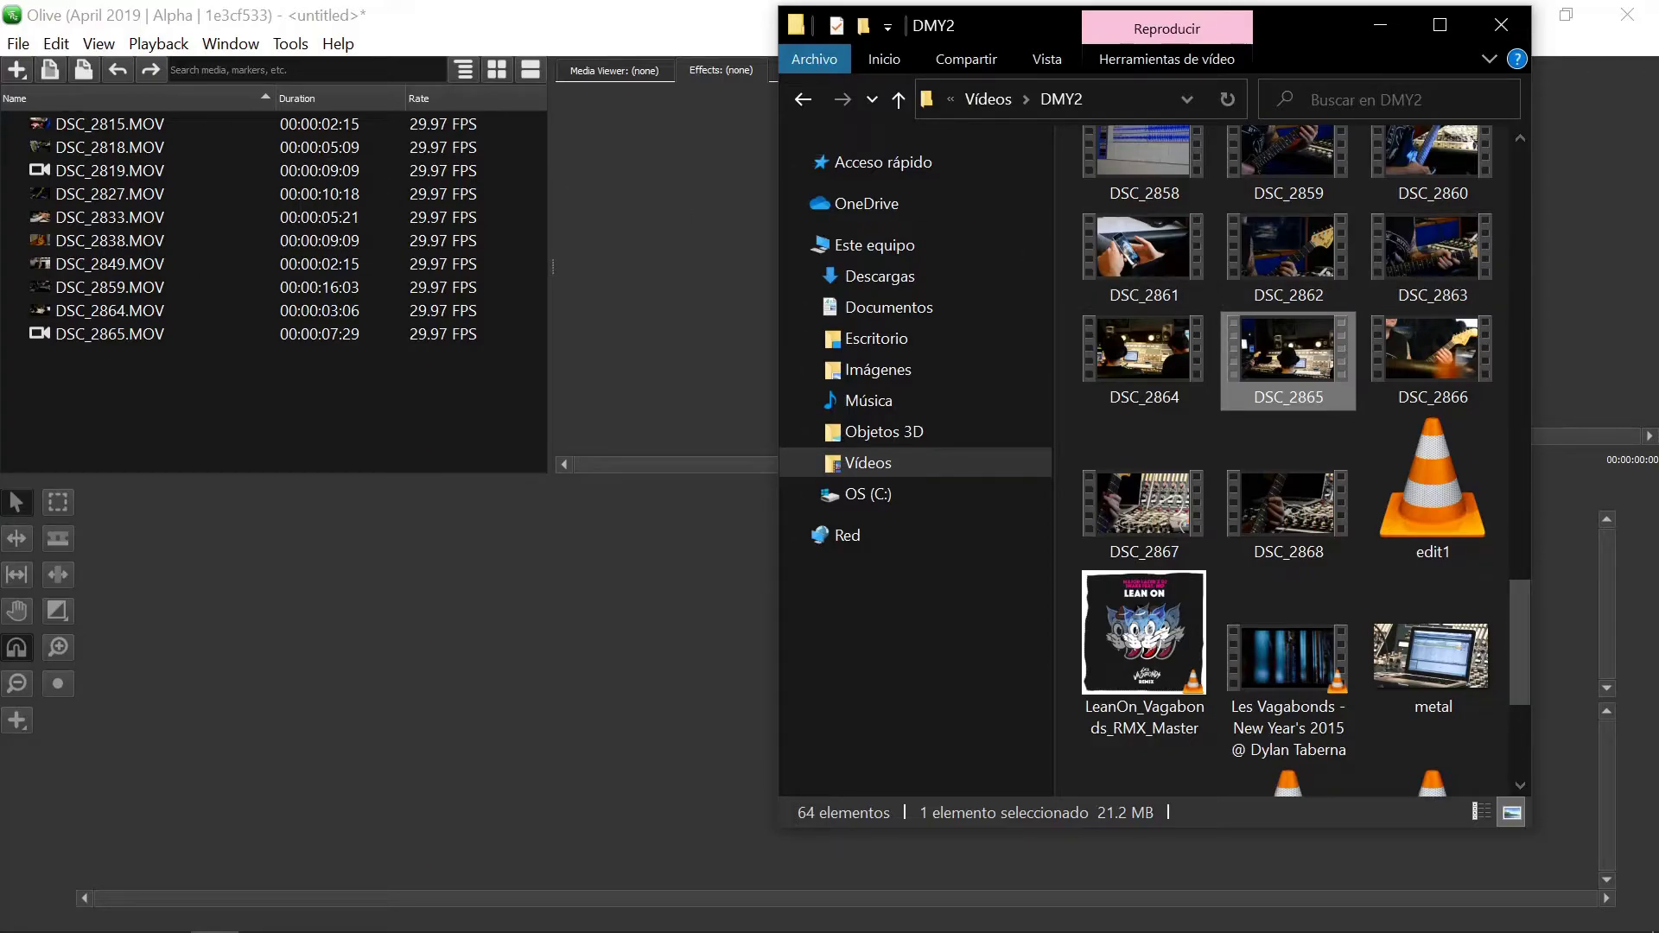
Step: Switch to HandBrake and load the clip DSC_2865 from the DMY2 folder as the source video
key(alt+Tab)
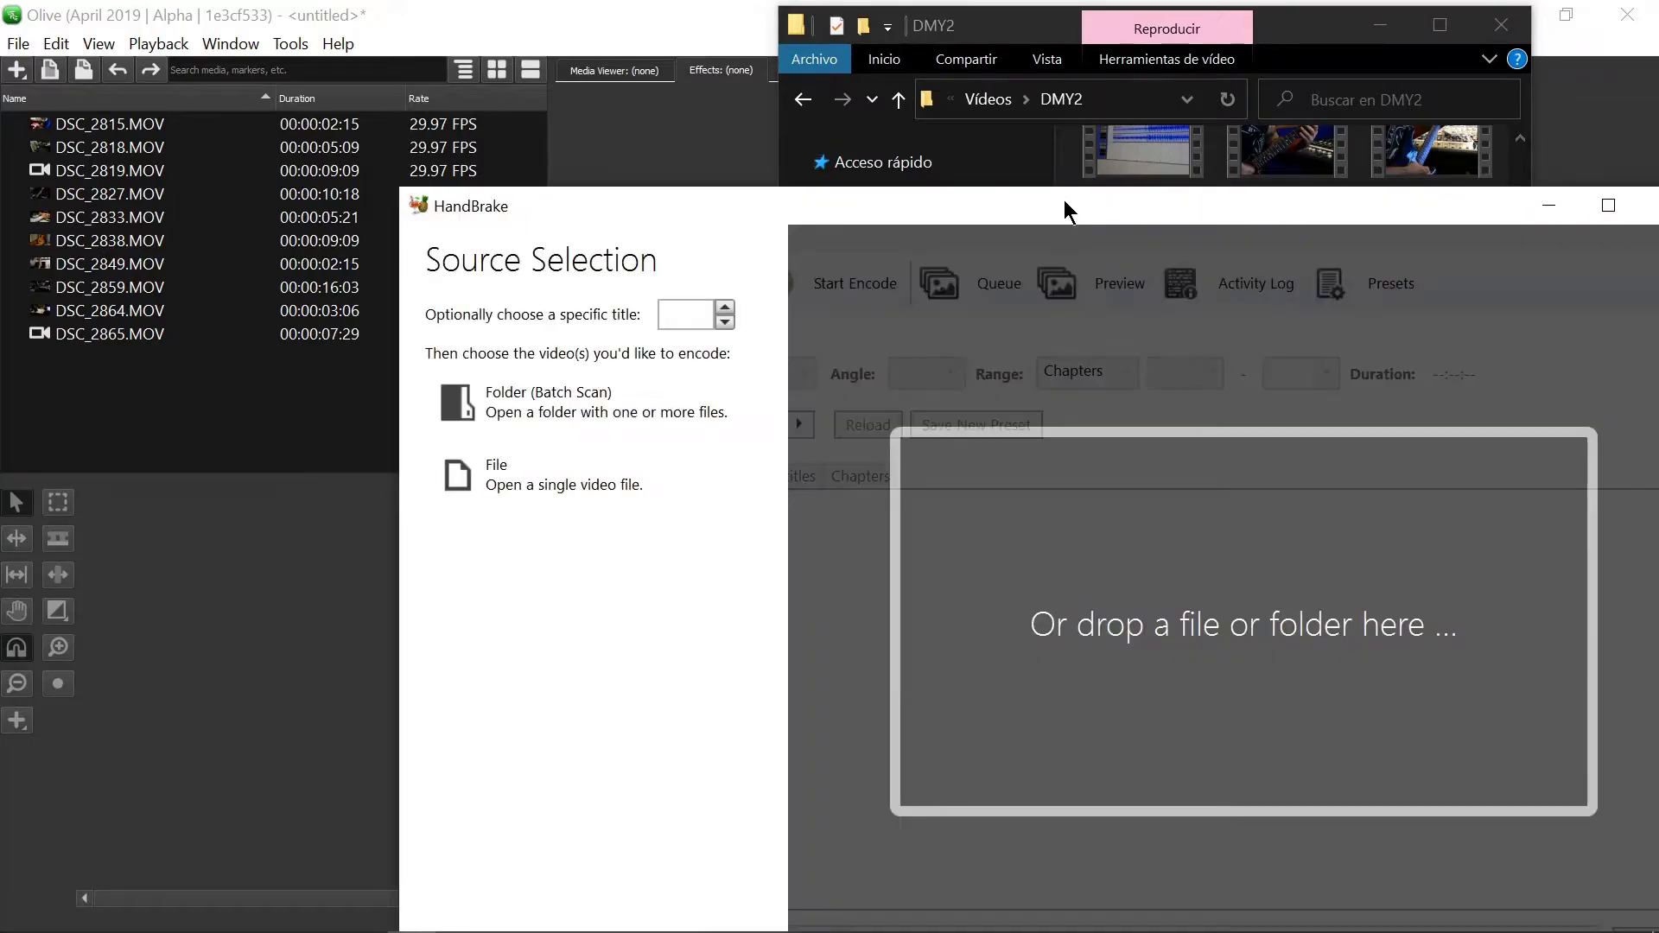
drag(1065, 200, 785, 5)
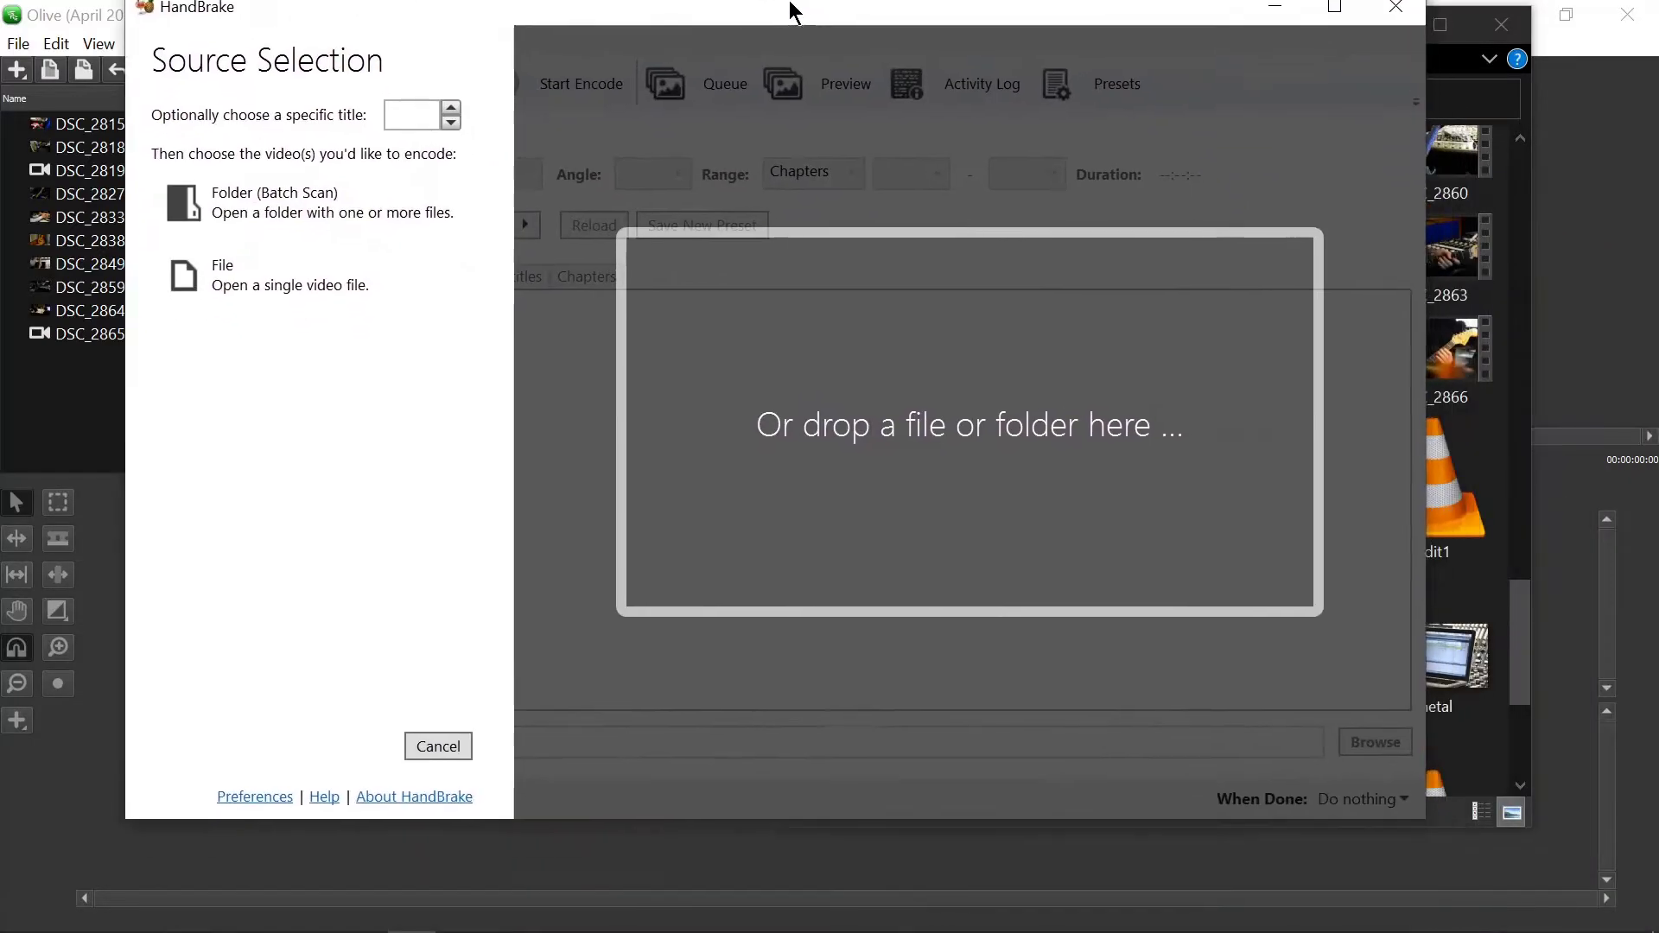
drag(985, 30, 946, 89)
click(1306, 35)
drag(1287, 354, 698, 544)
drag(687, 104, 751, 12)
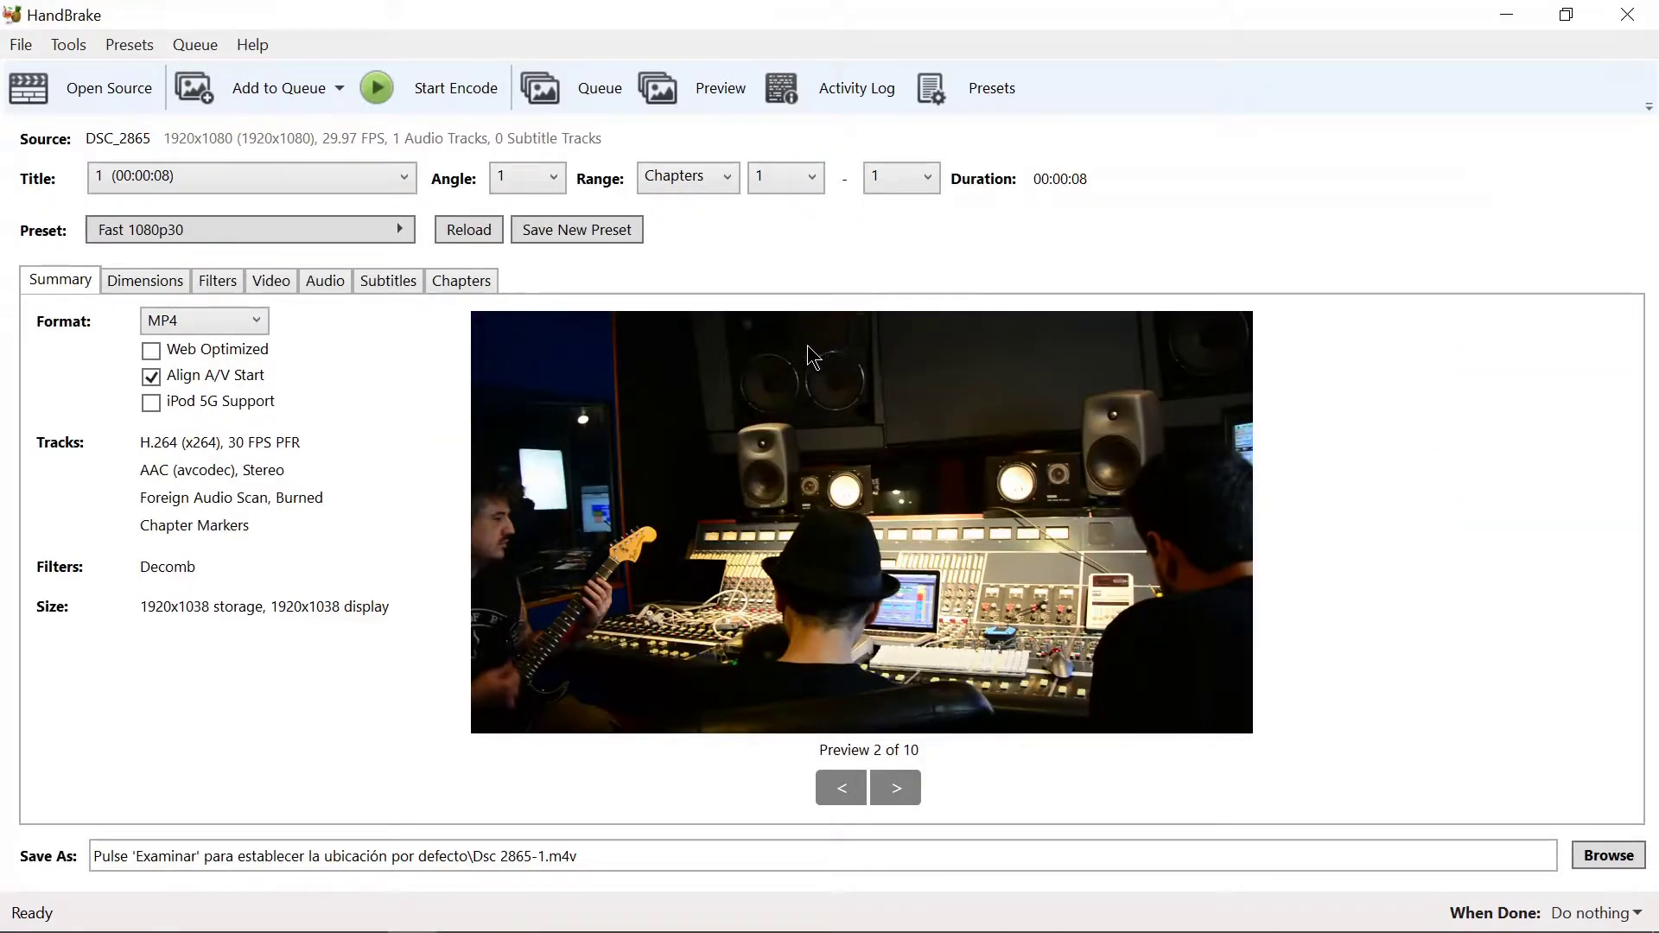
Step: Choose MP4 as the output format for DSC_2865, and close HandBrake without encoding
click(222, 326)
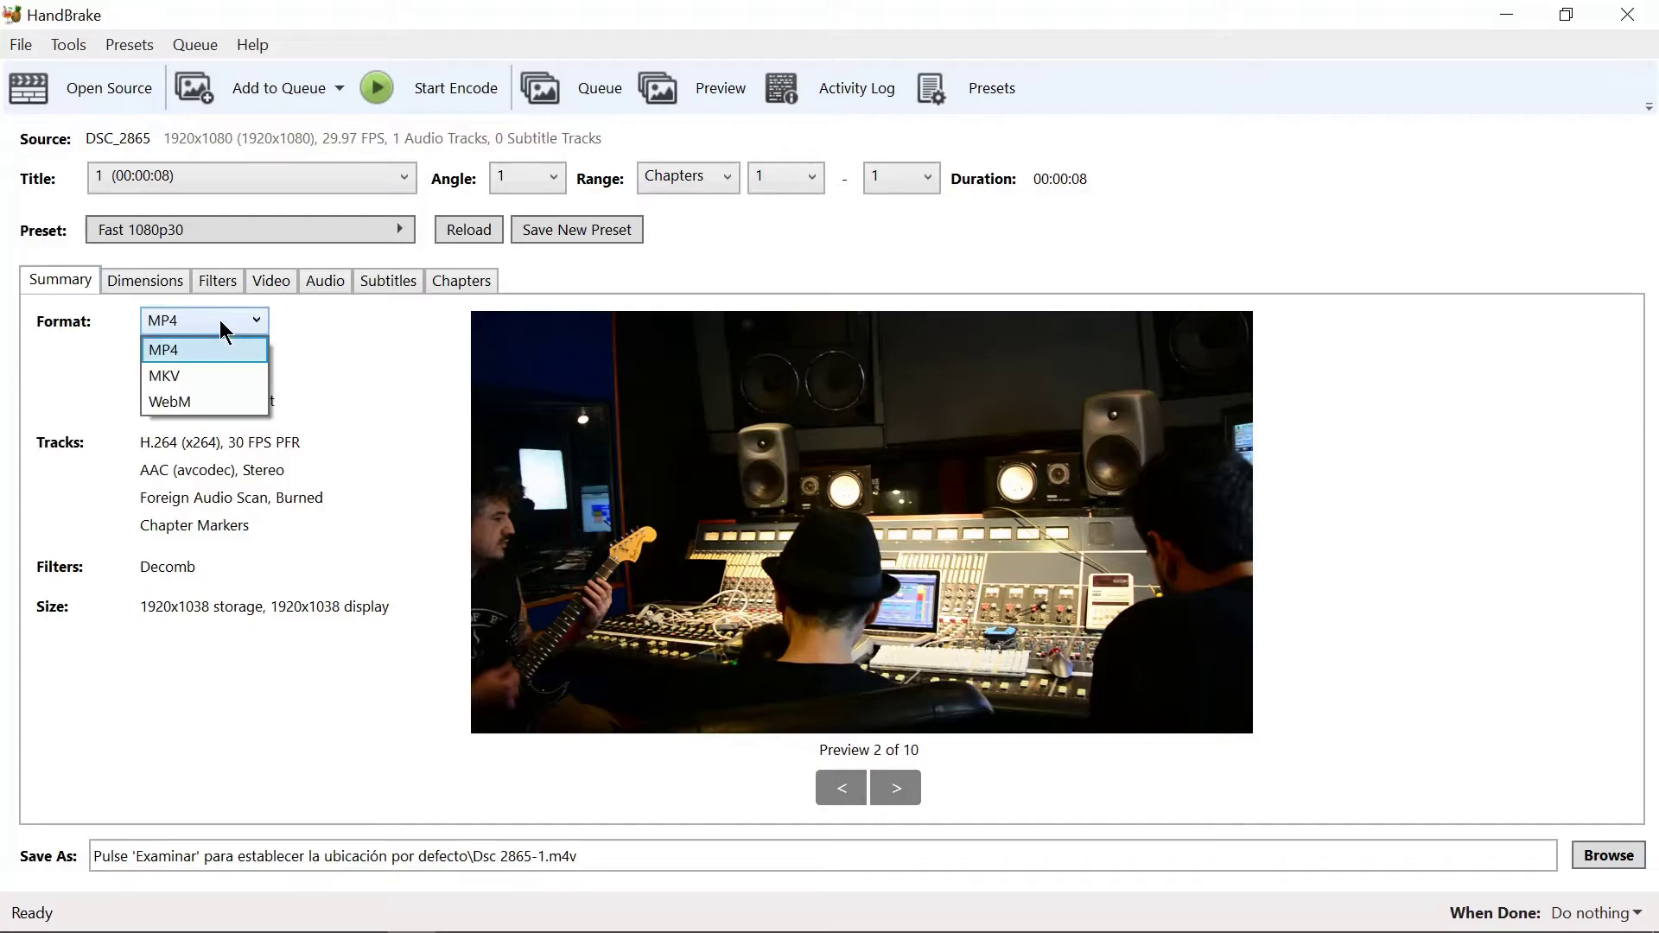
click(239, 356)
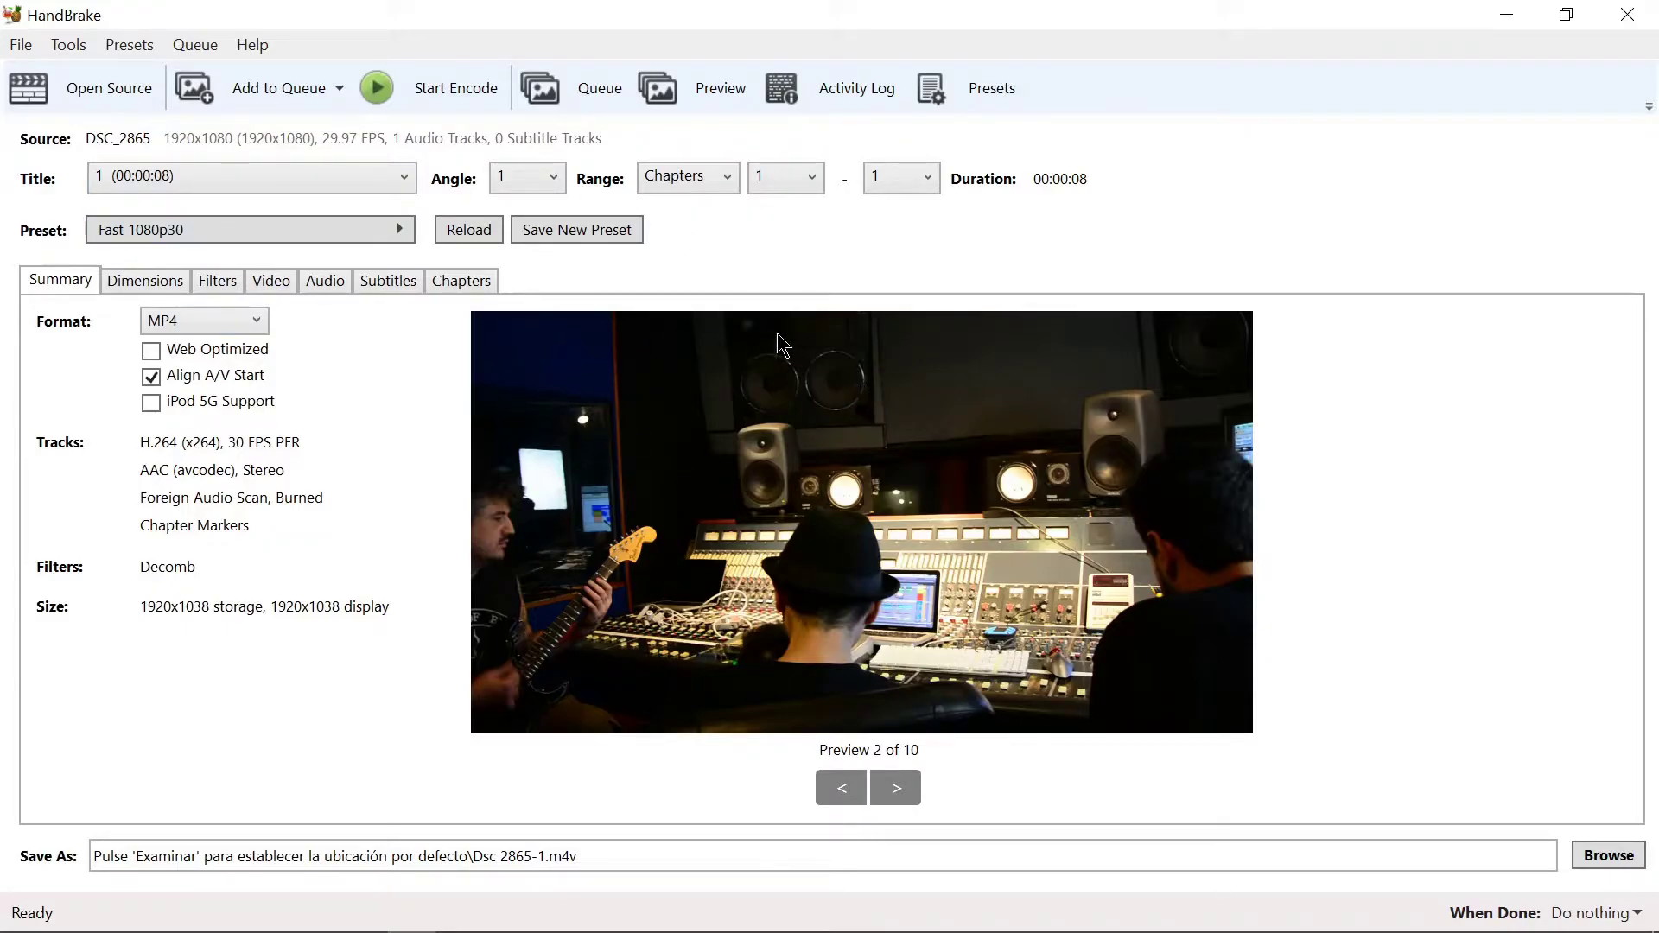
drag(1318, 13, 1159, 73)
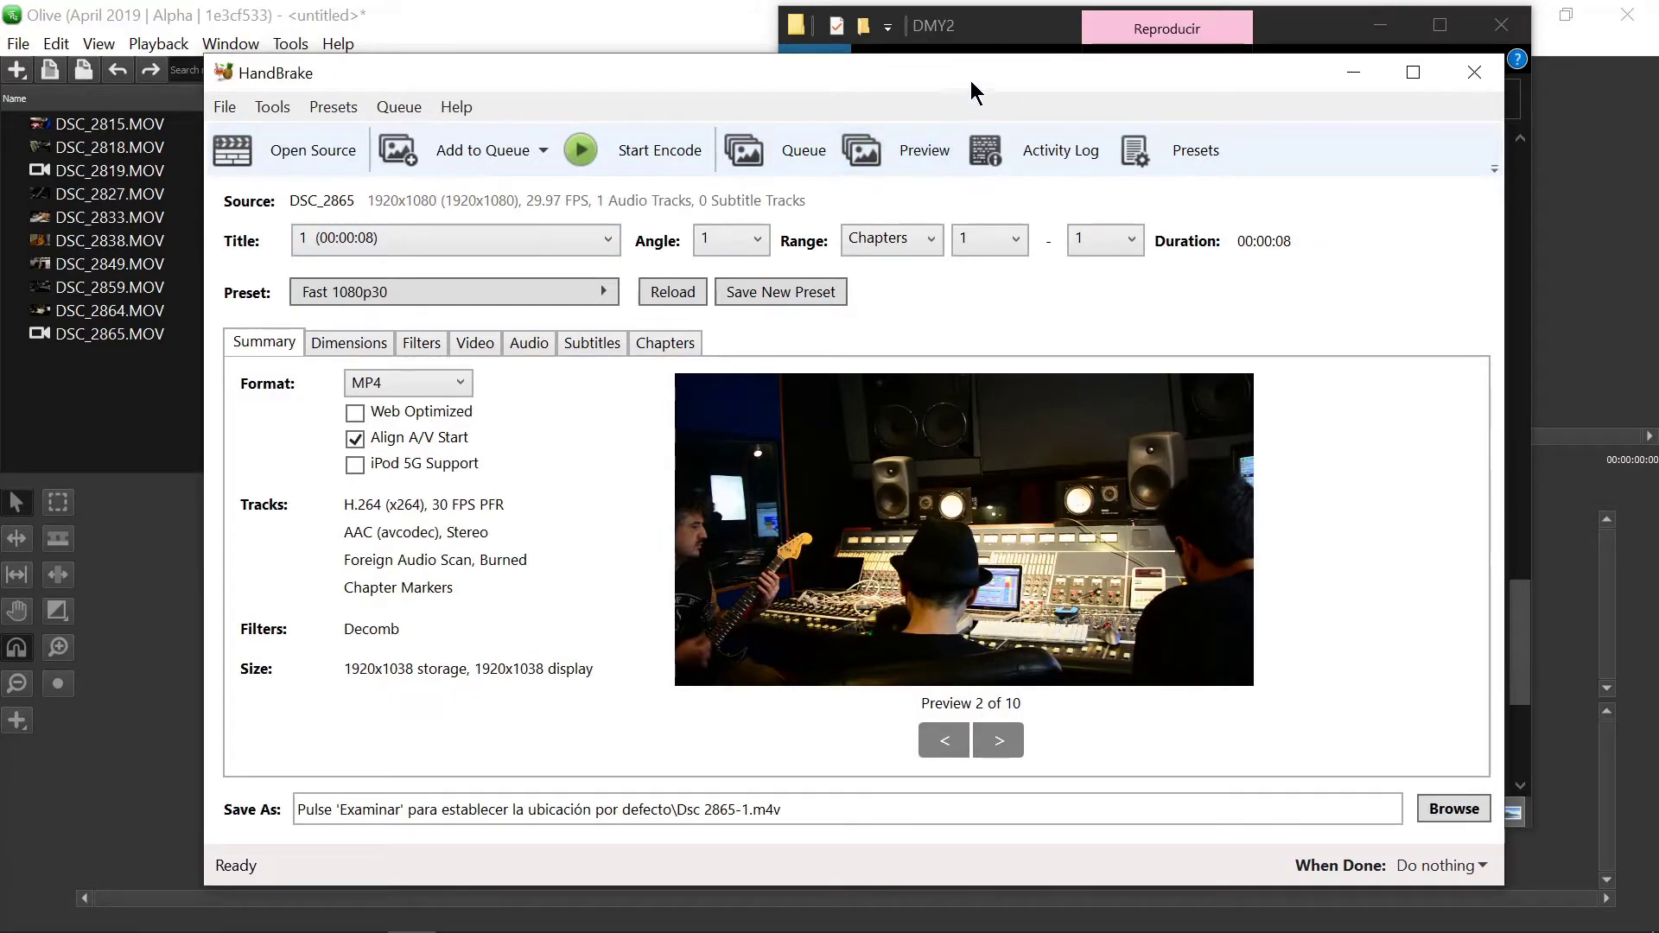
drag(1230, 70, 1127, 87)
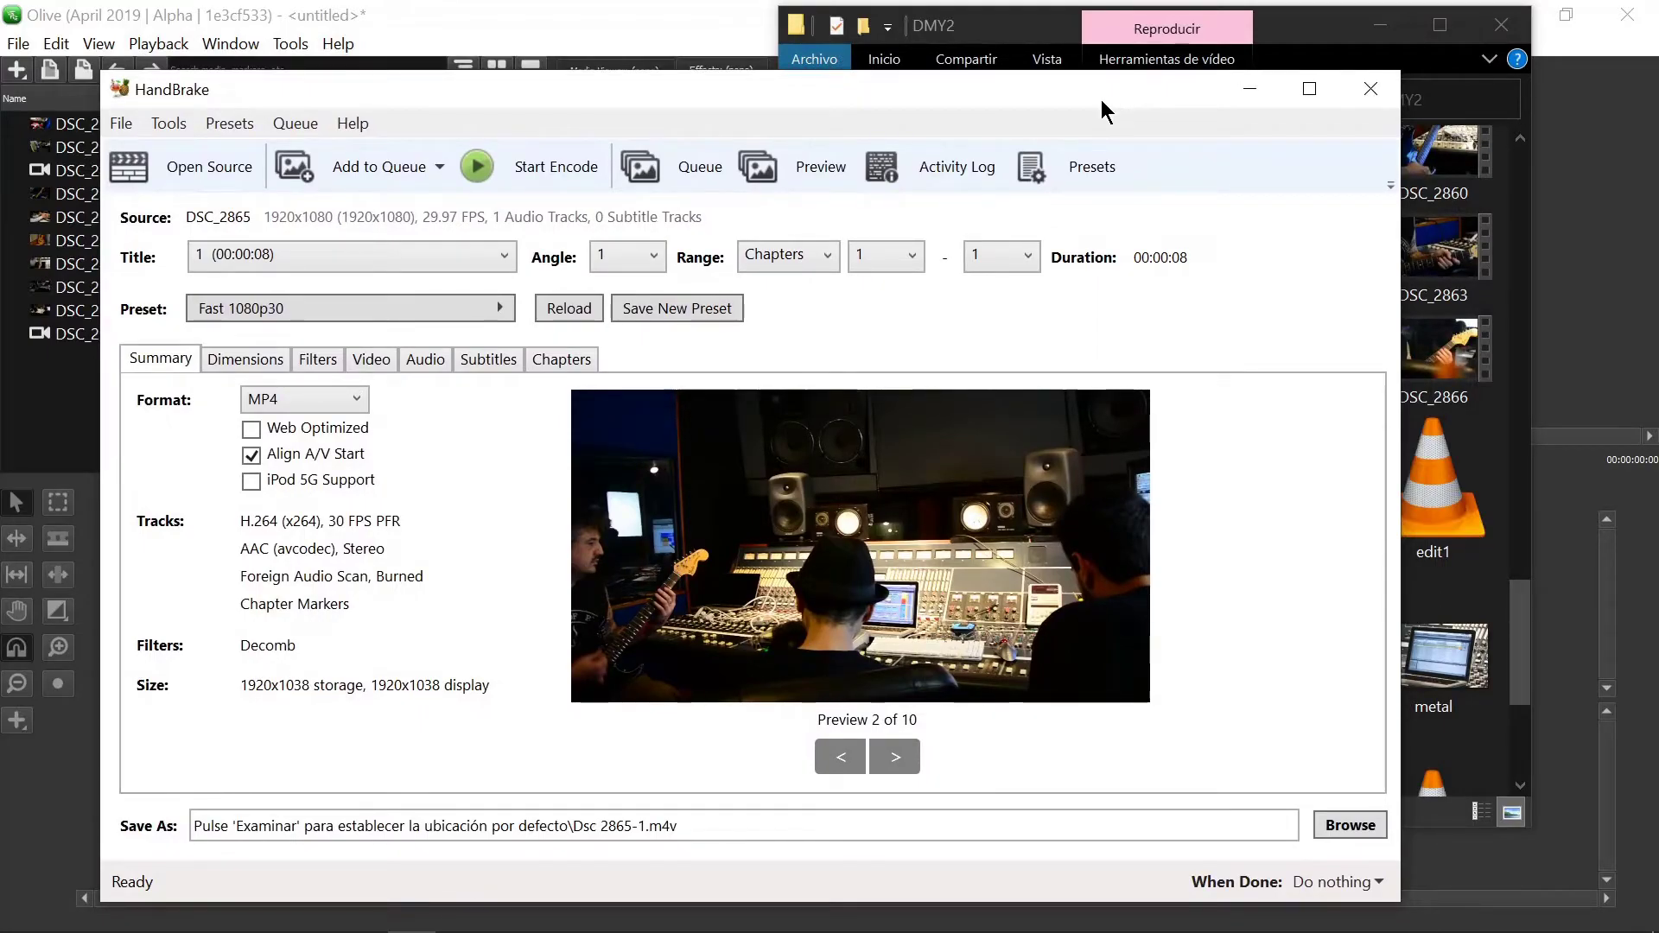
click(1361, 89)
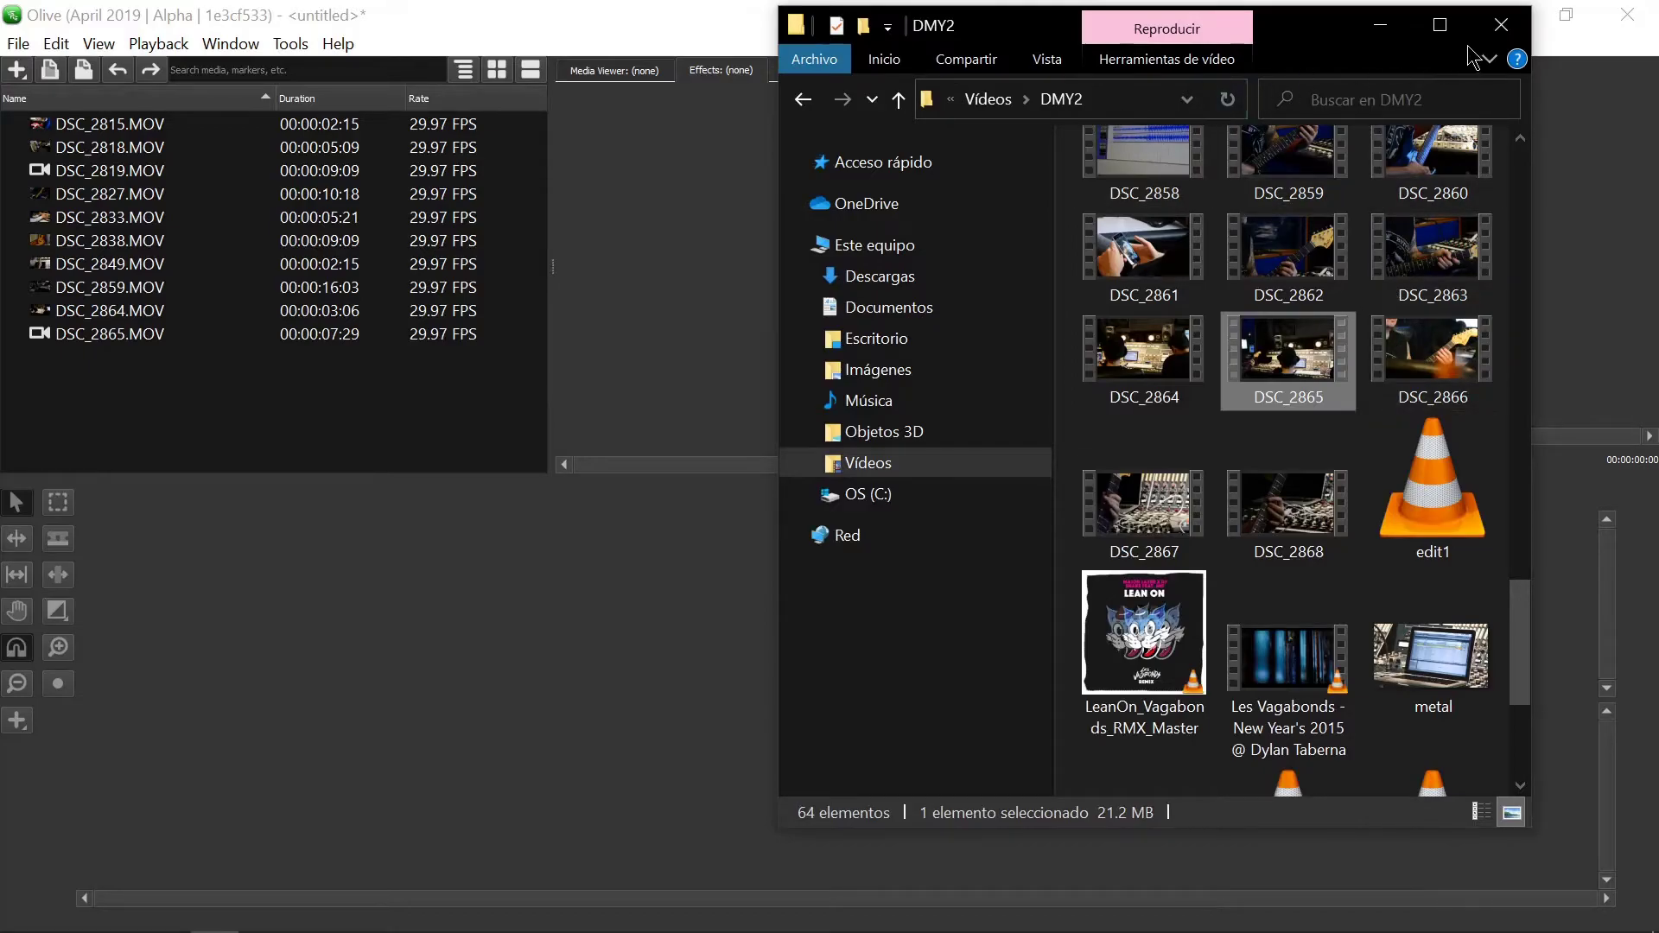
Step: Return to Olive and load the clips DSC_2815 and DSC_2849 in turn into the Media Viewer
click(1380, 24)
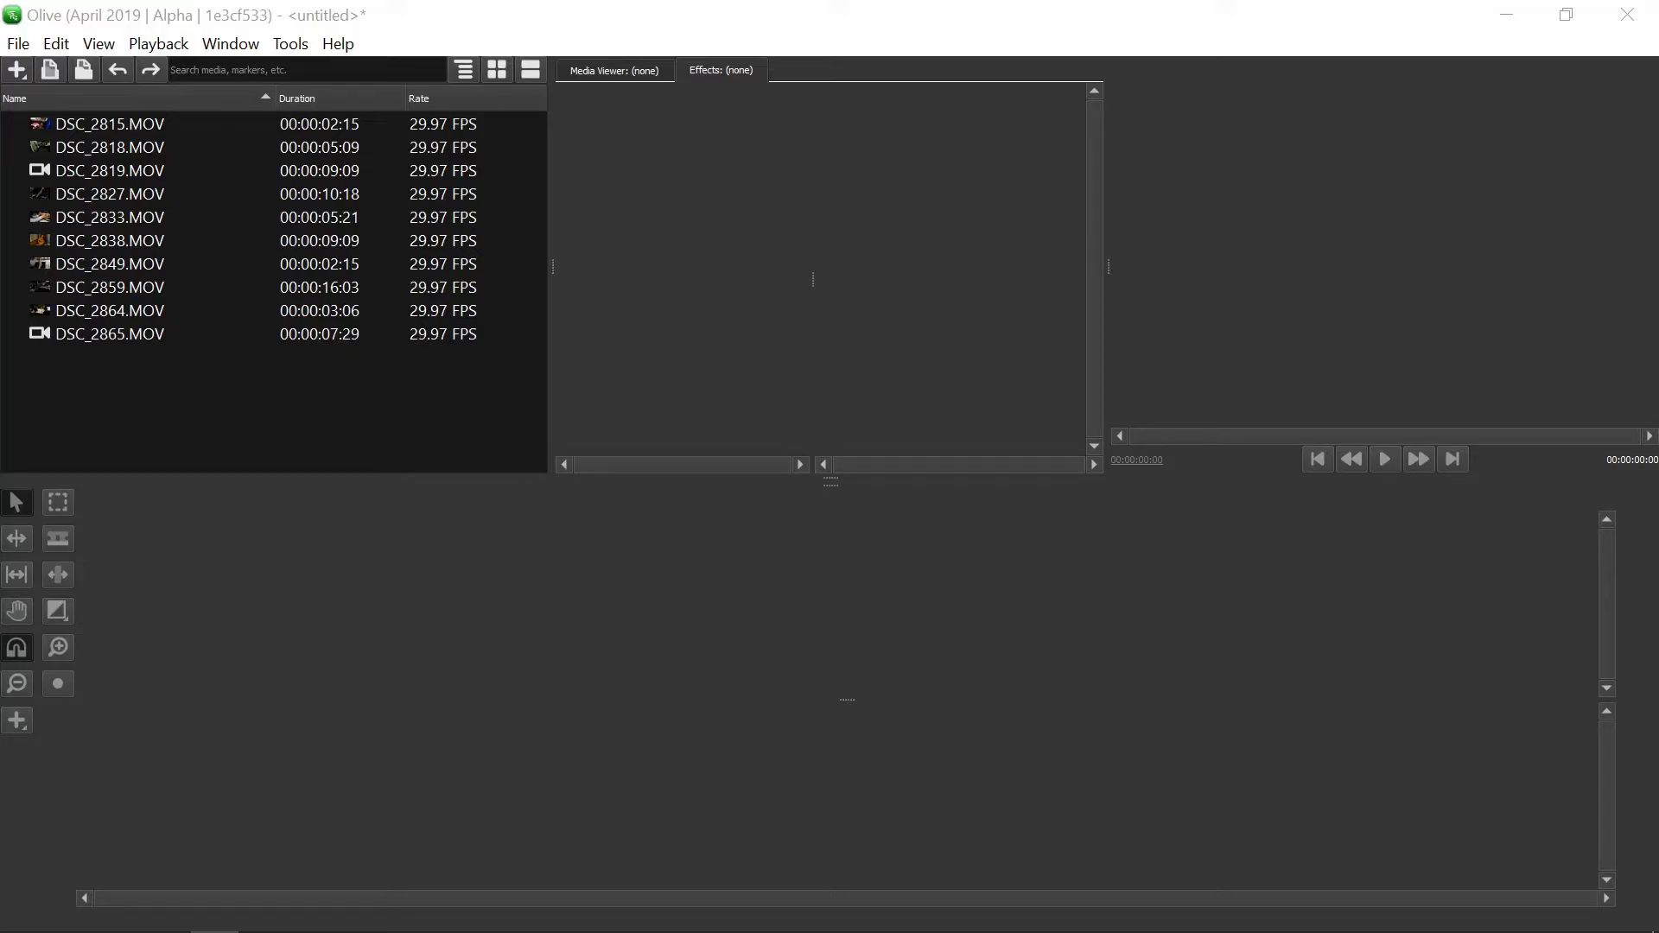
click(288, 405)
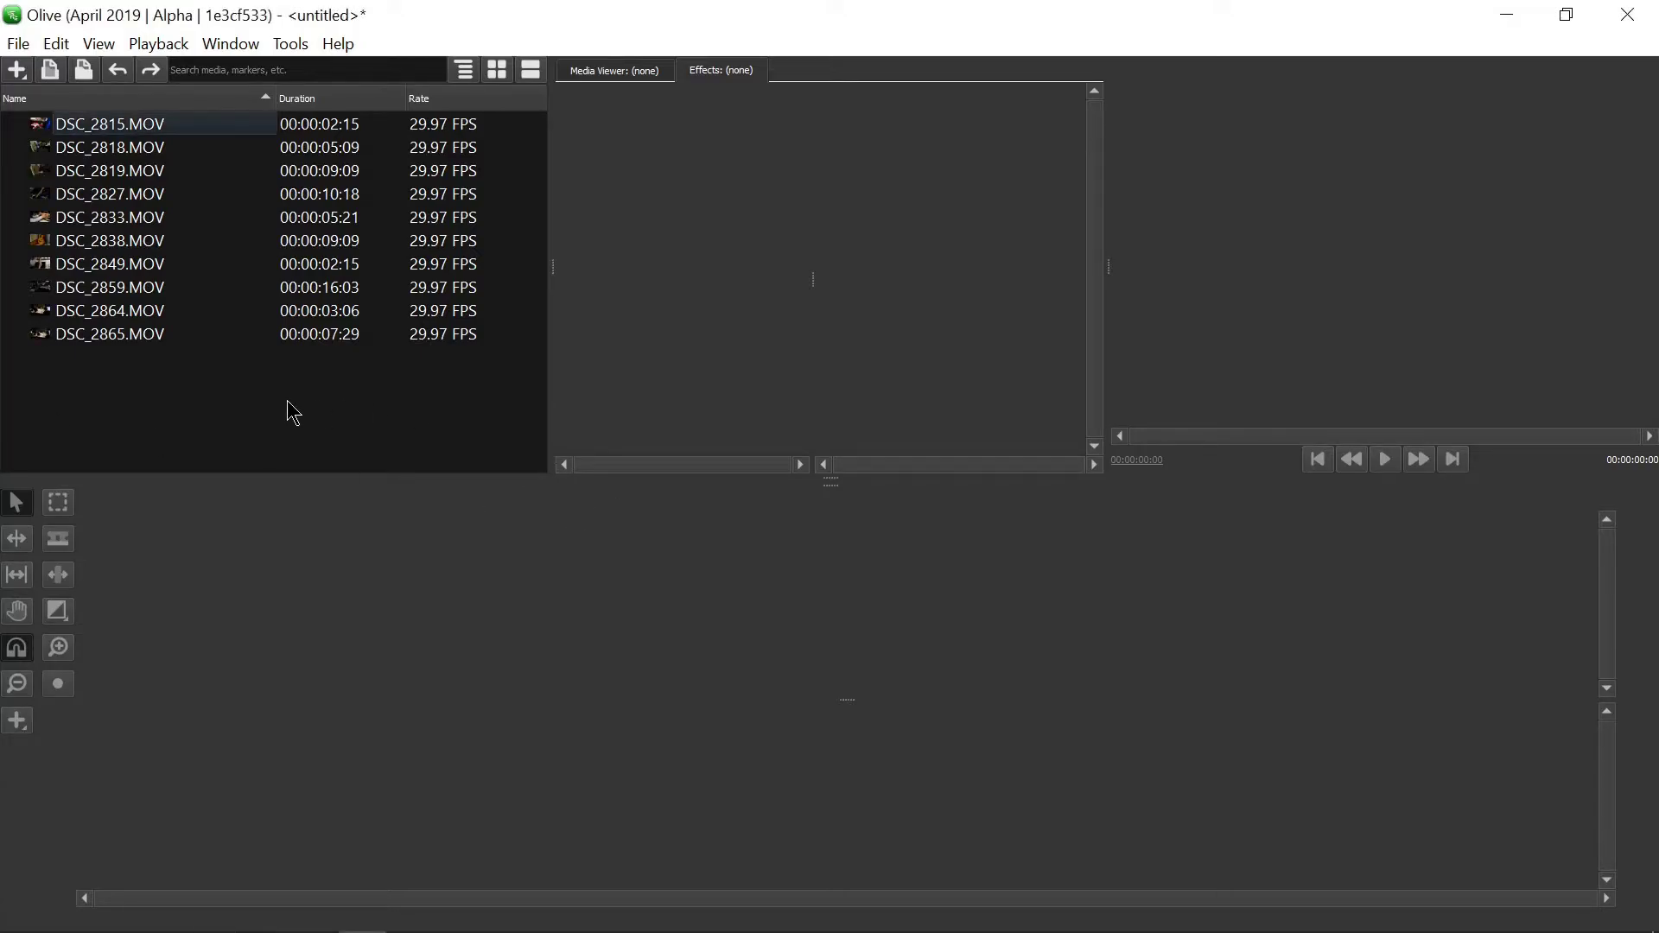
click(144, 130)
double_click(39, 125)
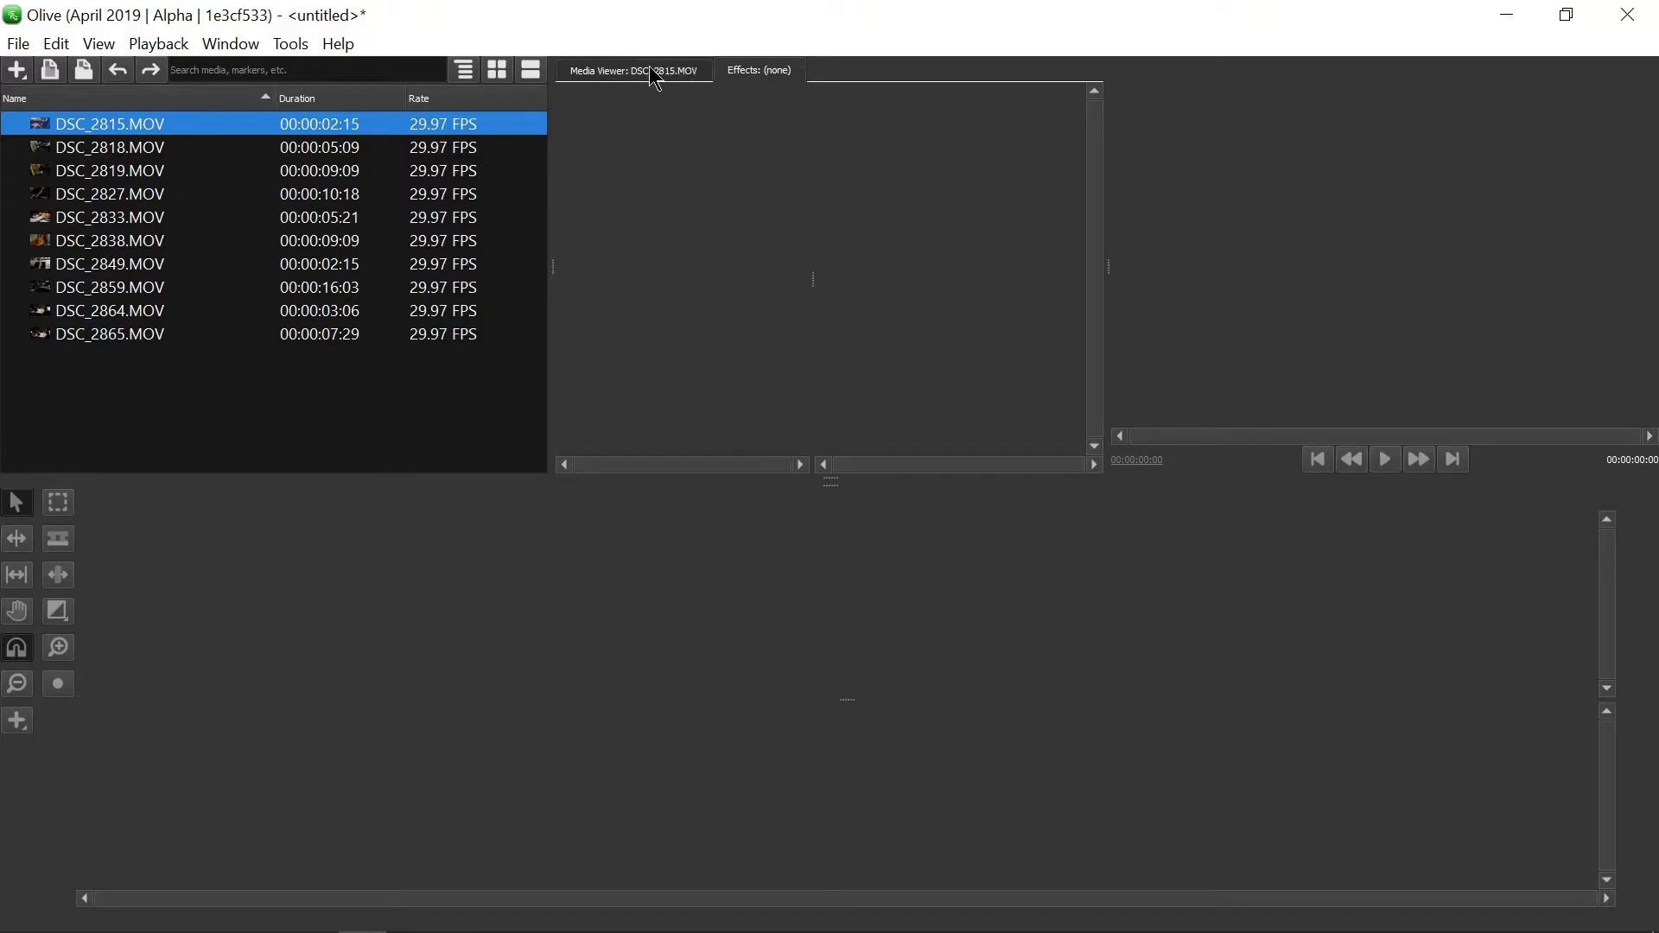
double_click(40, 266)
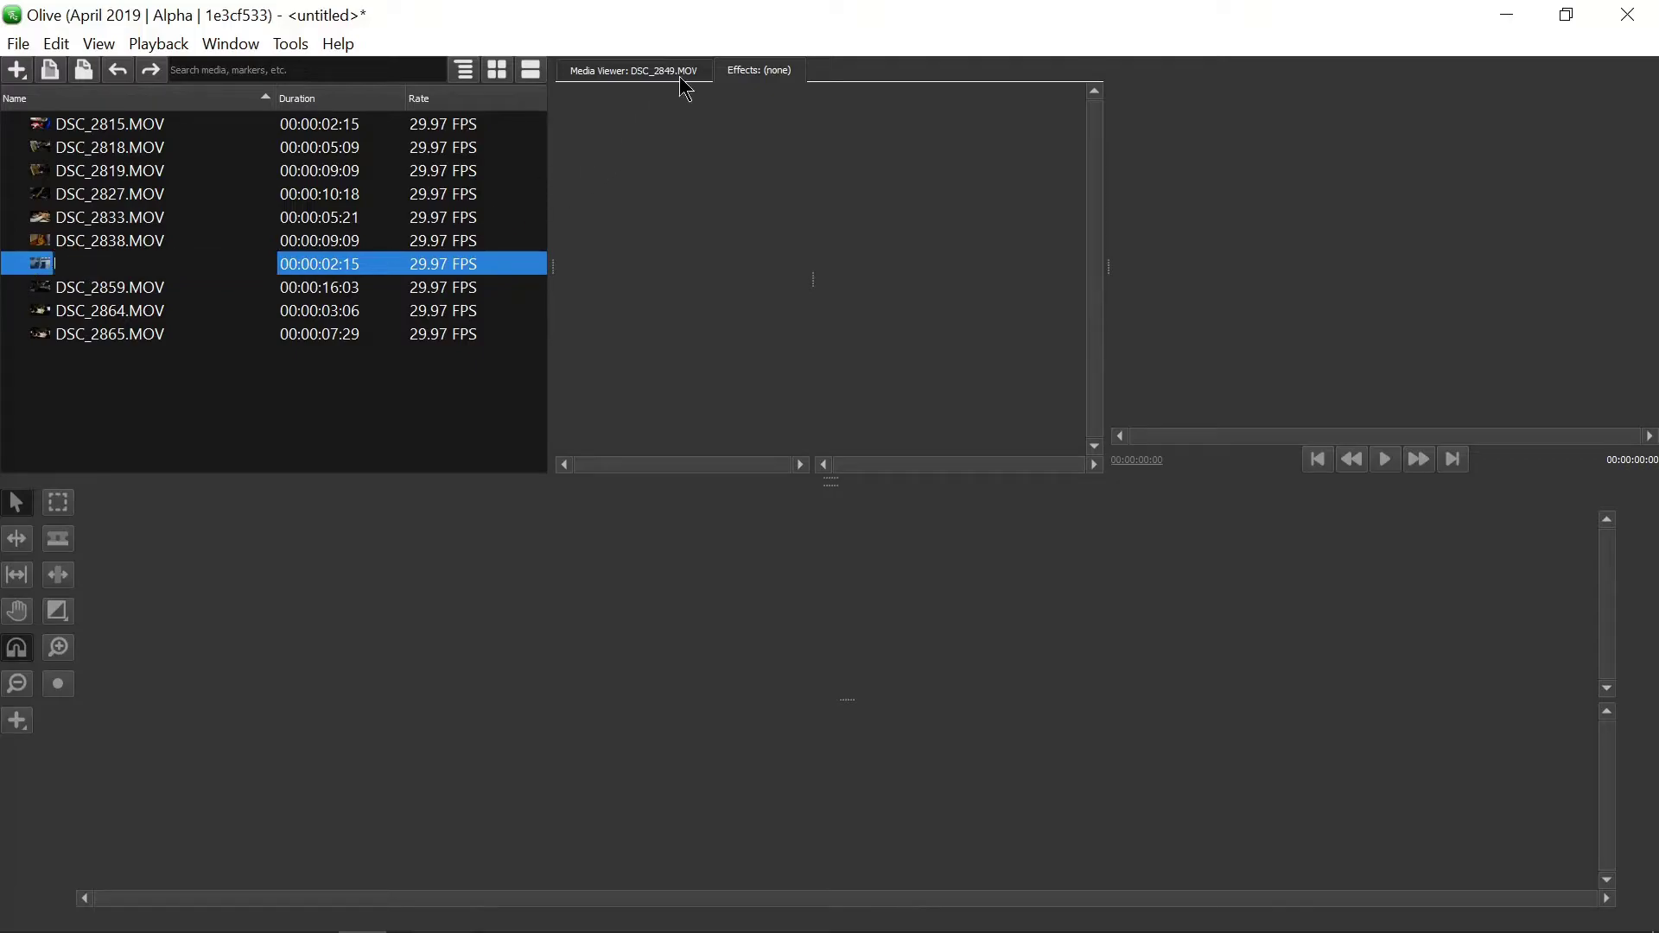
Step: Load the clip DSC_2865 into the Media Viewer and display the viewer in place of the effects view
click(72, 338)
double_click(72, 339)
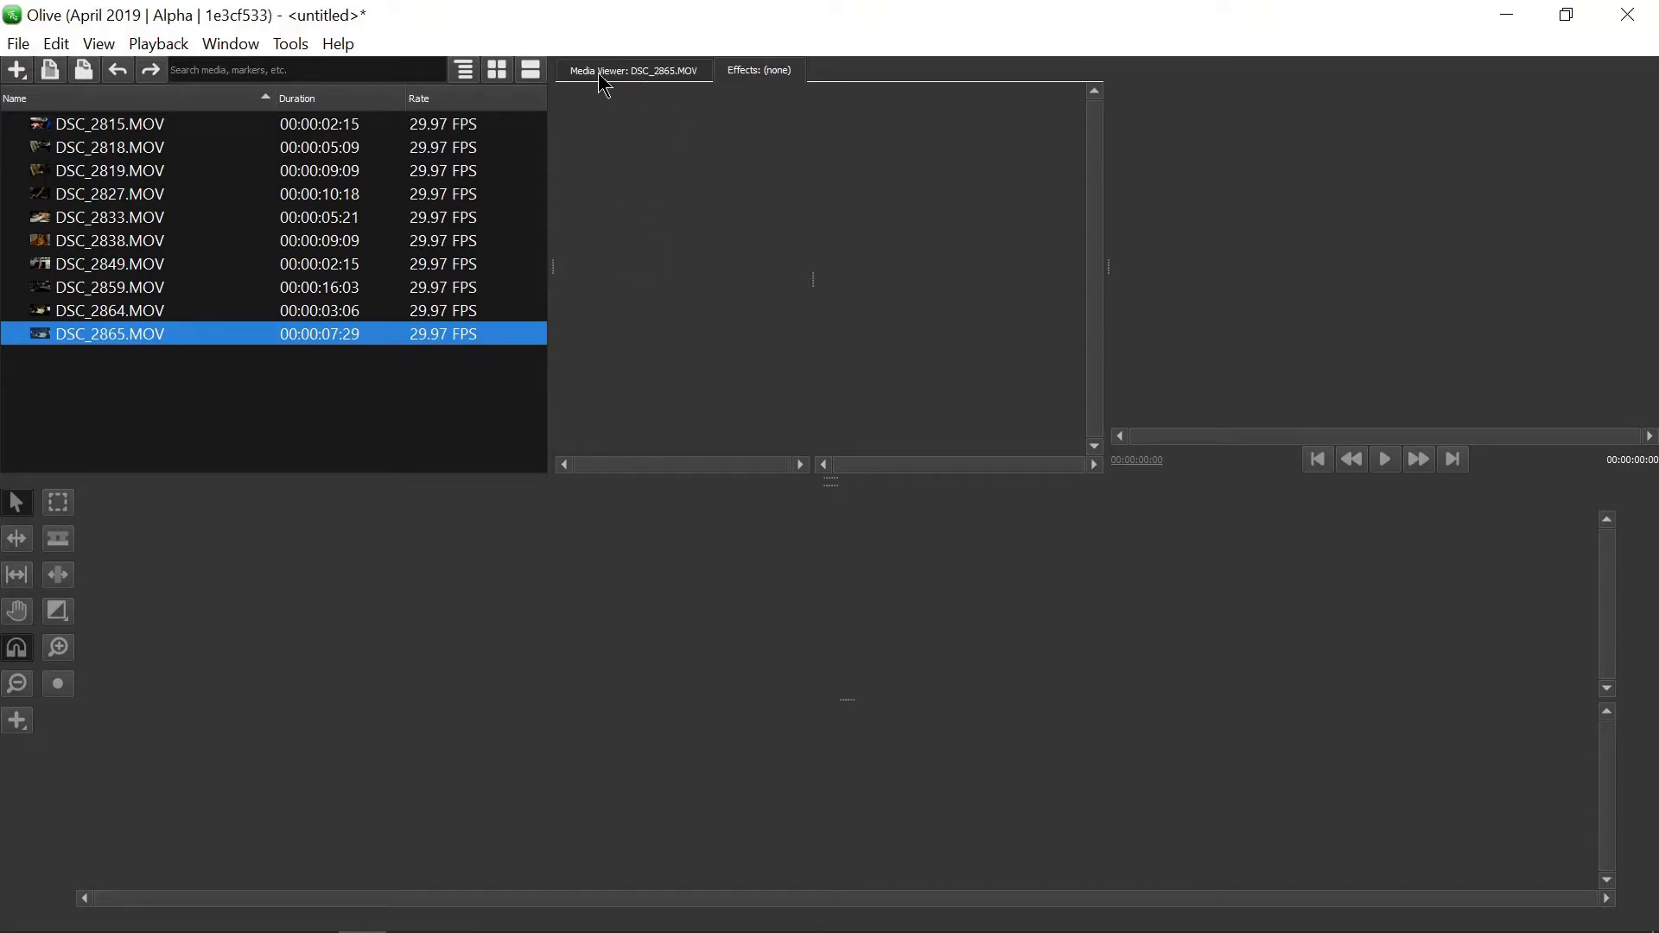
click(752, 72)
click(625, 70)
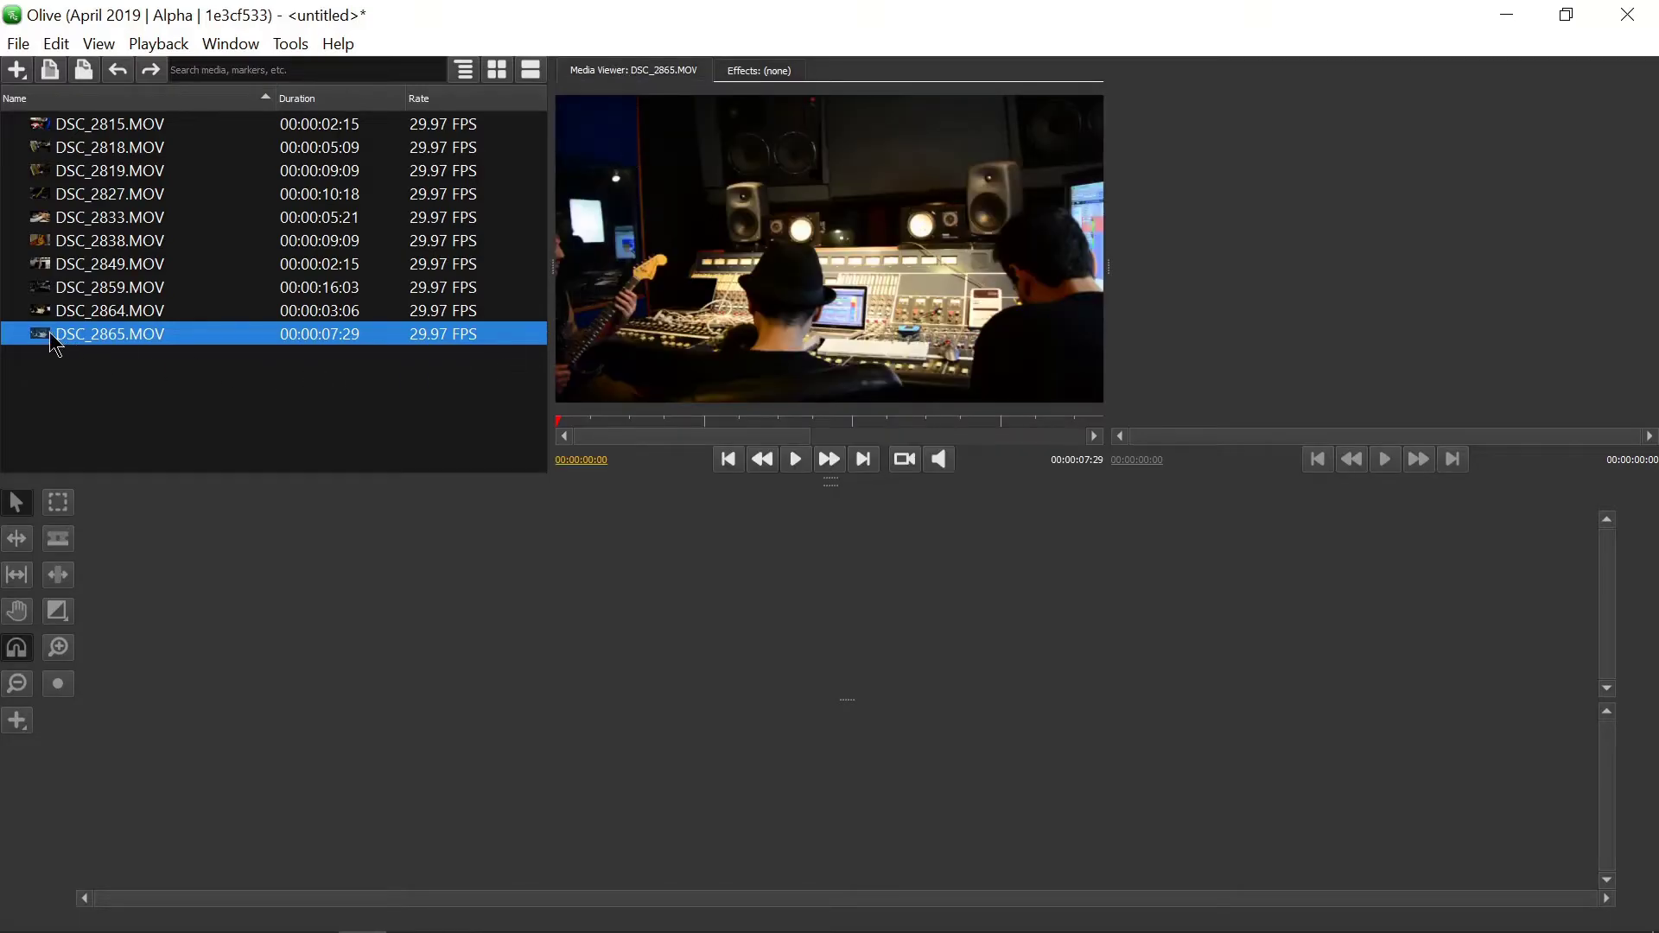
Step: Preview the clips DSC_2815, 2818, 2819, 2827, 2833, 2838, 2849 and 2859 one after another in the Media Viewer
click(41, 128)
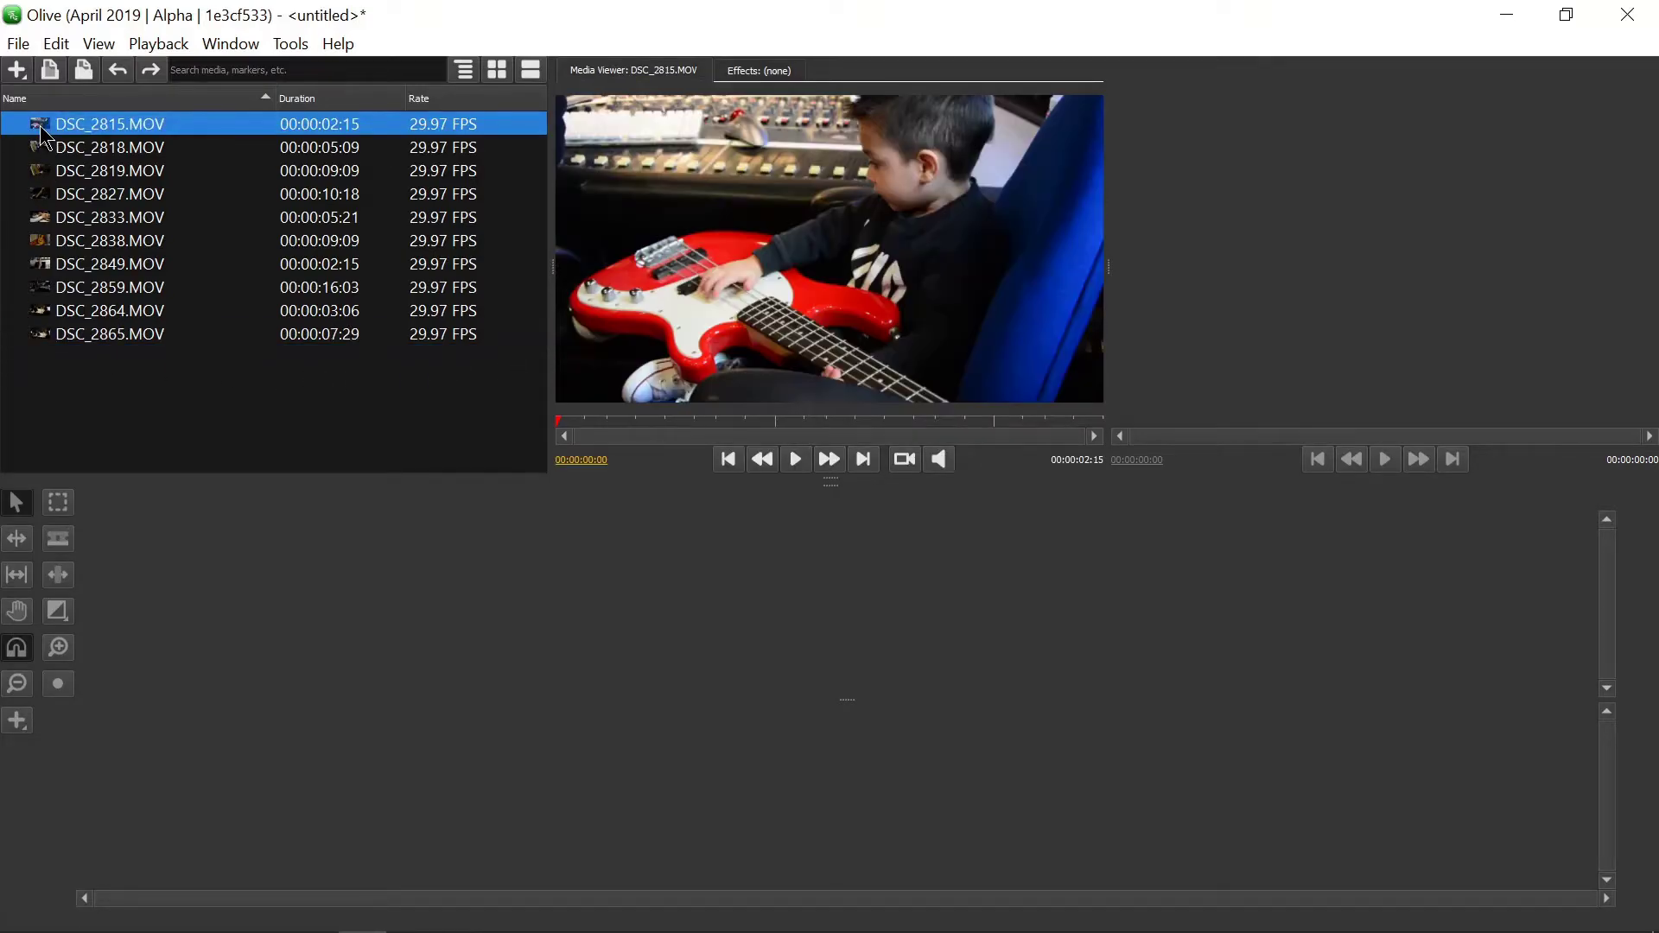
click(42, 152)
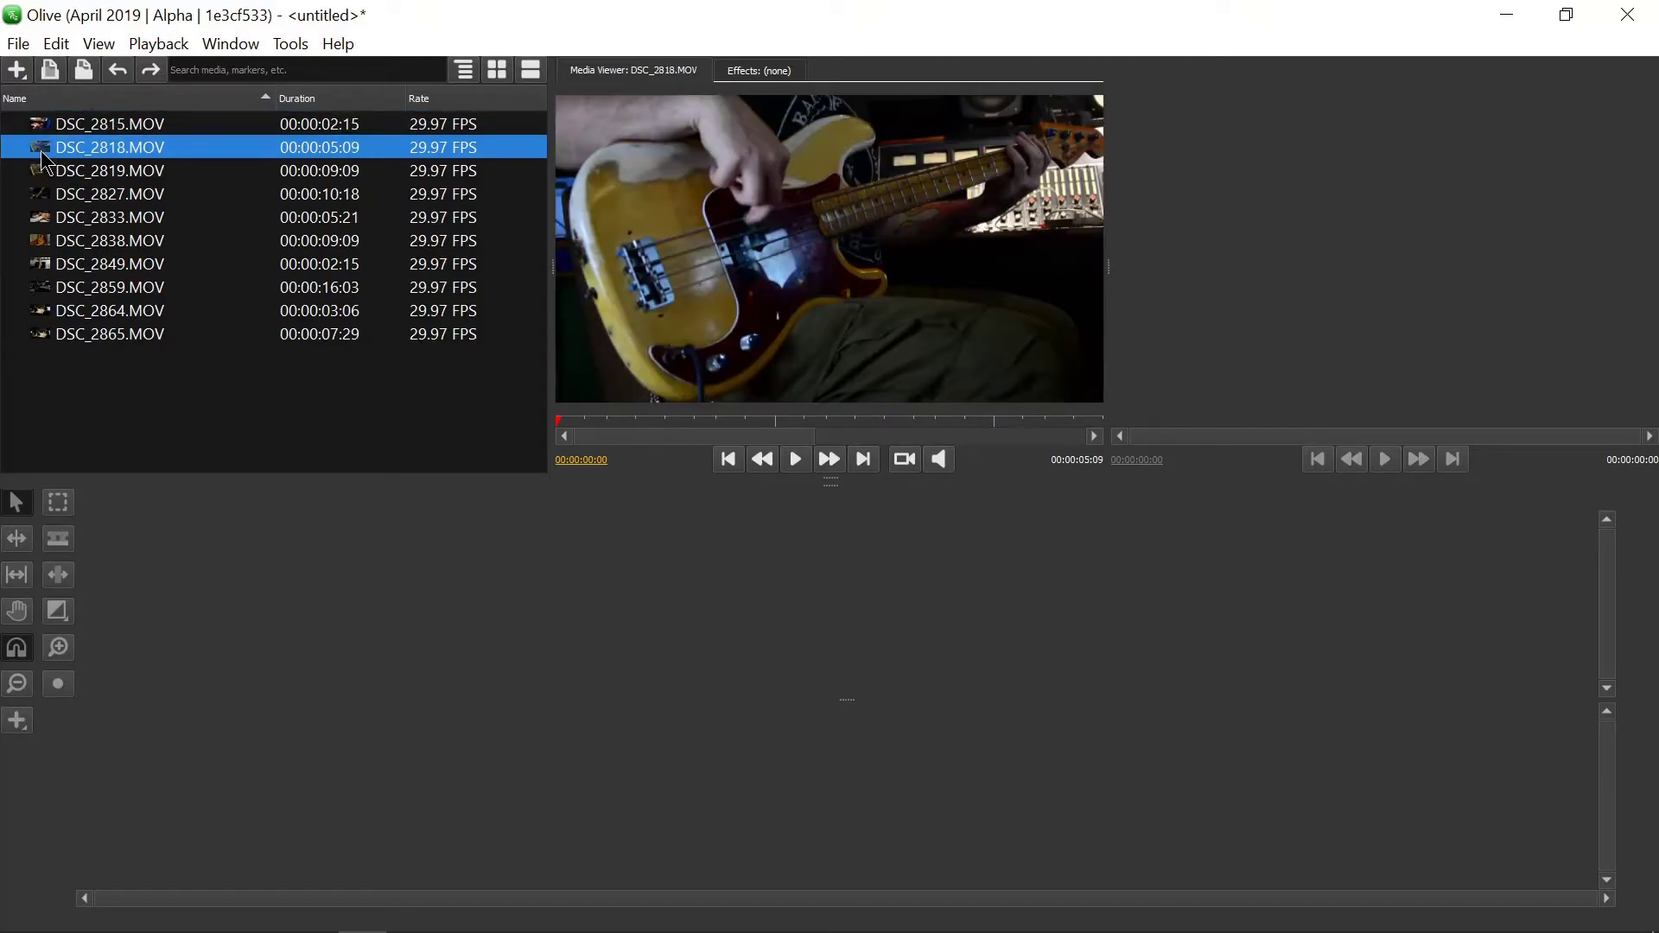
click(45, 172)
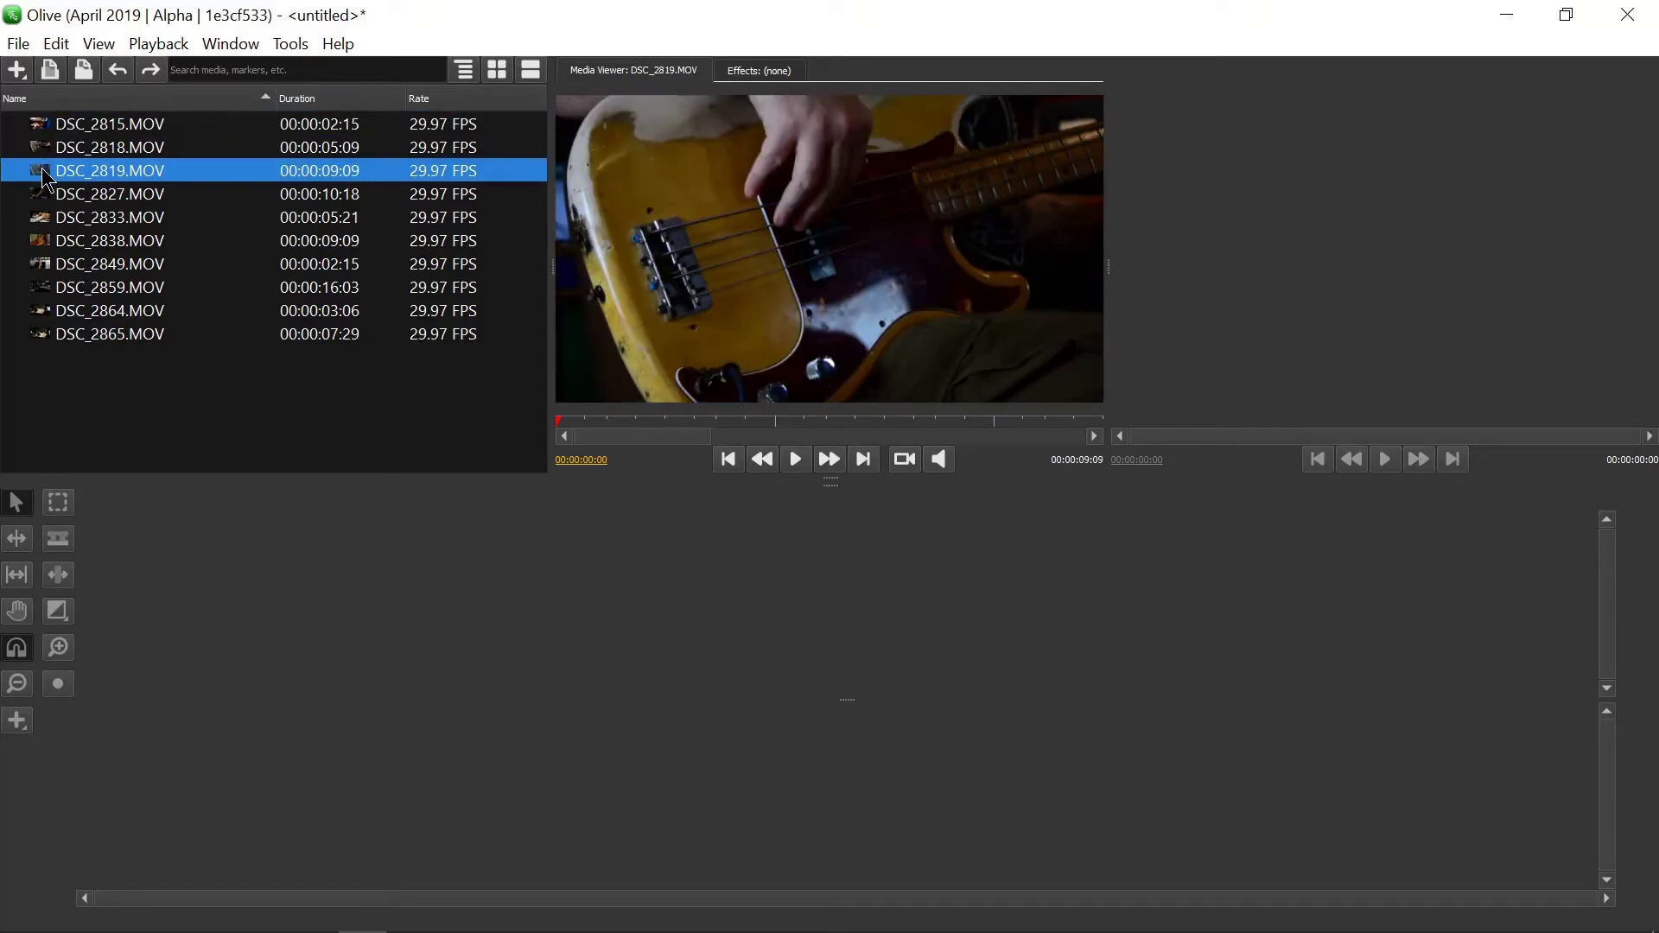
click(45, 198)
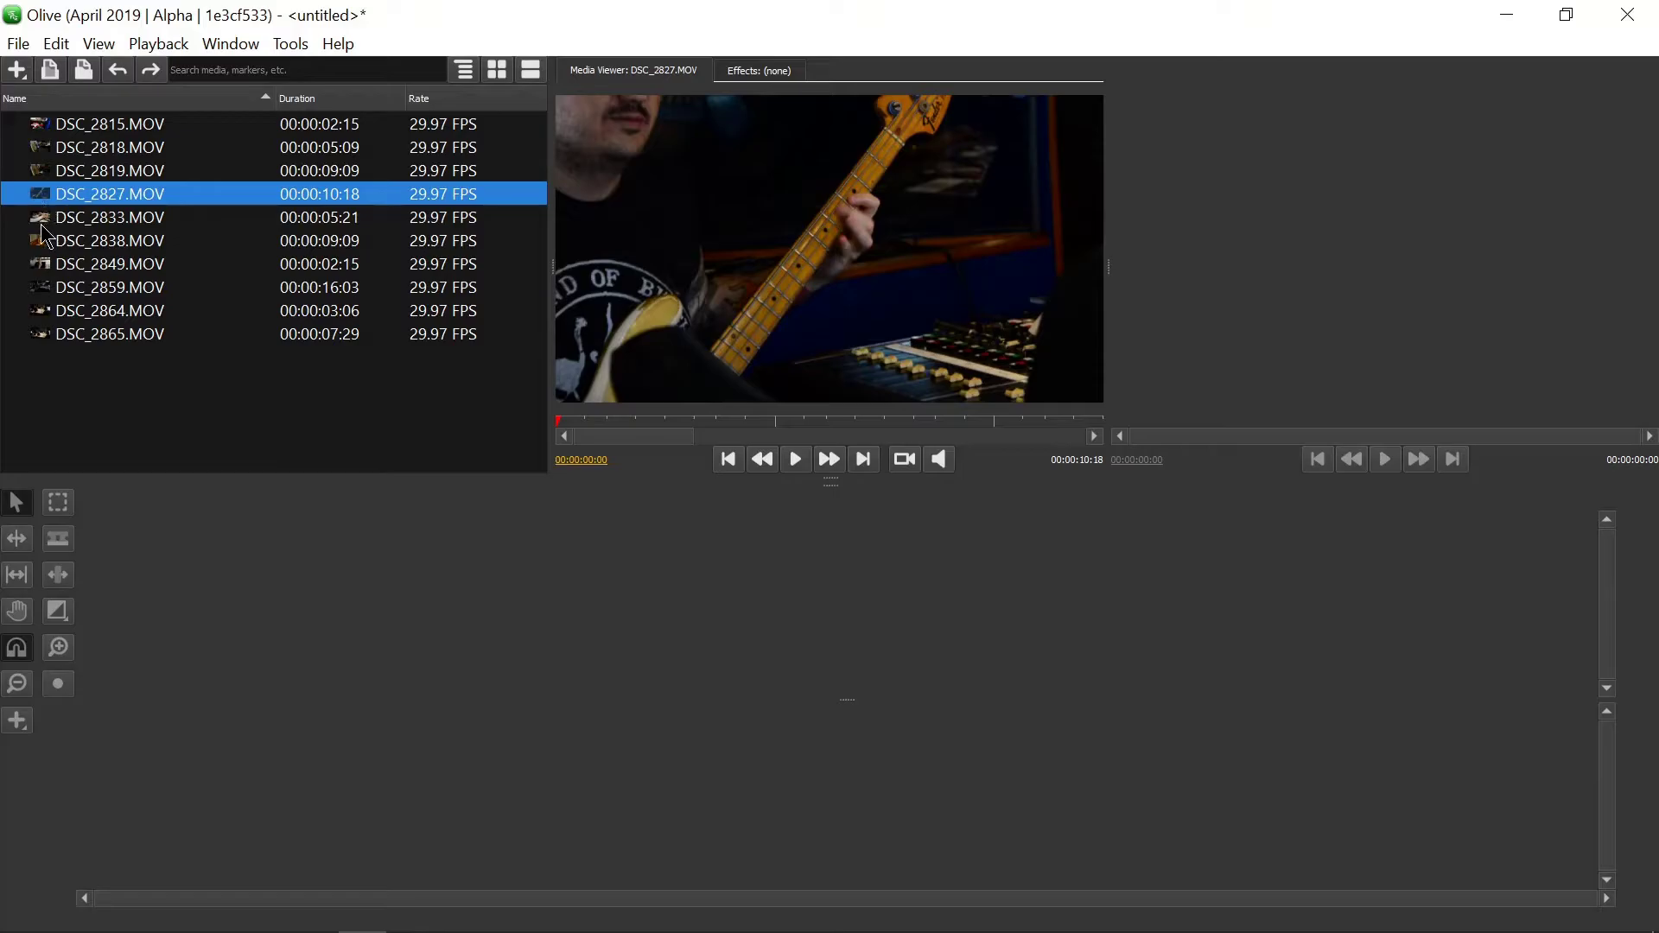
click(45, 217)
click(45, 243)
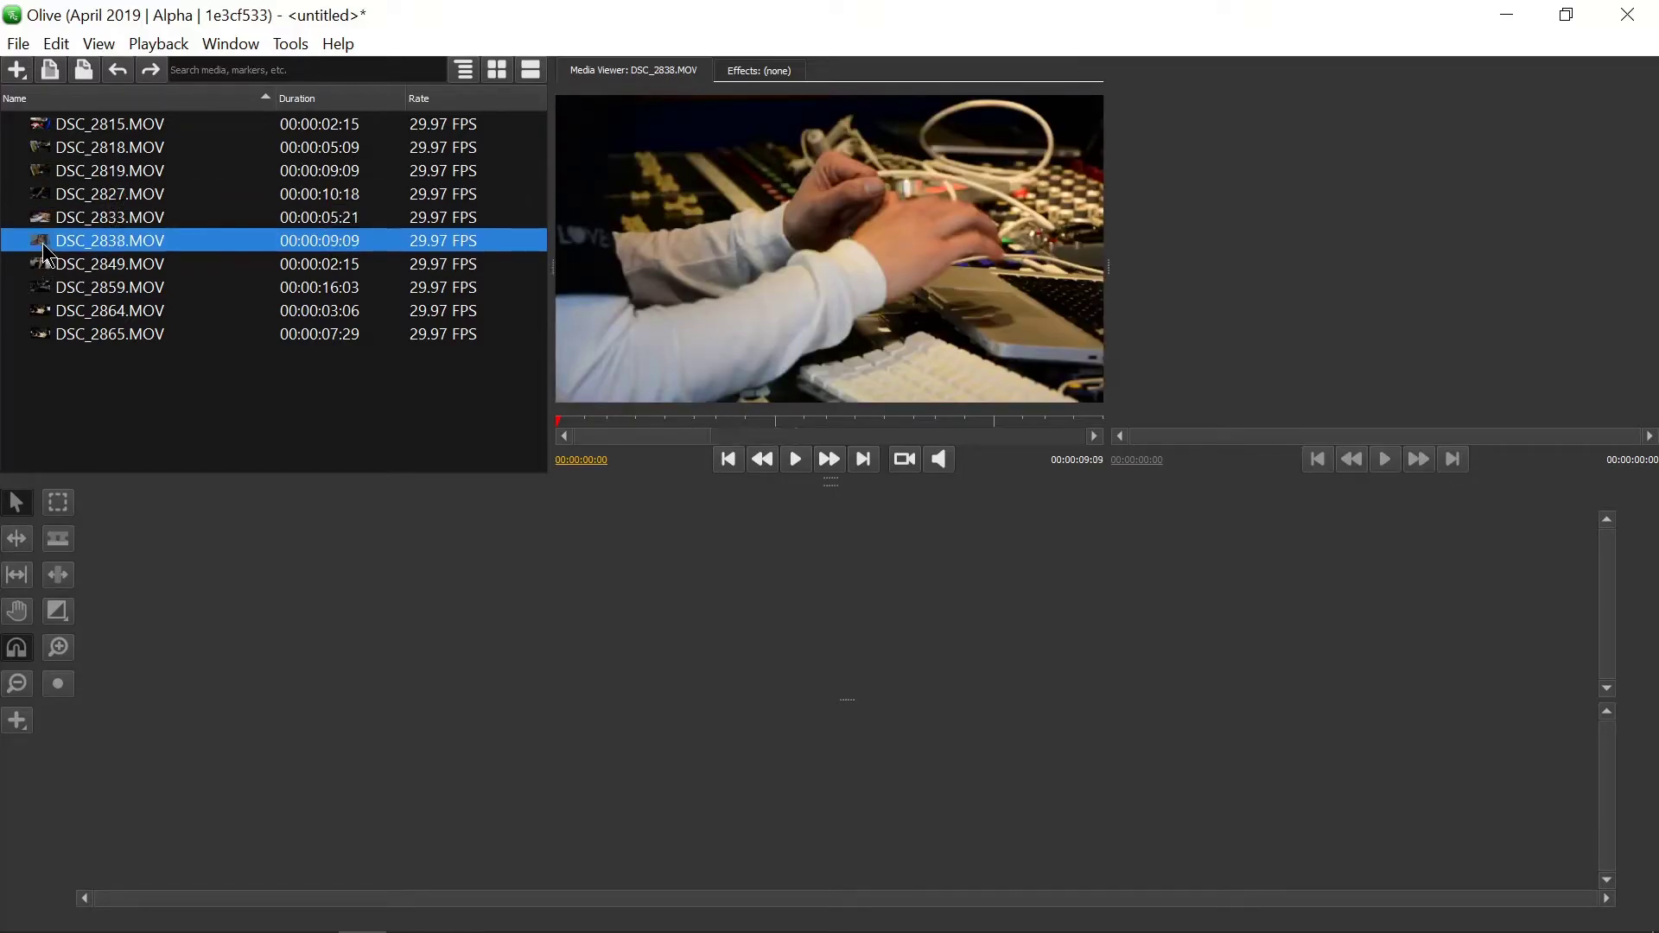
click(47, 268)
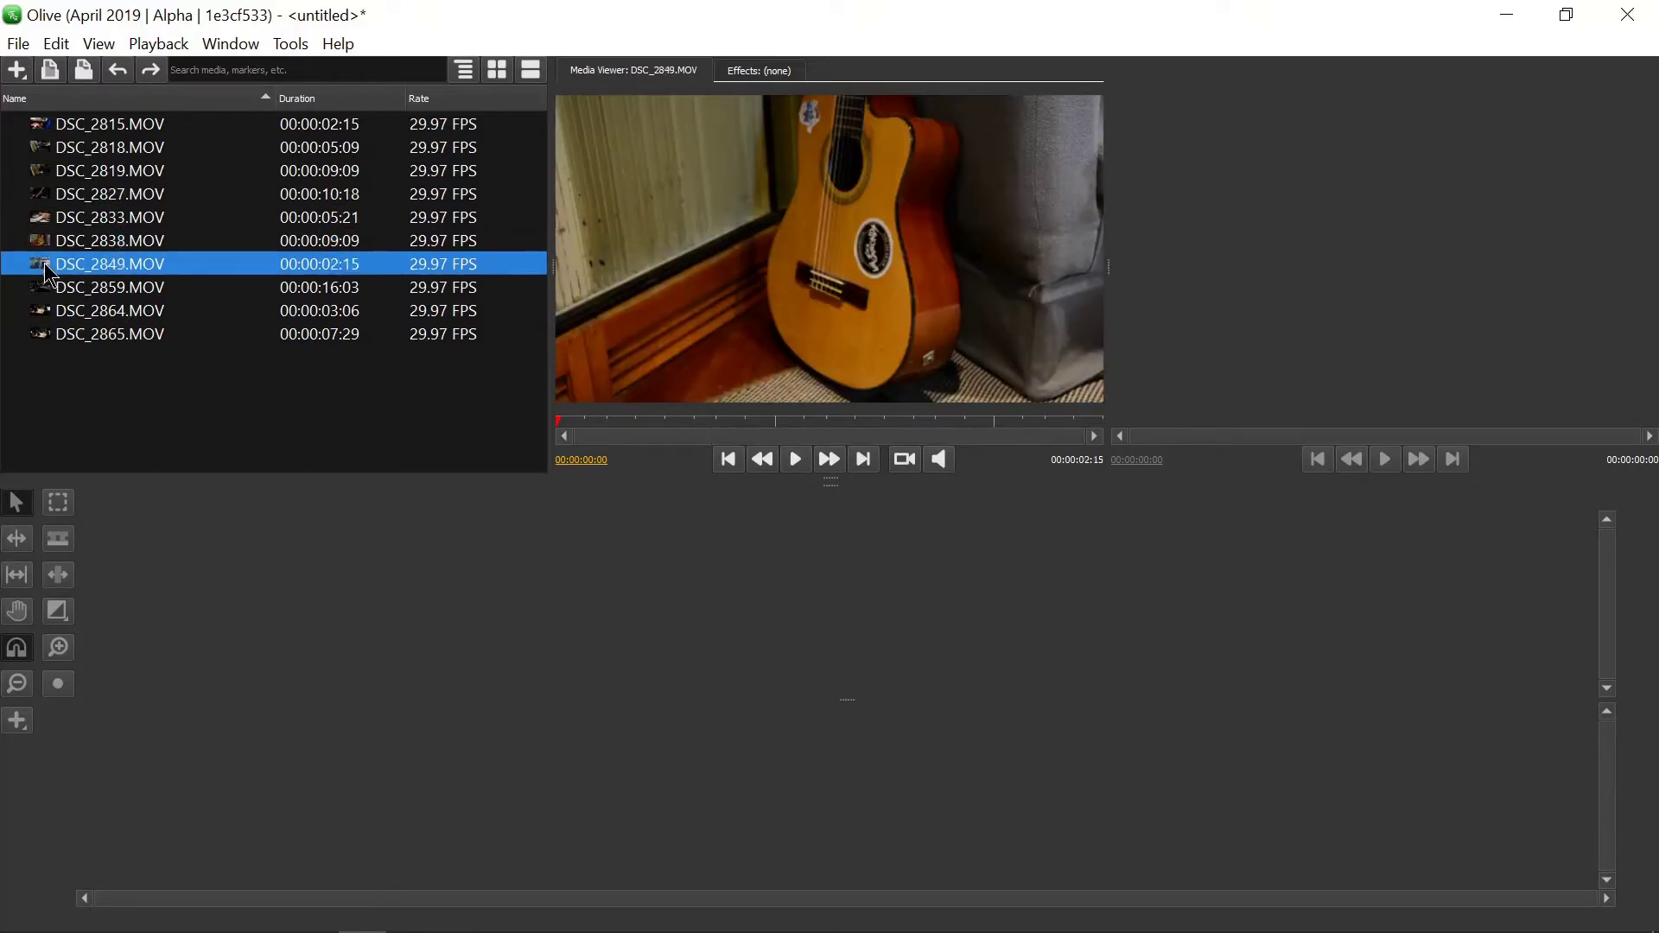
click(39, 292)
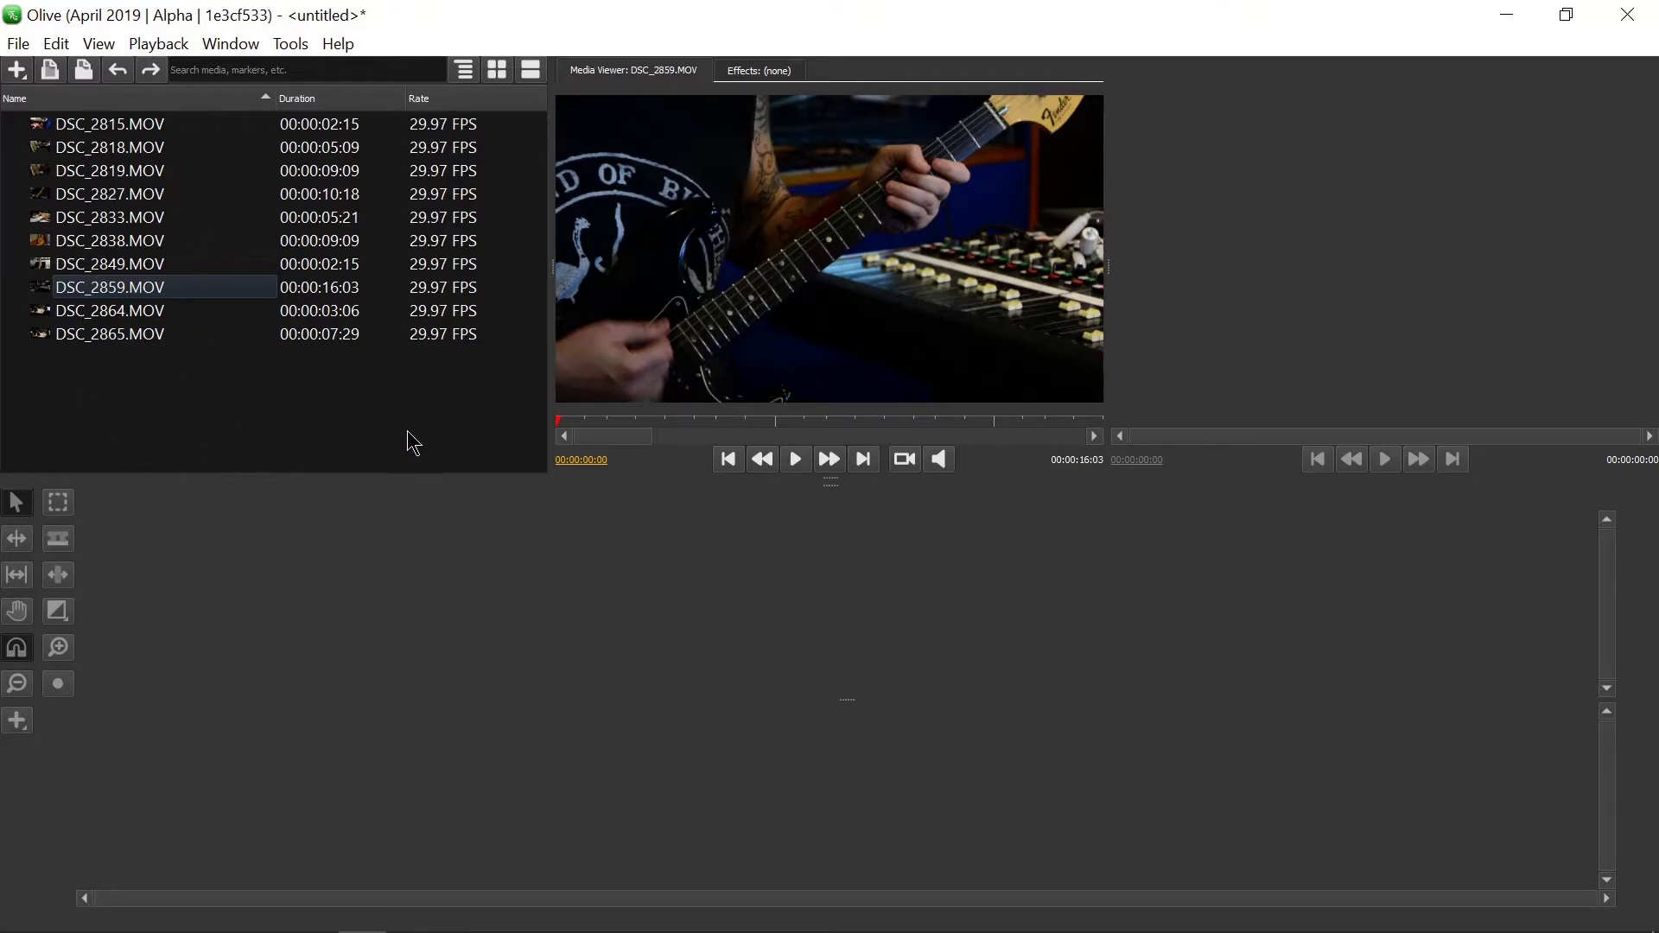
Step: Start a new sequence in the project and choose the 1080p preset for it
right_click(129, 403)
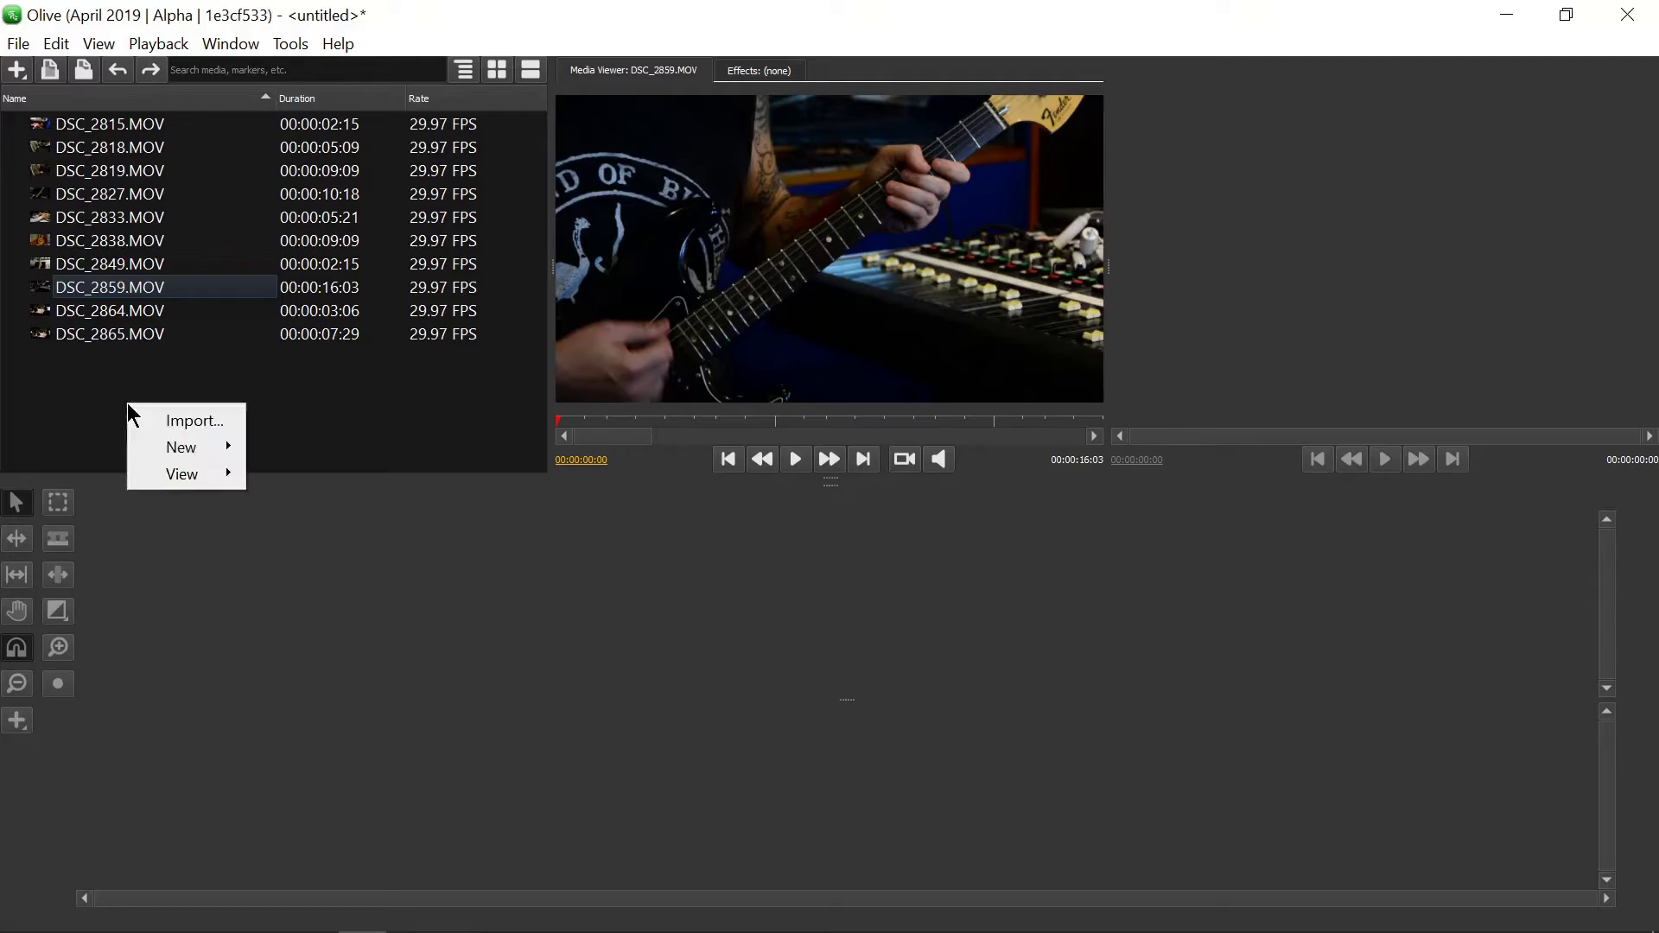
mouse_move(209, 452)
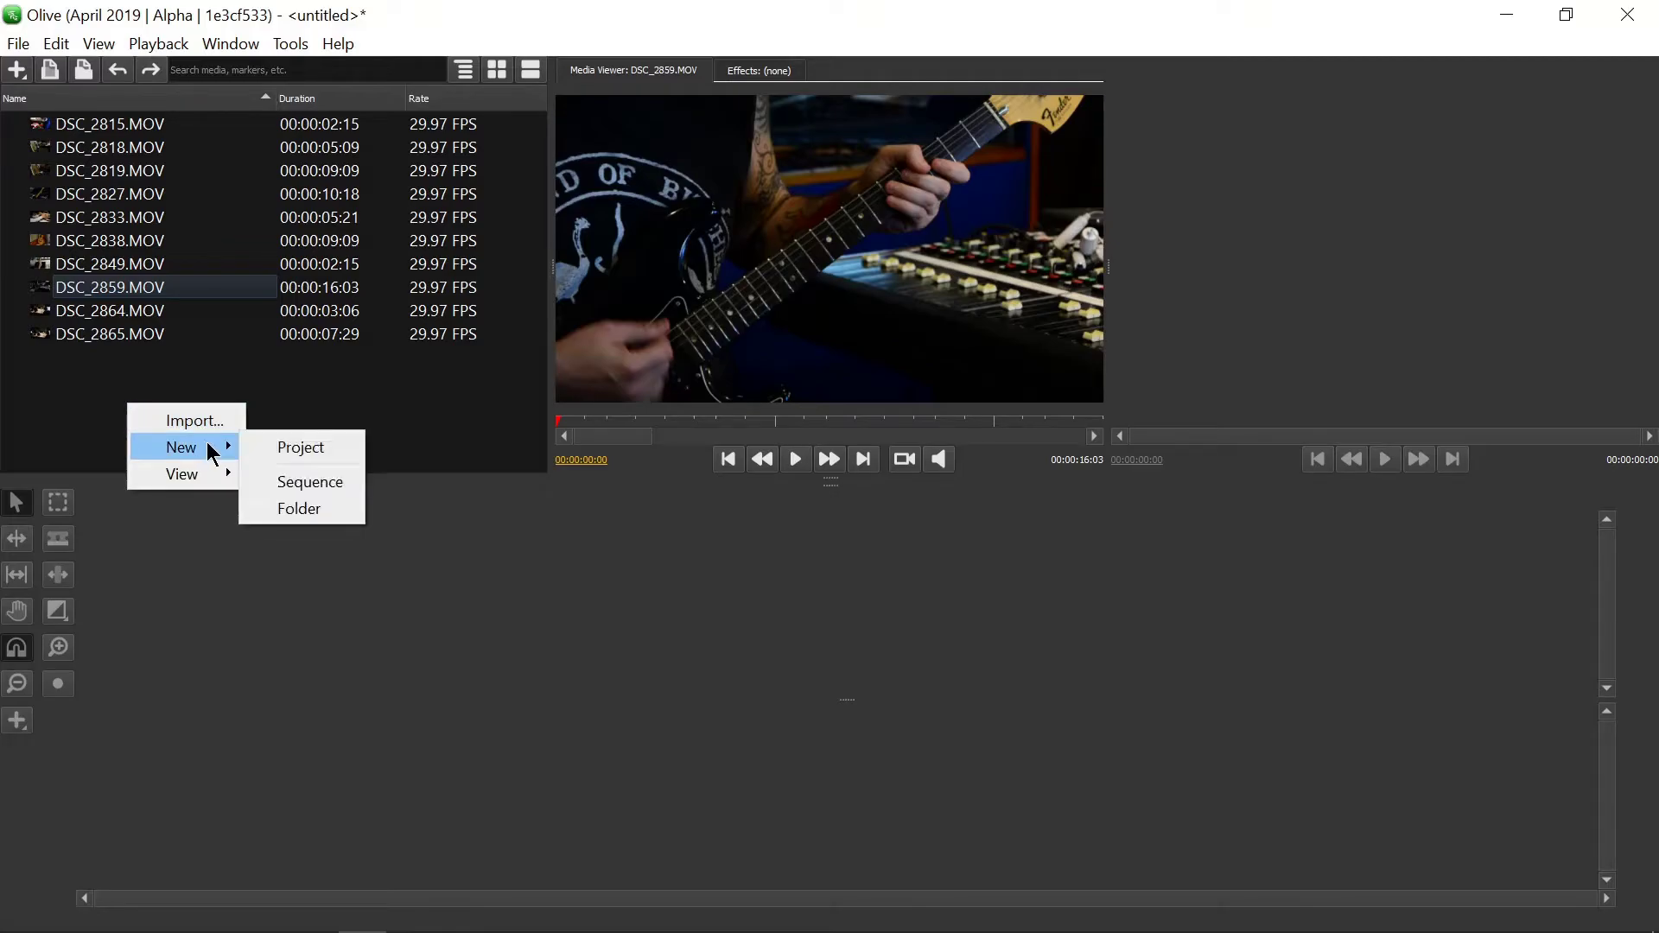
click(307, 485)
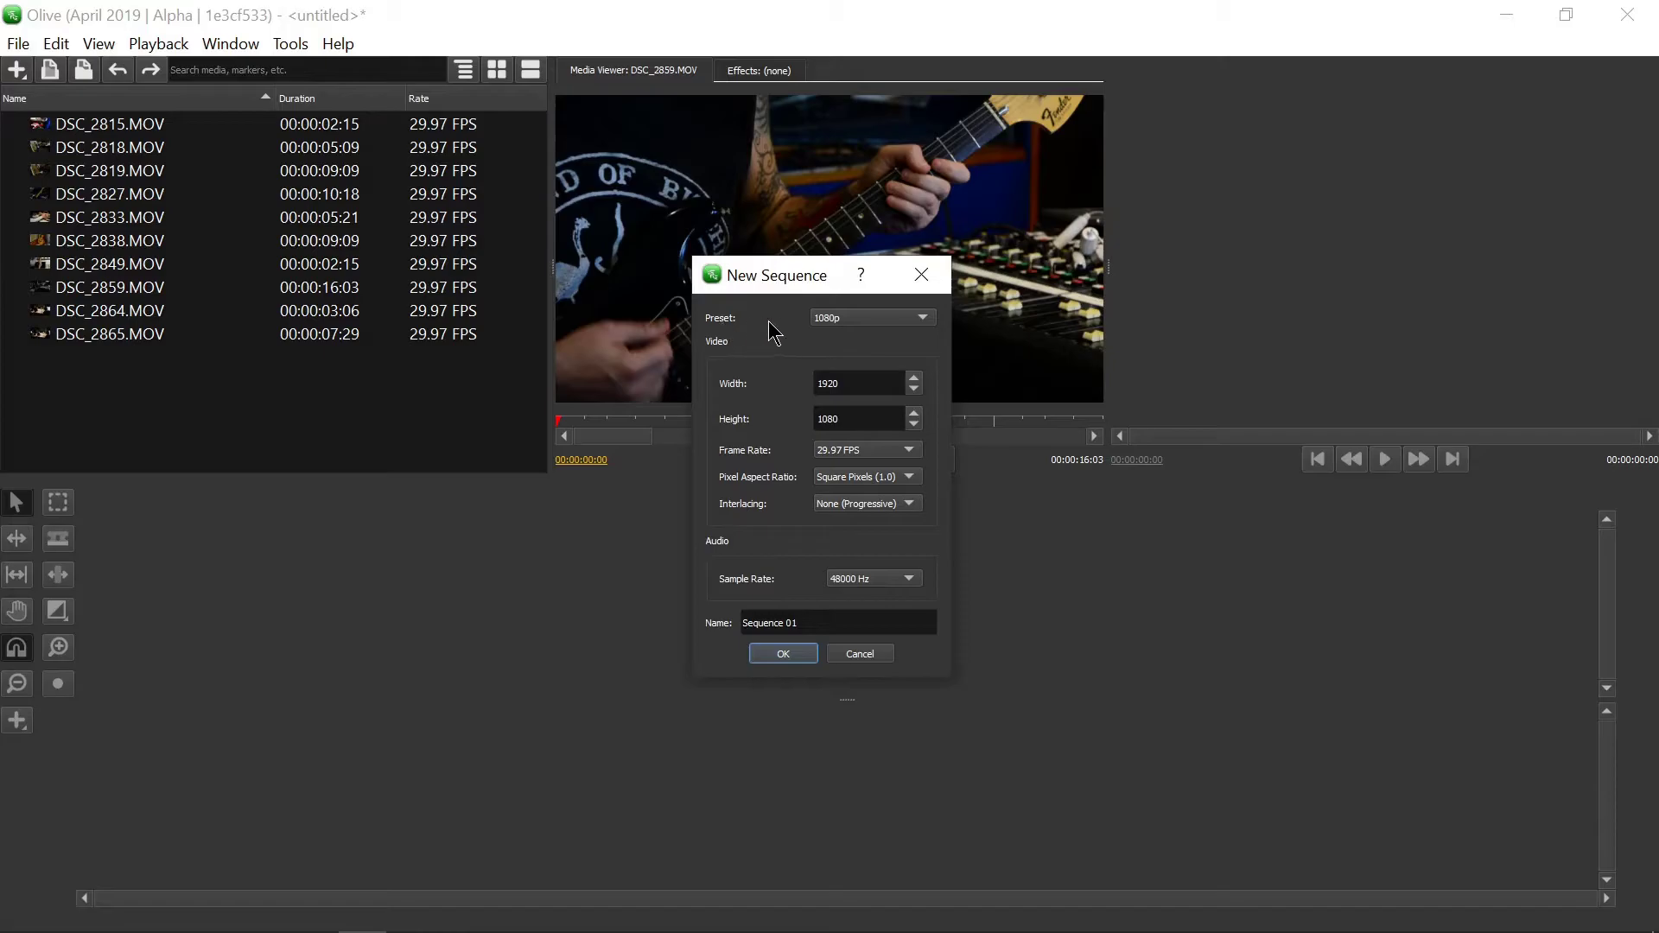
click(846, 320)
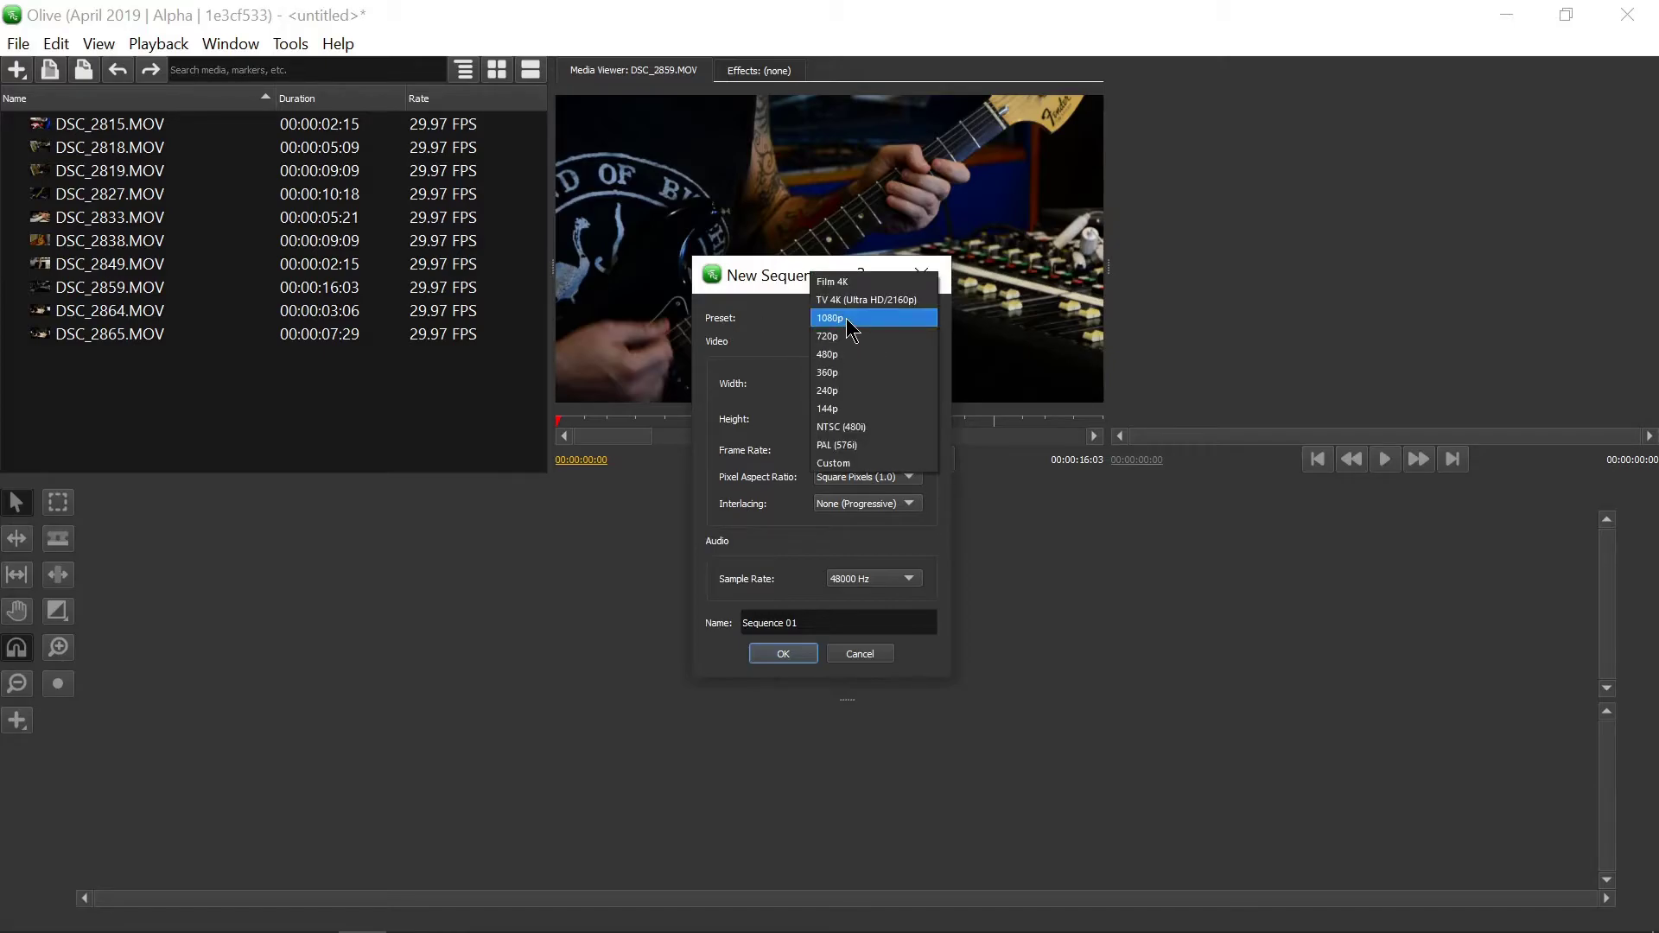
click(848, 319)
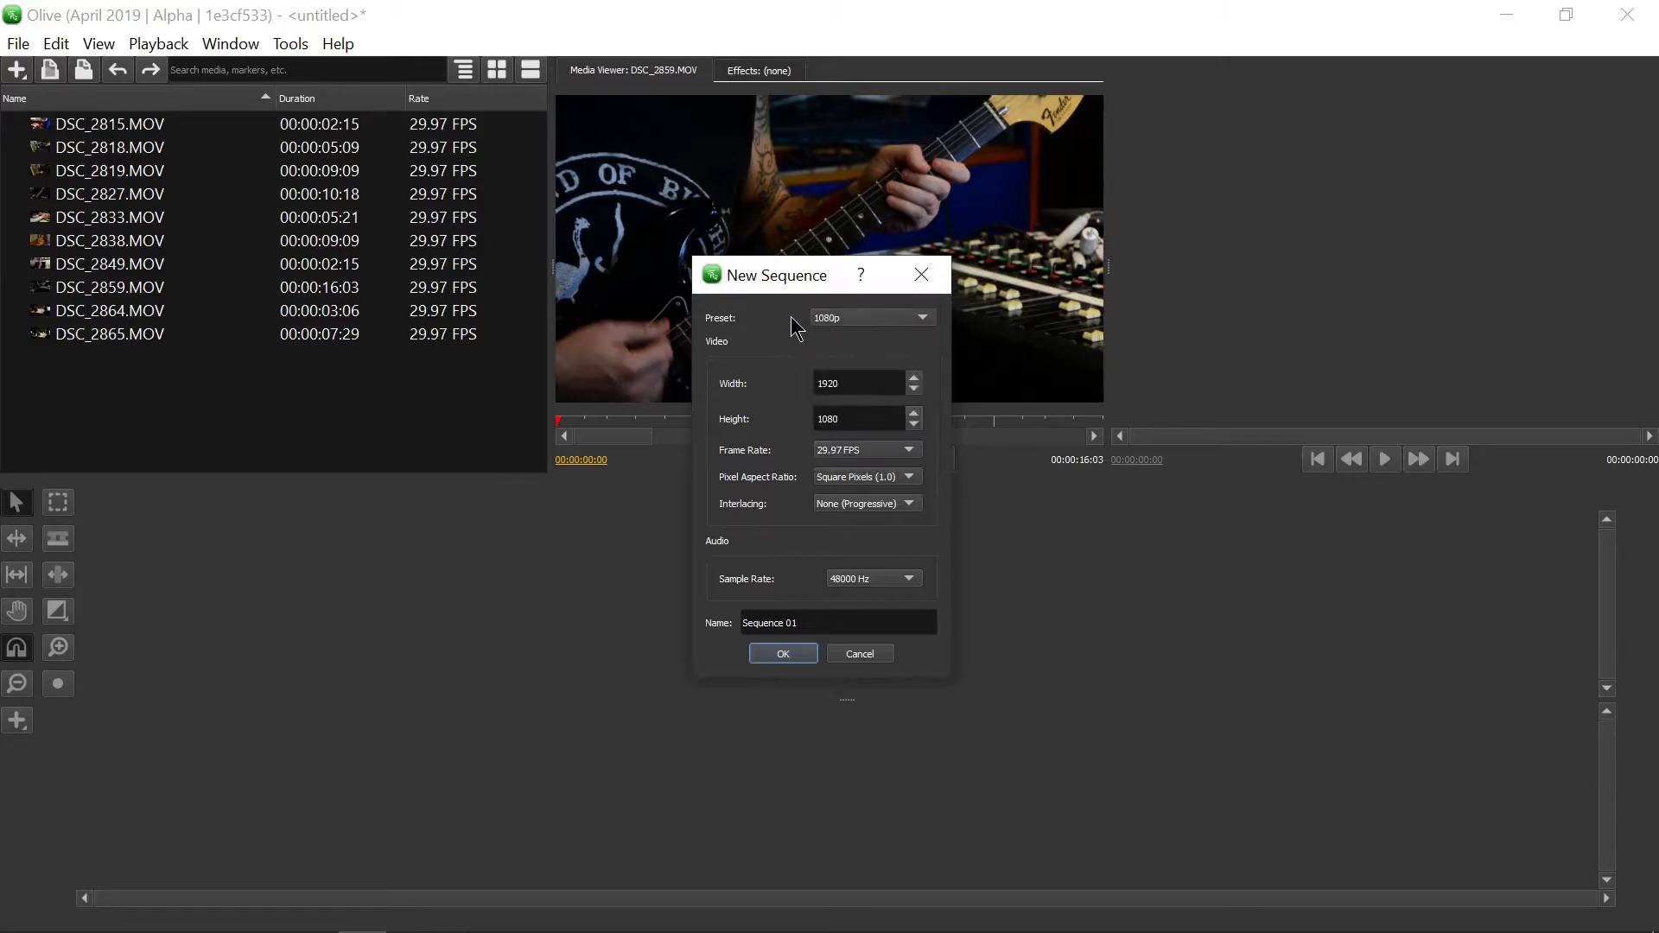
Step: Examine the other resolution presets available for the new sequence without changing the 1080p choice
click(843, 319)
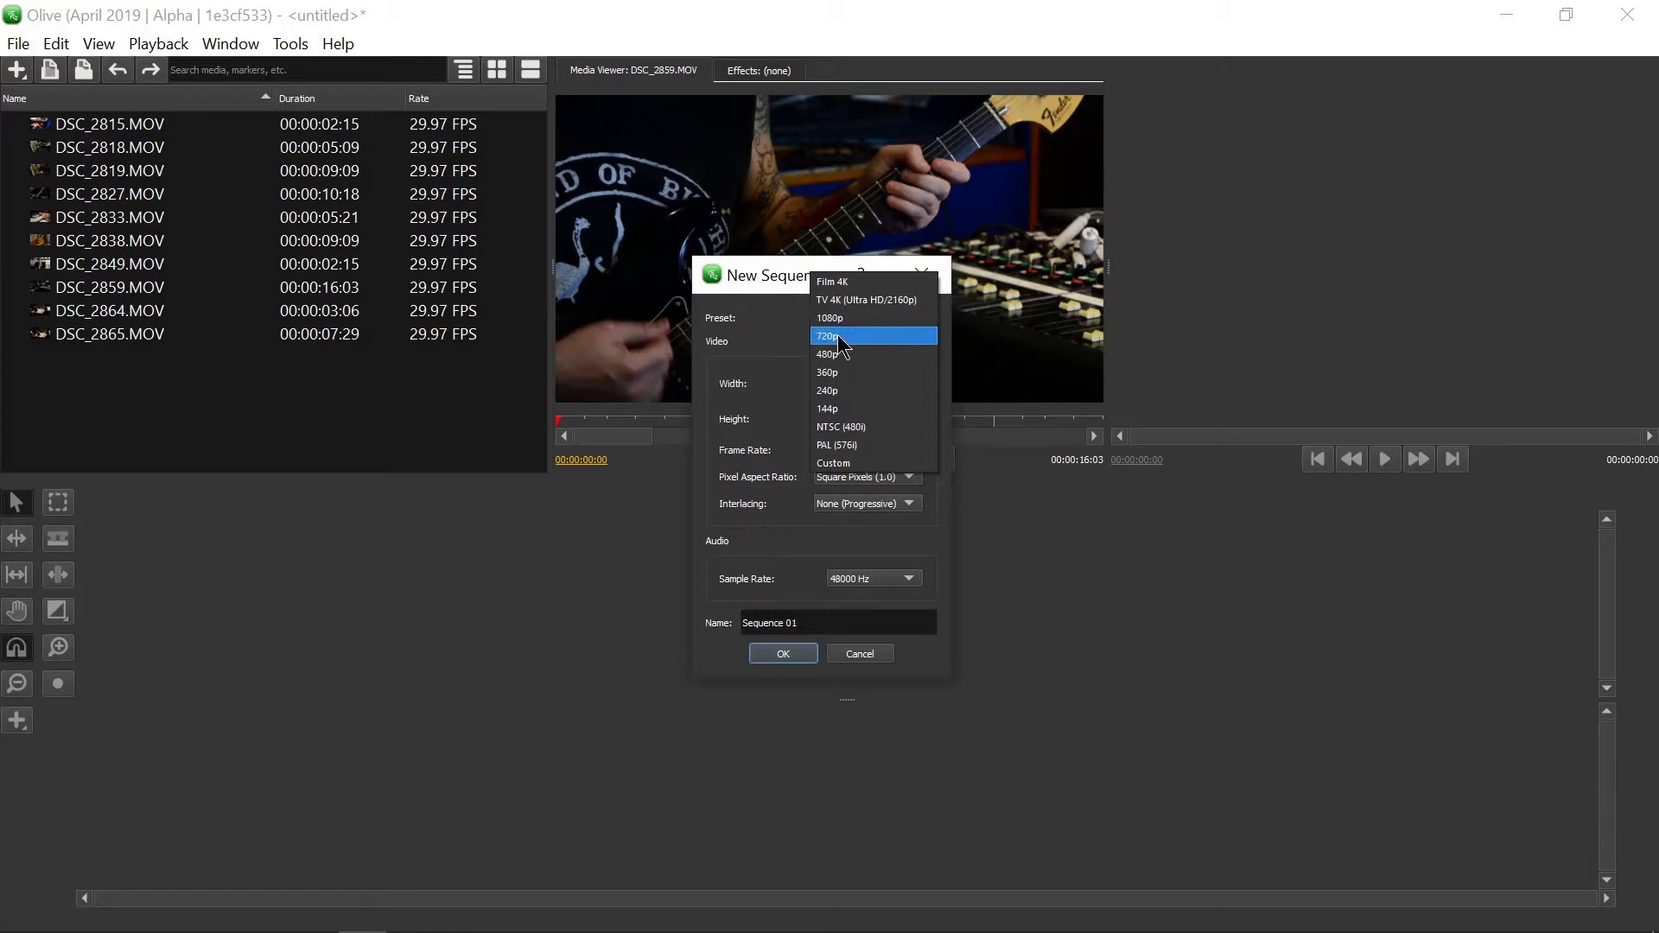
click(781, 328)
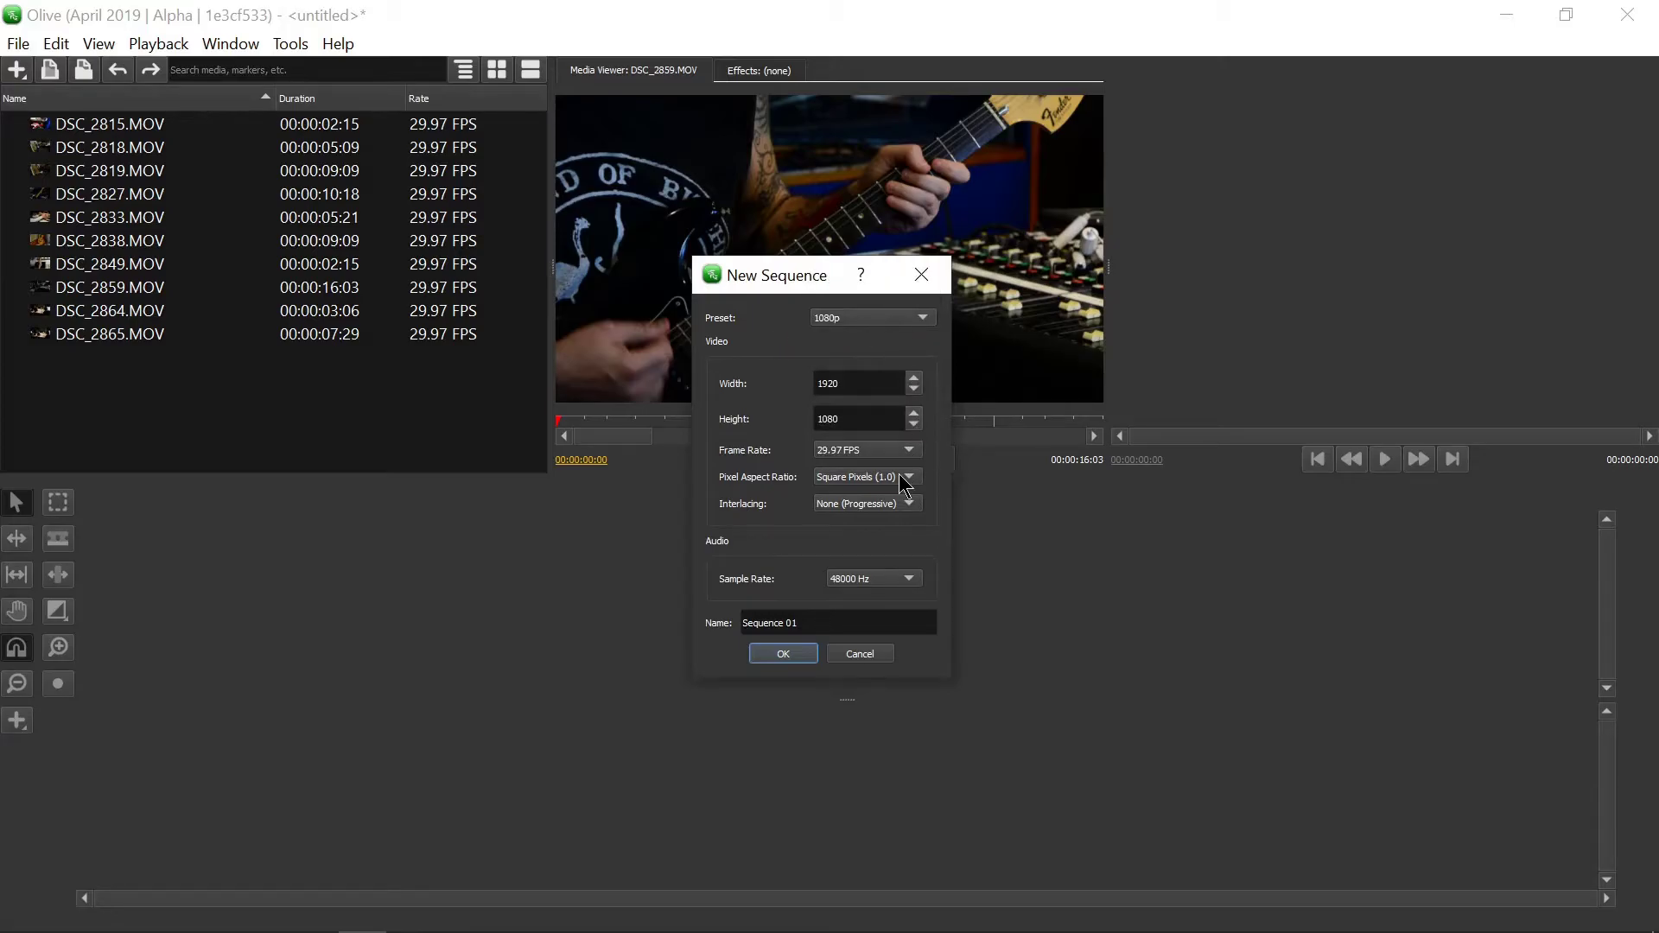
click(835, 323)
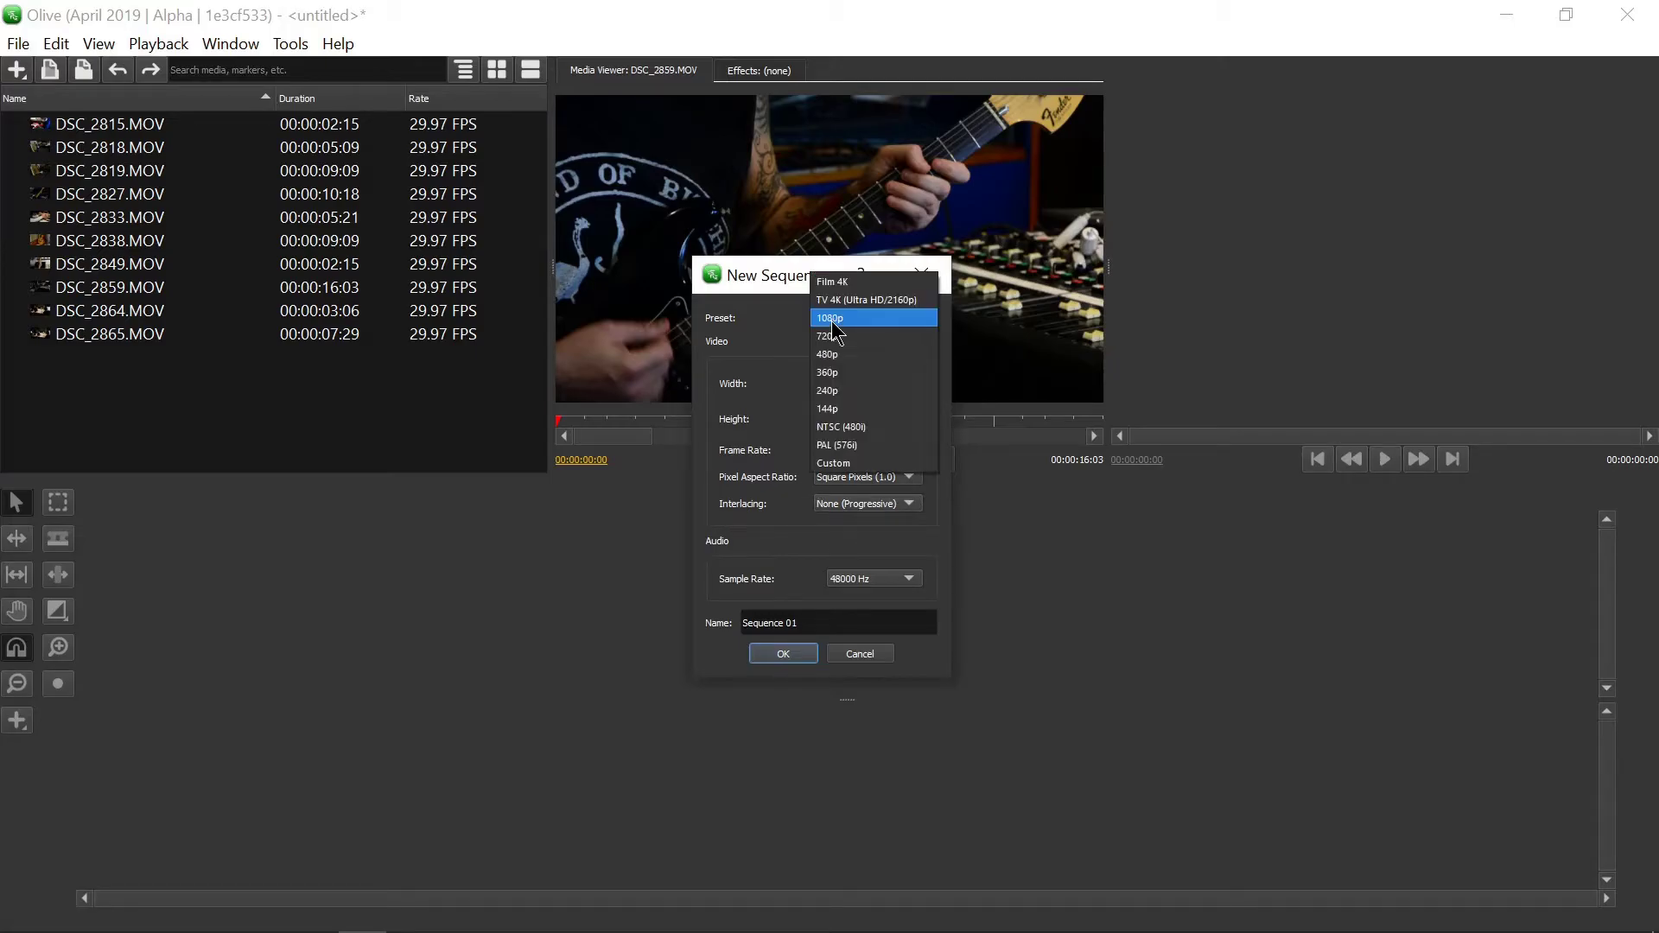
click(776, 324)
Step: Create the sequence under the name "my time line" and move its playhead to 00:00:13:20
drag(809, 627, 730, 629)
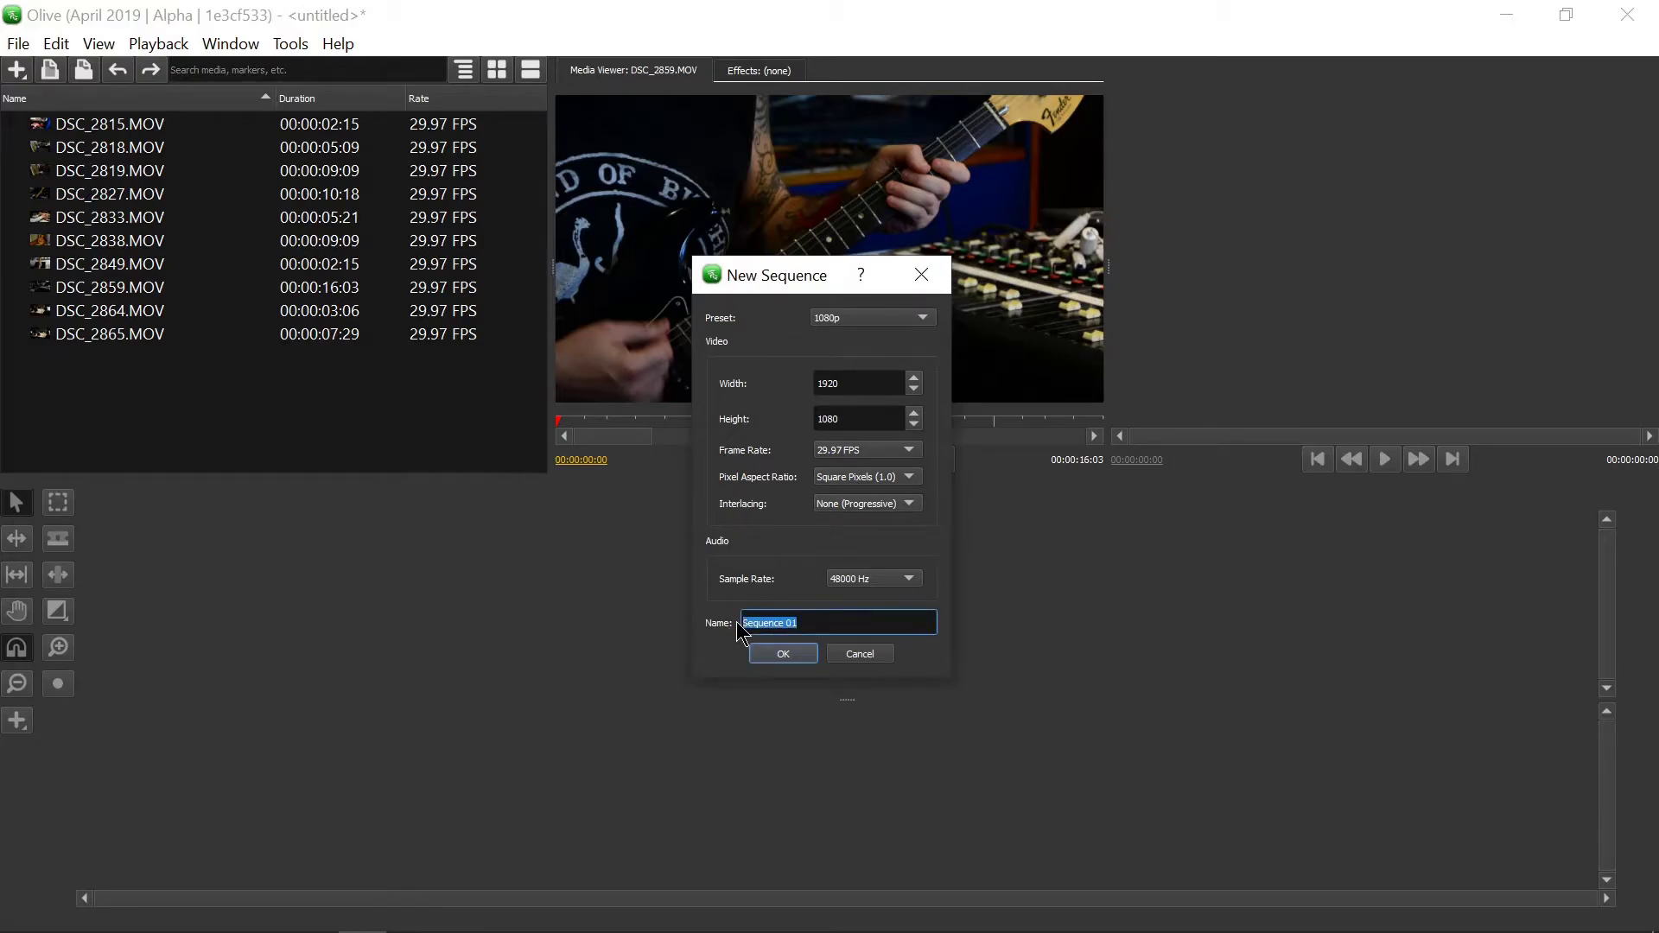
text(my time line)
click(783, 654)
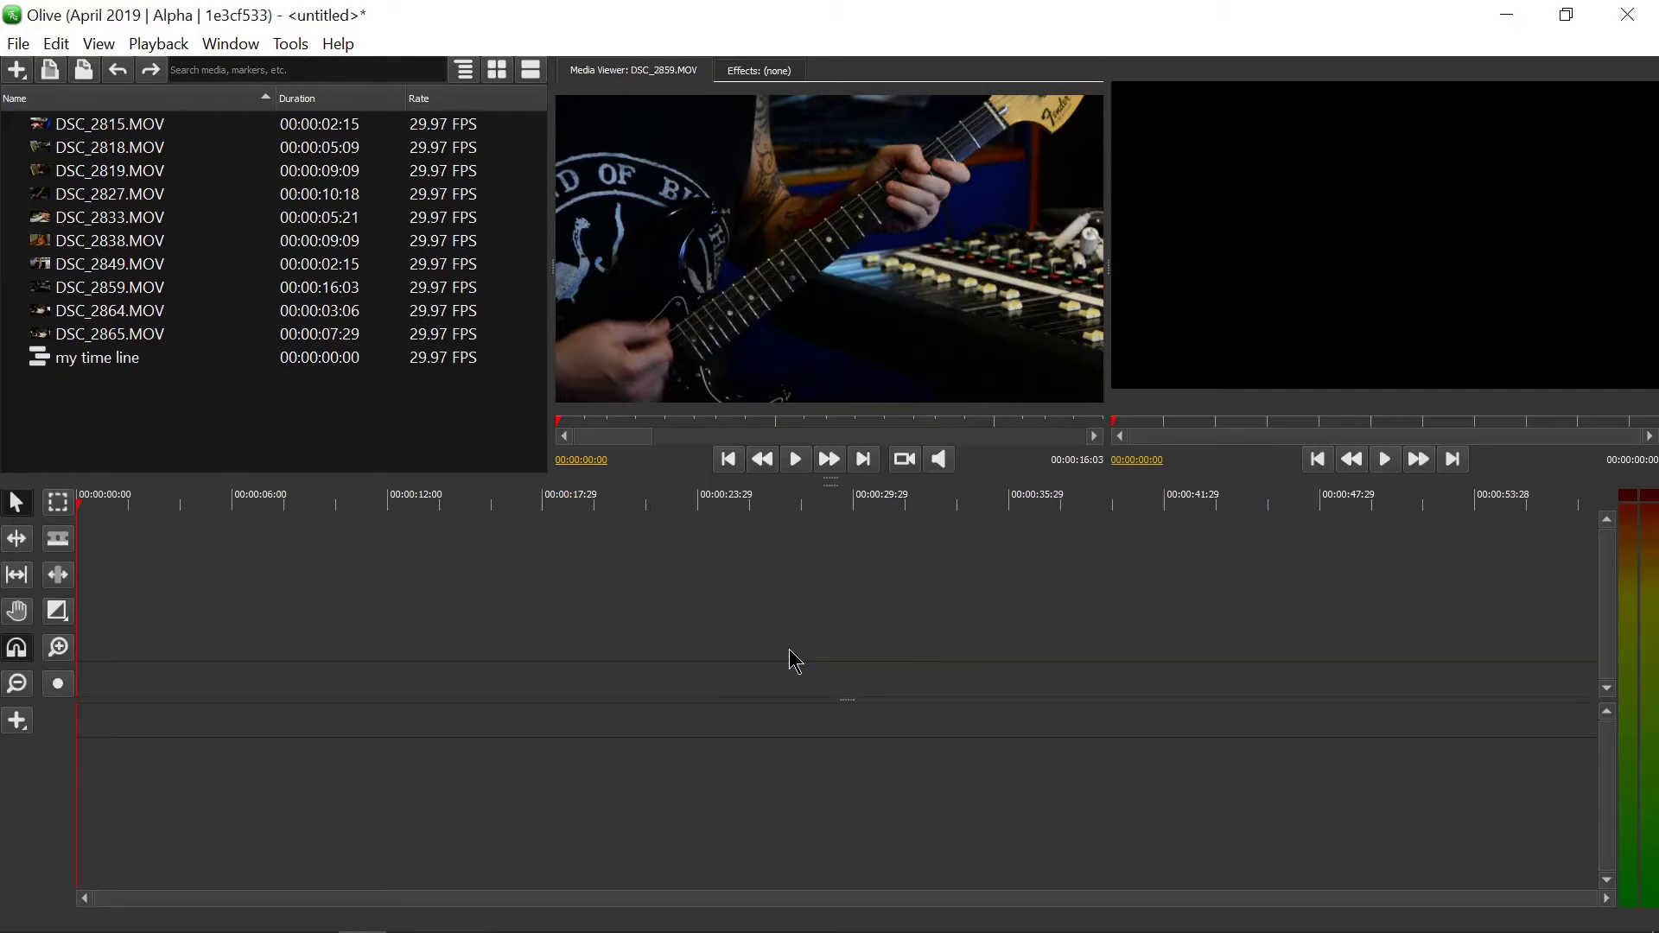
mouse_move(76, 505)
mouse_down()
mouse_move(477, 515)
mouse_move(432, 522)
mouse_up()
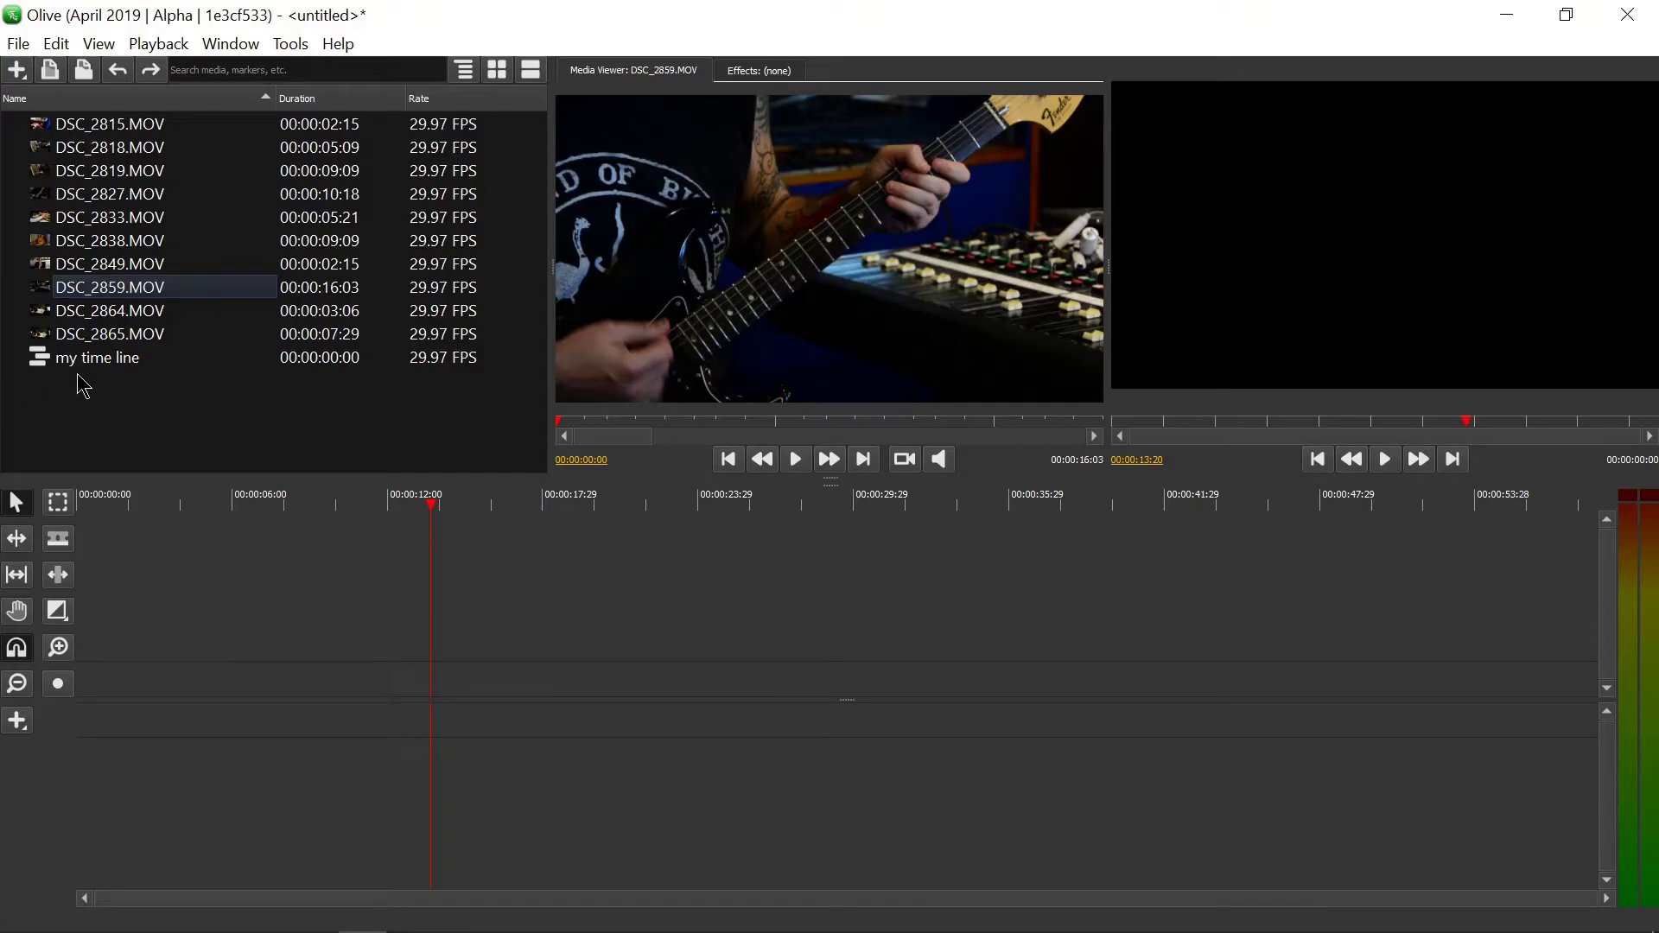
Step: Try placing the DSC_2815.MOV clip in the my time line sequence at 00:00:06:23, view its frames and delete it from the sequence
drag(35, 123, 293, 679)
click(279, 500)
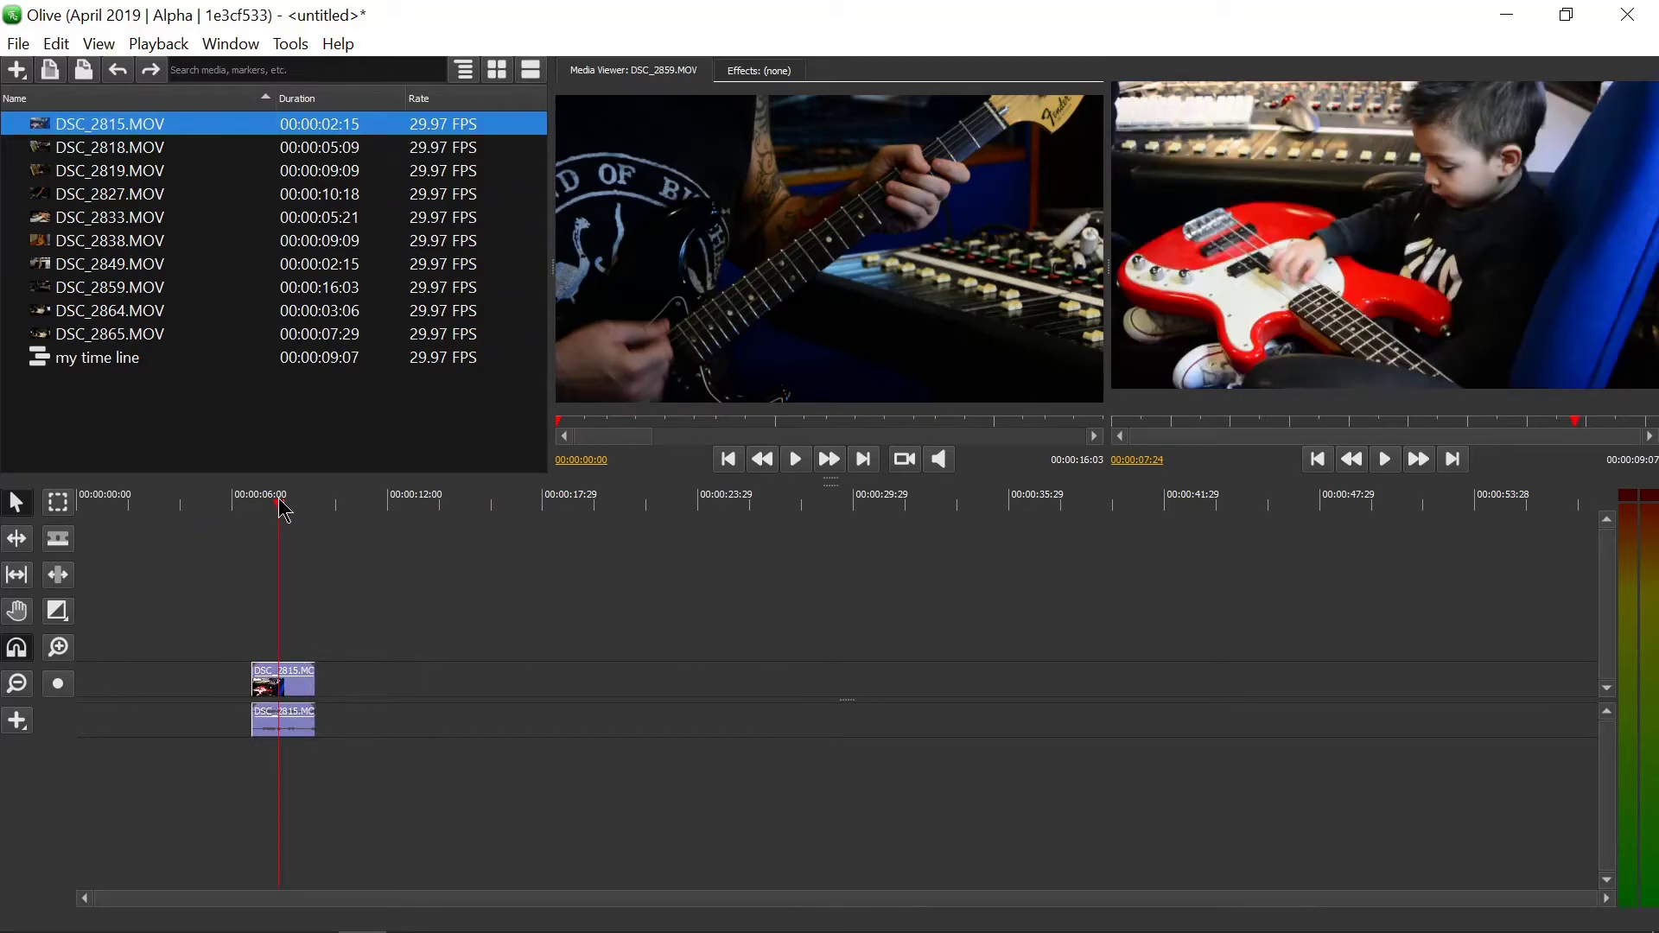
click(285, 681)
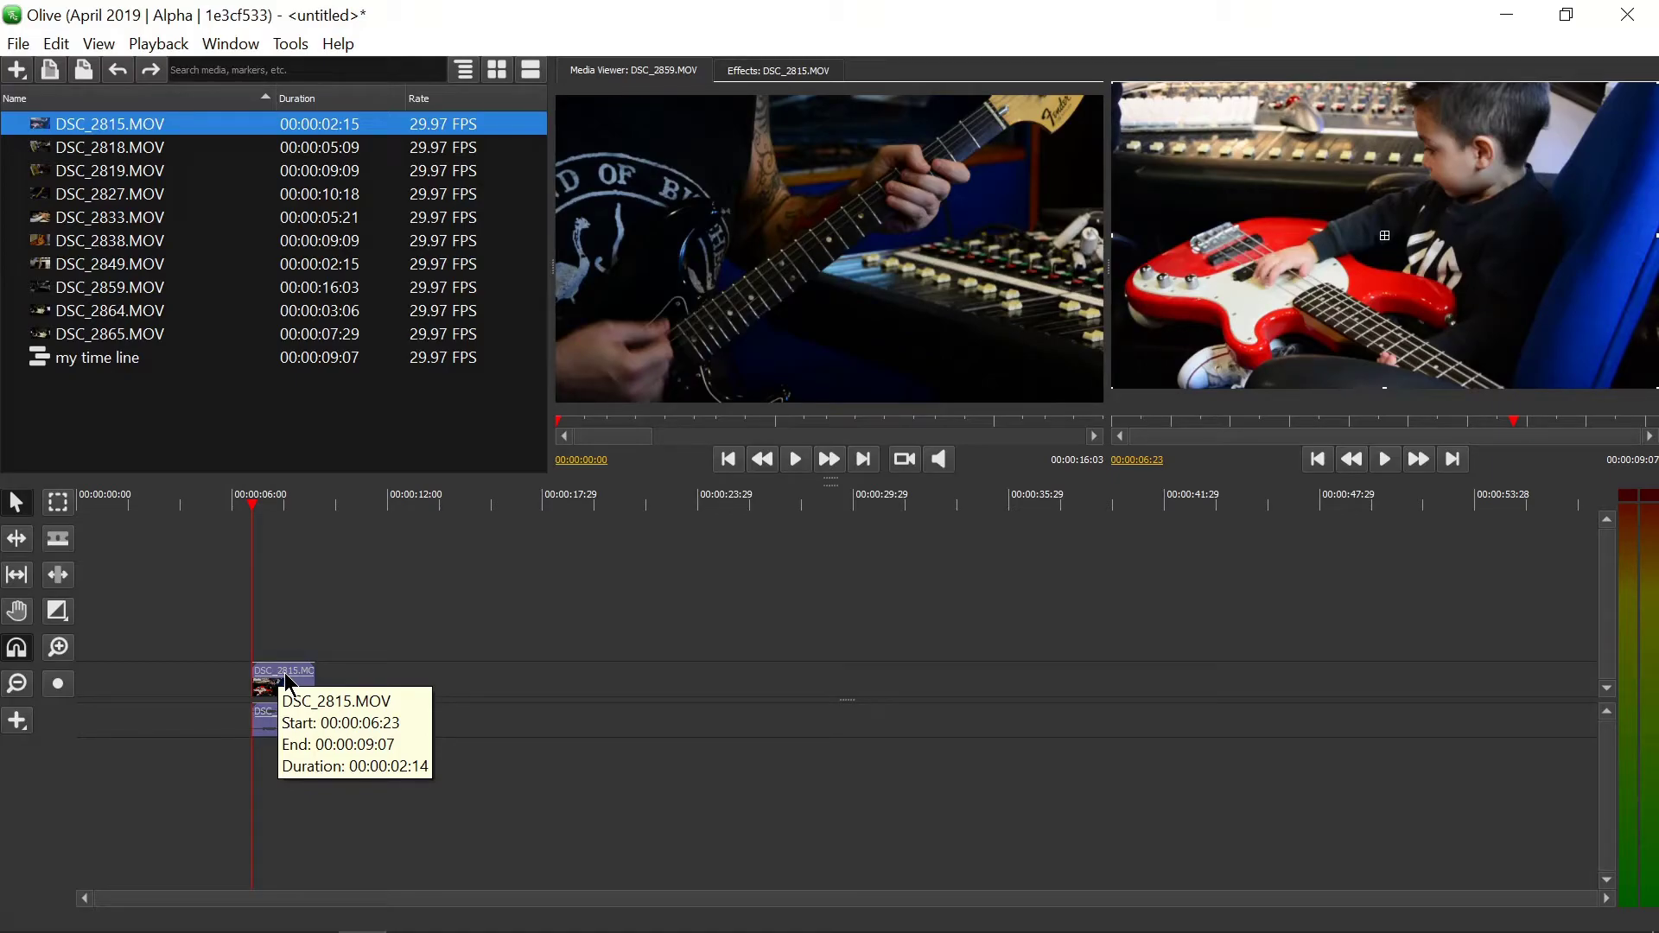
key(Delete)
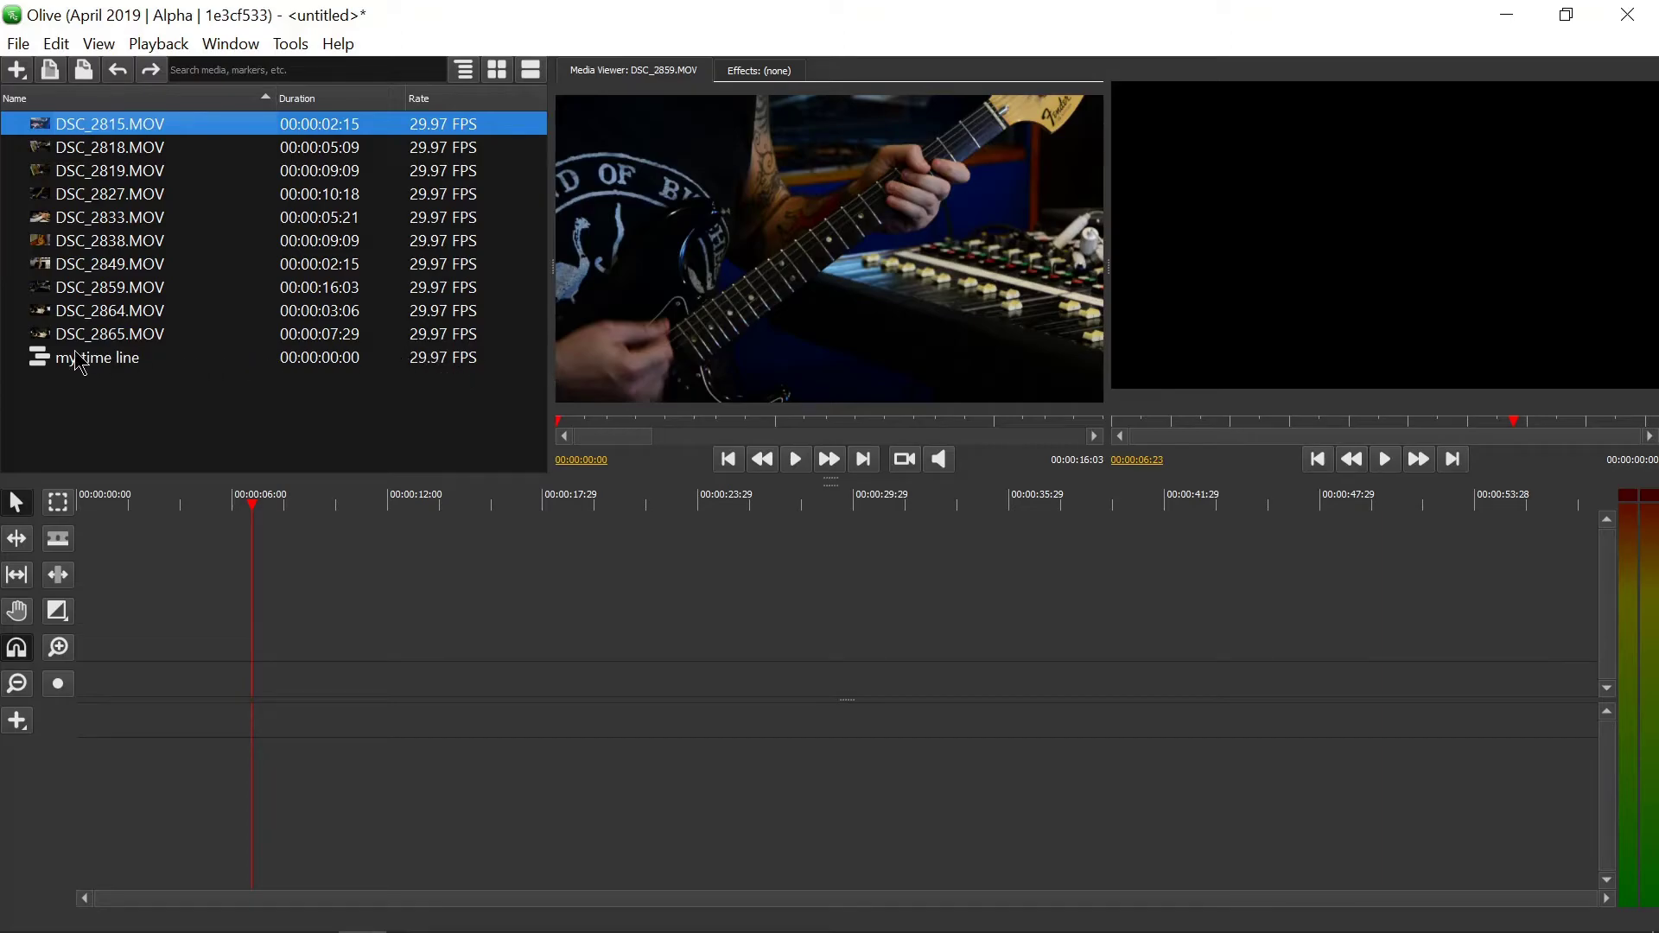
Step: Compare the frame rate and media properties of the my time line sequence with those of the DSC_2865.MOV clip
click(436, 363)
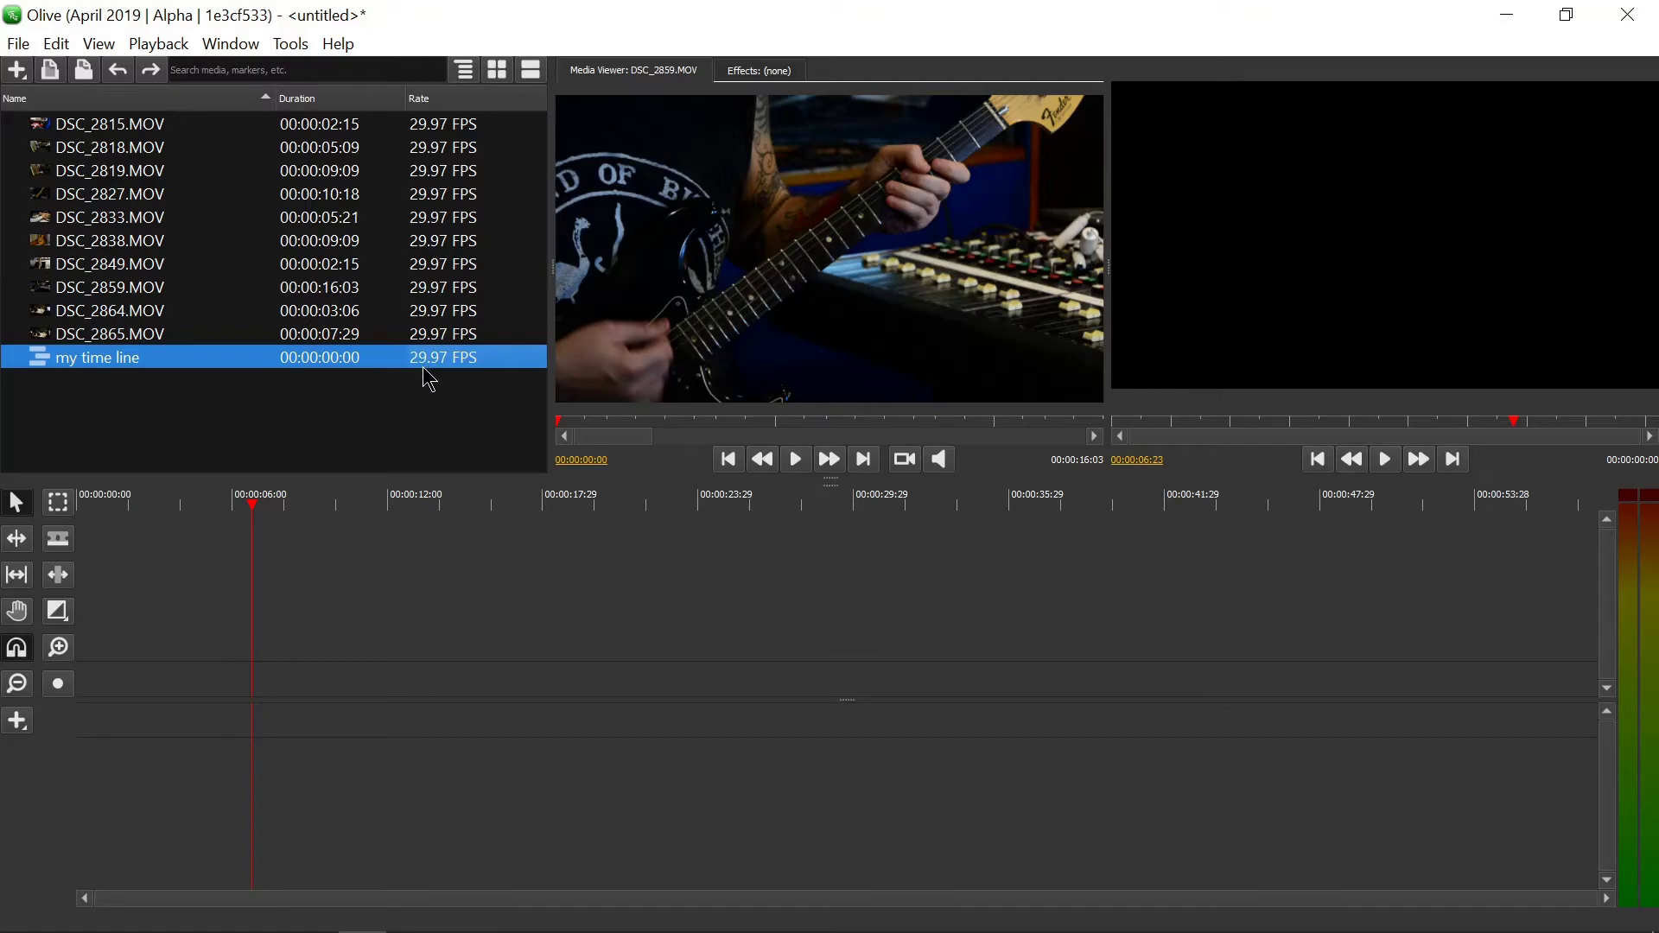
mouse_move(427, 377)
click(432, 334)
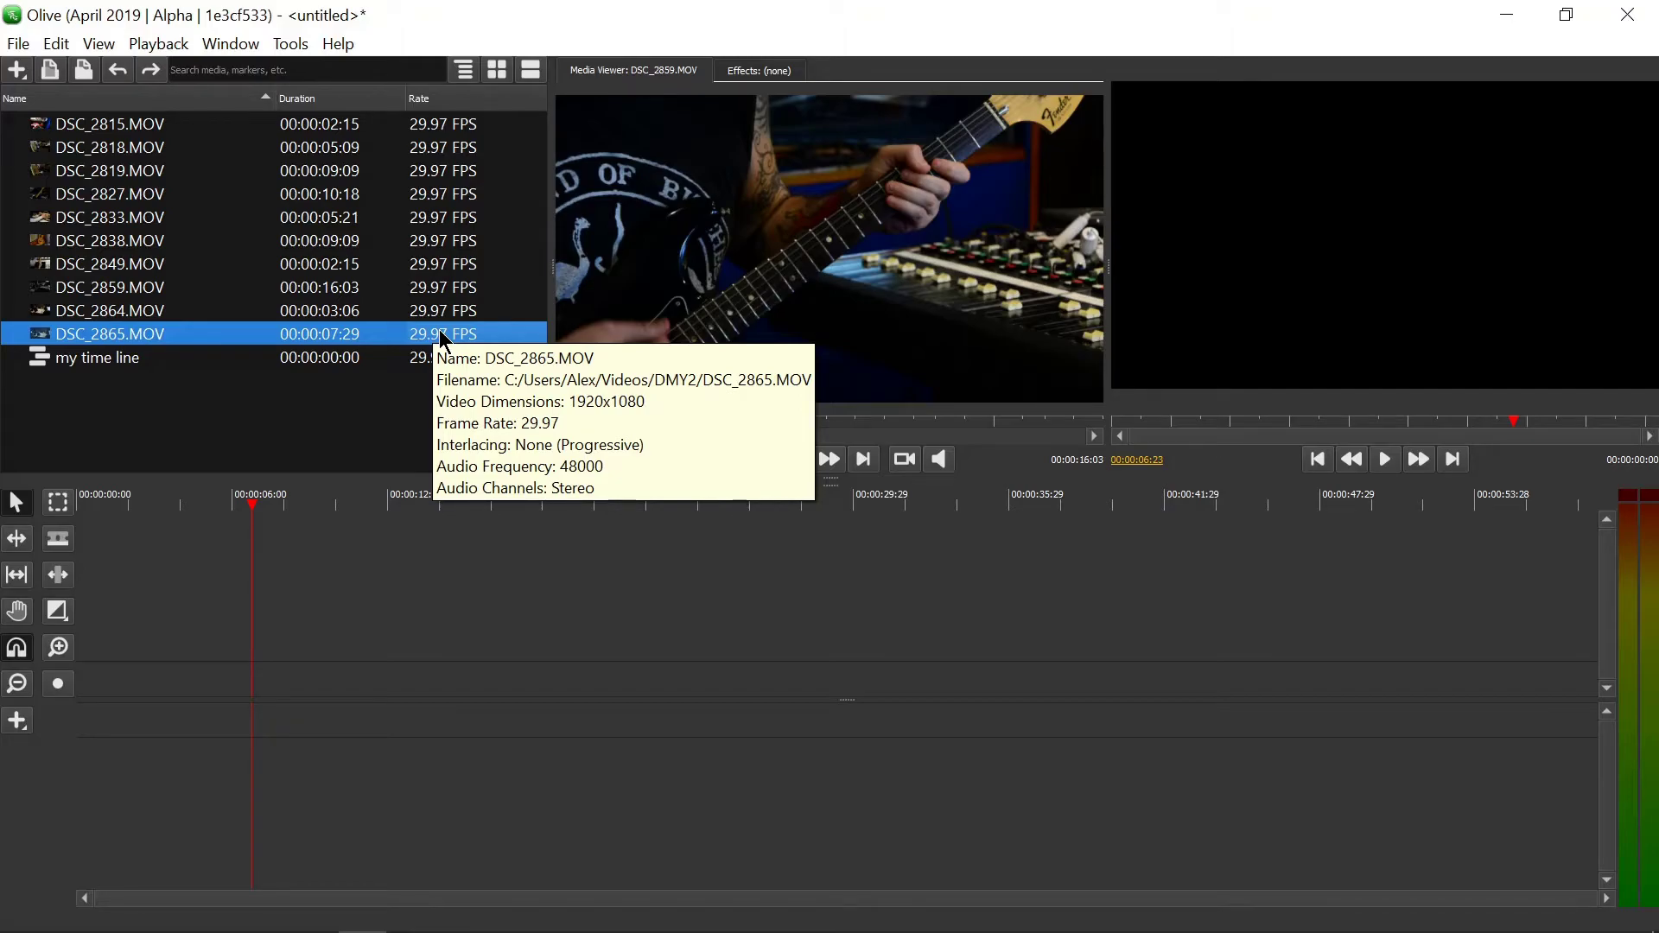
click(434, 357)
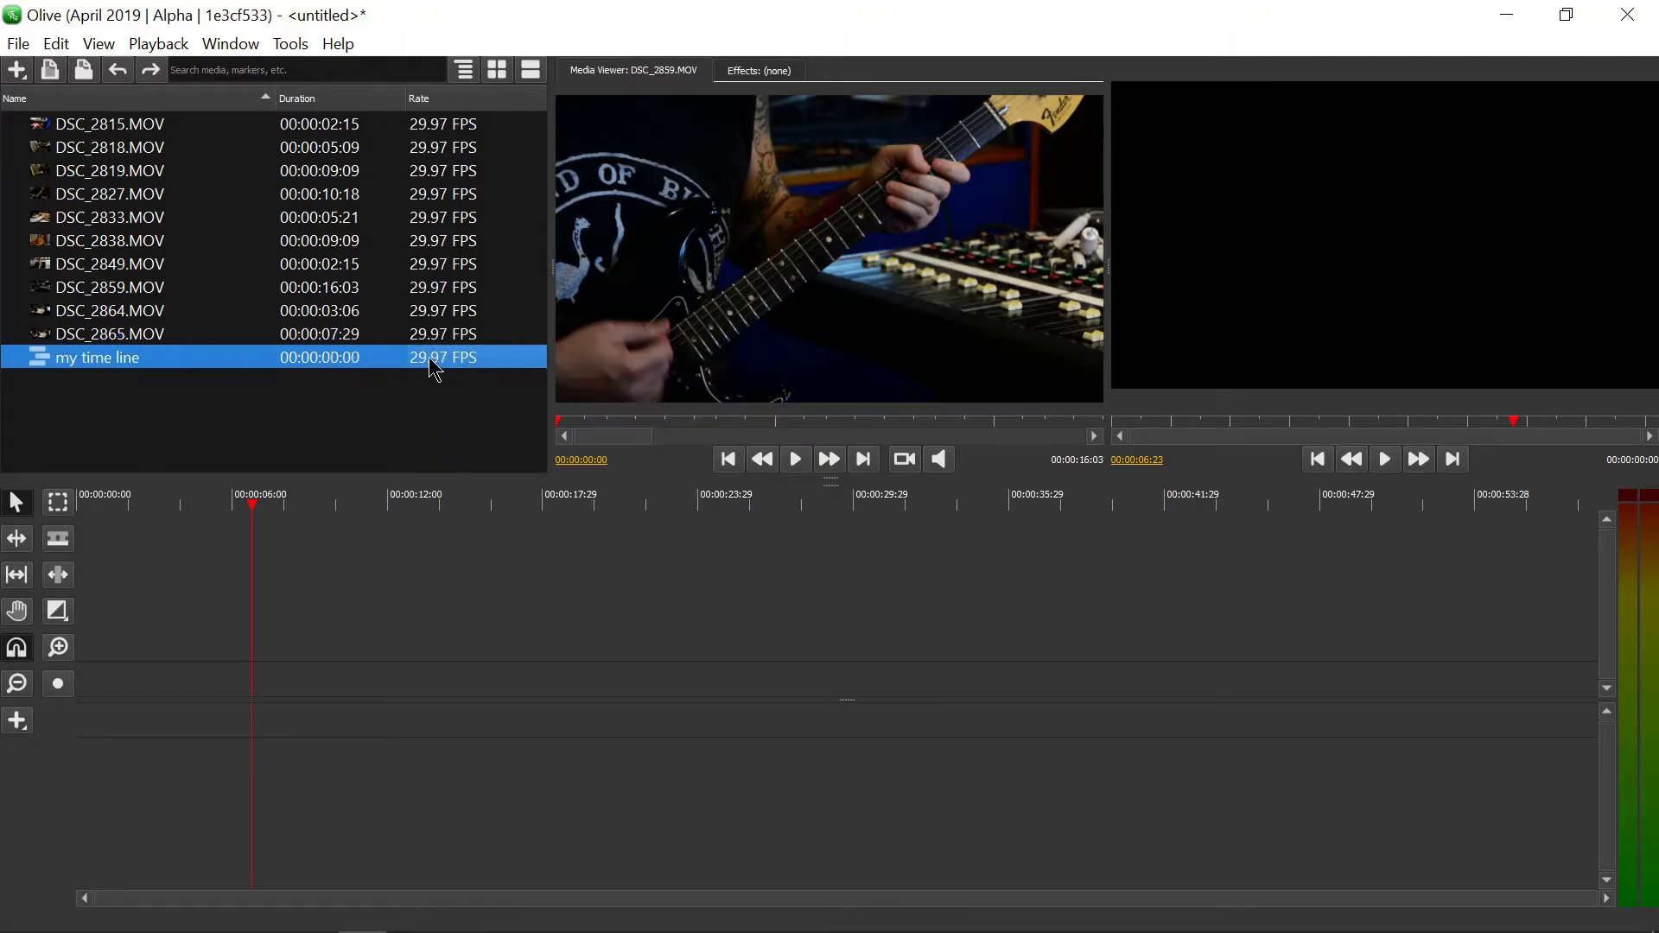
mouse_move(437, 367)
Step: Add the DSC_2864.MOV clip to the my time line sequence at 00:00:07:10 and bring up the Effects view
drag(102, 309, 310, 664)
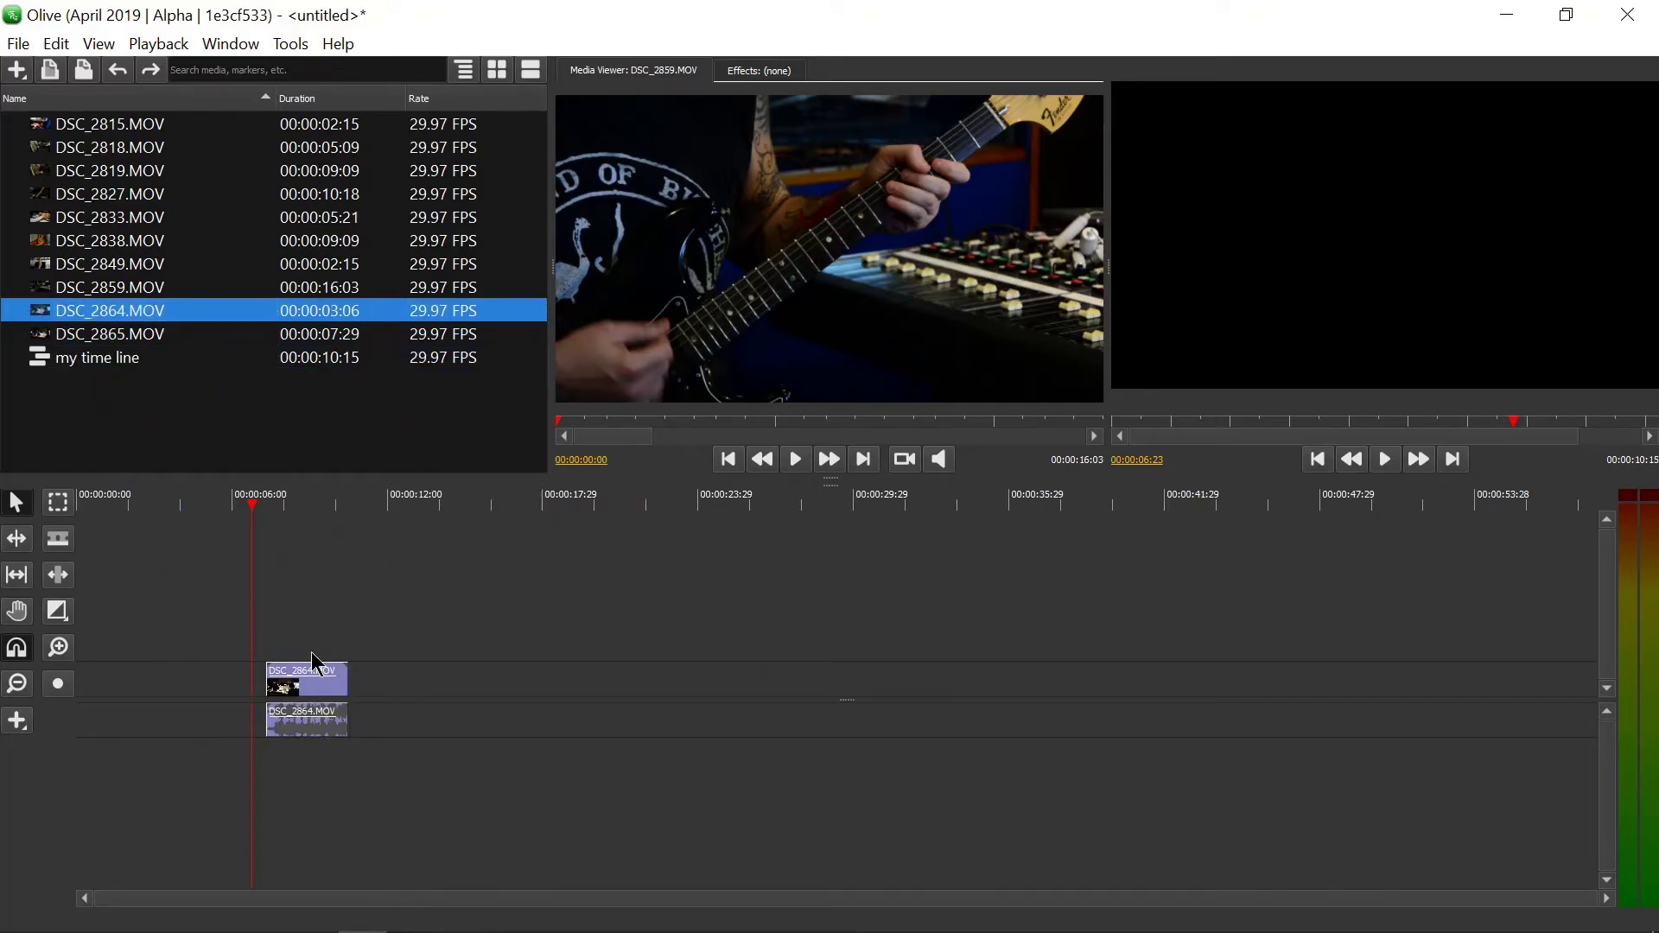
click(313, 507)
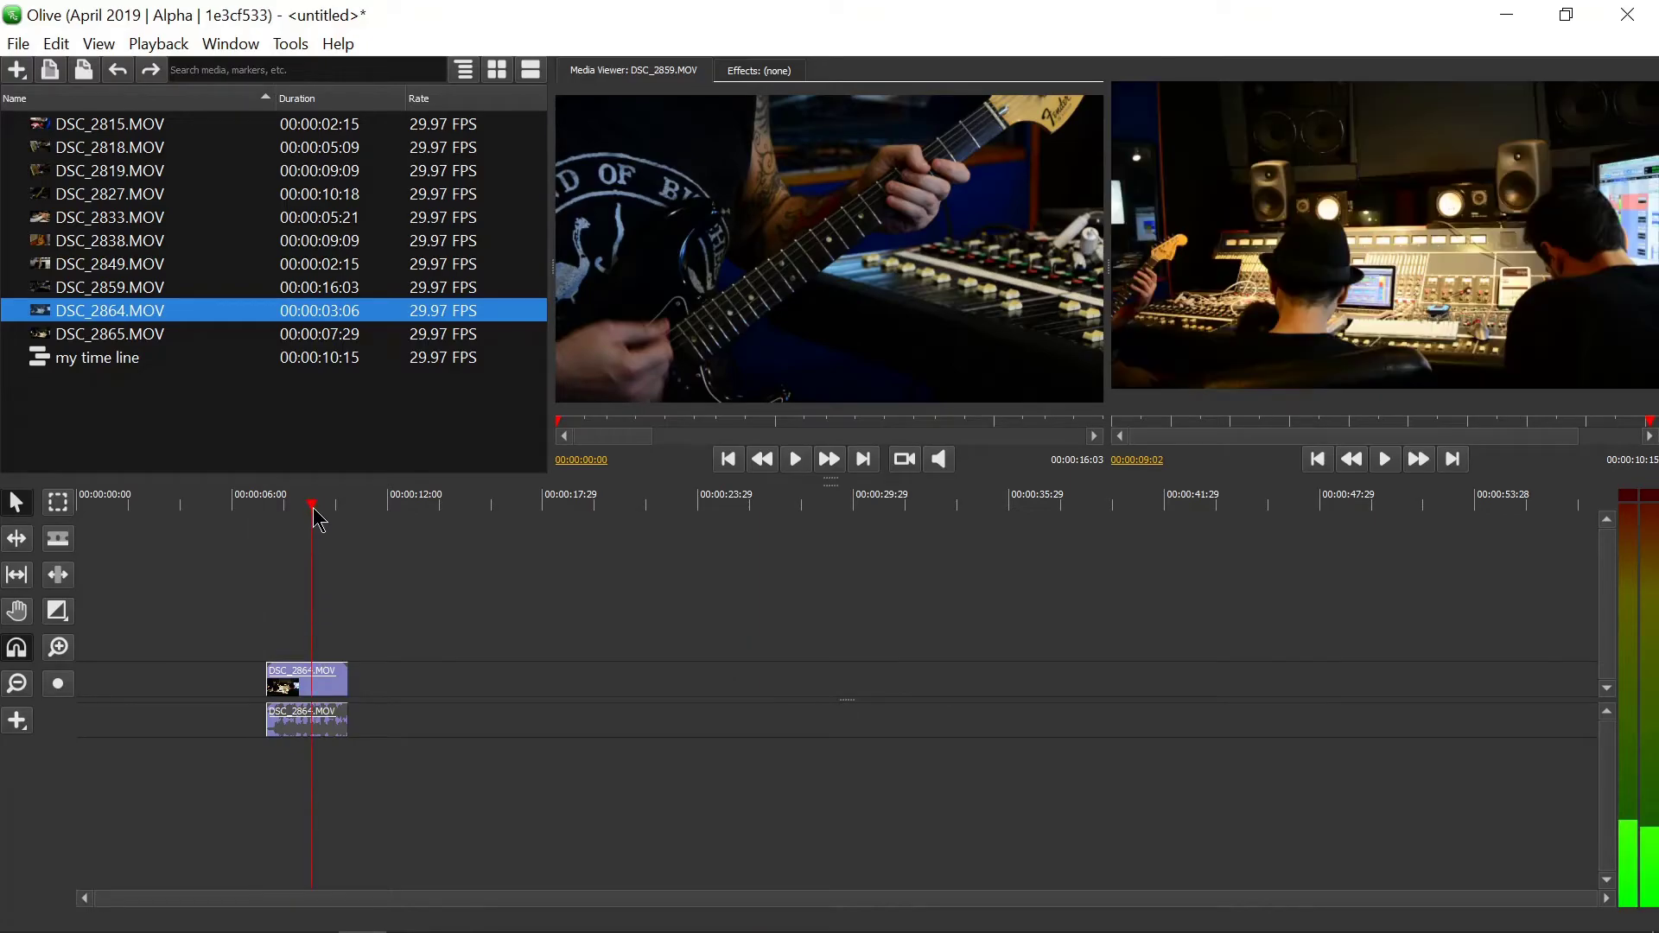
click(750, 72)
click(331, 693)
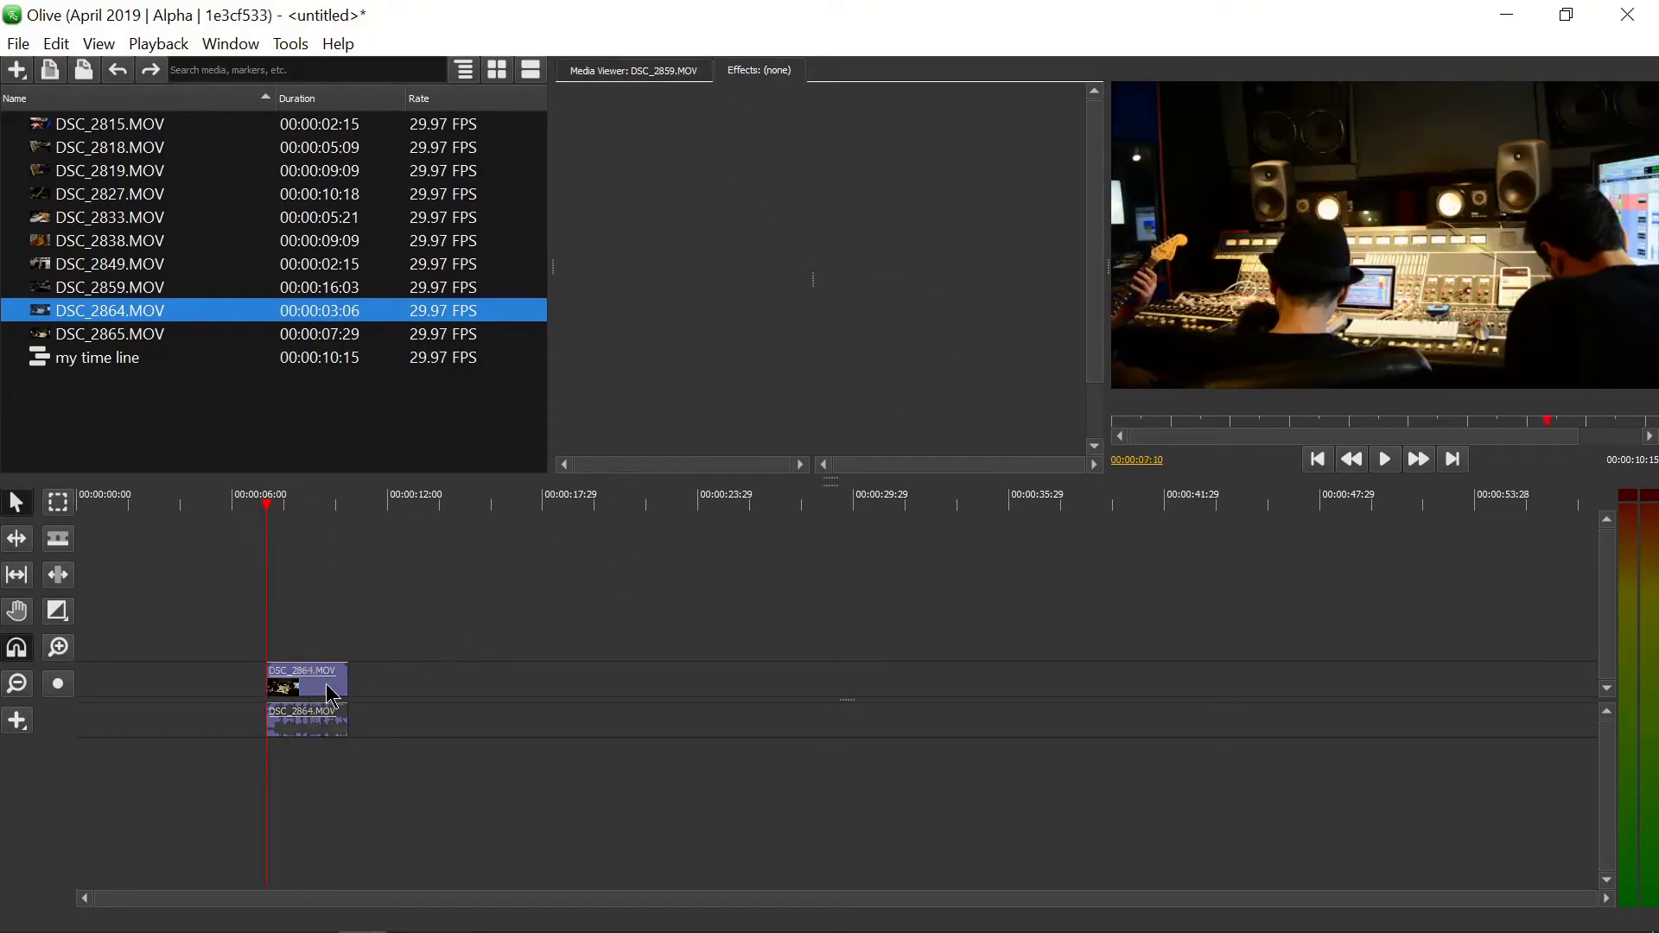
Step: Reduce the DSC_2864.MOV clip's scale to 52 and scrub through the sequence to preview the smaller picture
drag(637, 189, 596, 189)
click(571, 574)
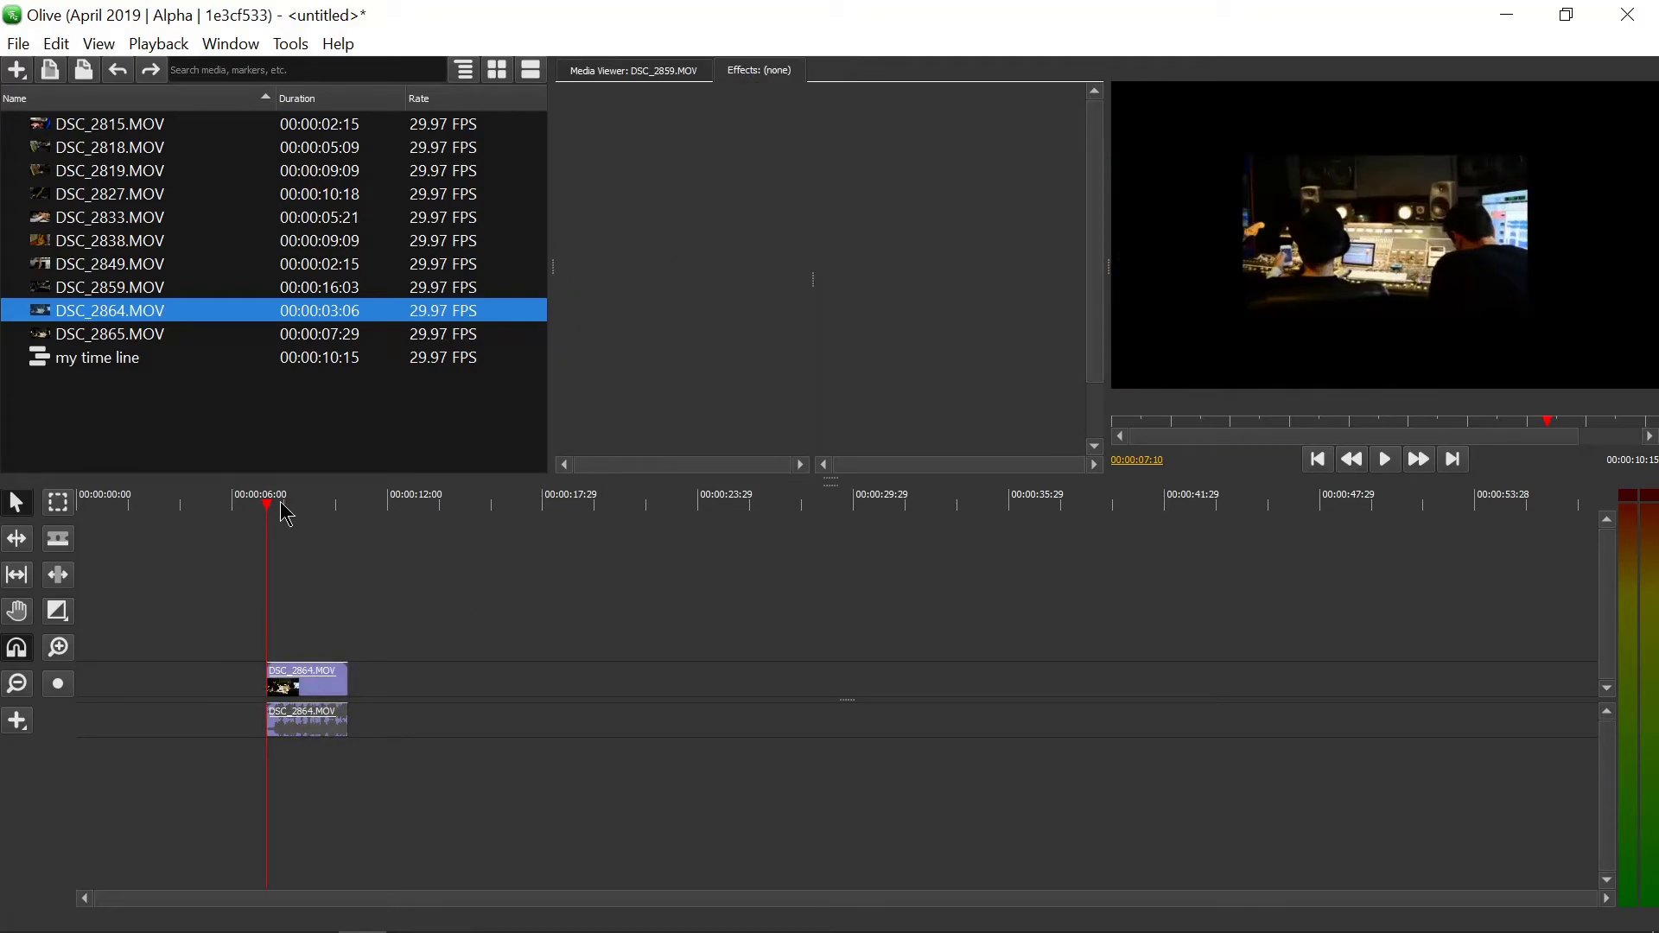
click(242, 508)
drag(243, 508, 225, 509)
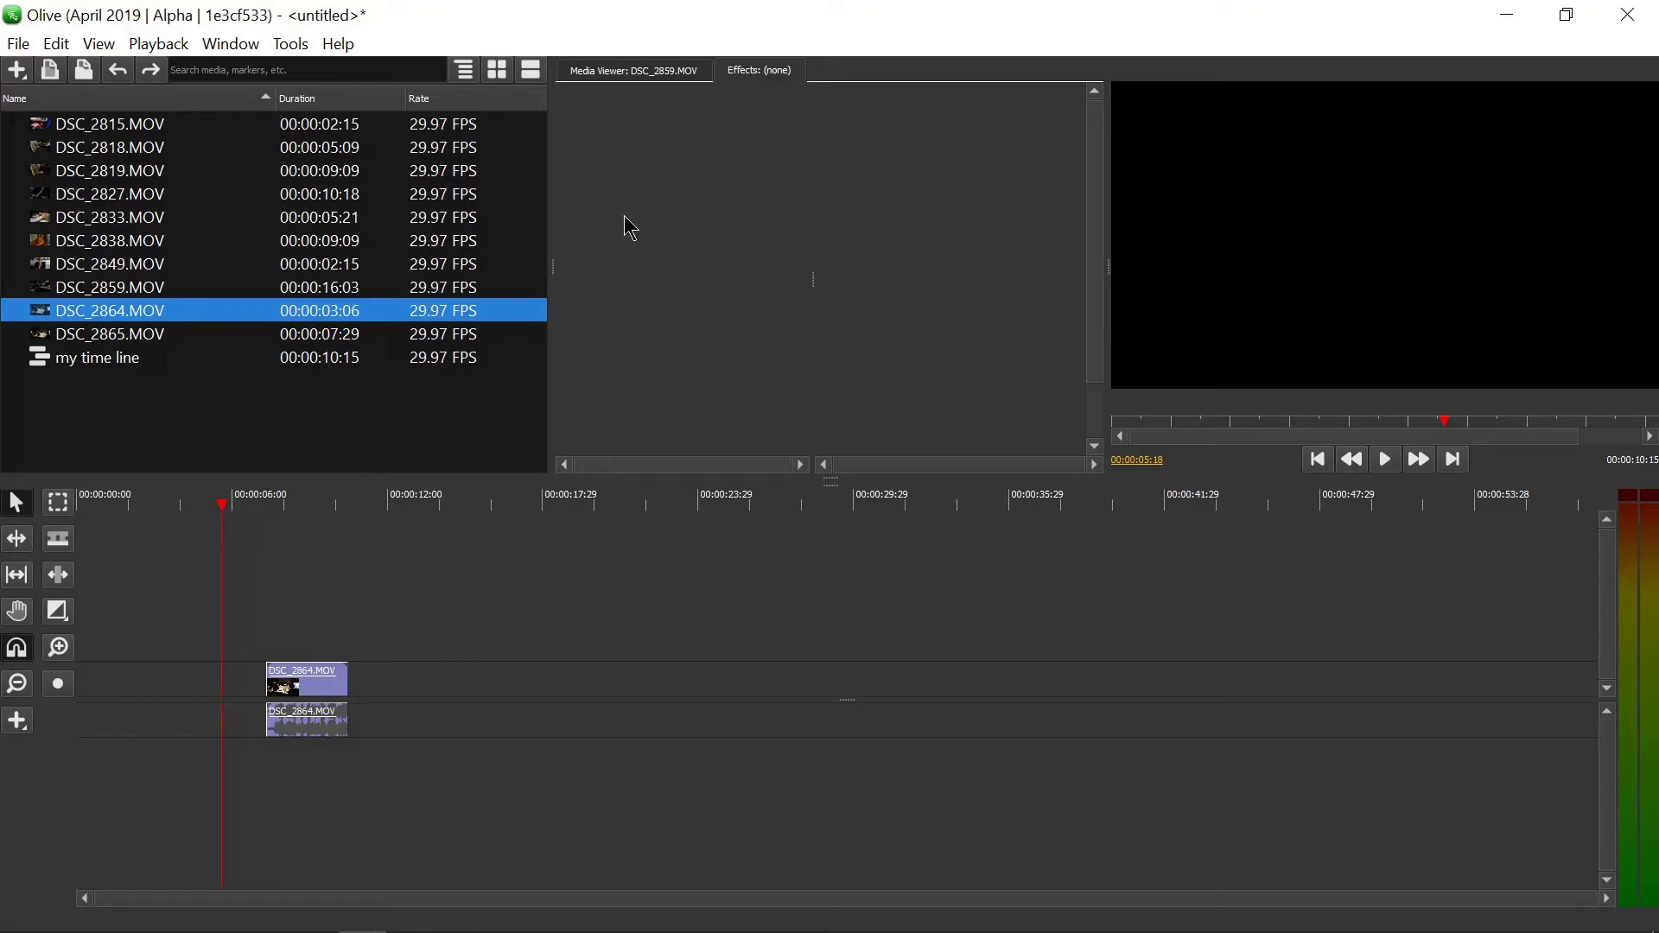
click(635, 71)
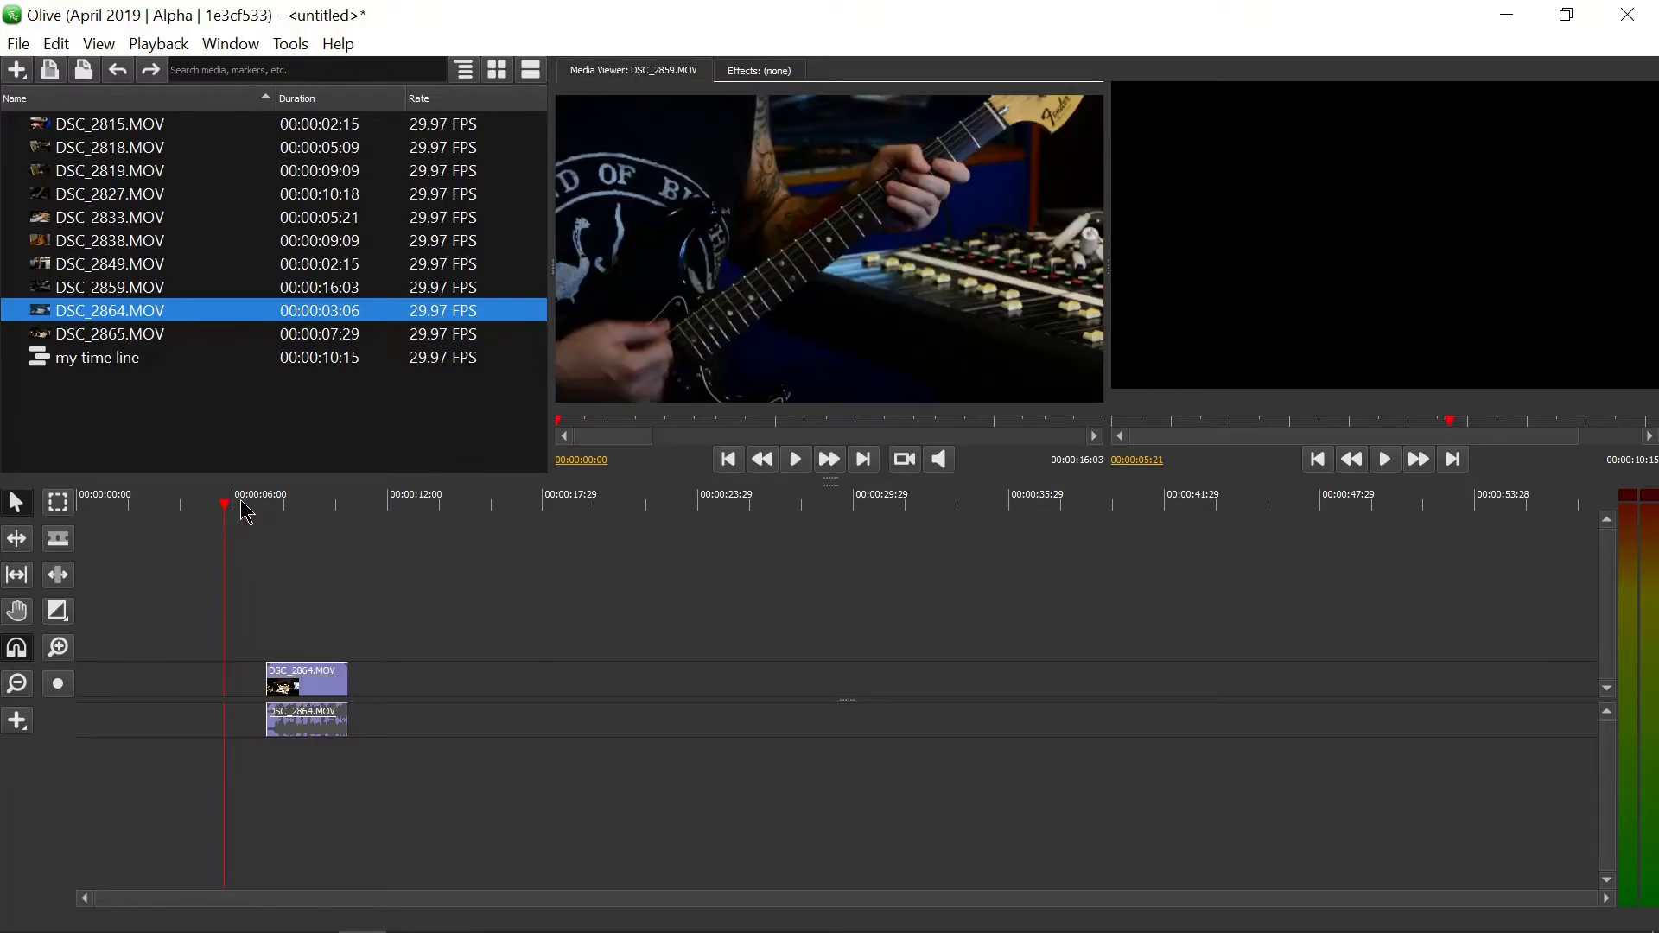
drag(240, 503, 319, 516)
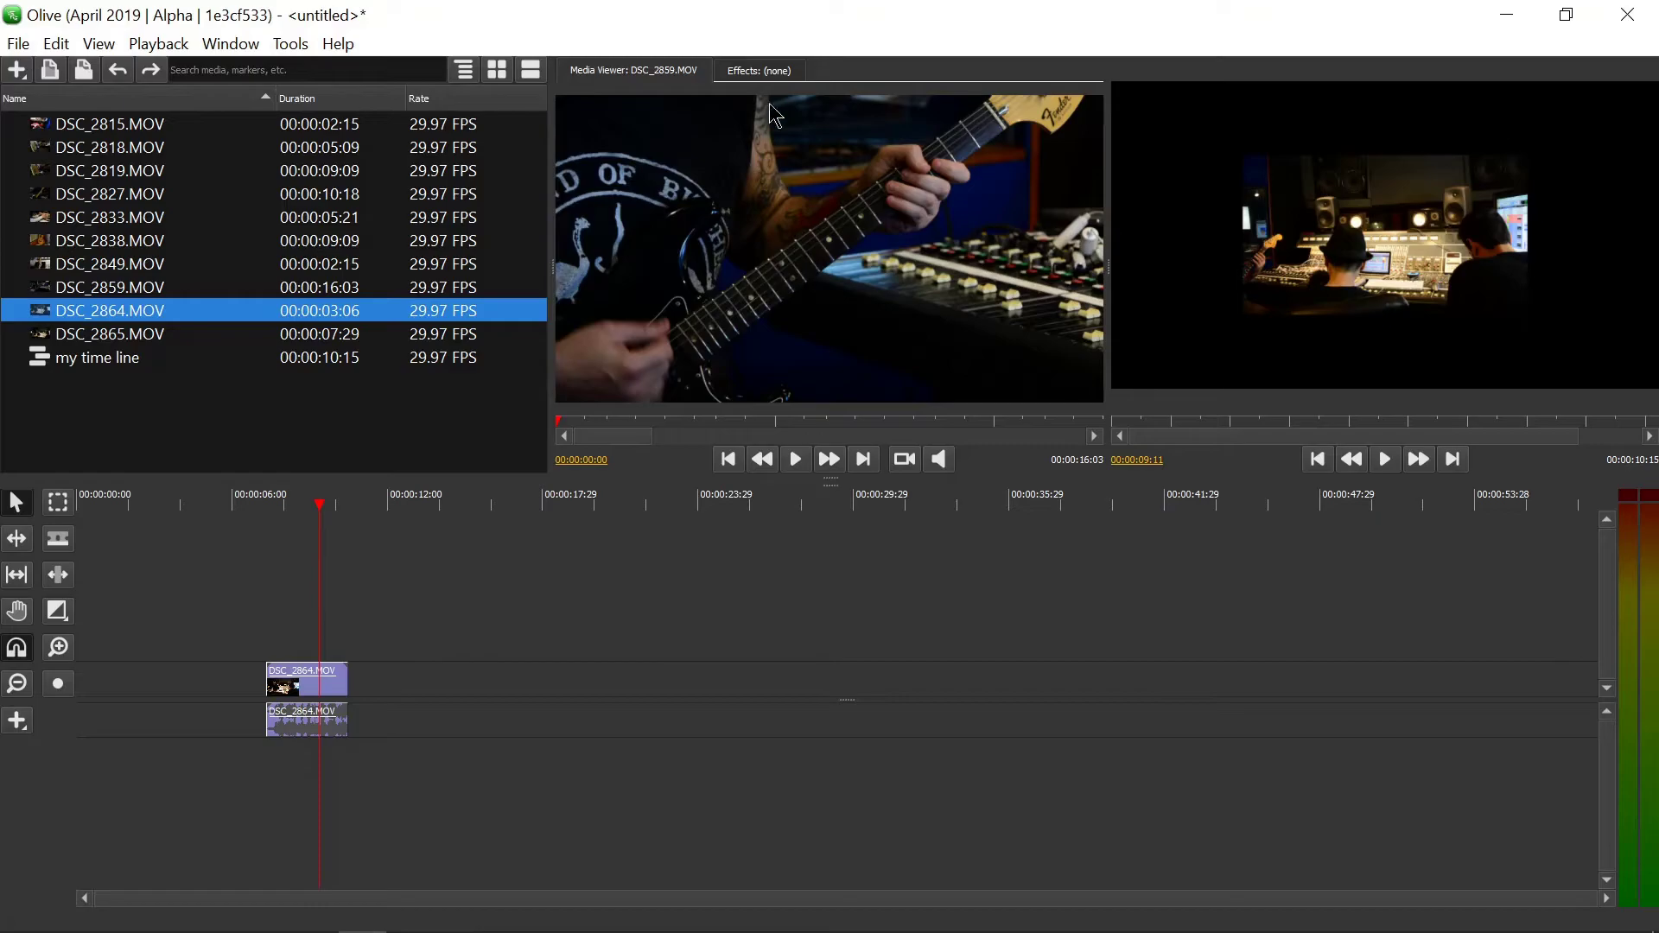
Step: Reselect the DSC_2864.MOV clip, enlarge its uniform scale to about 279 at 00:00:08:11 and deselect it
click(777, 73)
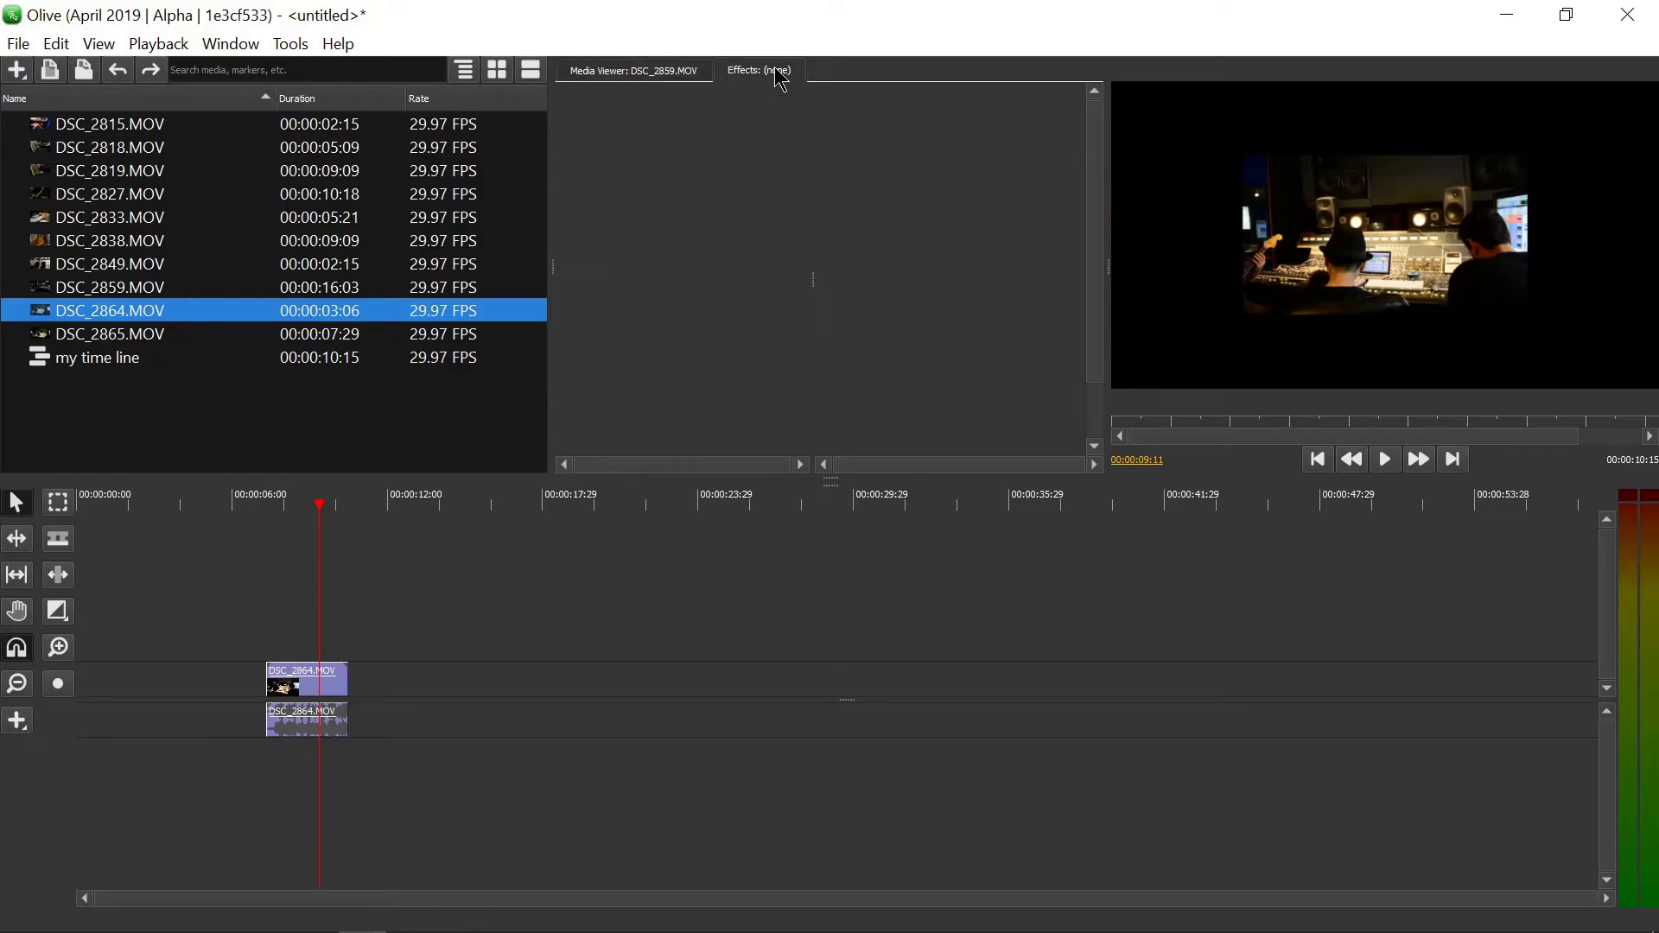
click(328, 701)
drag(268, 517, 294, 517)
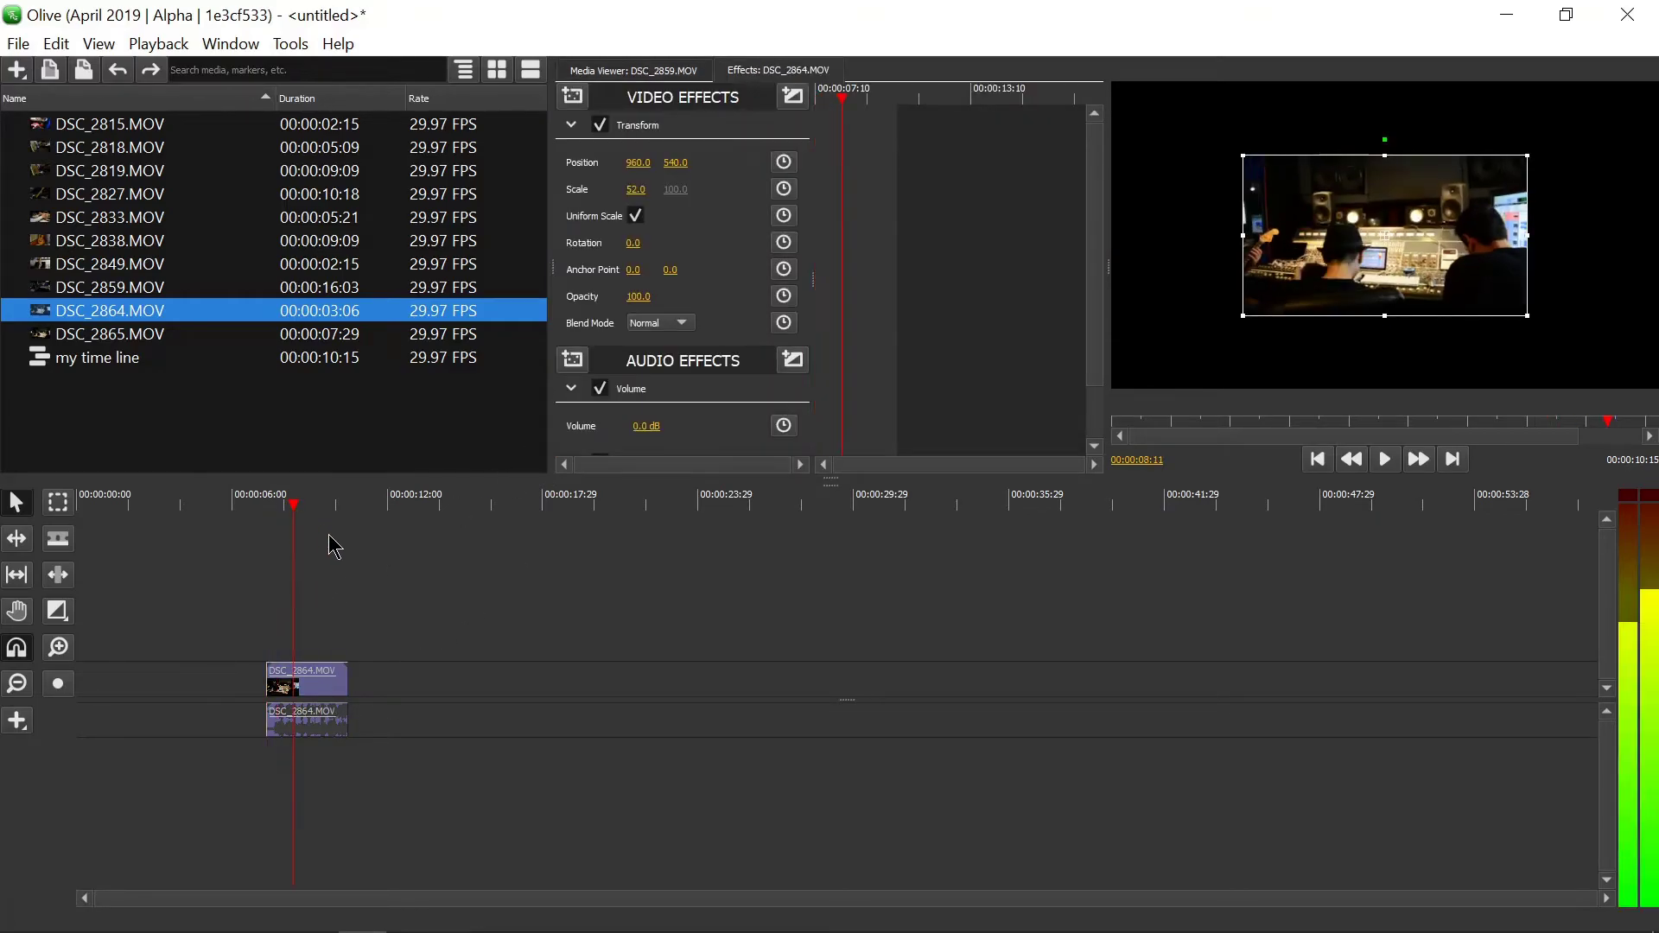
drag(630, 193, 827, 194)
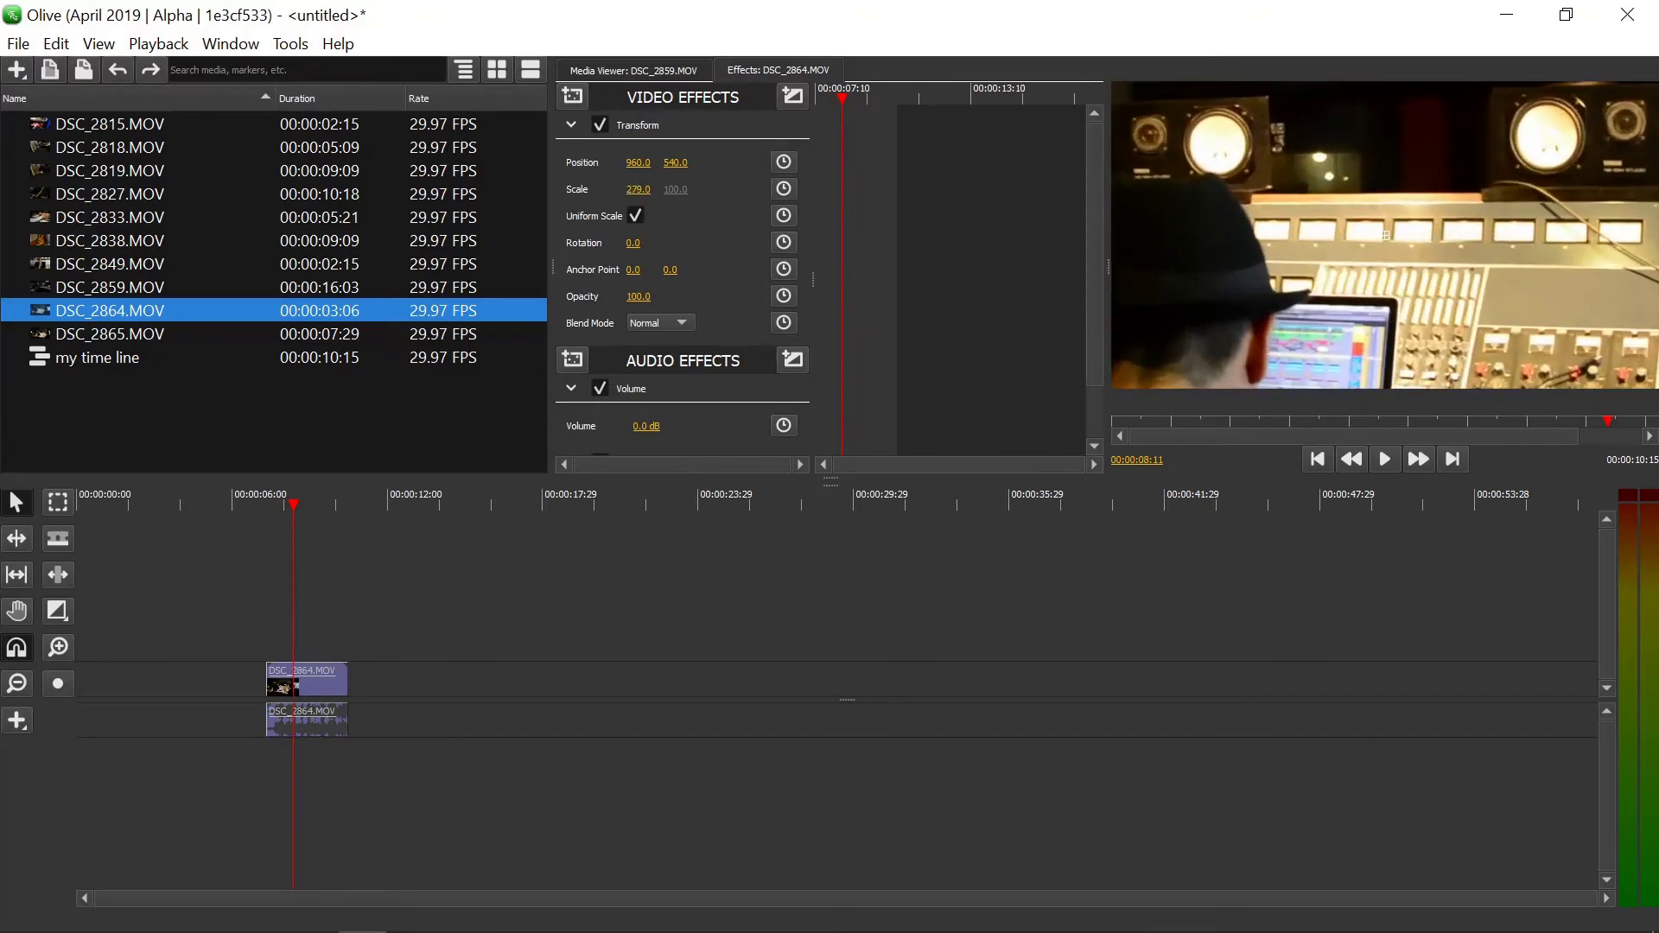
click(406, 638)
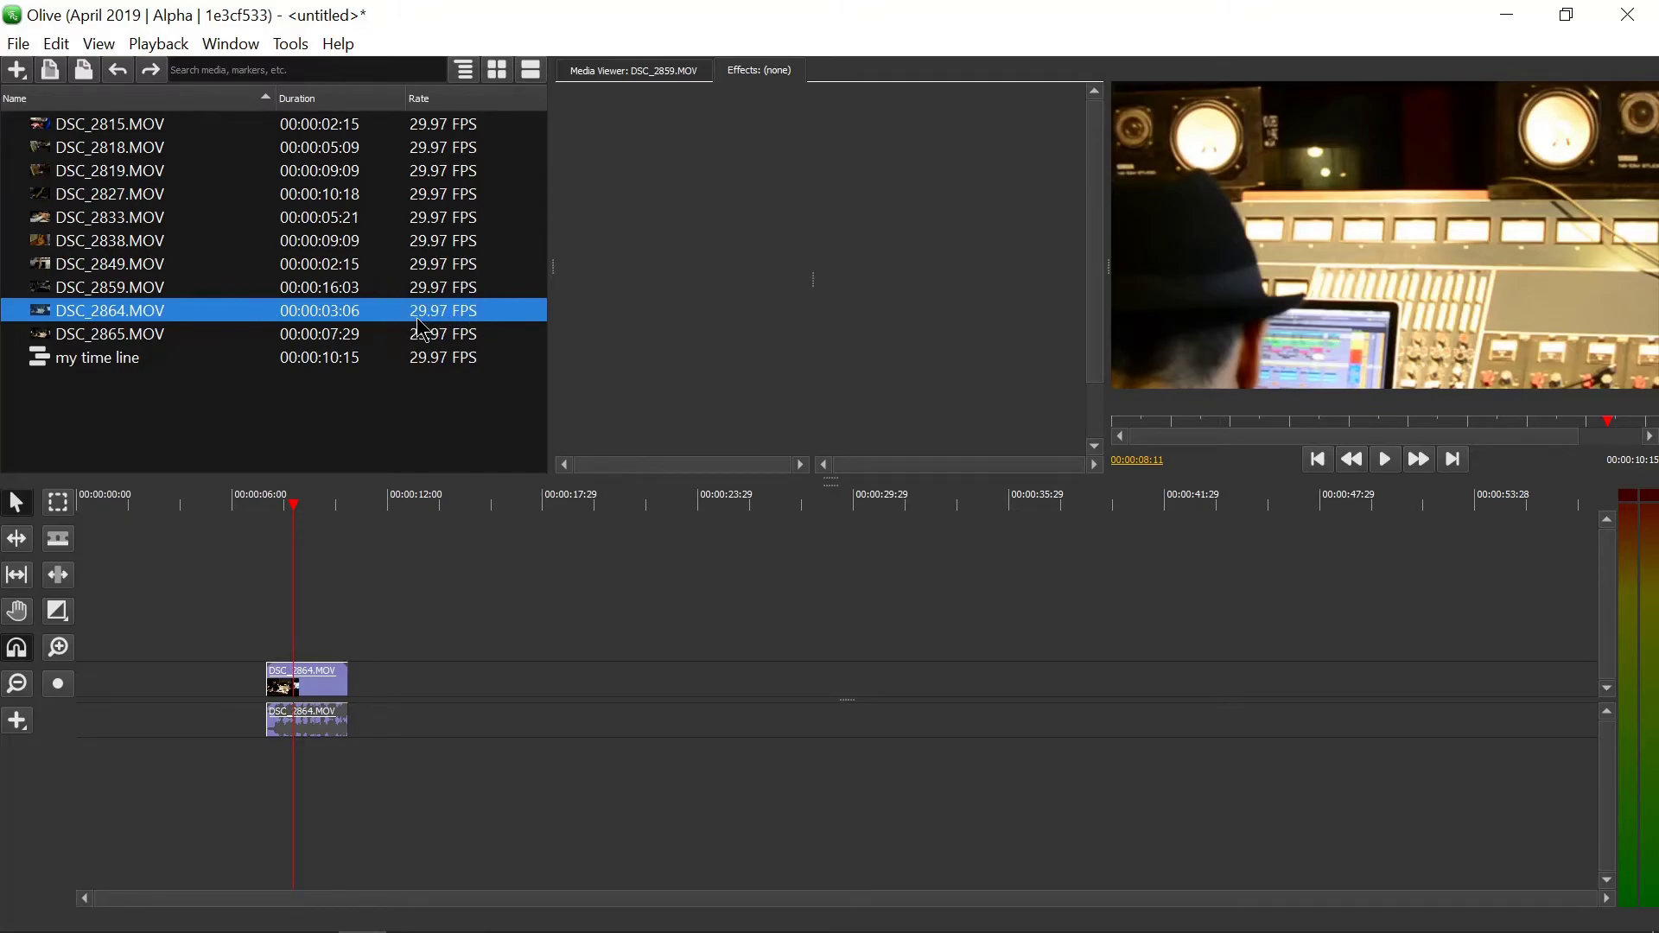
Step: Check the DSC_2864.MOV clip's media properties and the frame rate options for a new sequence, cancelling without creating one
mouse_move(432, 310)
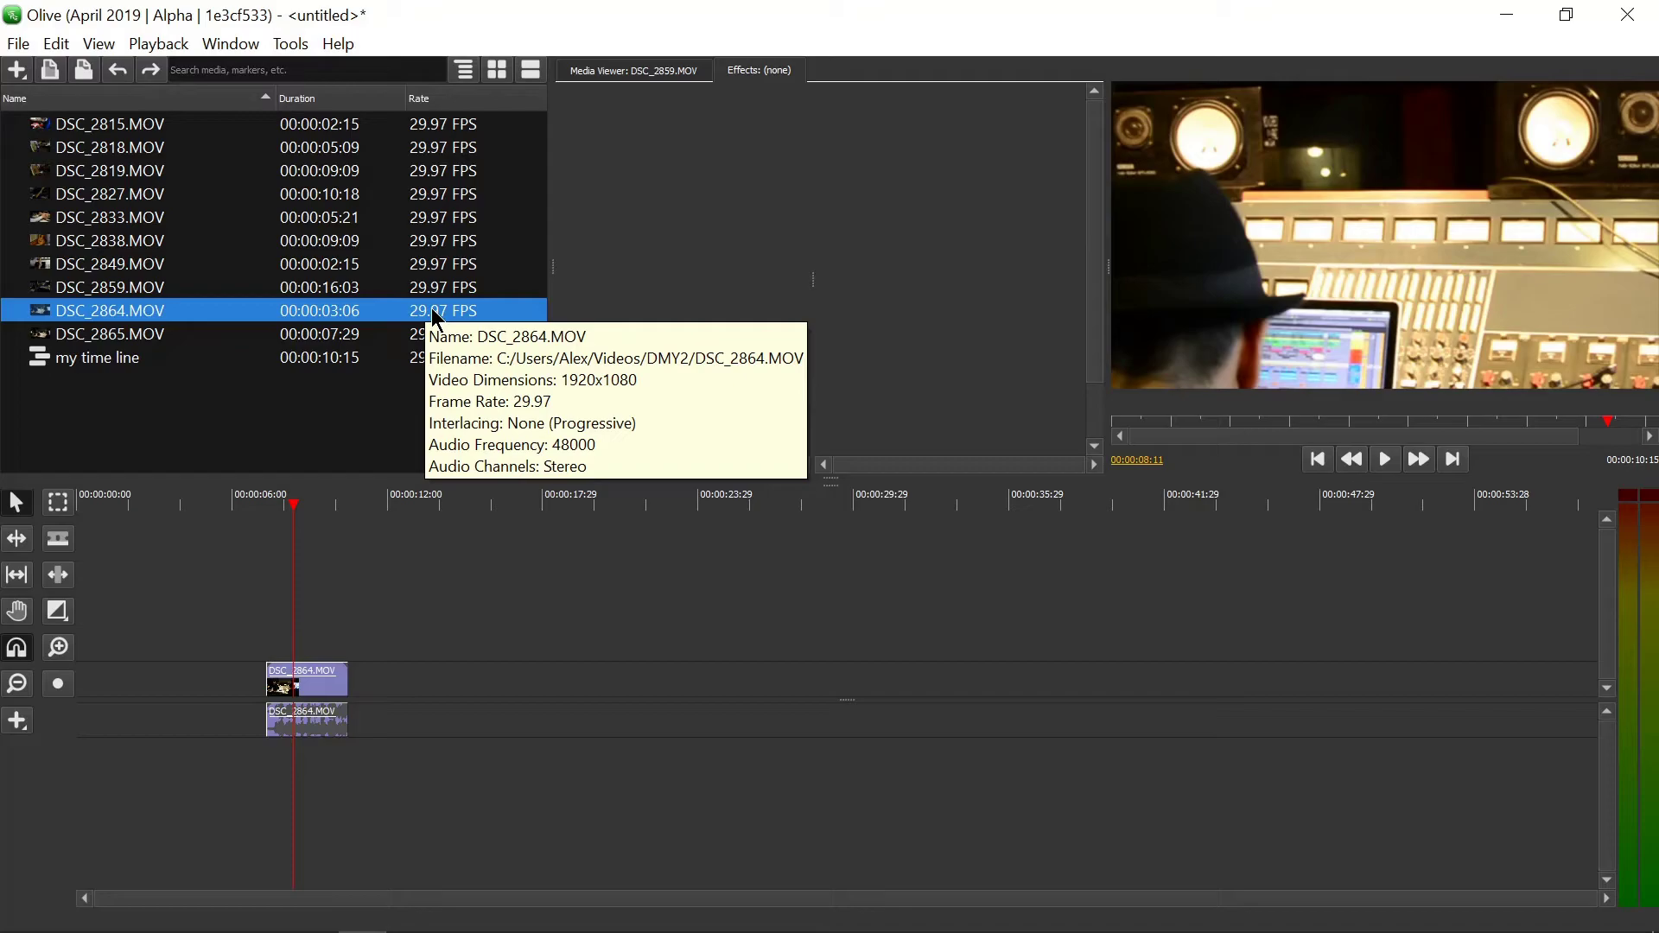
click(298, 406)
right_click(299, 404)
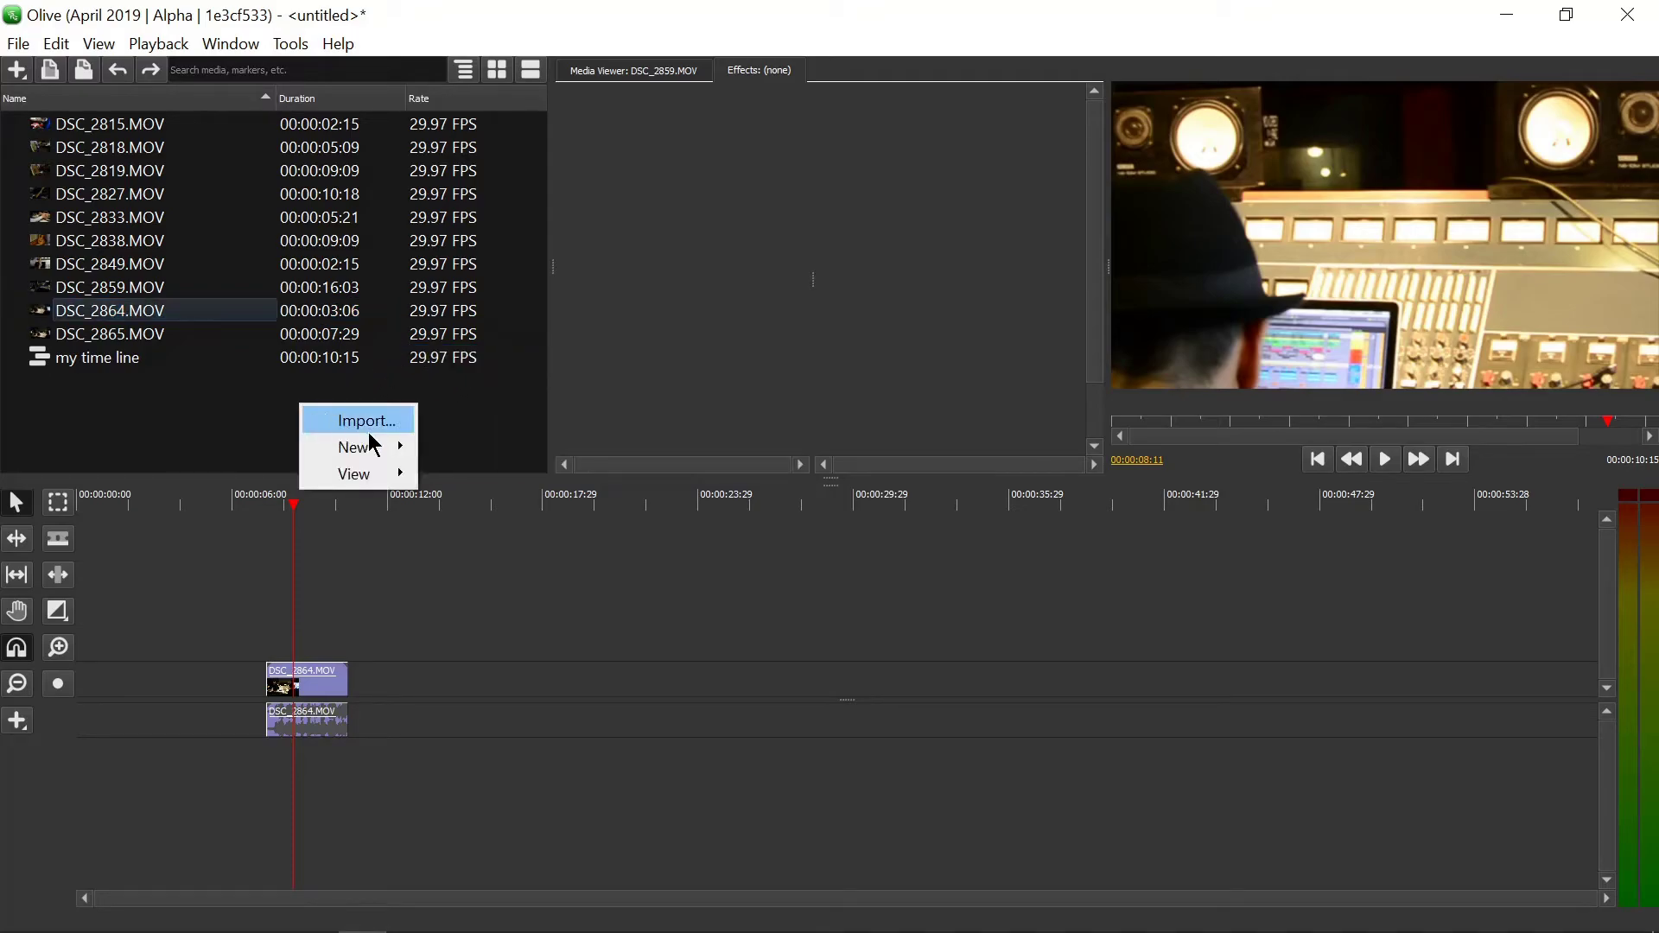
mouse_move(373, 445)
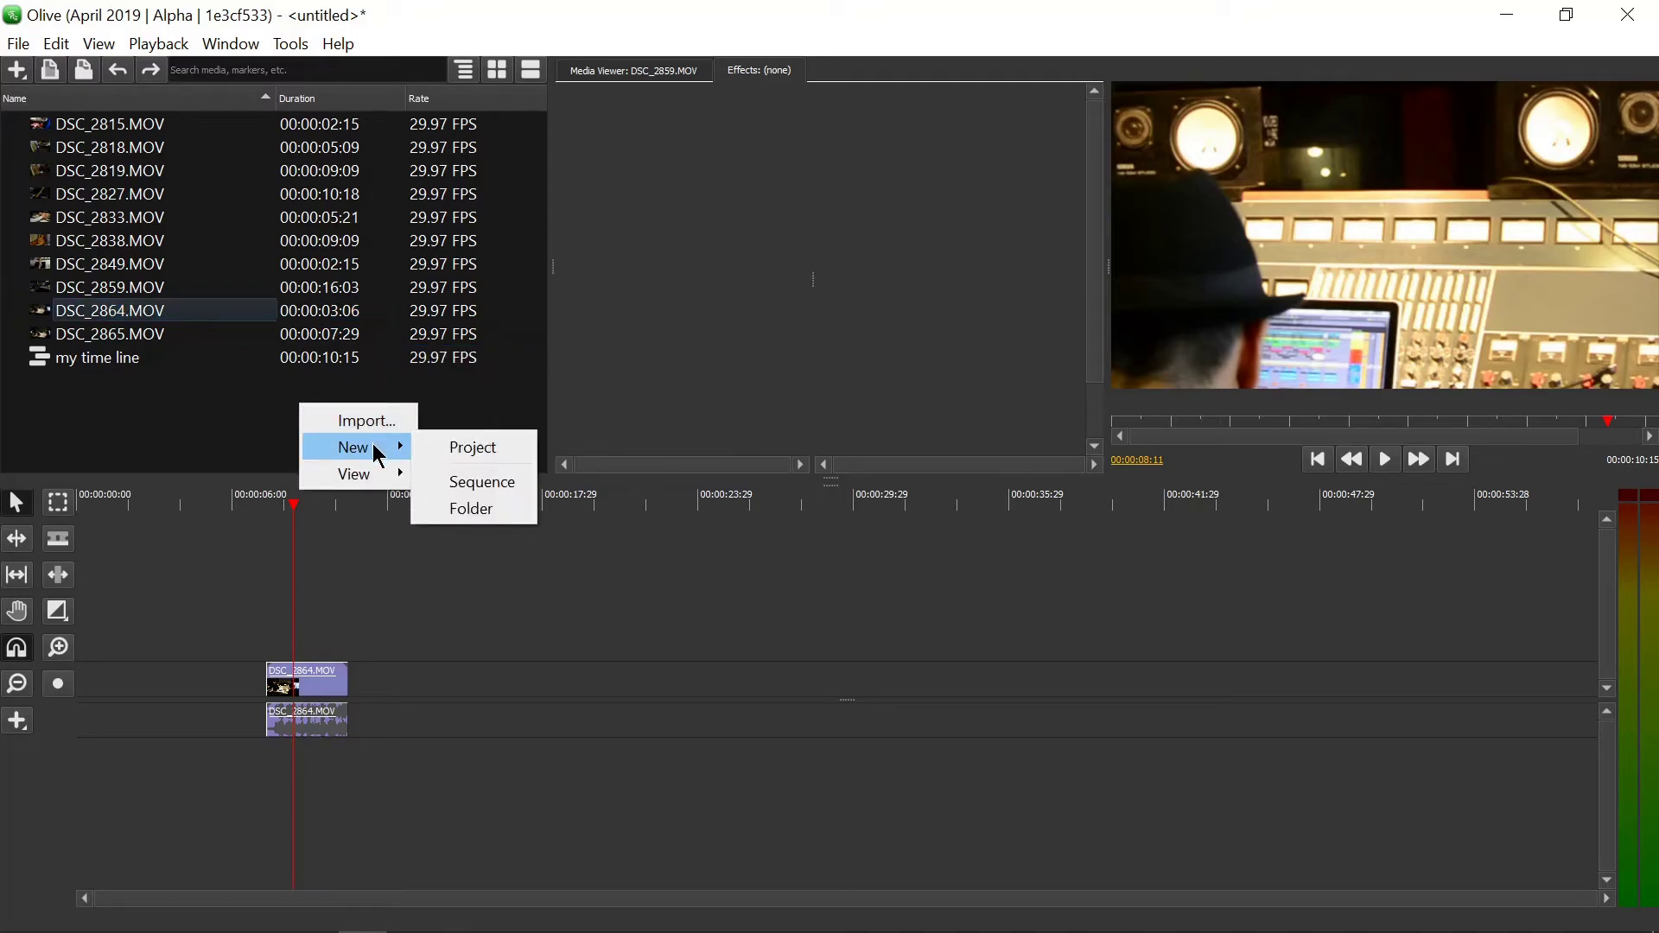
click(483, 484)
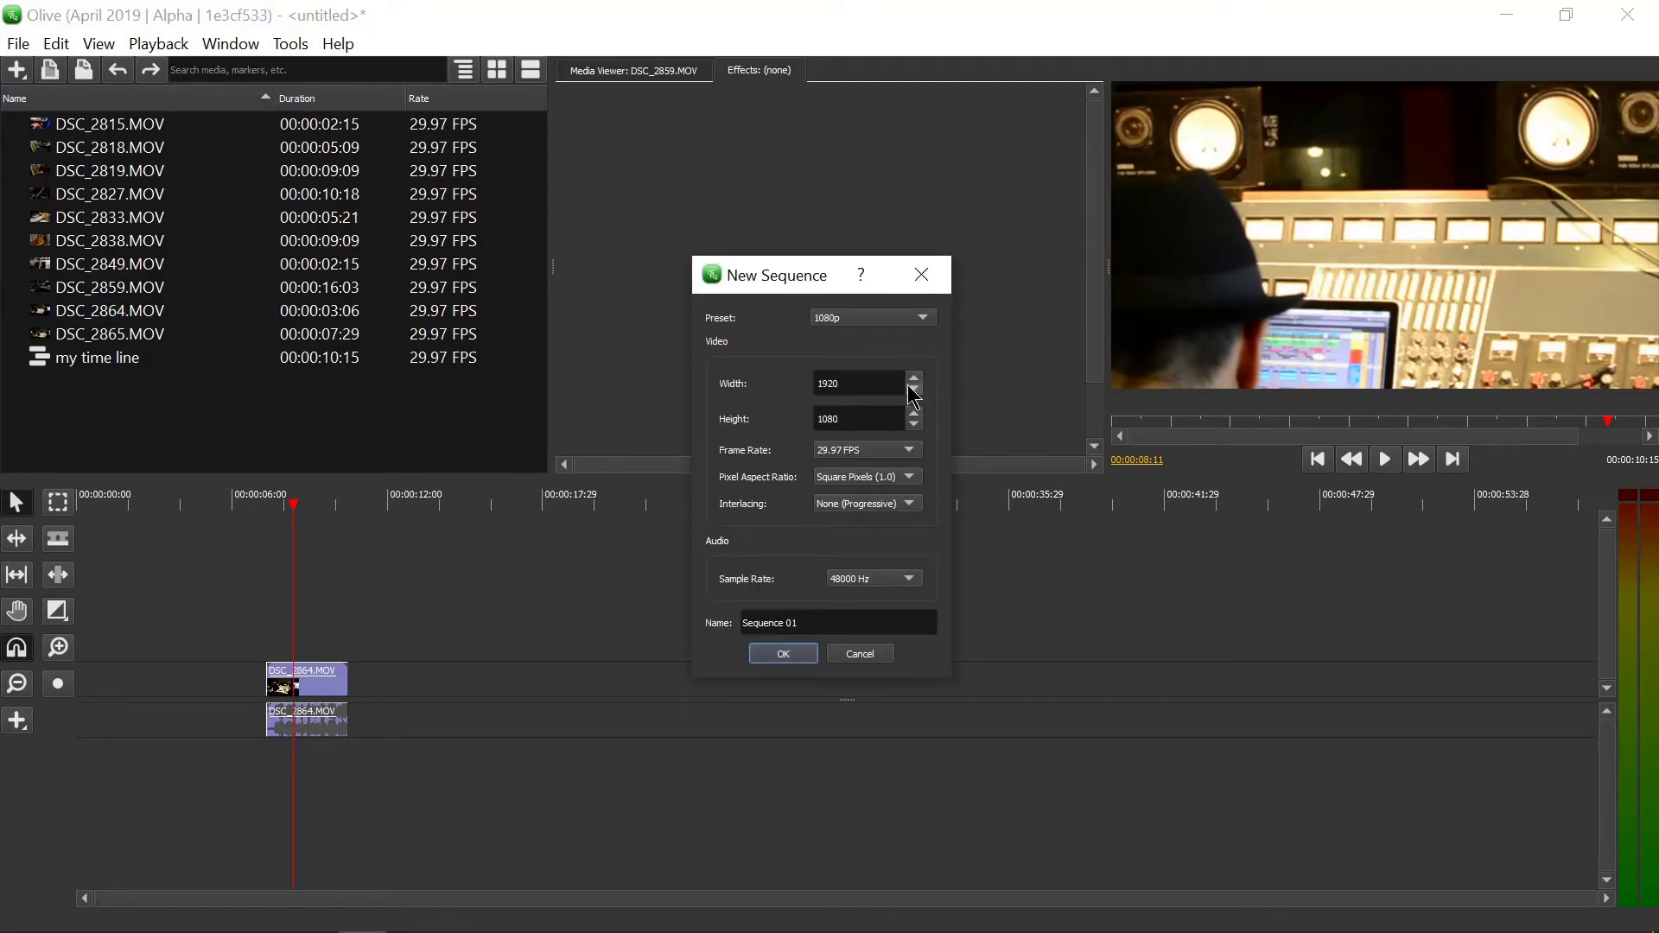
click(907, 450)
click(944, 458)
click(876, 656)
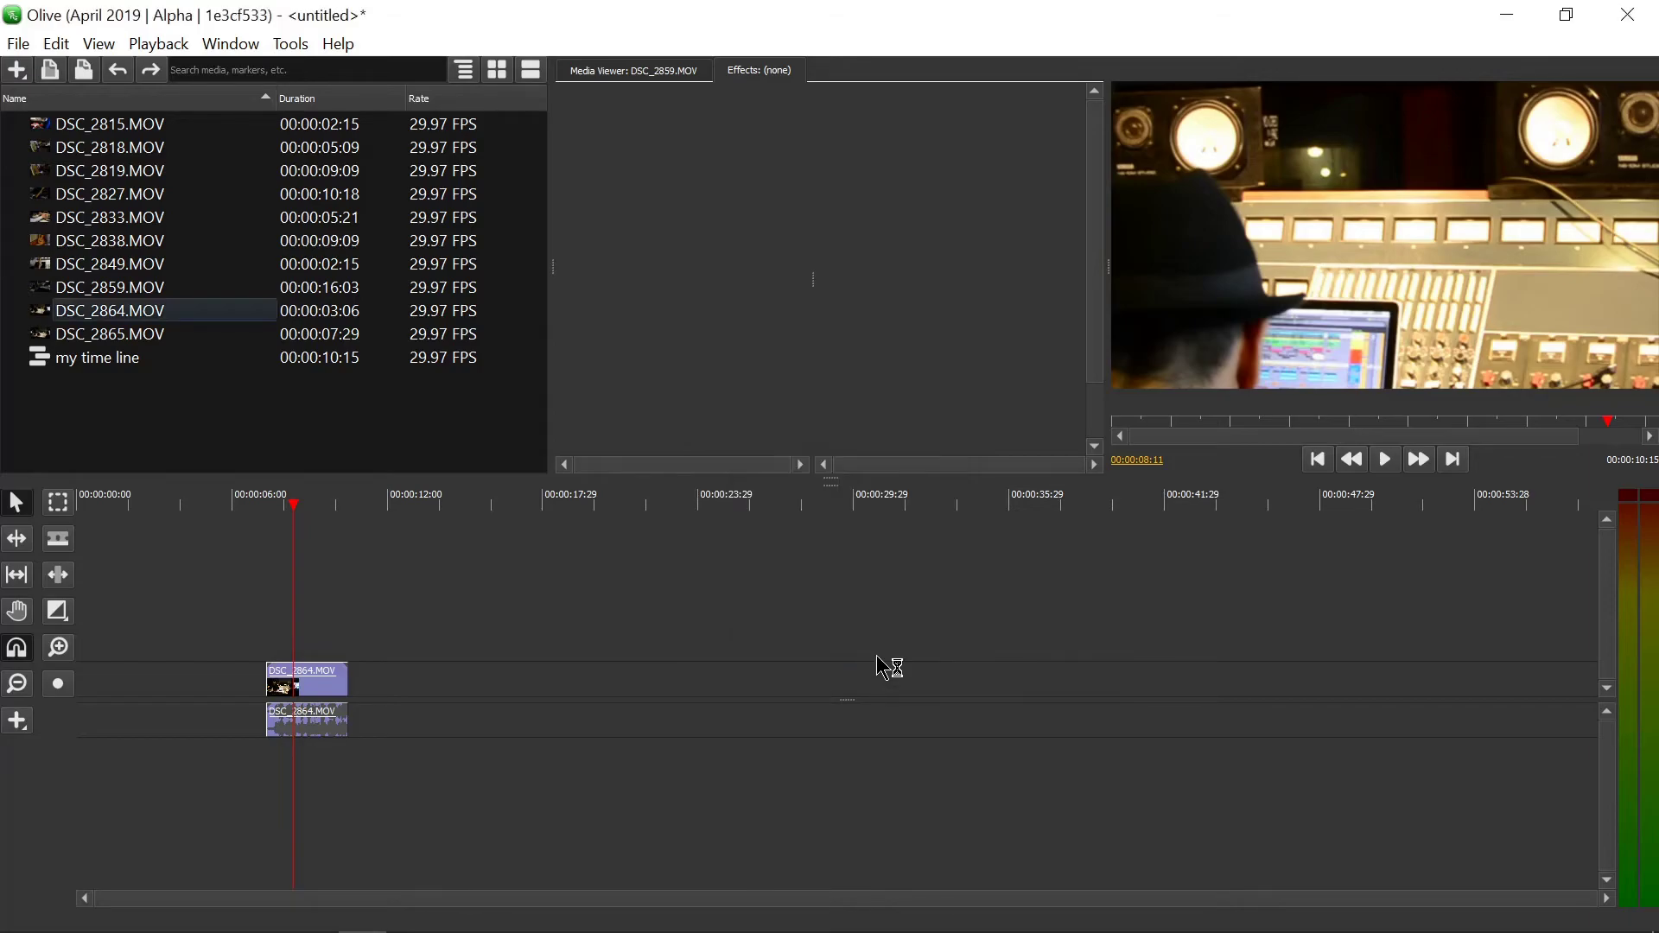
Step: Remove the my time line sequence from the project by undoing the earlier edits
right_click(230, 403)
click(426, 430)
key(ctrl+z)
key(ctrl+z)
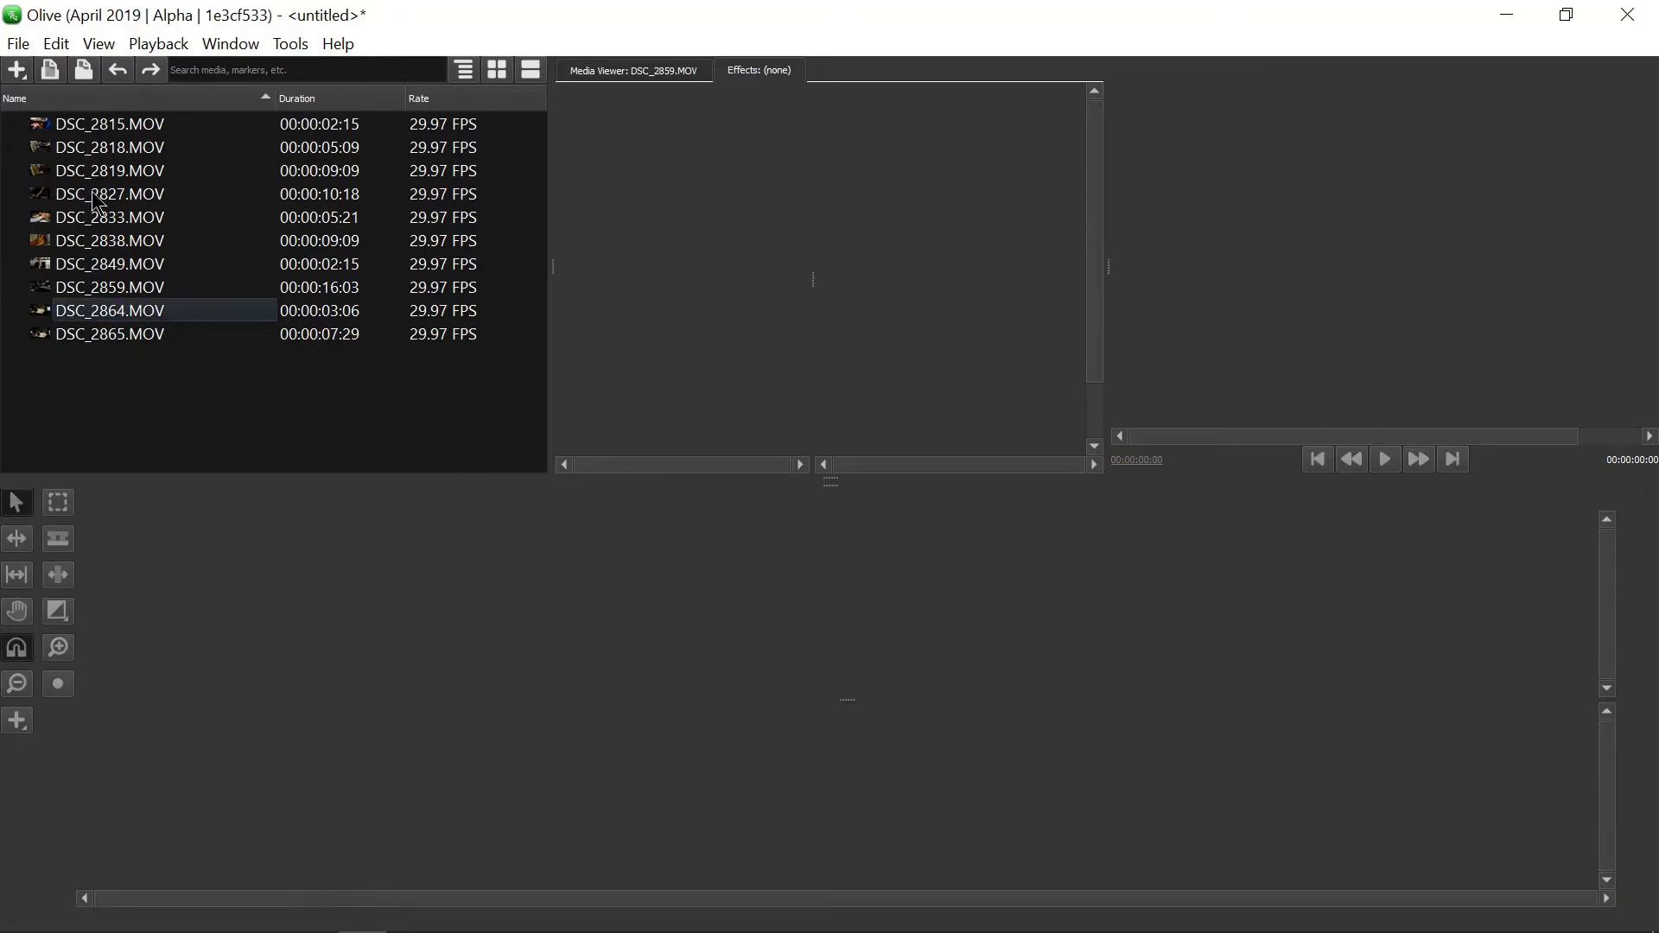
Step: Create a sequence matching the DSC_2815.MOV clip by placing that clip directly in the empty timeline
click(53, 127)
click(603, 68)
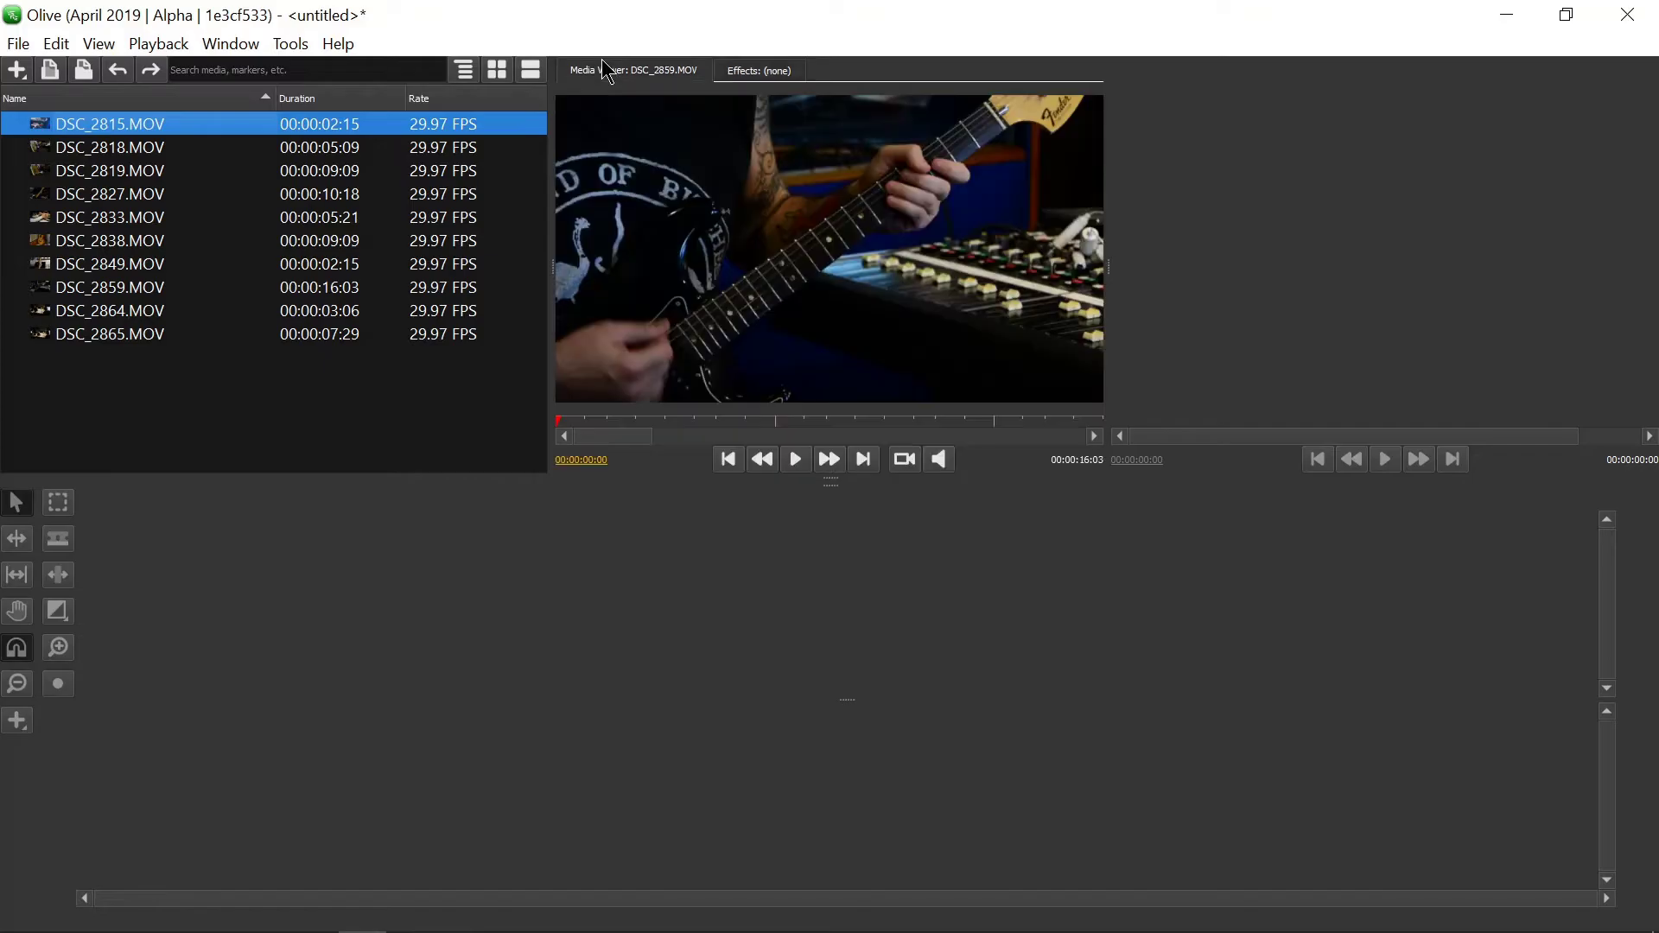
drag(39, 129, 403, 704)
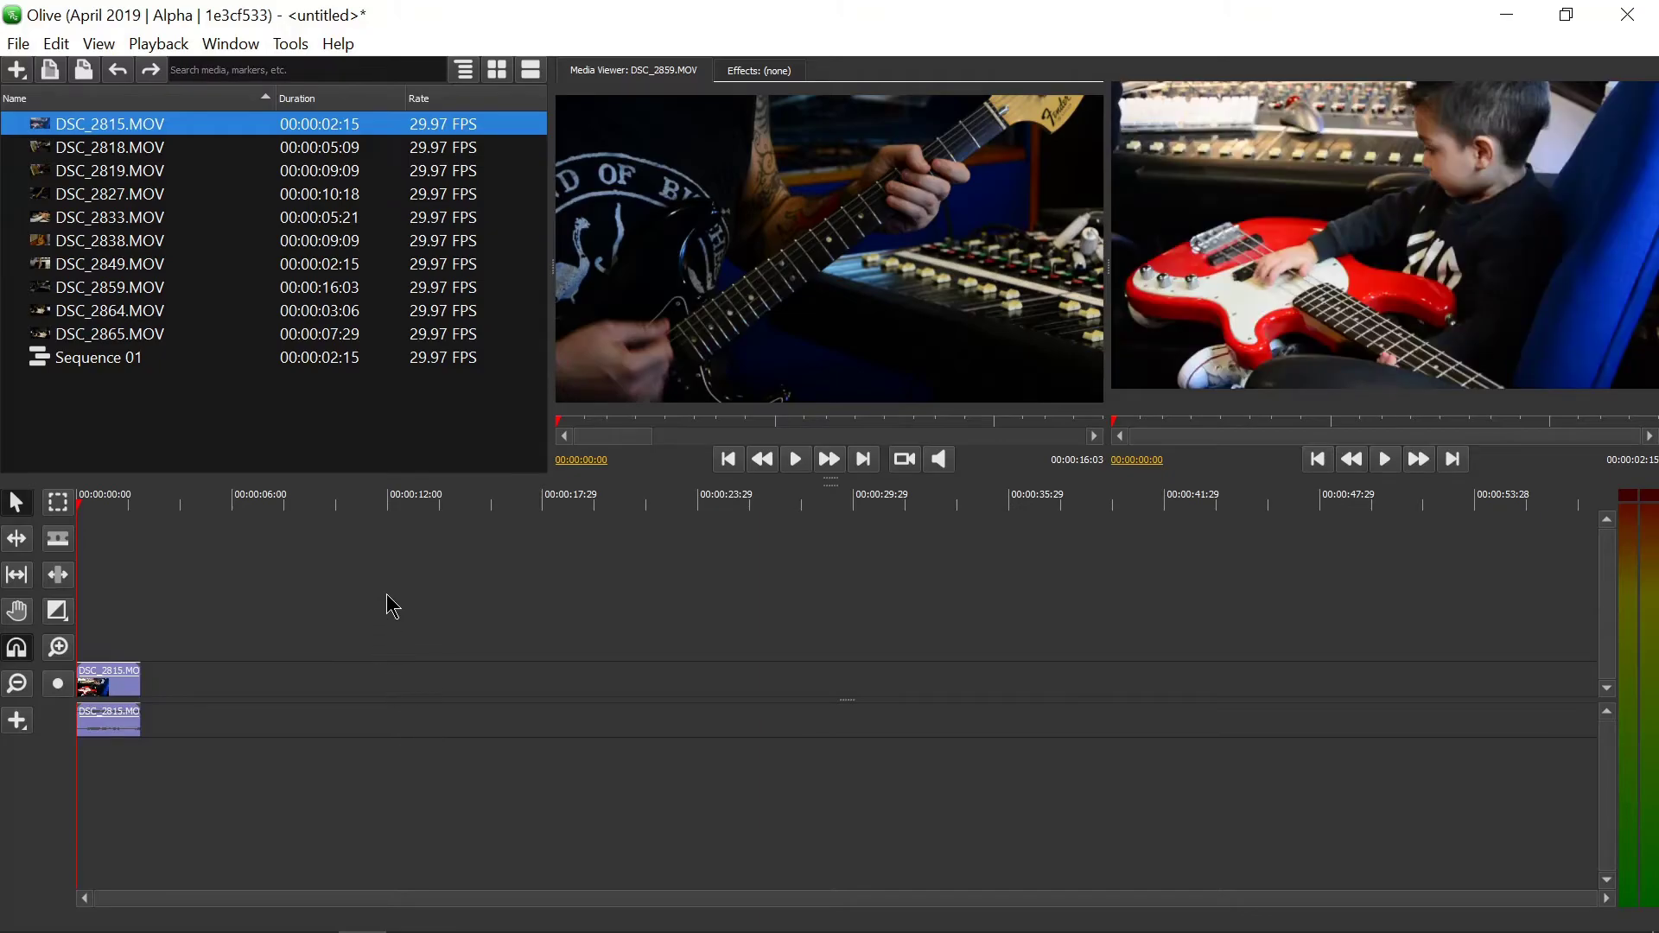
Step: Examine the video and audio properties of Sequence 01 and close them without changes
click(86, 358)
right_click(89, 356)
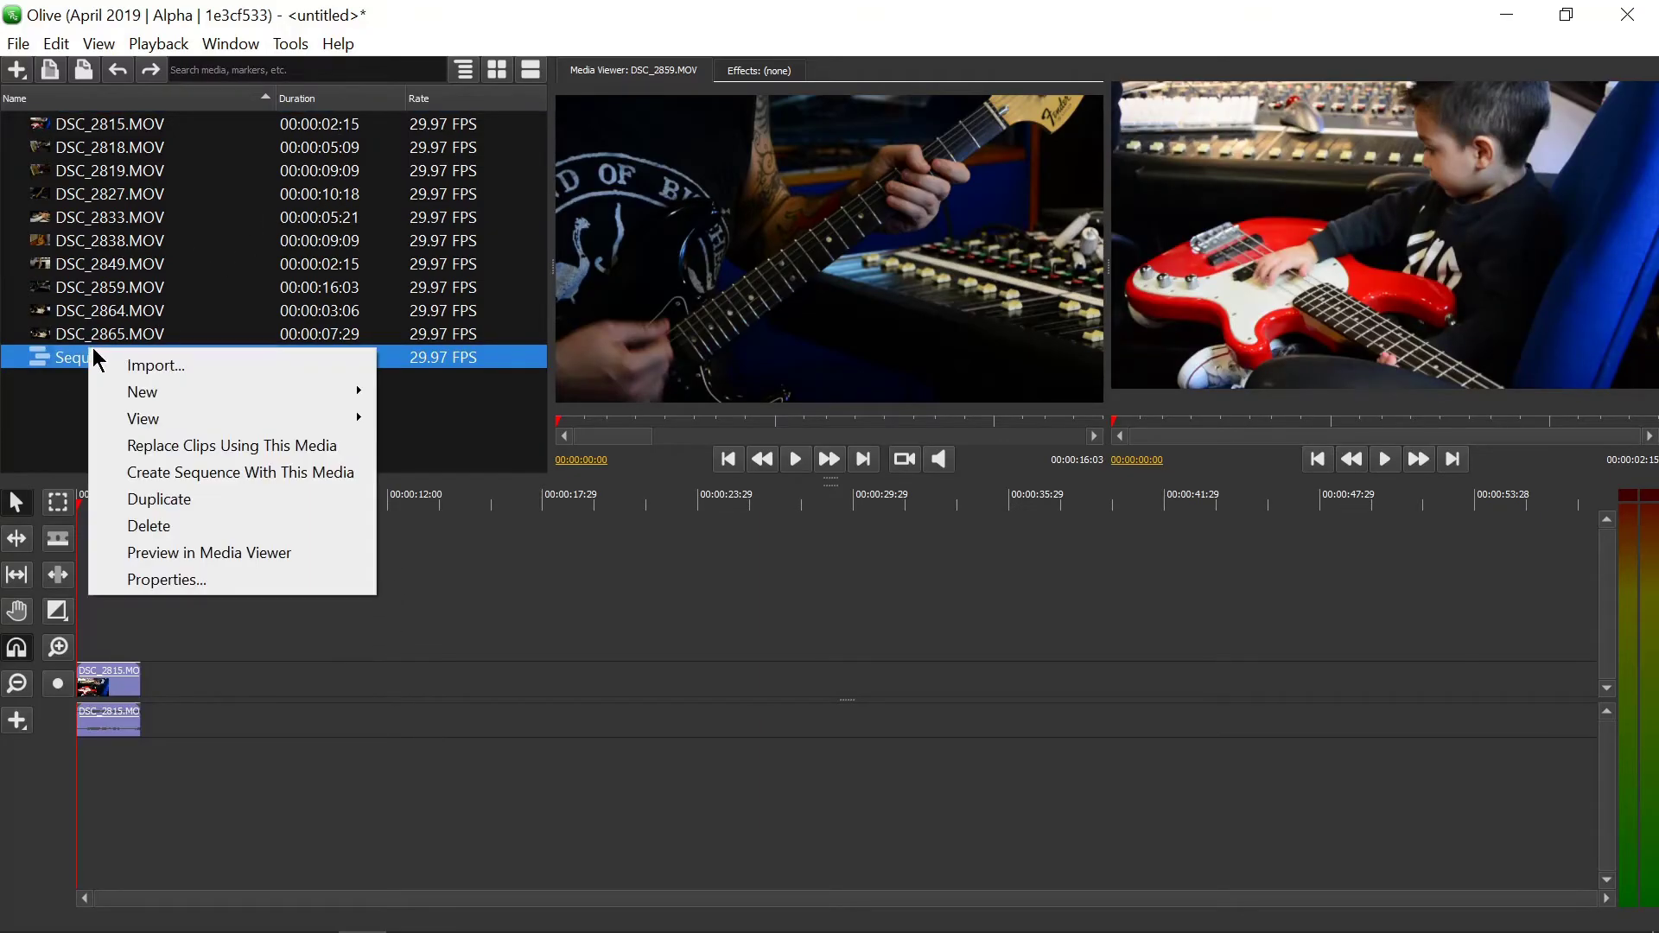
click(191, 579)
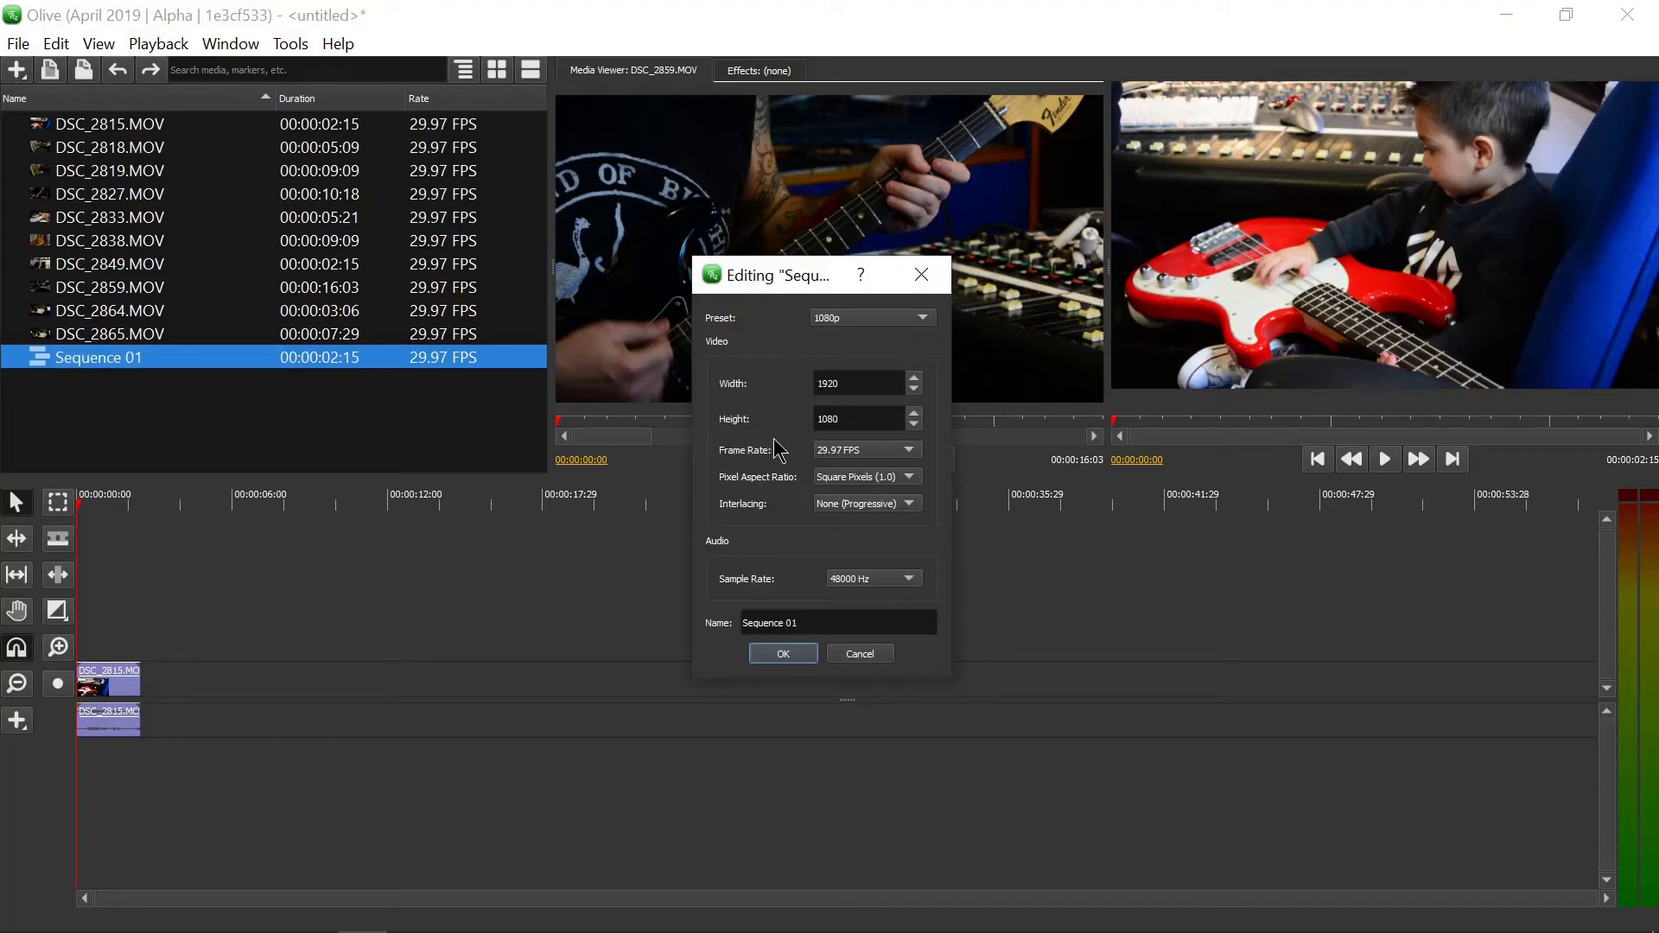
click(921, 275)
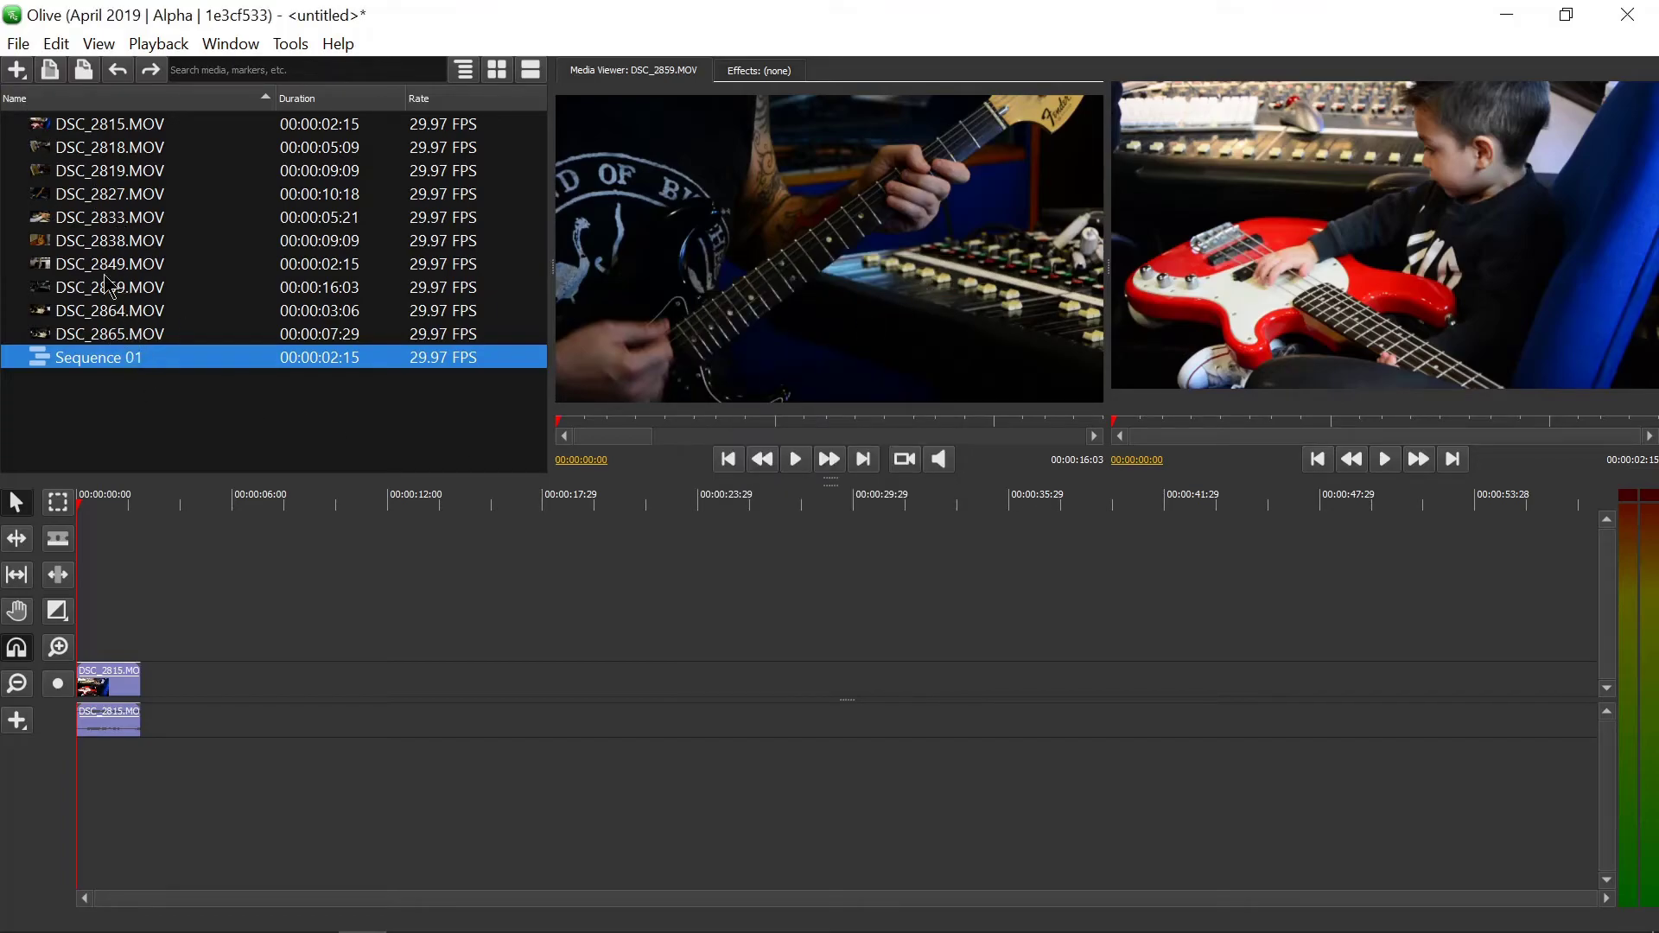
Step: Delete Sequence 01 and generate a fresh sequence by placing DSC_2815.MOV in the empty timeline again
key(Delete)
drag(39, 125, 249, 683)
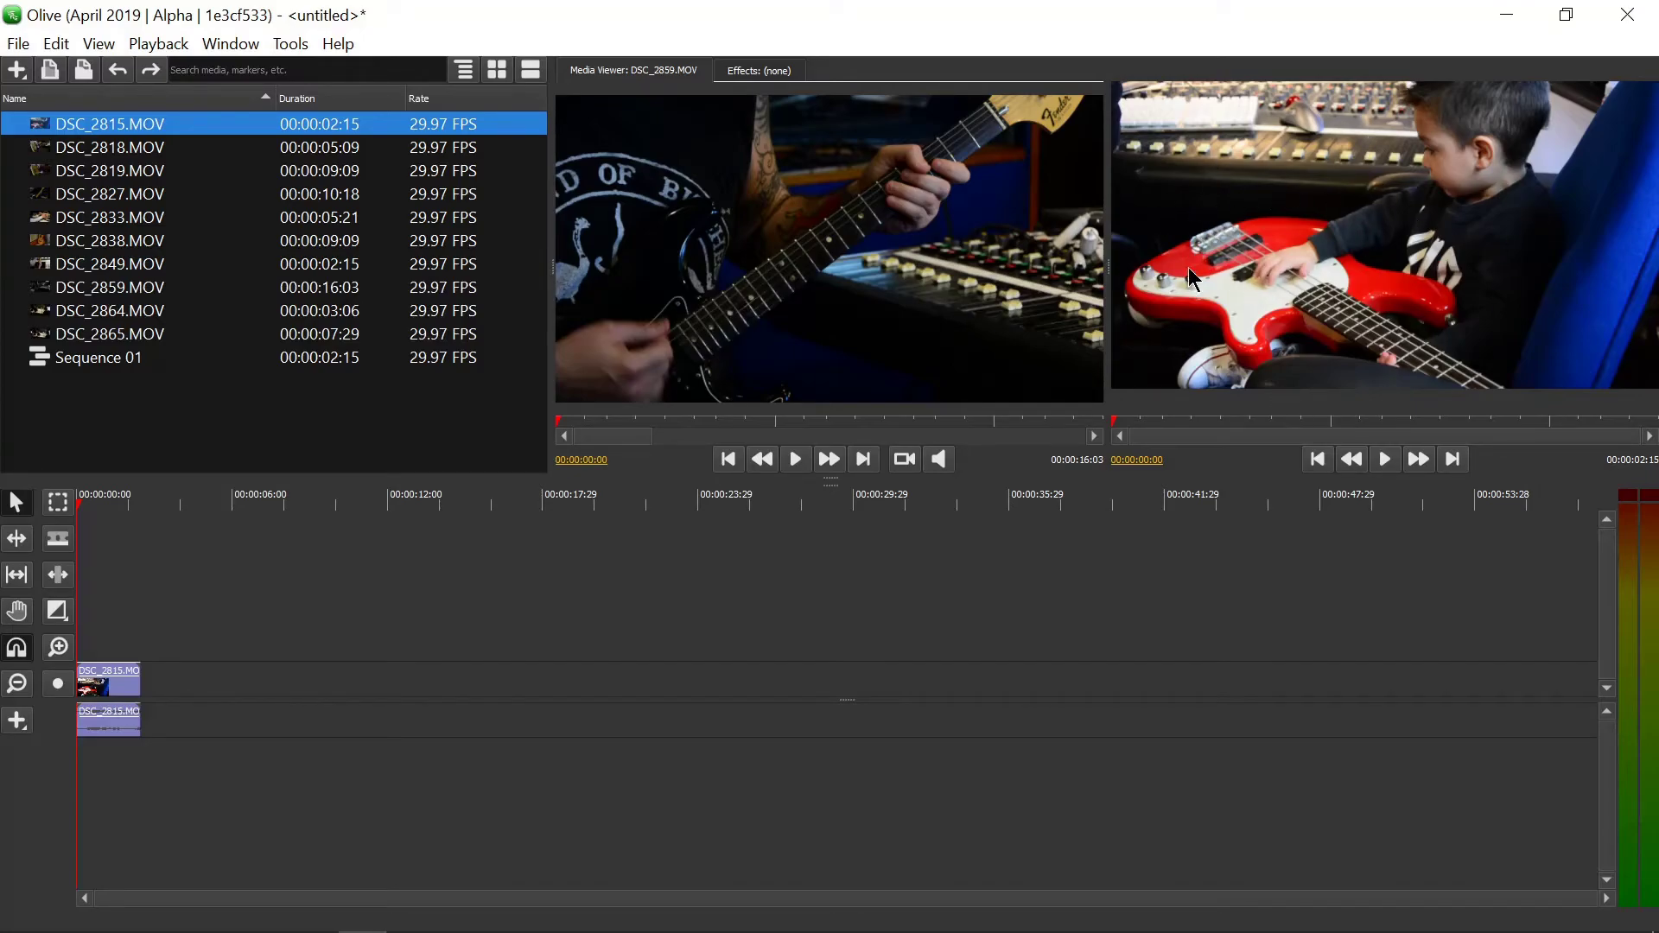
Step: Undo and redo the creation of Sequence 01 and move its playhead to 00:00:00:23
key(ctrl+z)
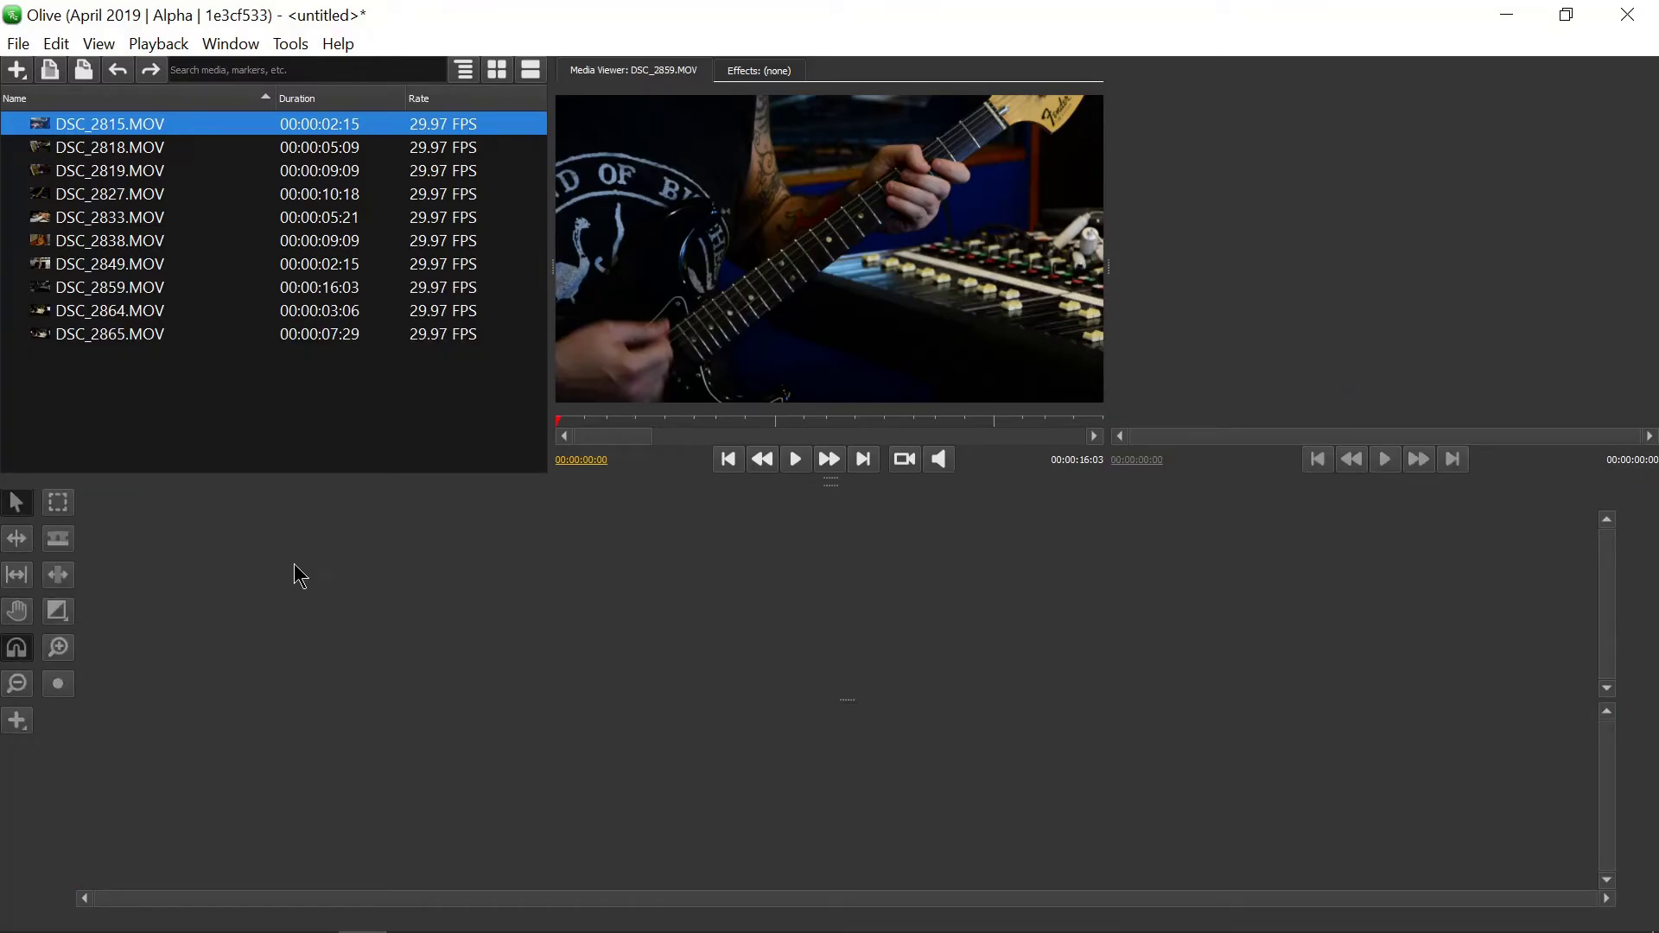
click(250, 417)
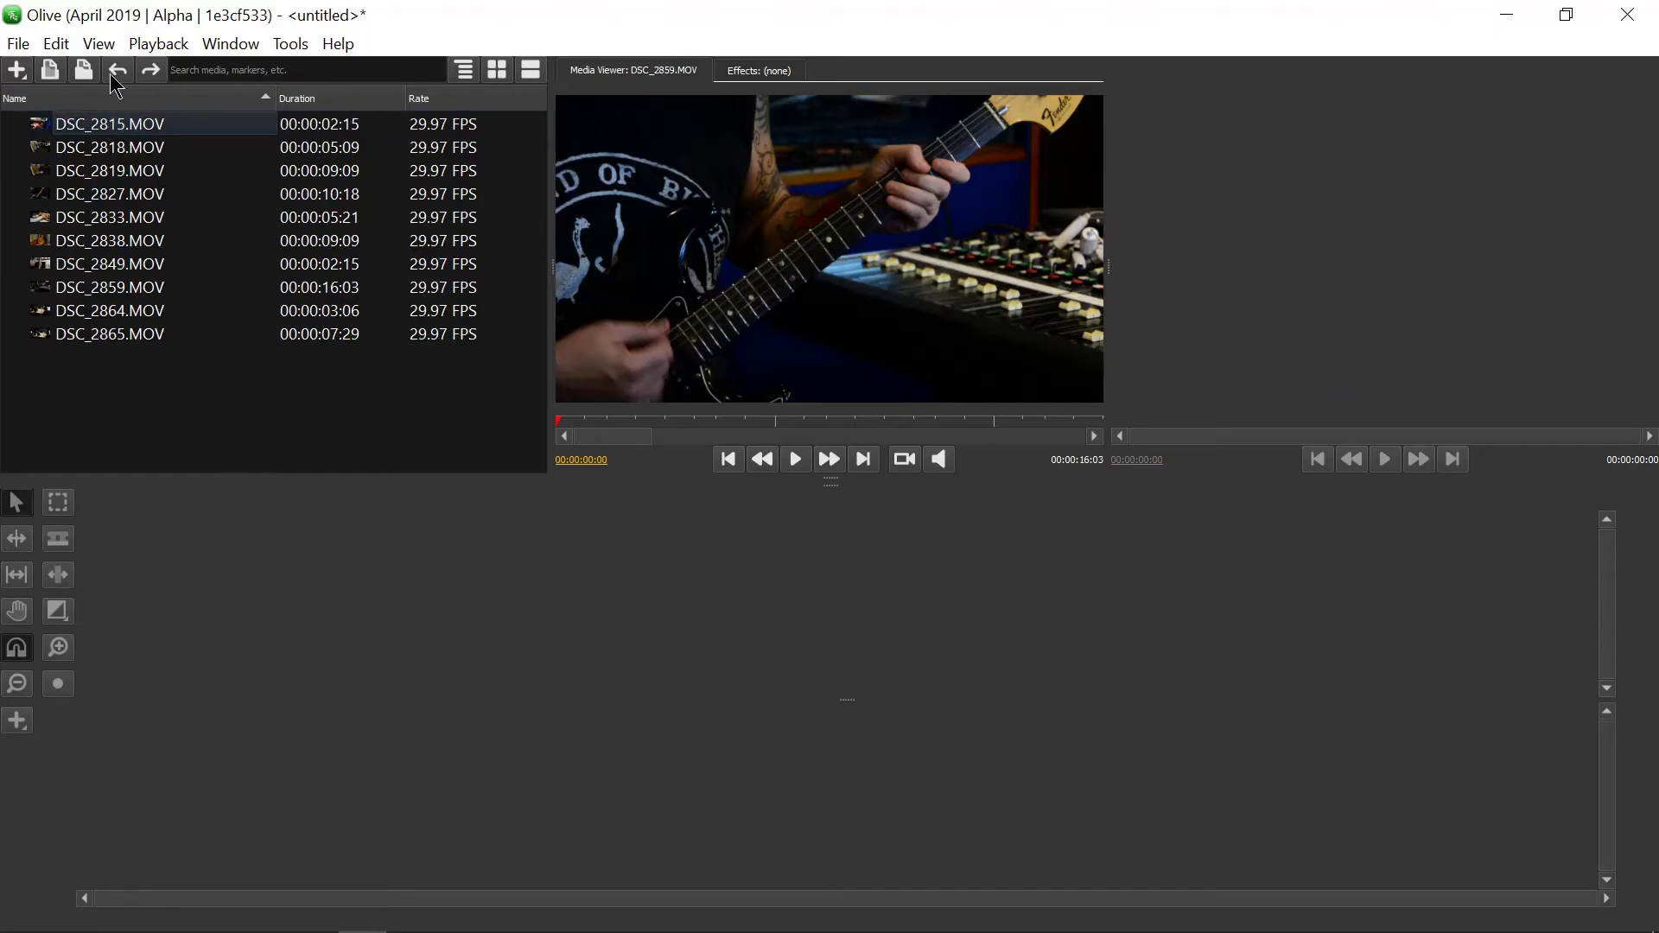
key(ctrl+shift+z)
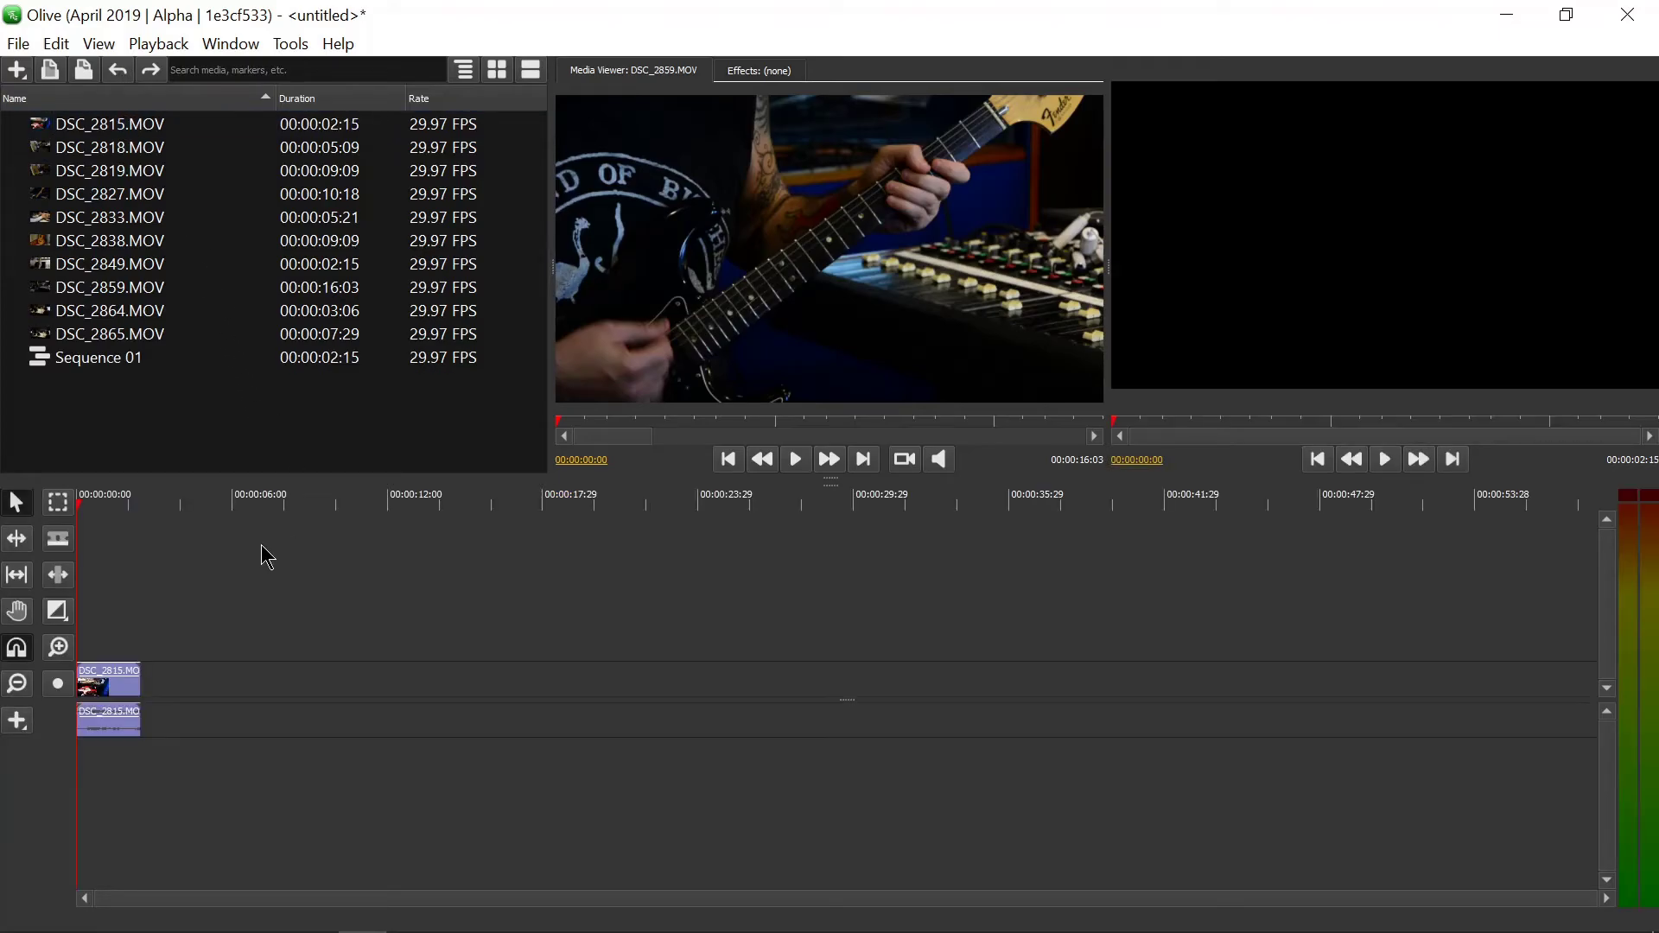
drag(82, 506, 96, 507)
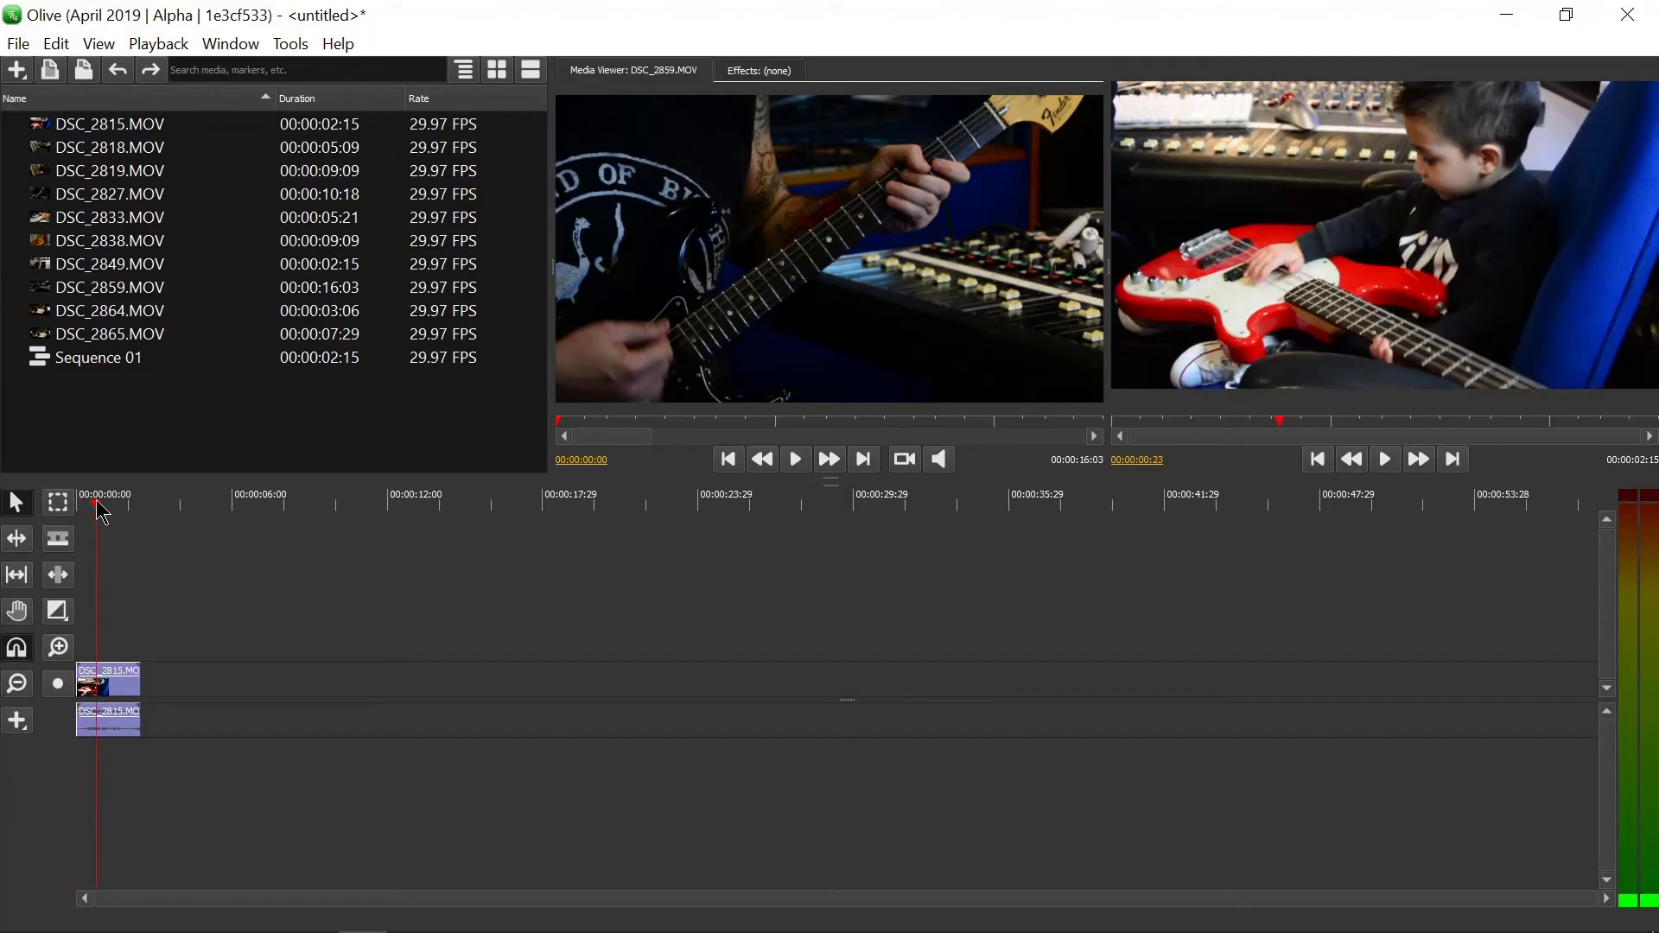
Step: Undo and redo the creation of Sequence 01 repeatedly, finishing with the sequence undone
click(119, 70)
click(150, 70)
click(120, 72)
click(150, 73)
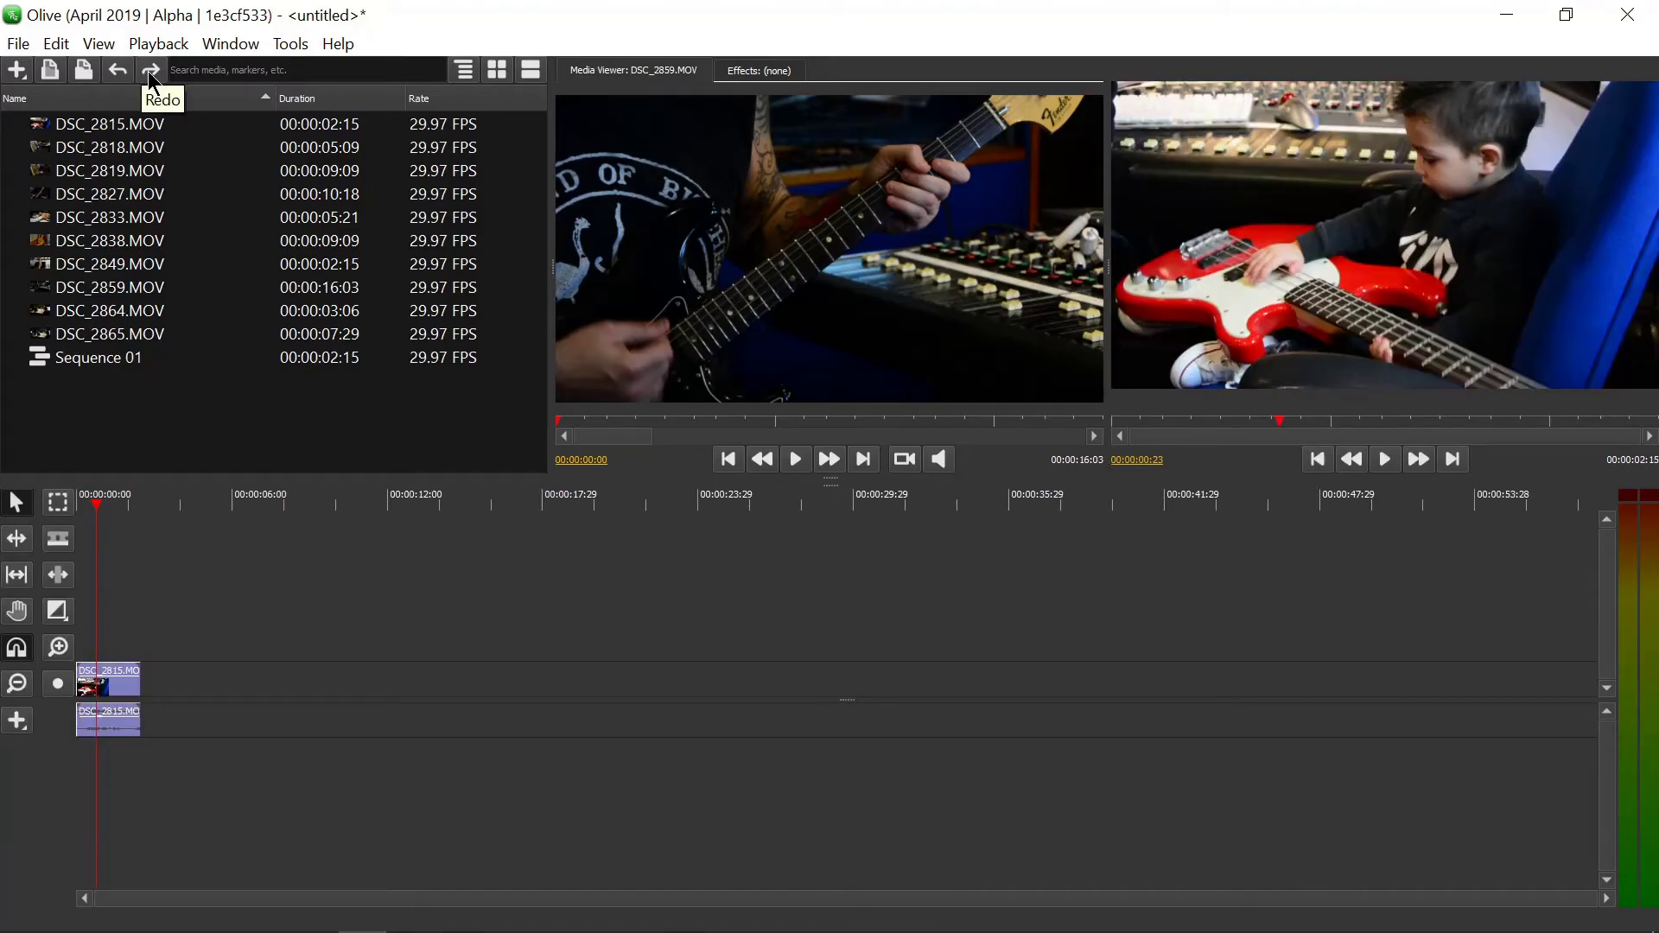
key(ctrl+z)
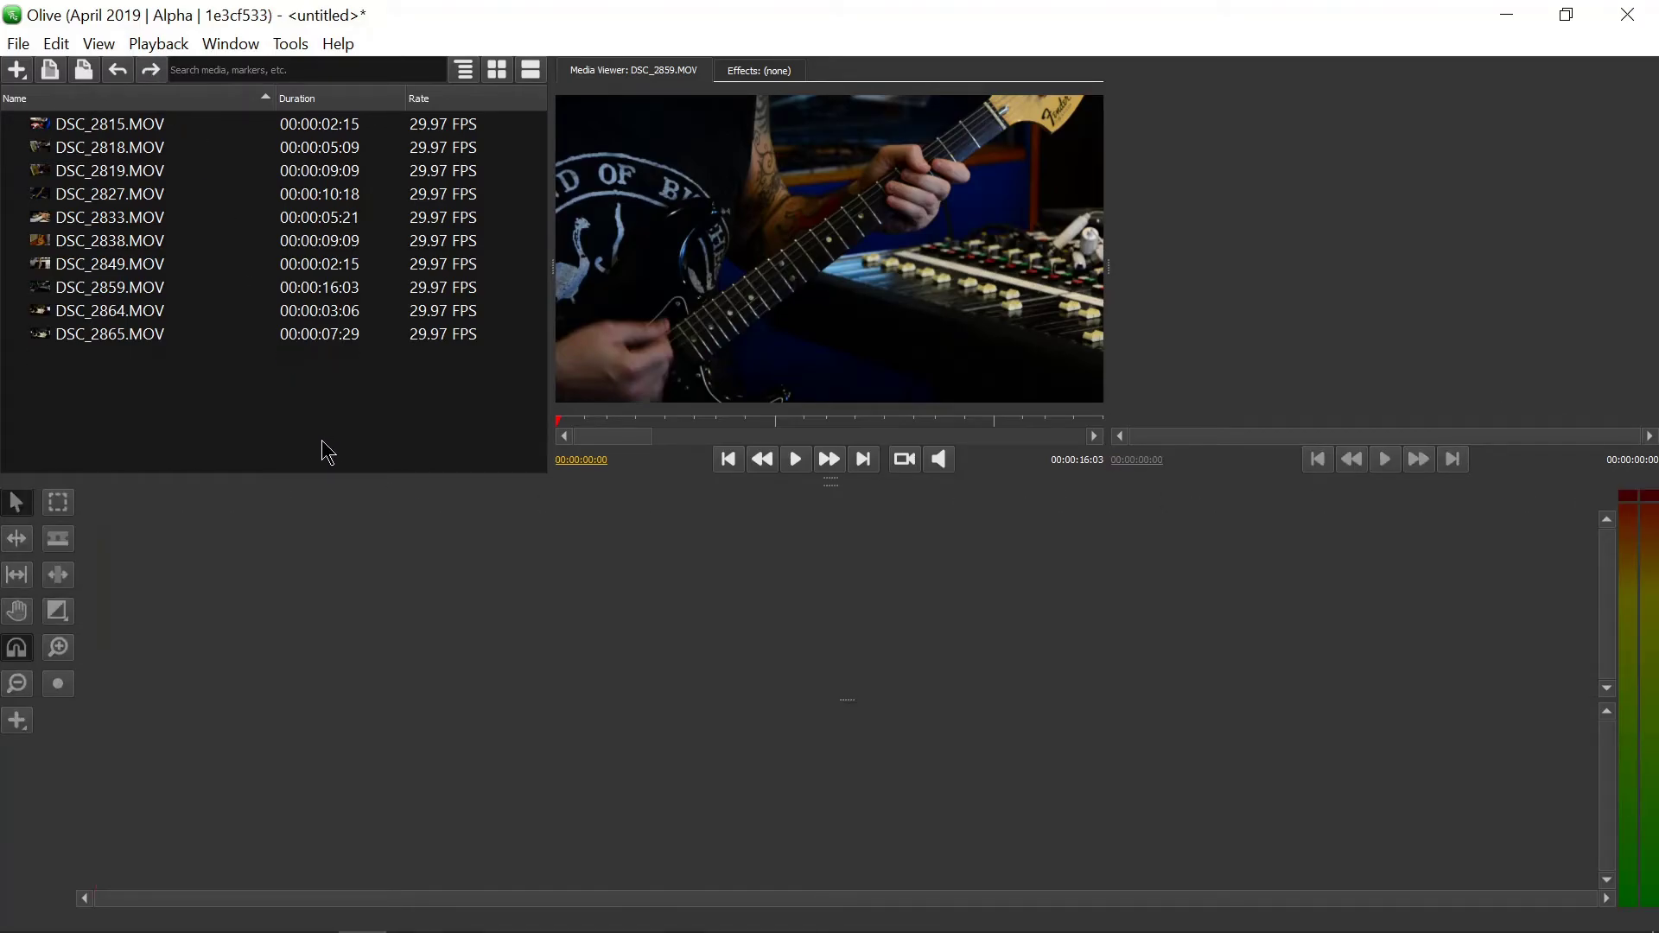
Step: Place DSC_2815.MOV in the empty timeline to generate a new sequence from it
key(ctrl+z)
key(ctrl+shift+z)
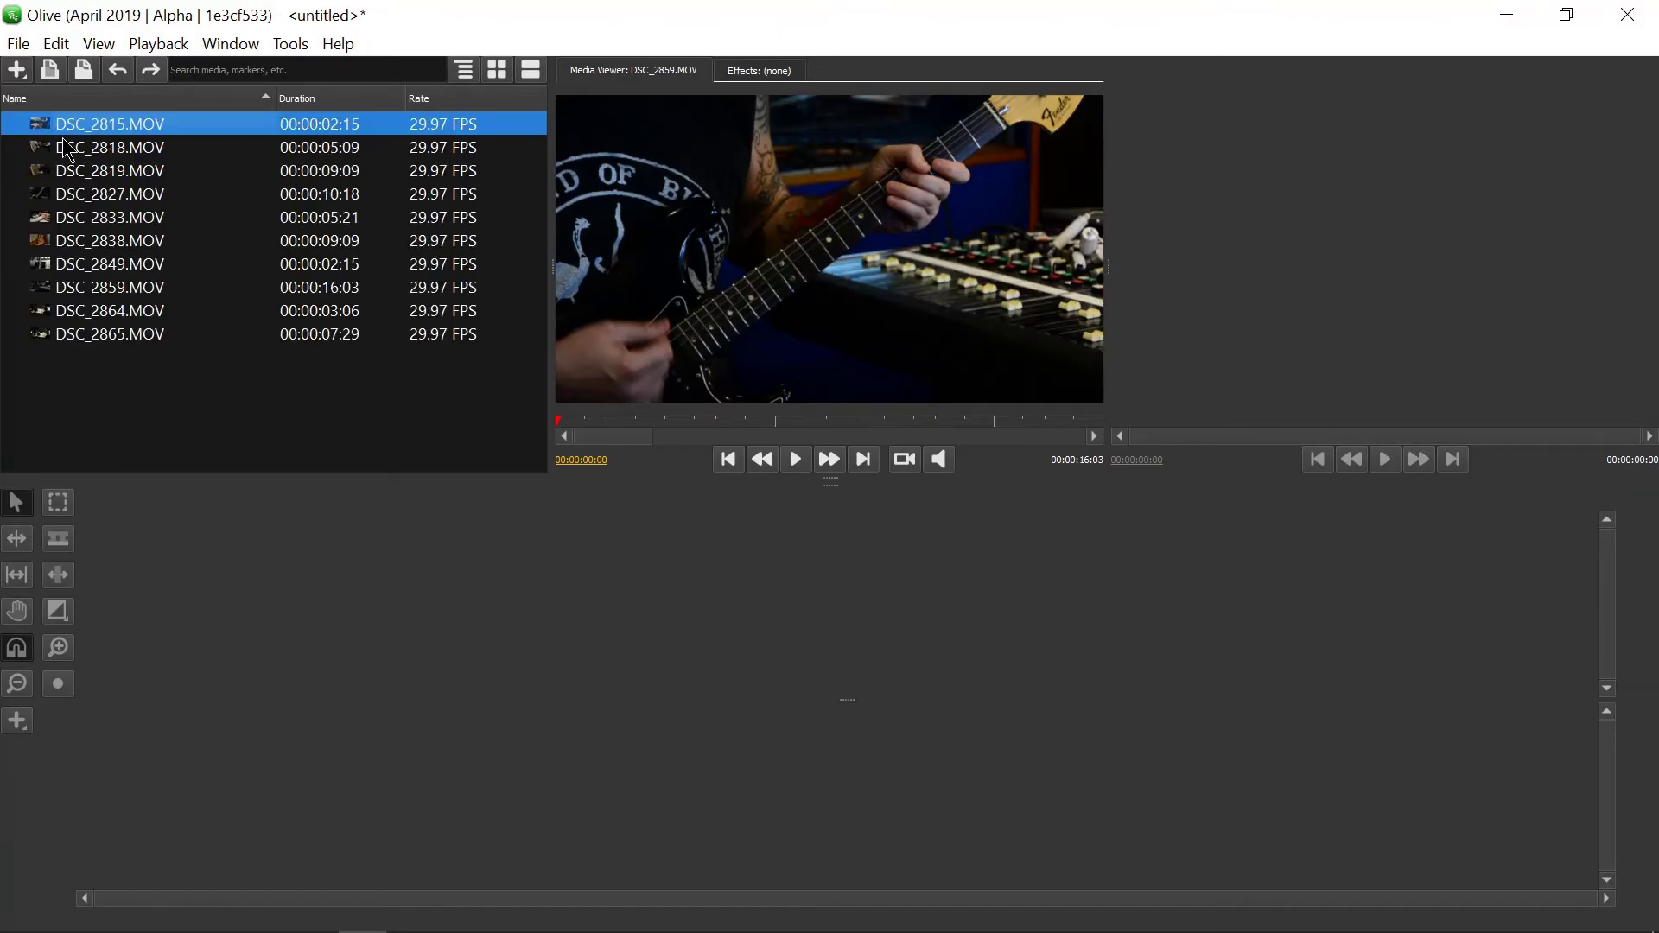
drag(47, 130, 233, 674)
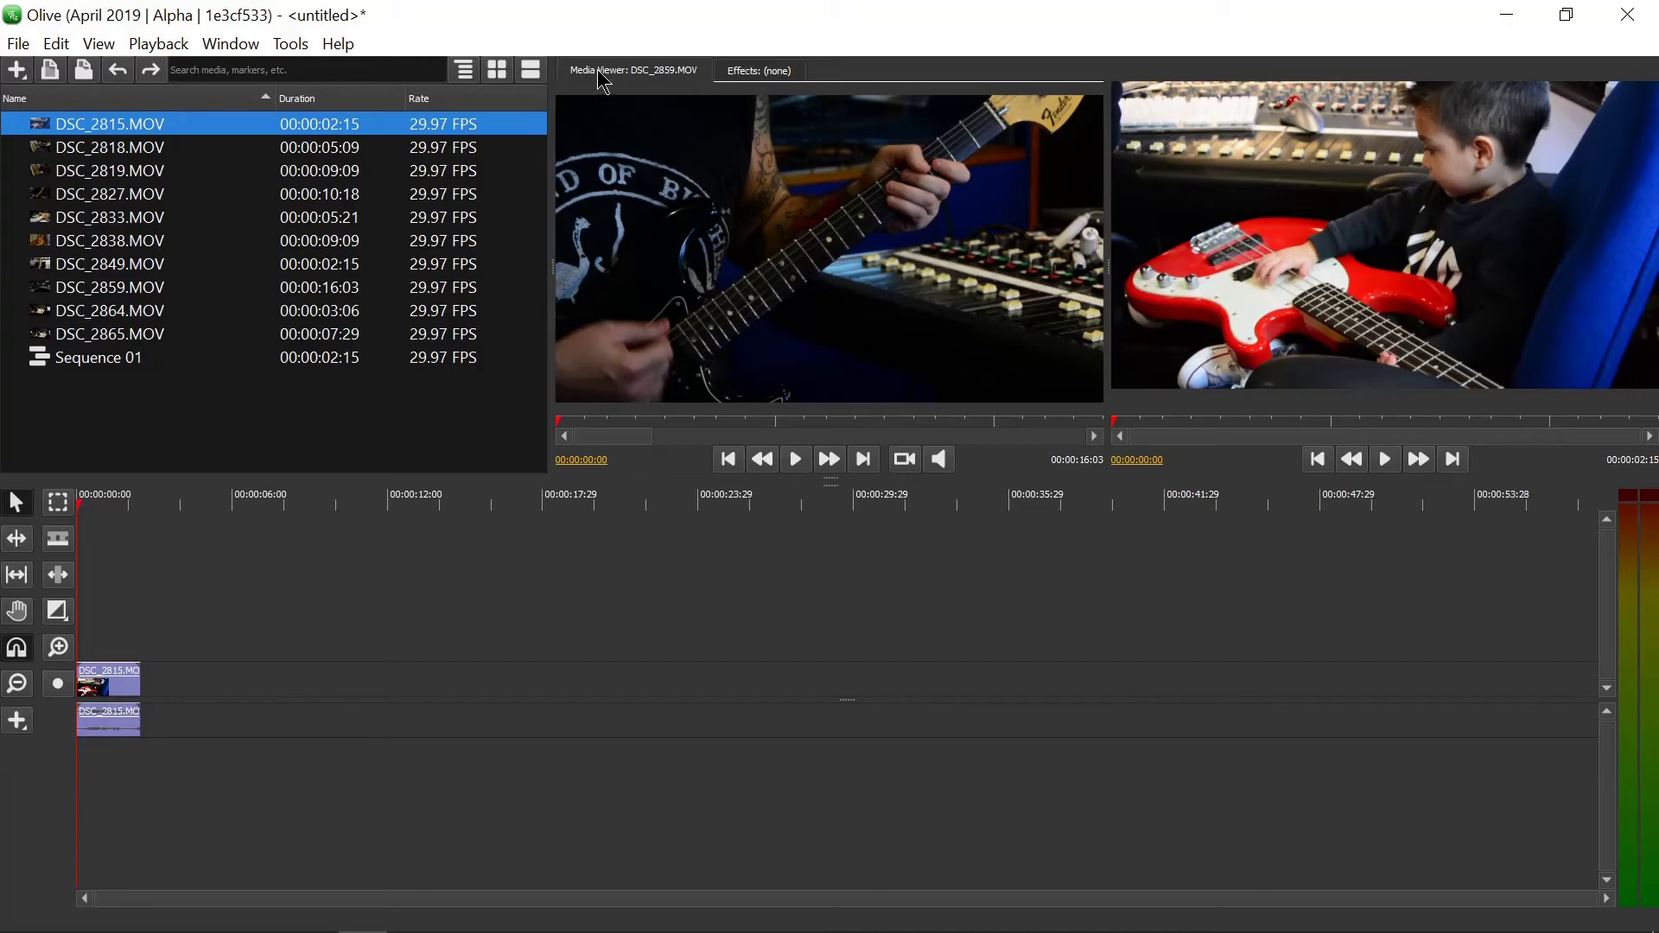
Step: Show the effects of the timeline clip with the playhead at 00:00:00:23 and set its horizontal position to 85
click(739, 72)
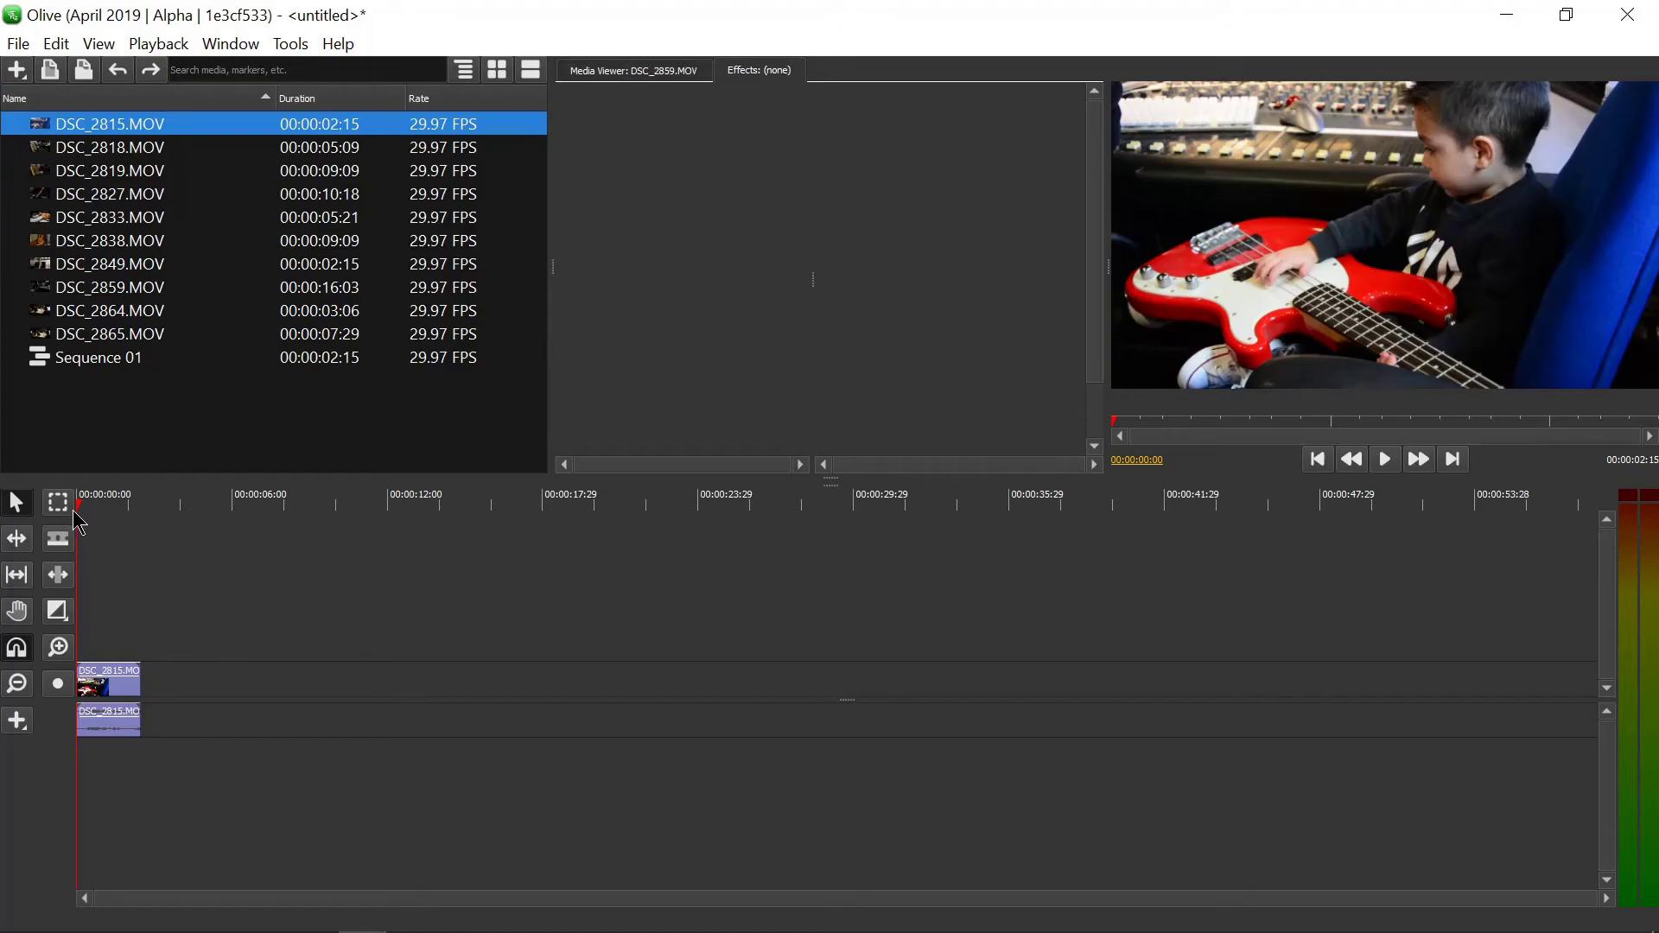
click(103, 508)
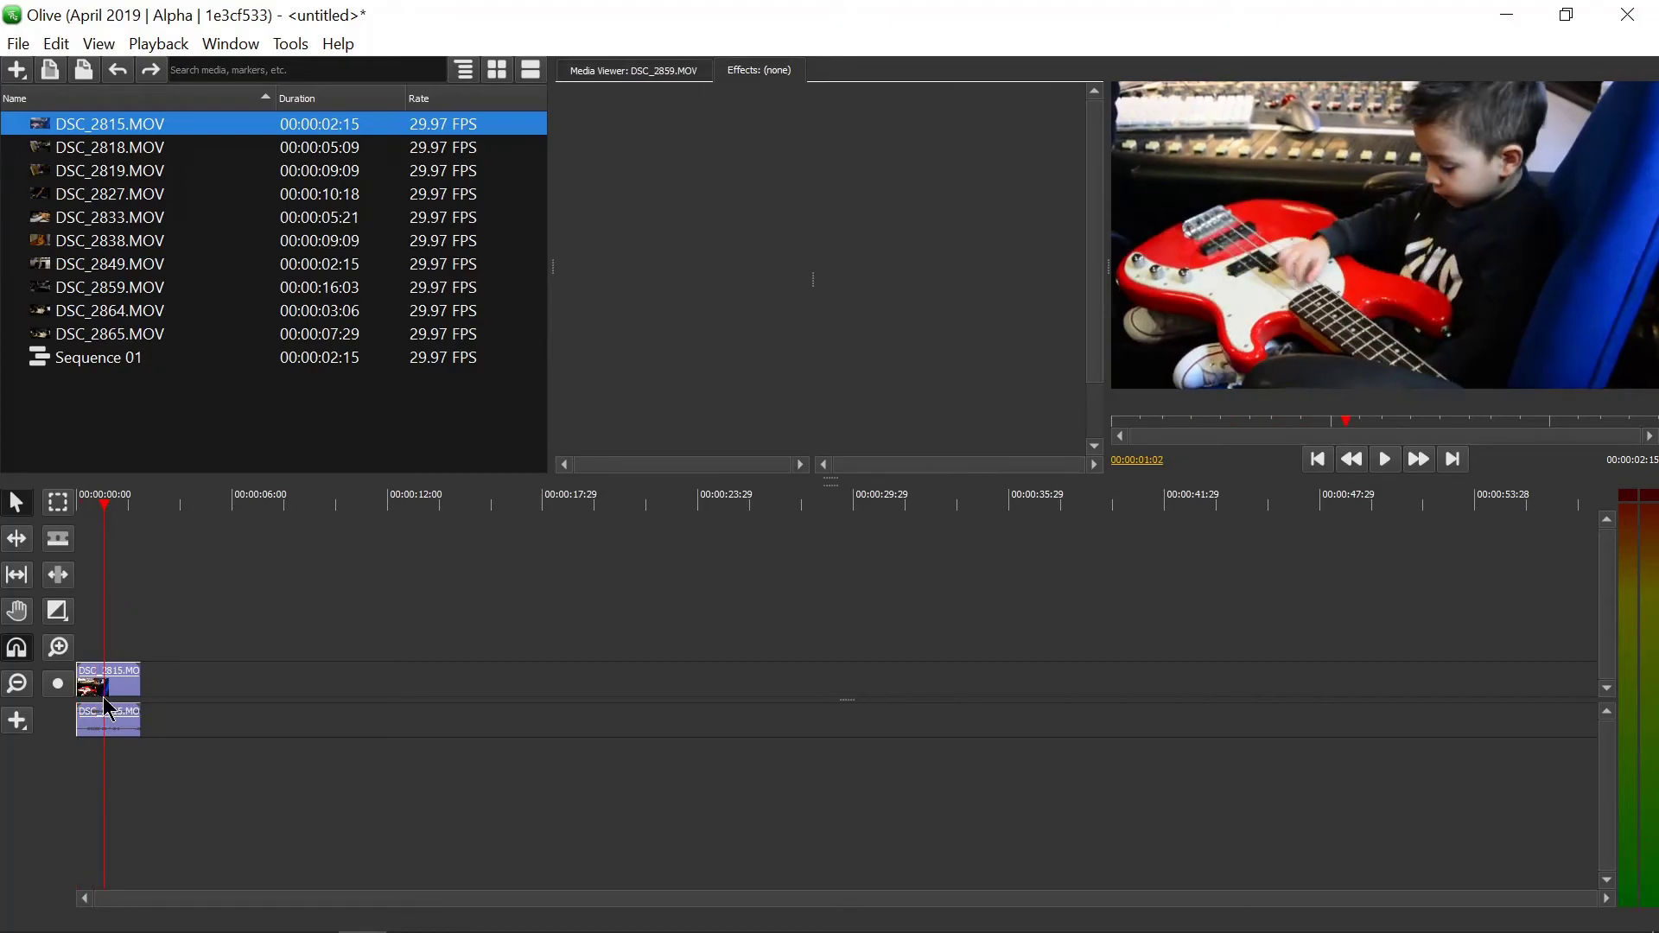
click(121, 685)
click(97, 508)
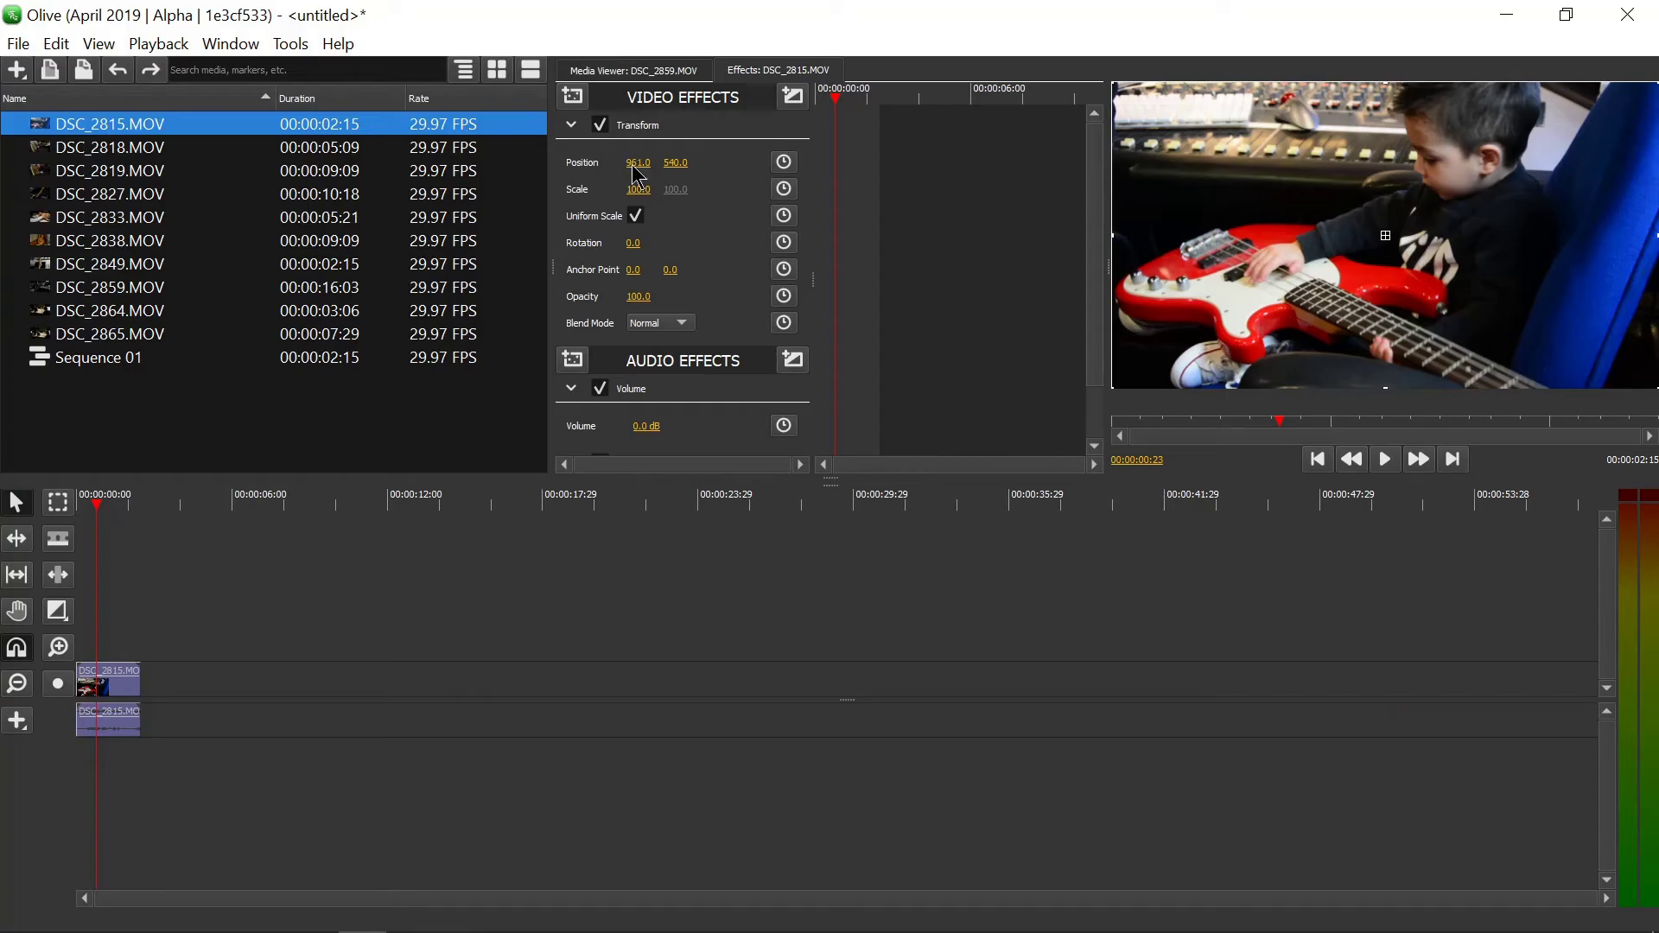
click(637, 164)
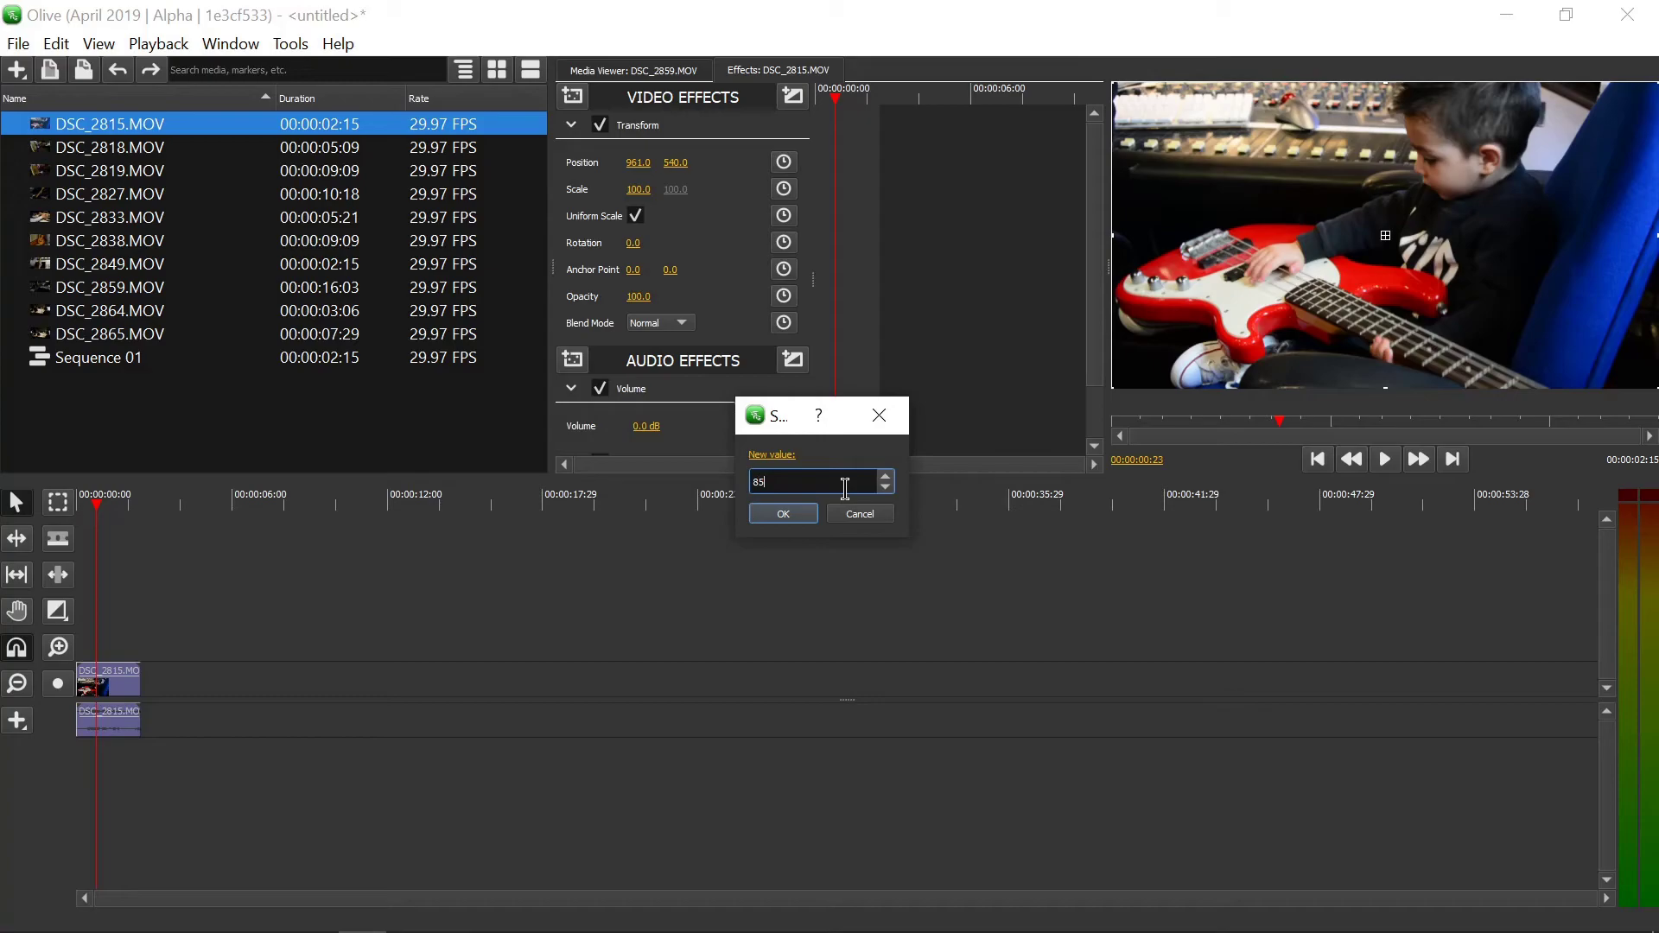
key(Return)
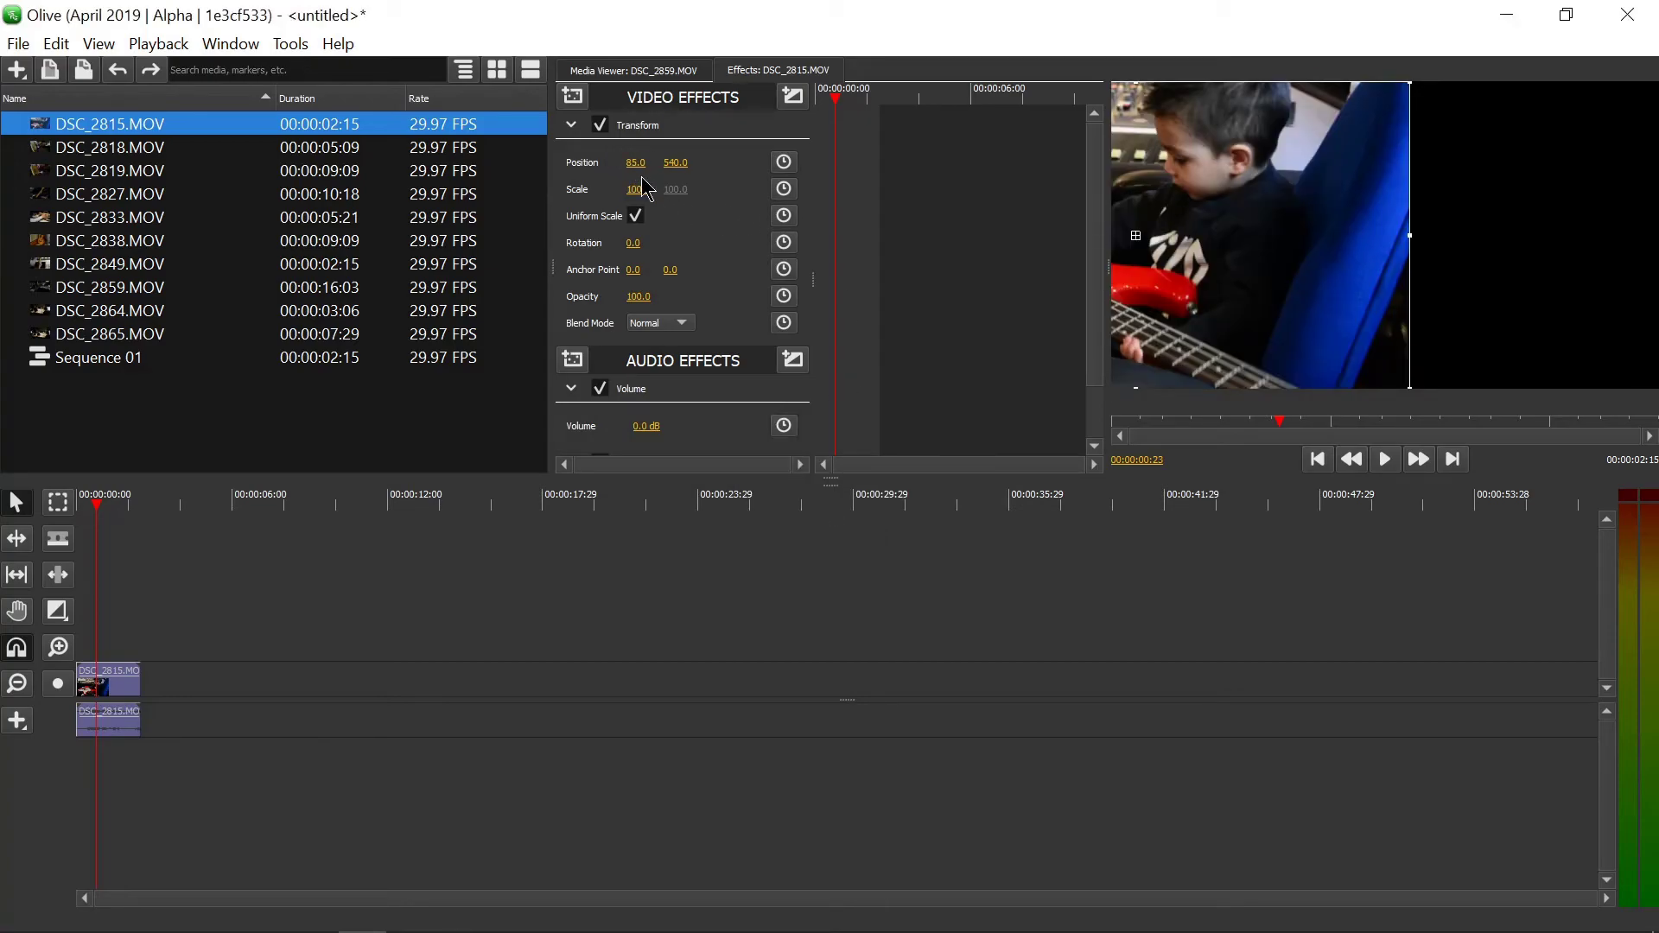
Step: Set the clip's audio volume to 94 dB and its pan to 95
drag(1094, 194, 1092, 251)
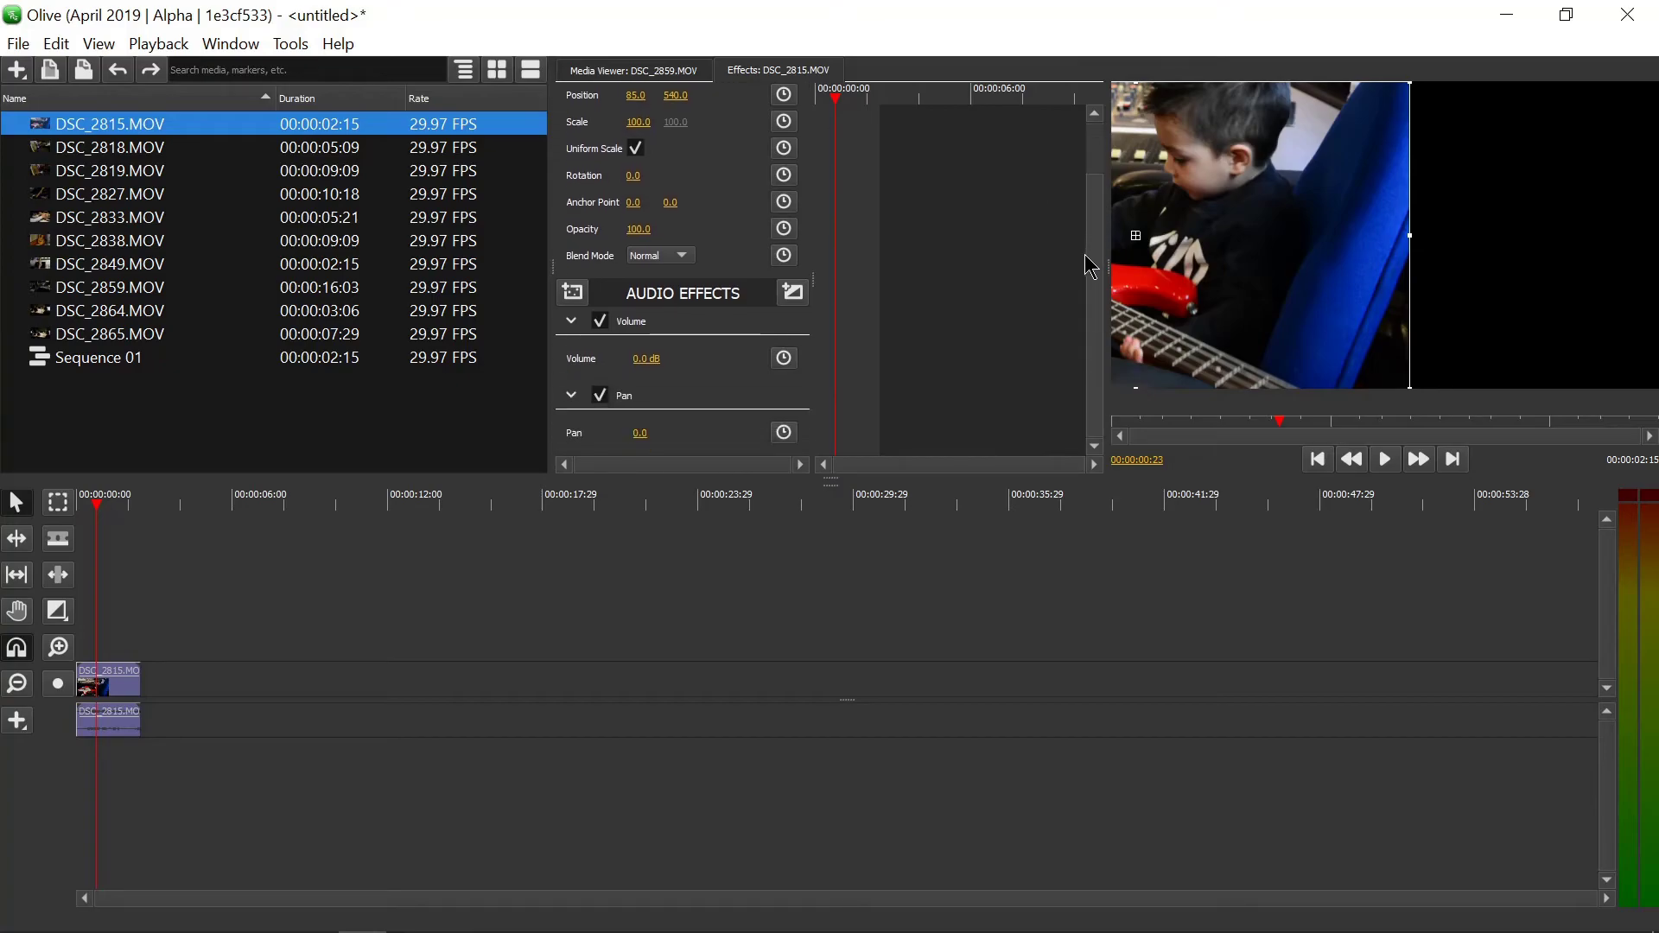
click(646, 358)
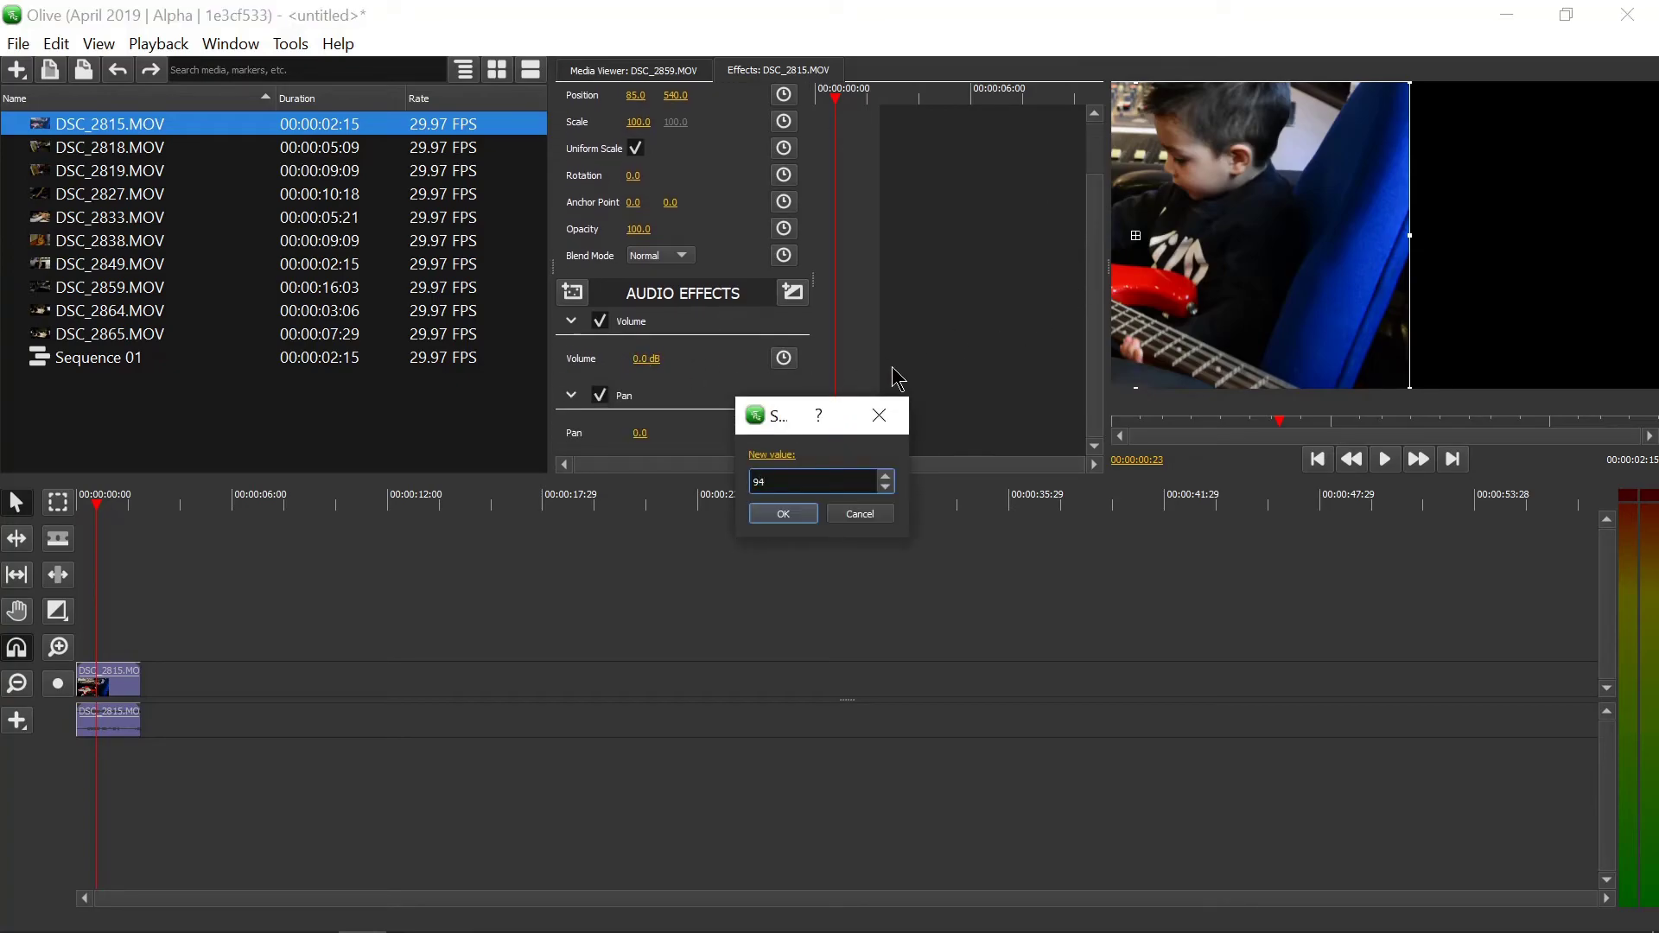
key(Return)
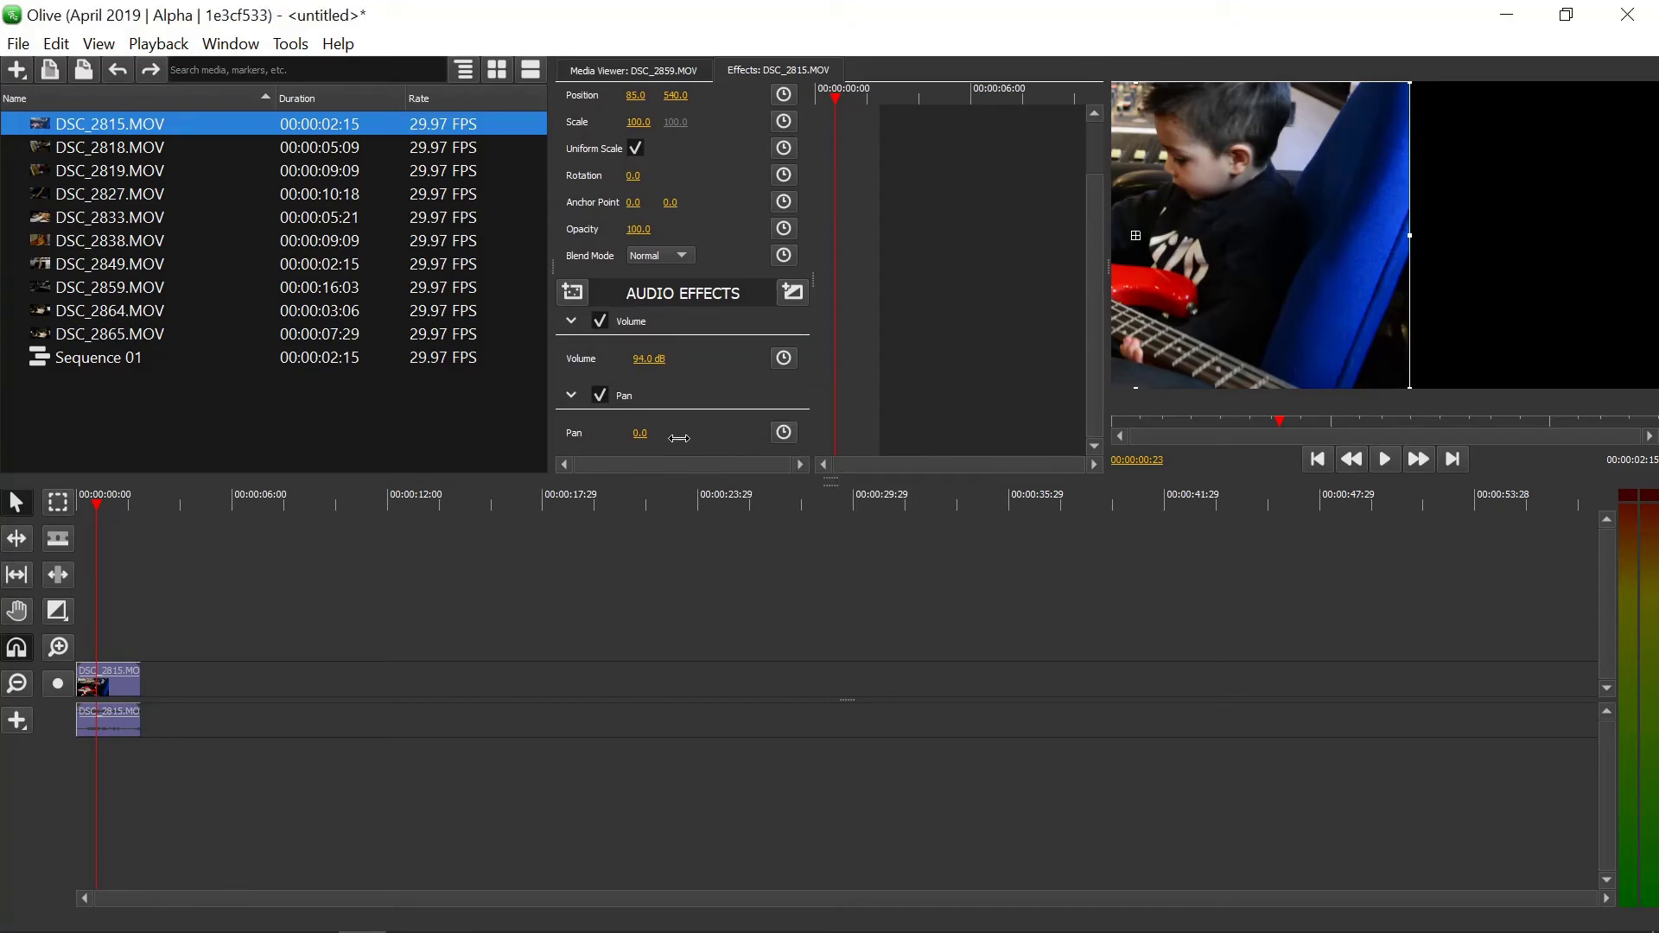
click(640, 433)
text(95)
key(Return)
Step: Set the clip's opacity to 54 in its Transform effect
click(666, 256)
click(646, 244)
click(640, 232)
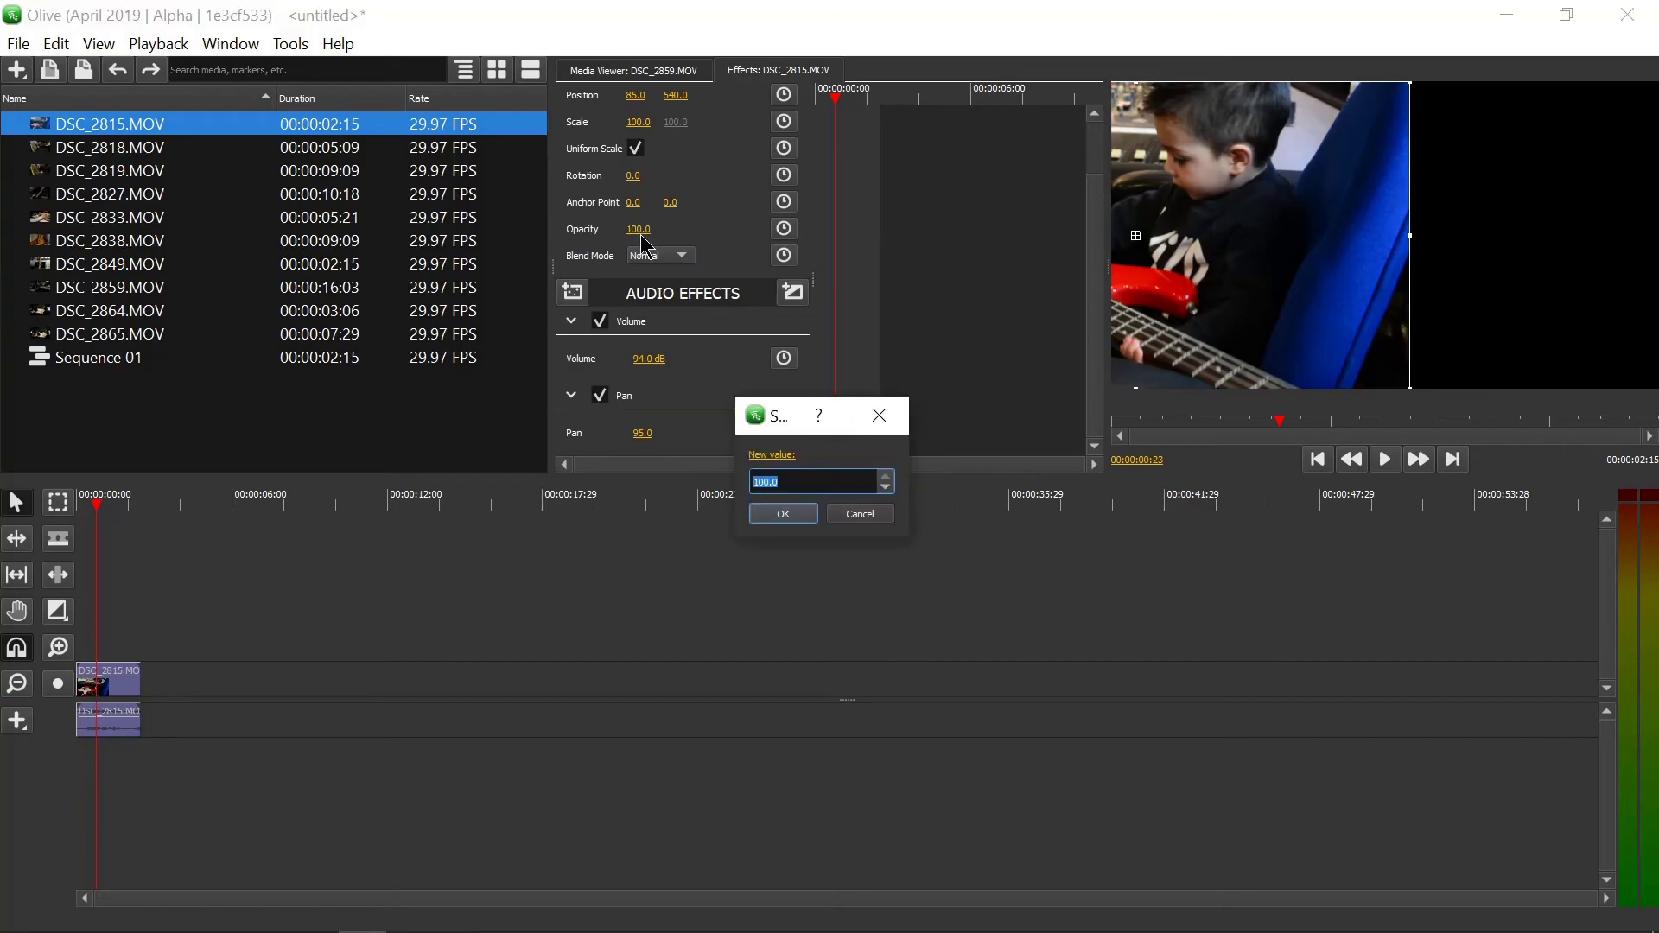
text(54)
key(Return)
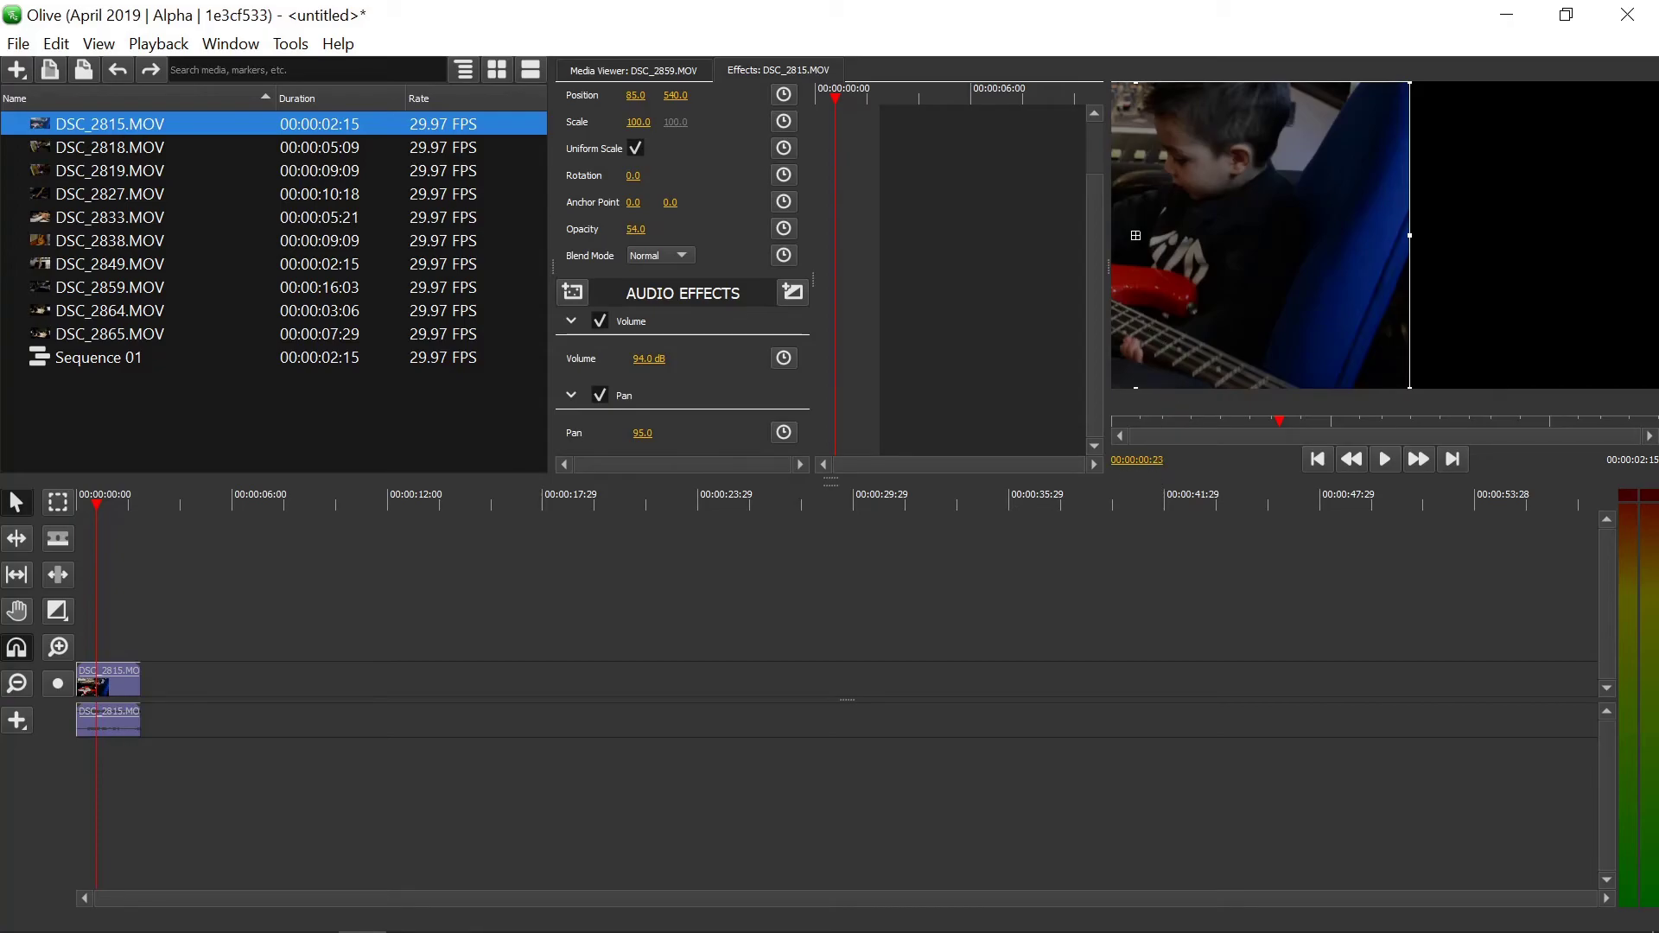
Step: Move the sequence playhead to 00:00:01:22 by entering 52 as its new timecode value
click(1149, 461)
text(52)
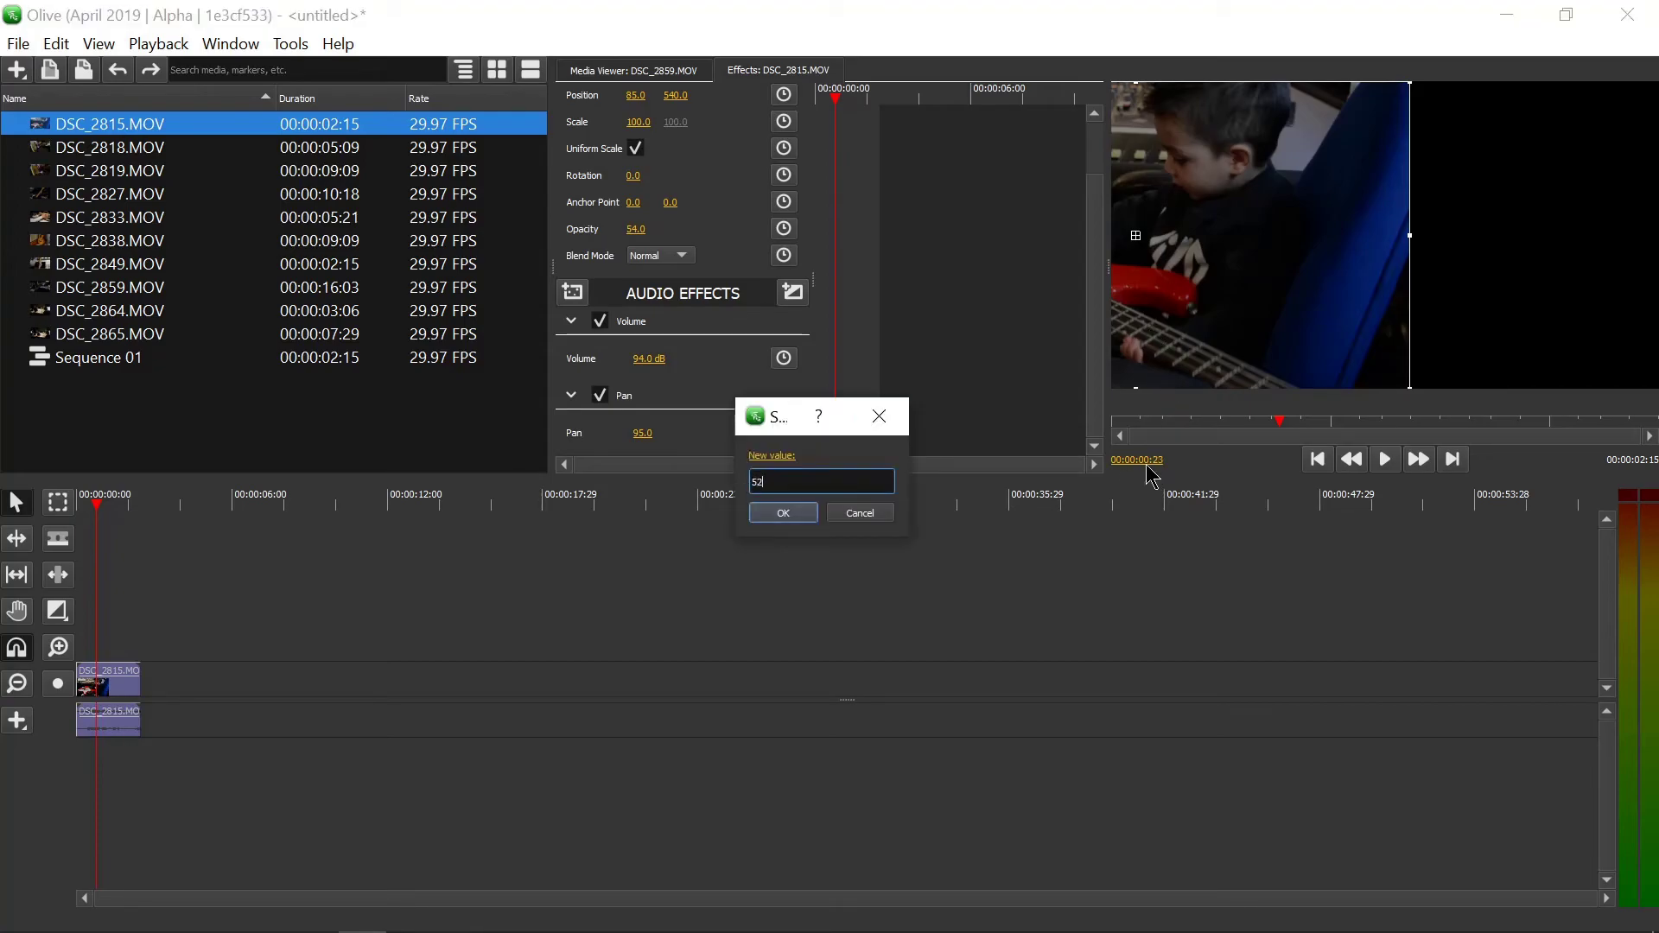
key(Return)
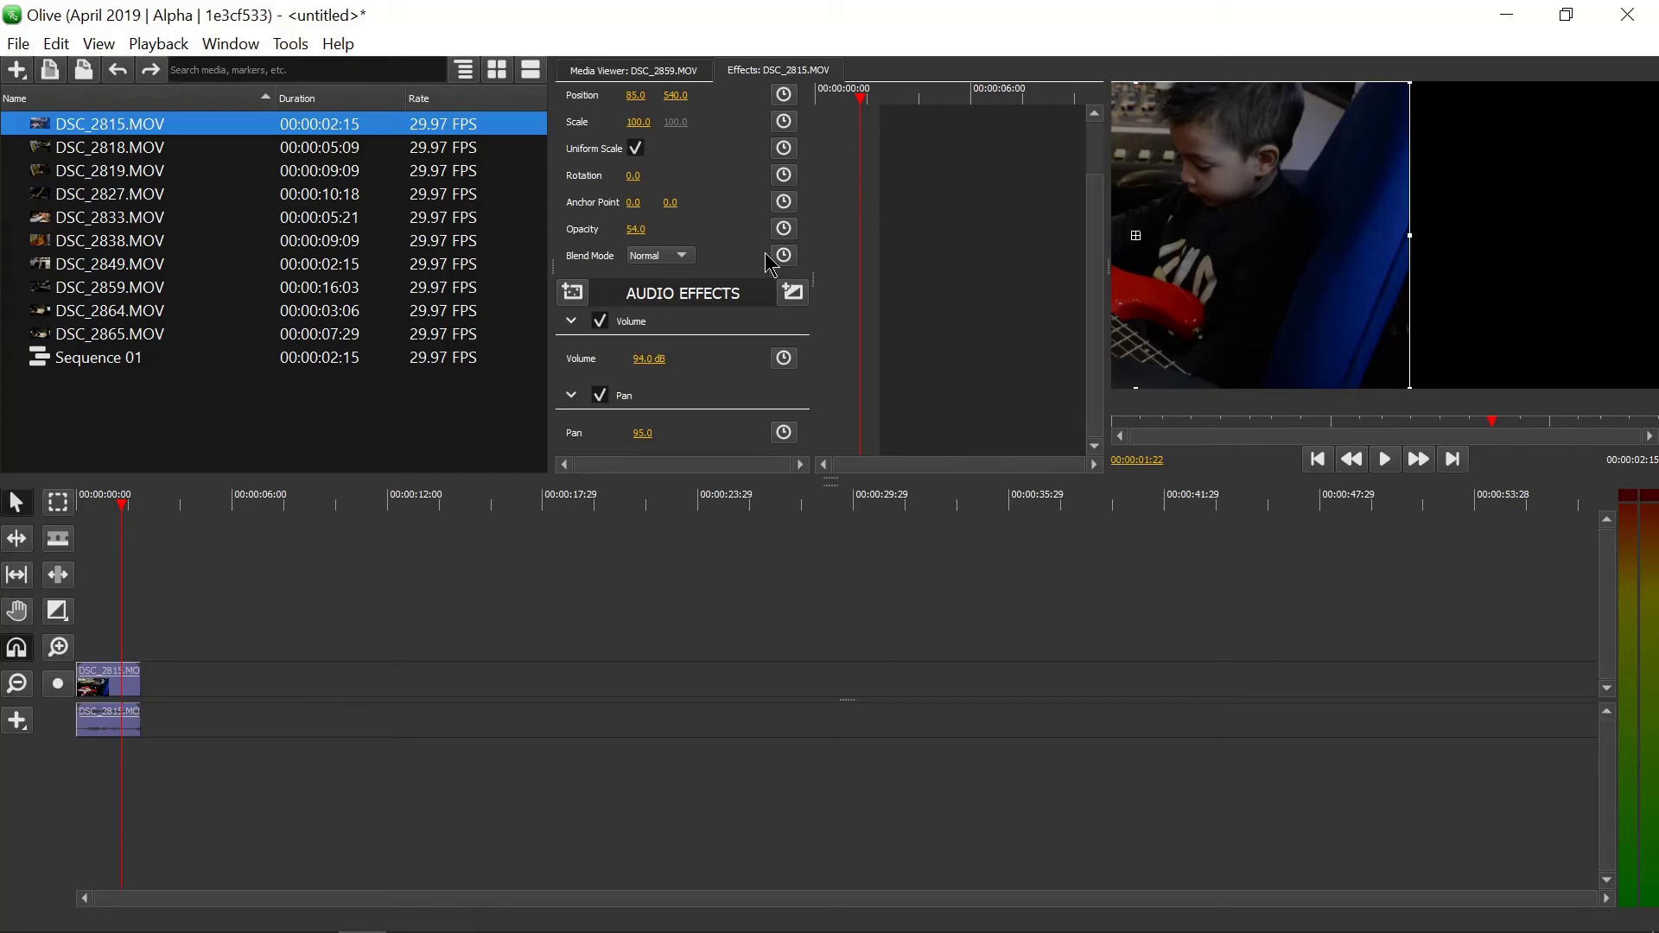
Step: Slide the clip's horizontal position value up to about 1553 in the Transform effect
scroll(1099, 220, up, 1)
scroll(1100, 221, up, 3)
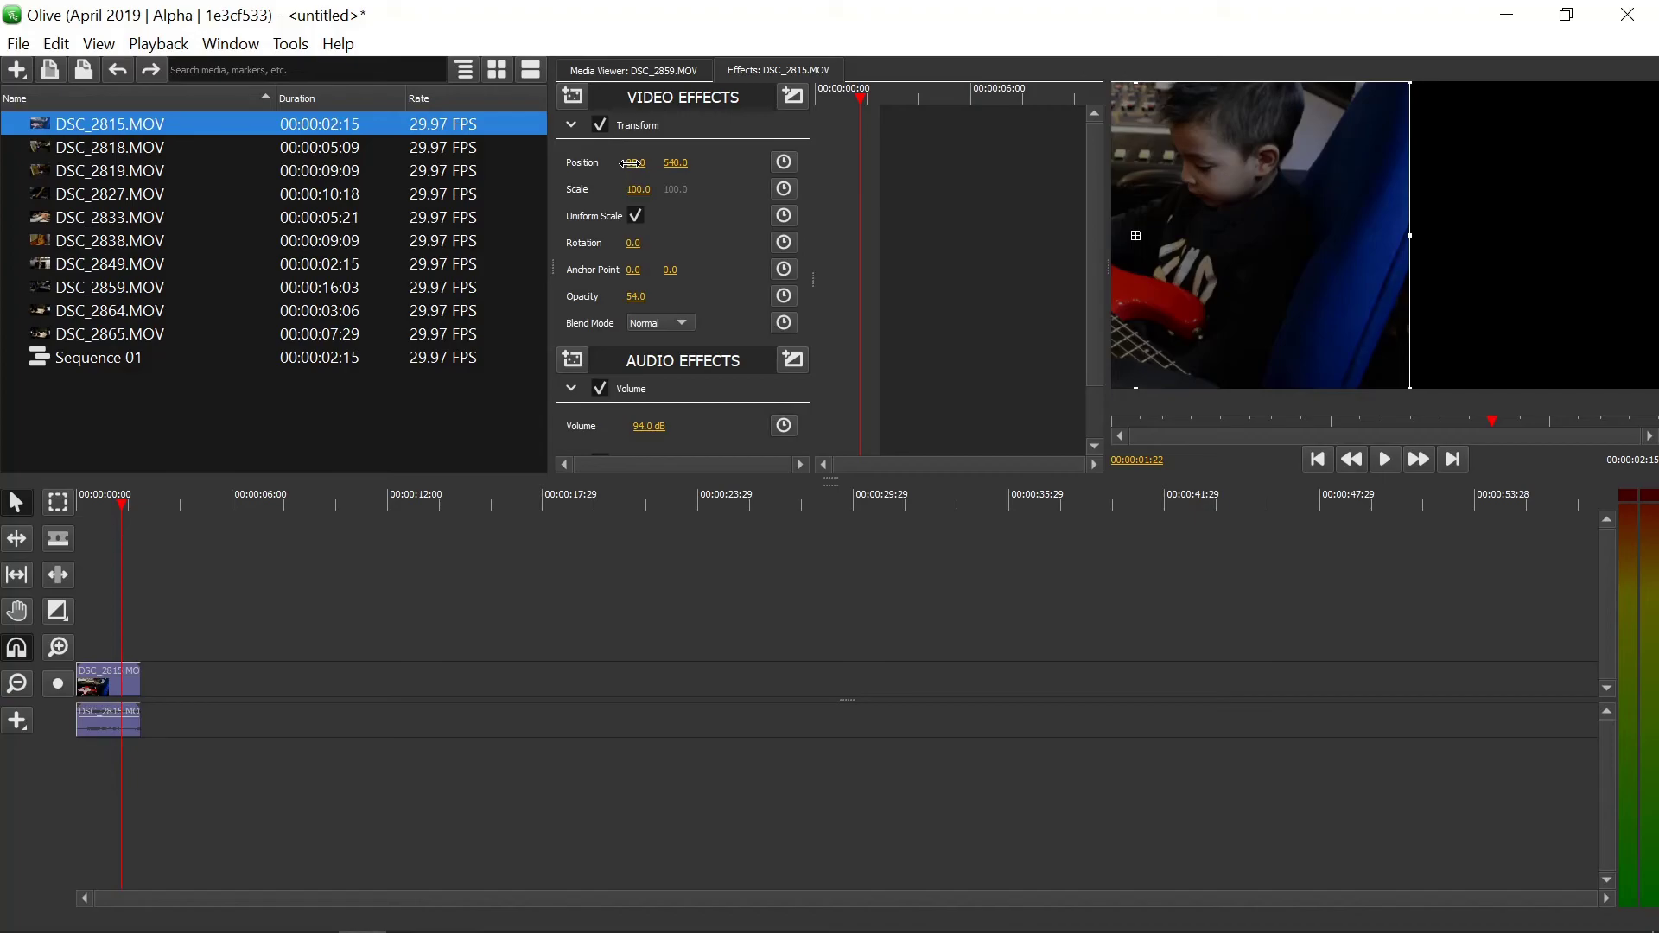
drag(635, 163, 638, 163)
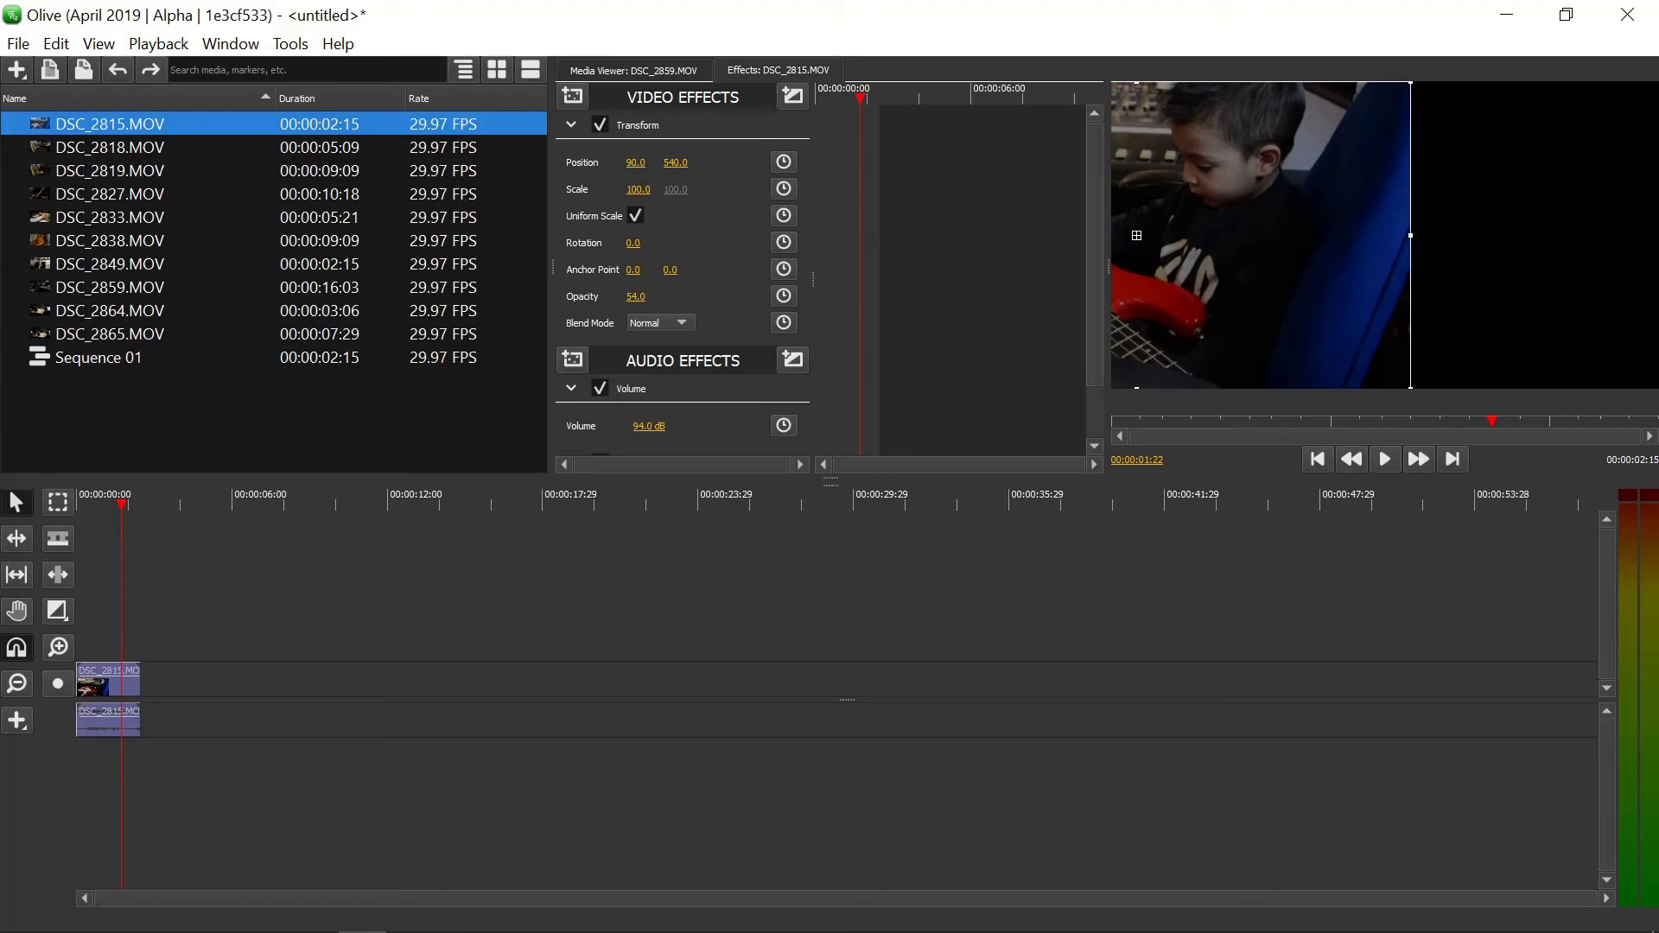
drag(636, 163, 1563, 162)
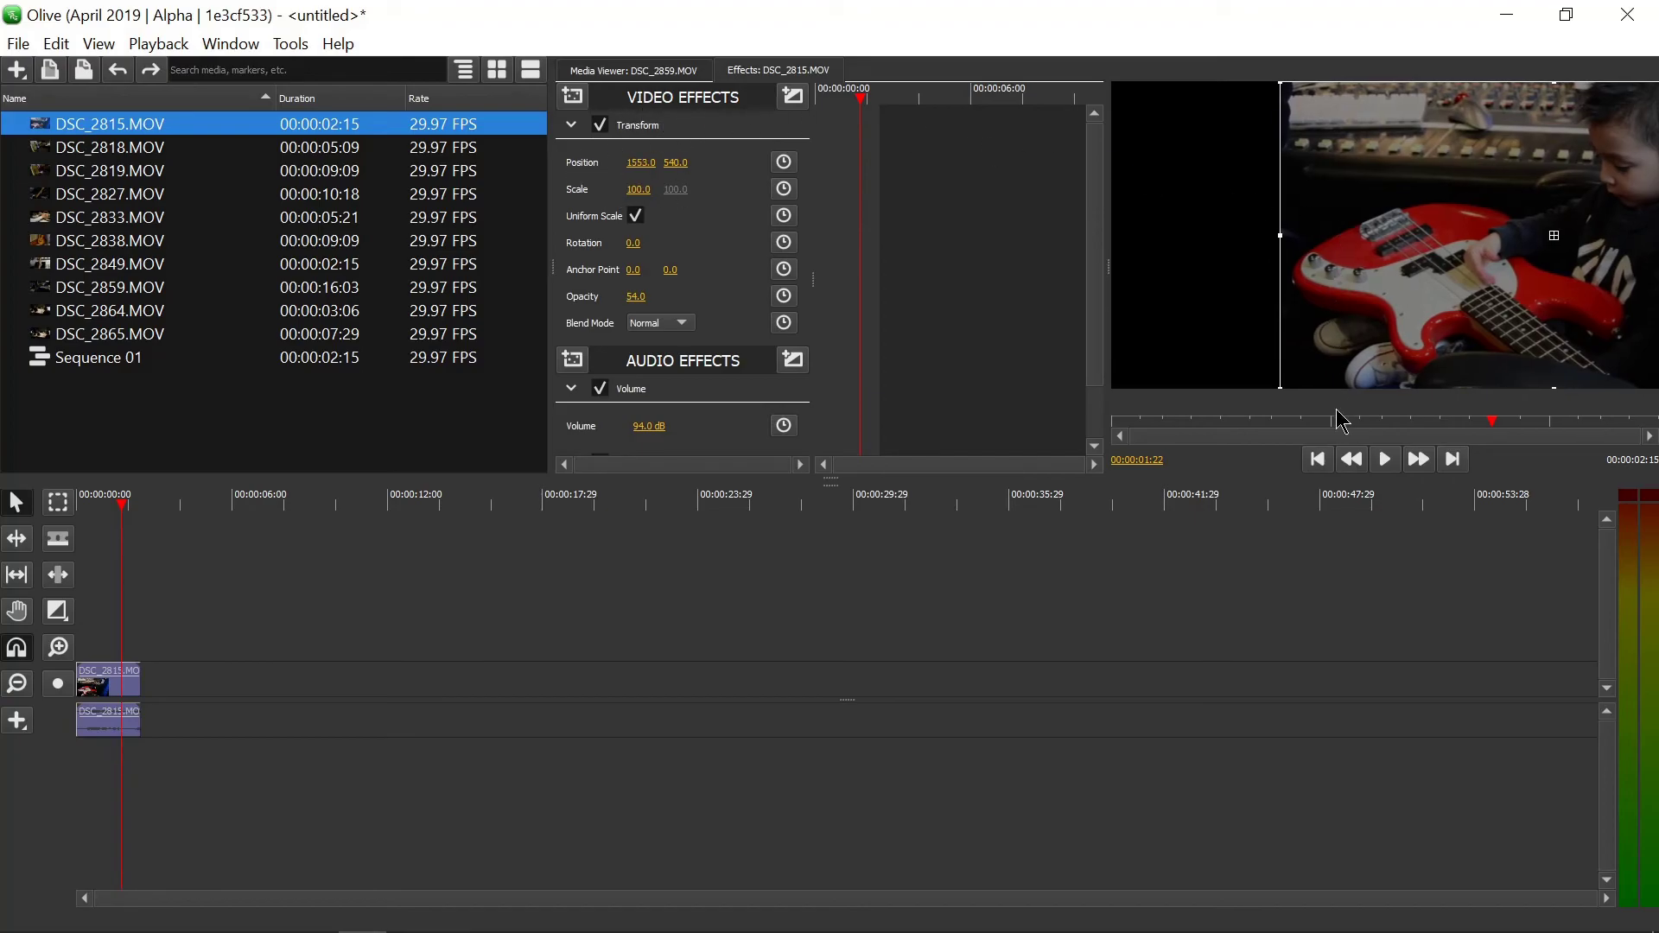
Step: Reselect the timeline clip and reposition its picture to about 856, 444, undoing one further trial move
click(1244, 577)
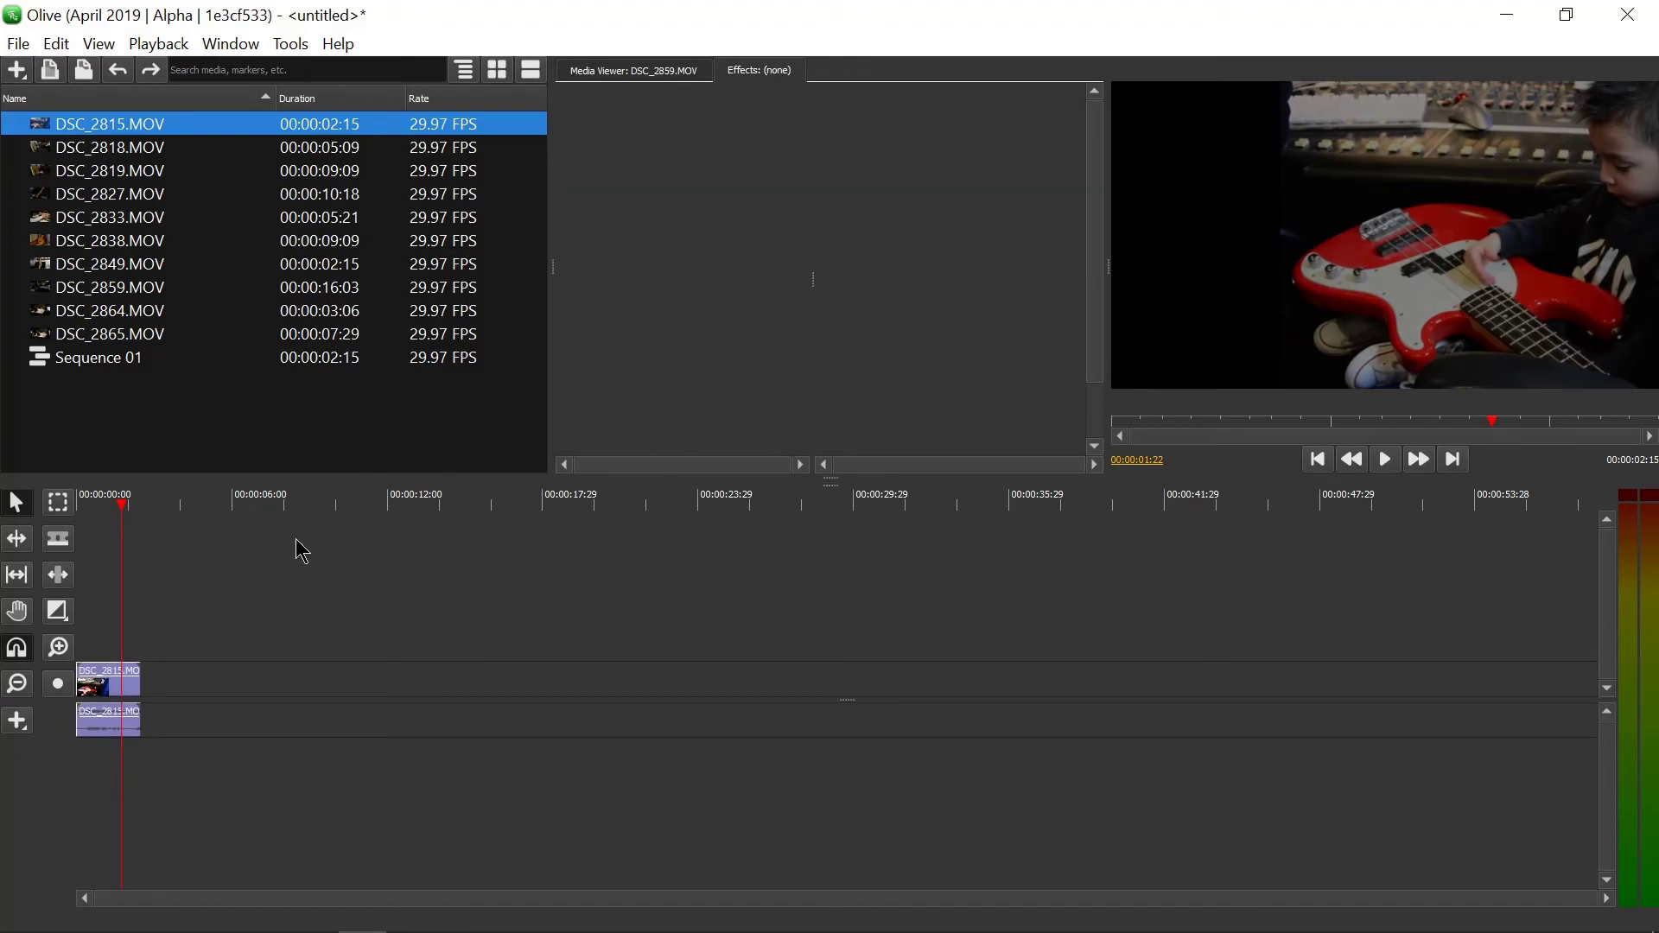
click(108, 679)
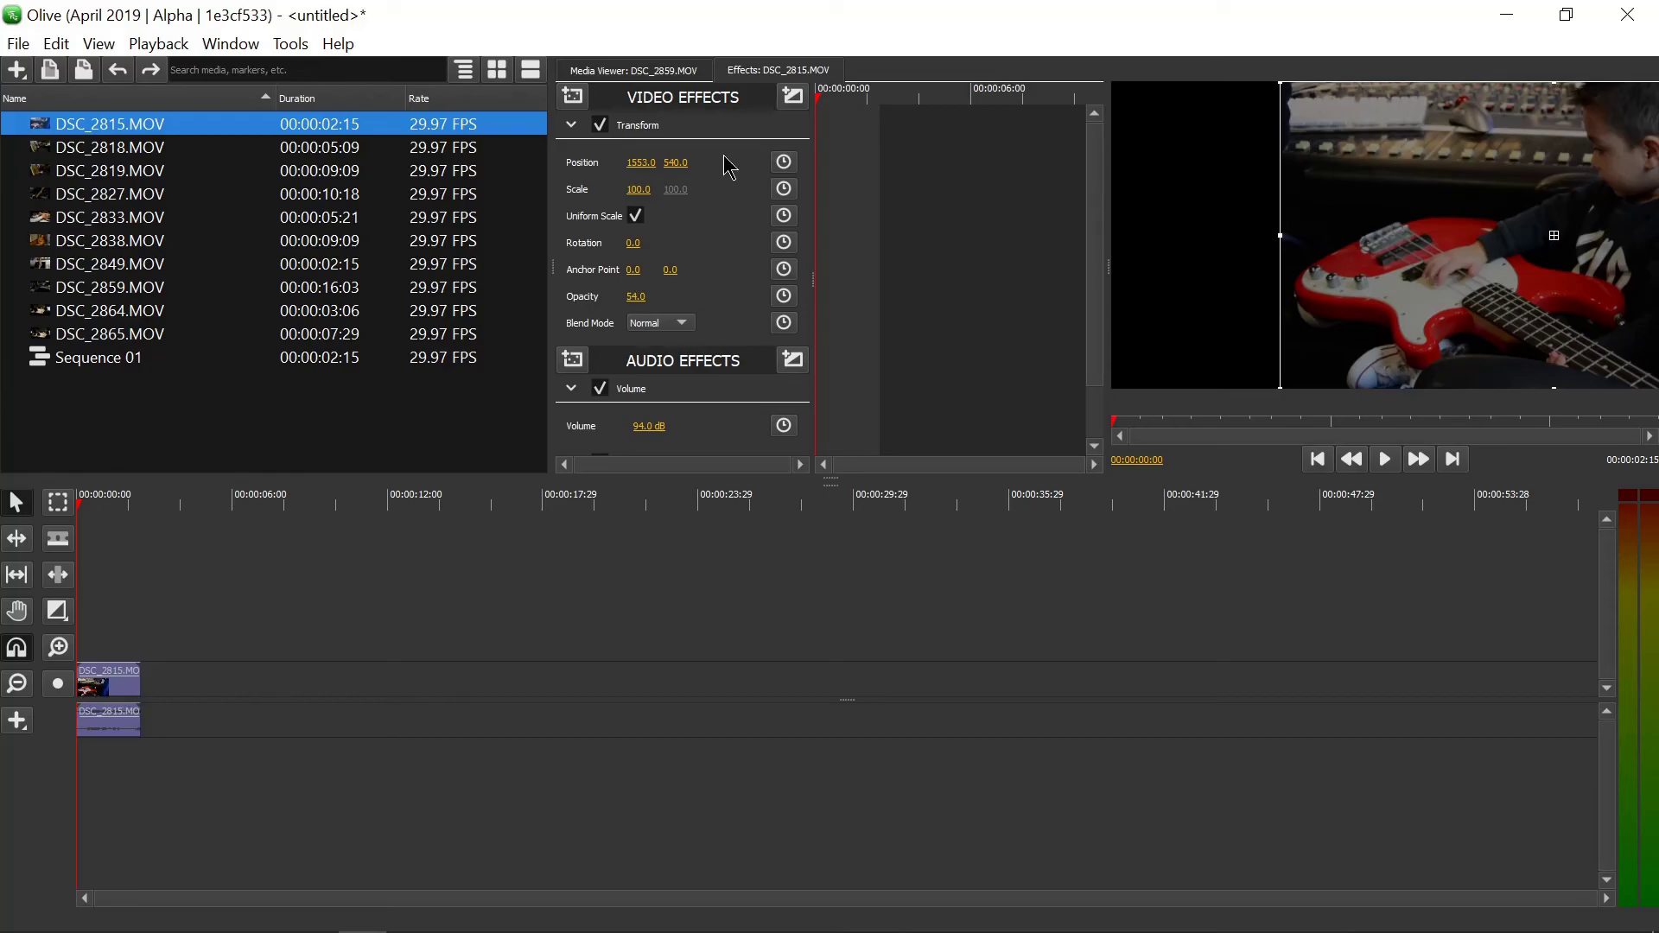
drag(628, 164, 709, 164)
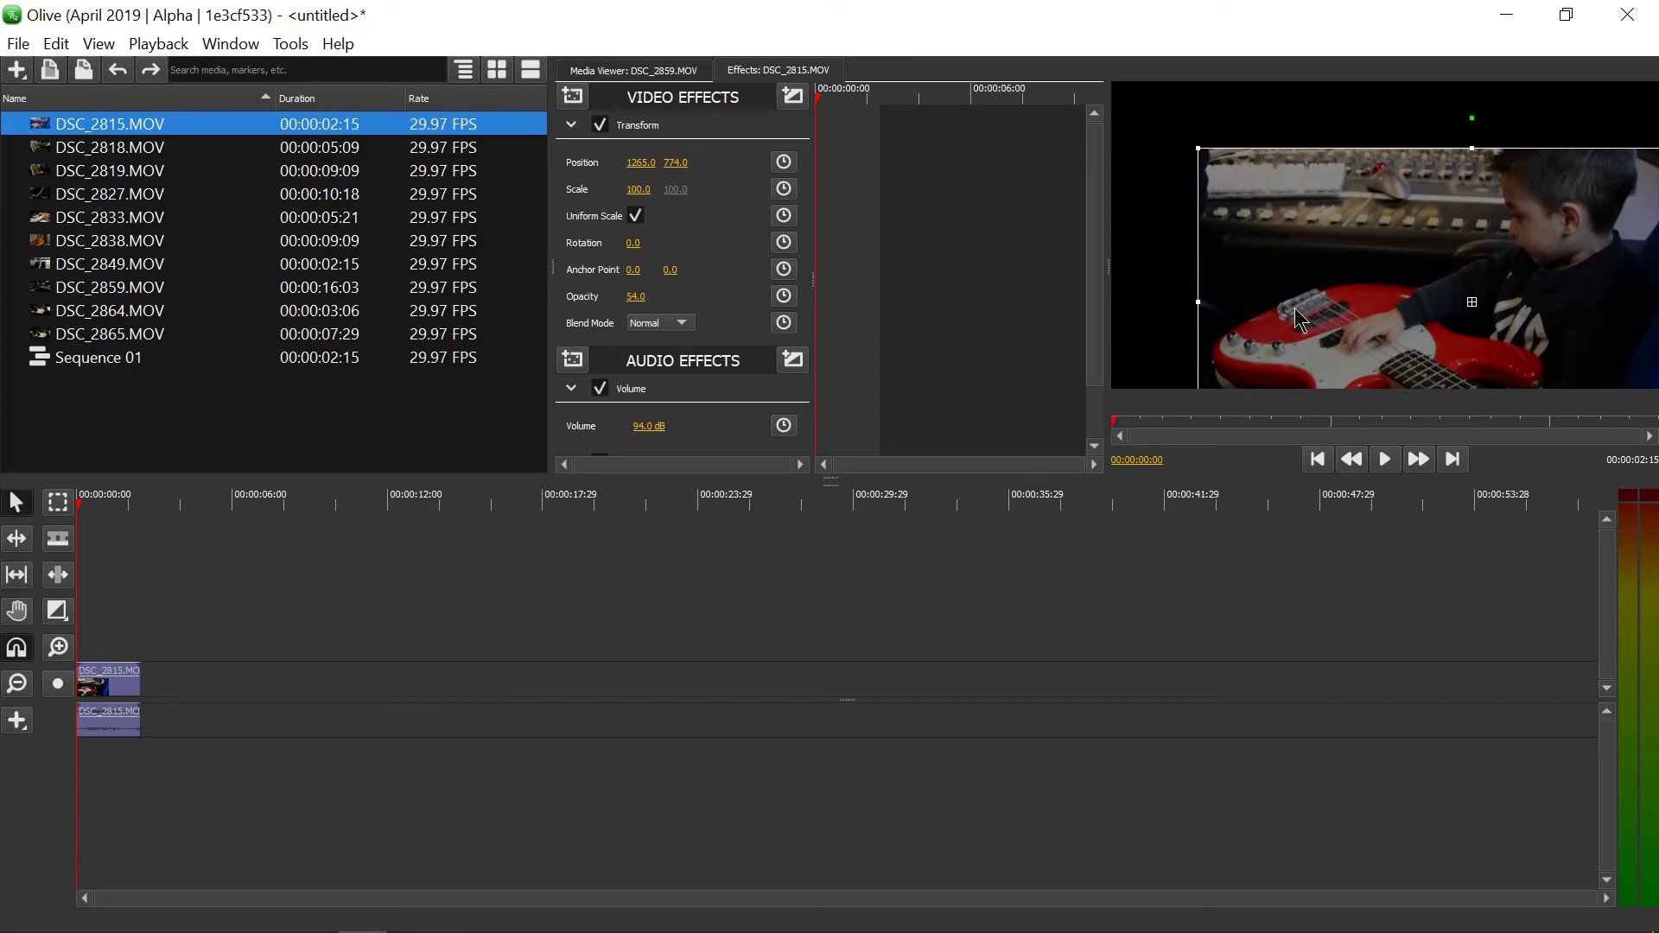
drag(1479, 273, 1313, 153)
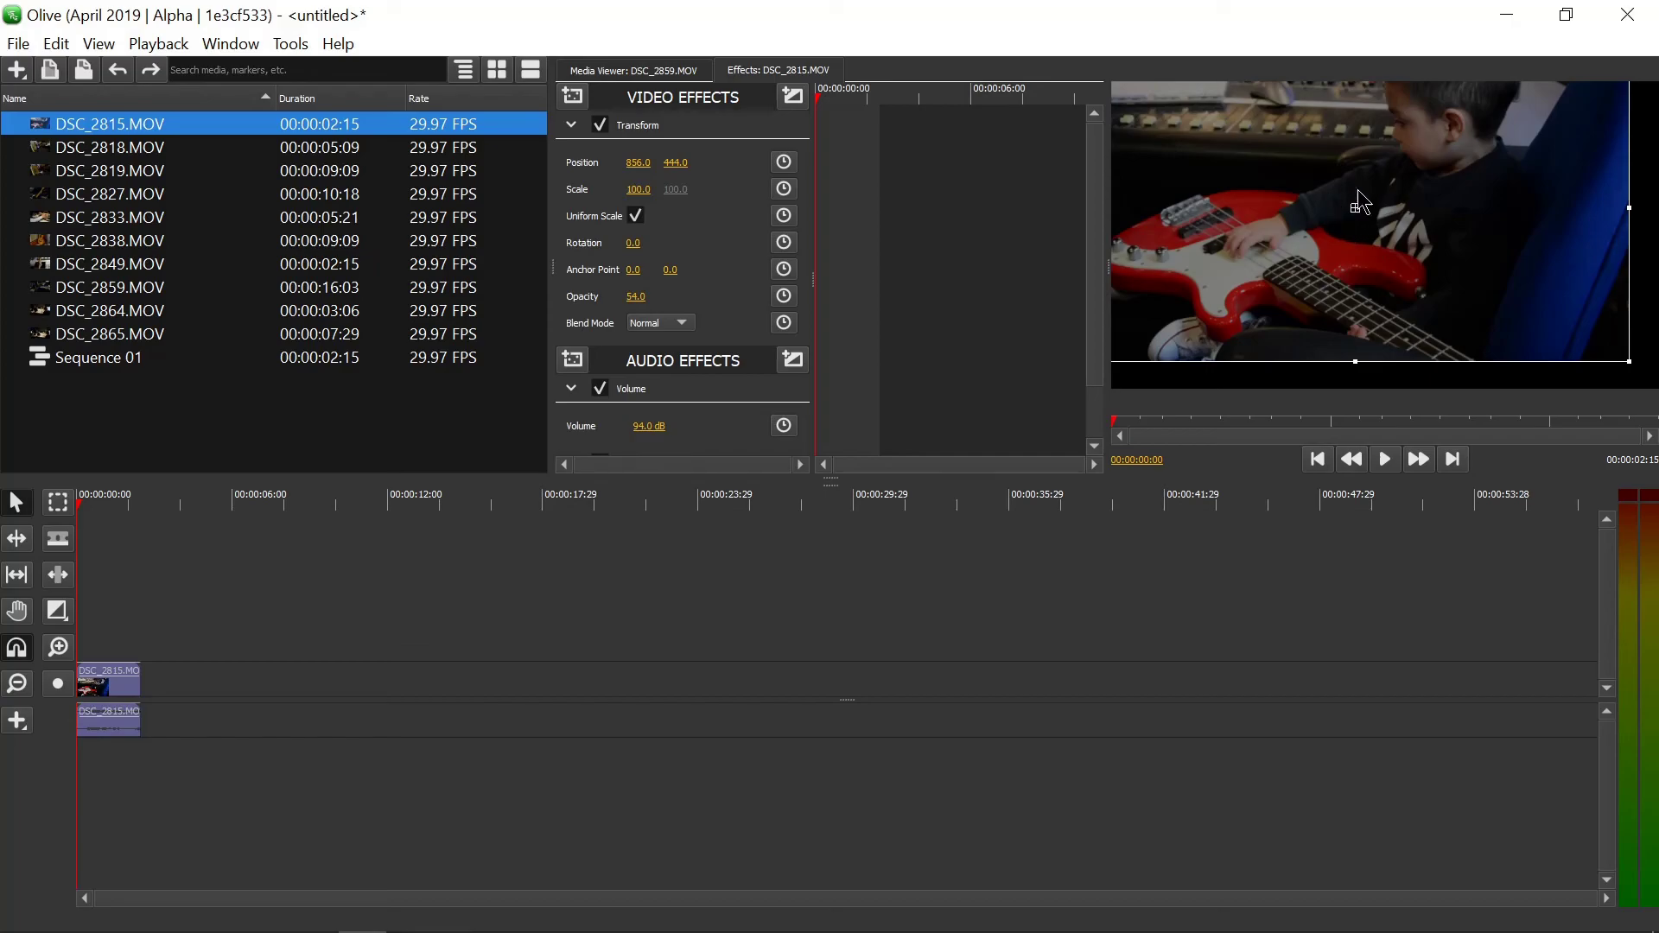
drag(1355, 208, 1457, 192)
key(ctrl+z)
Step: Scale the clip's picture down to about 43.1 and rotate it to about 45.4 degrees in the sequence viewer
drag(1627, 364, 1473, 275)
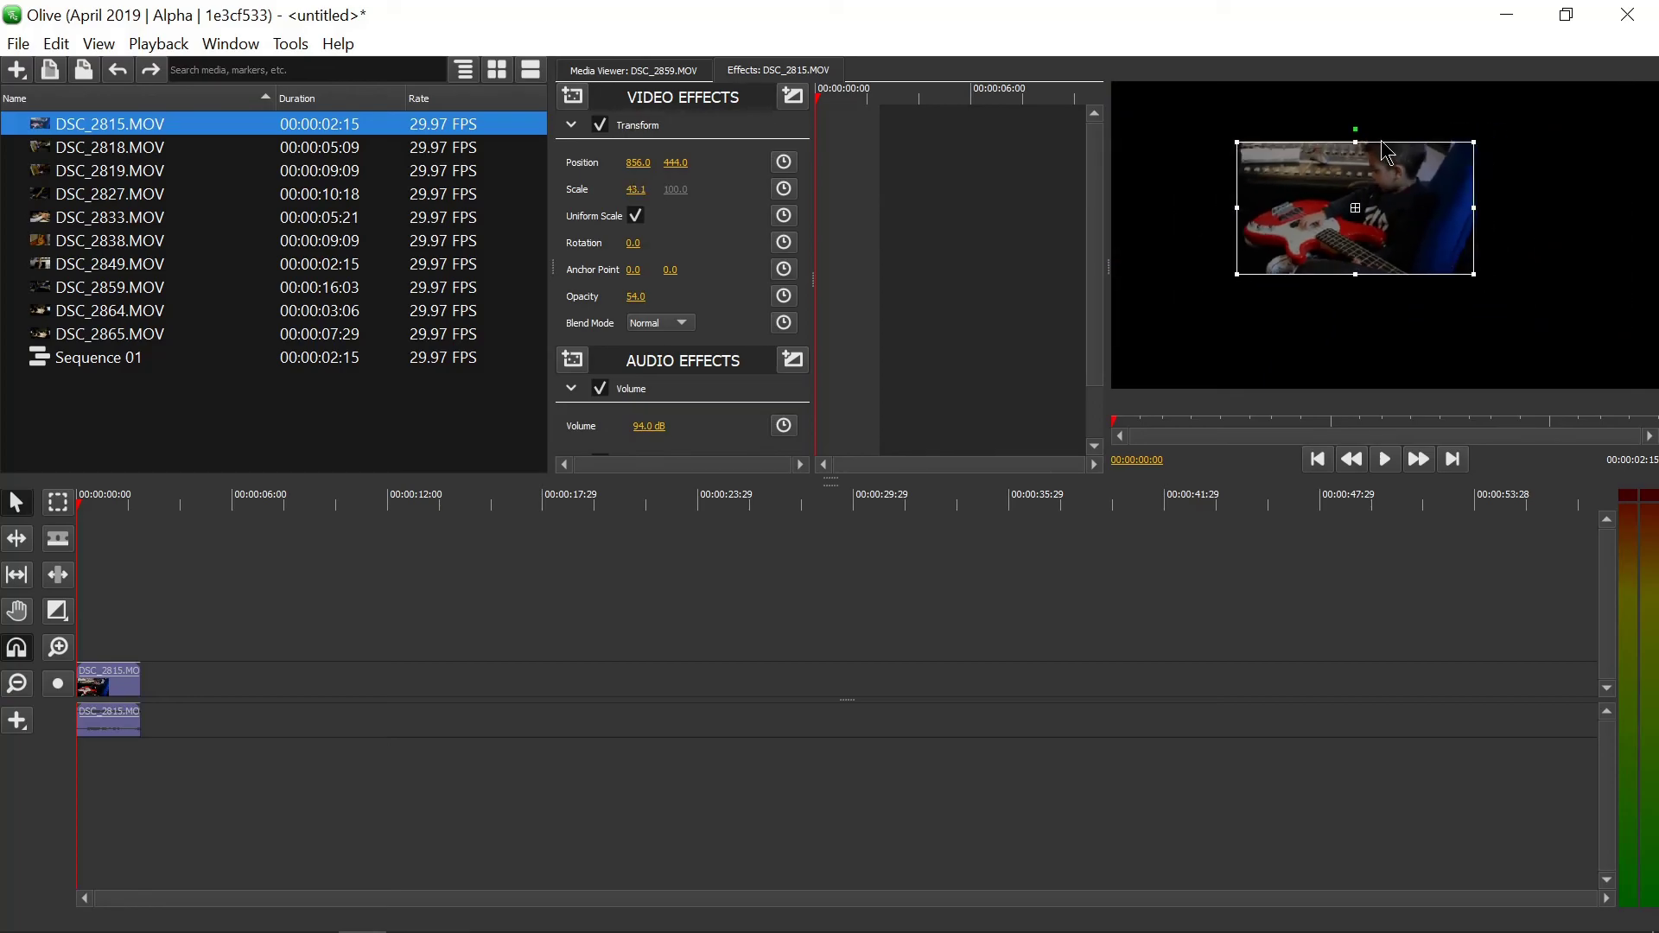
drag(1355, 129, 1479, 173)
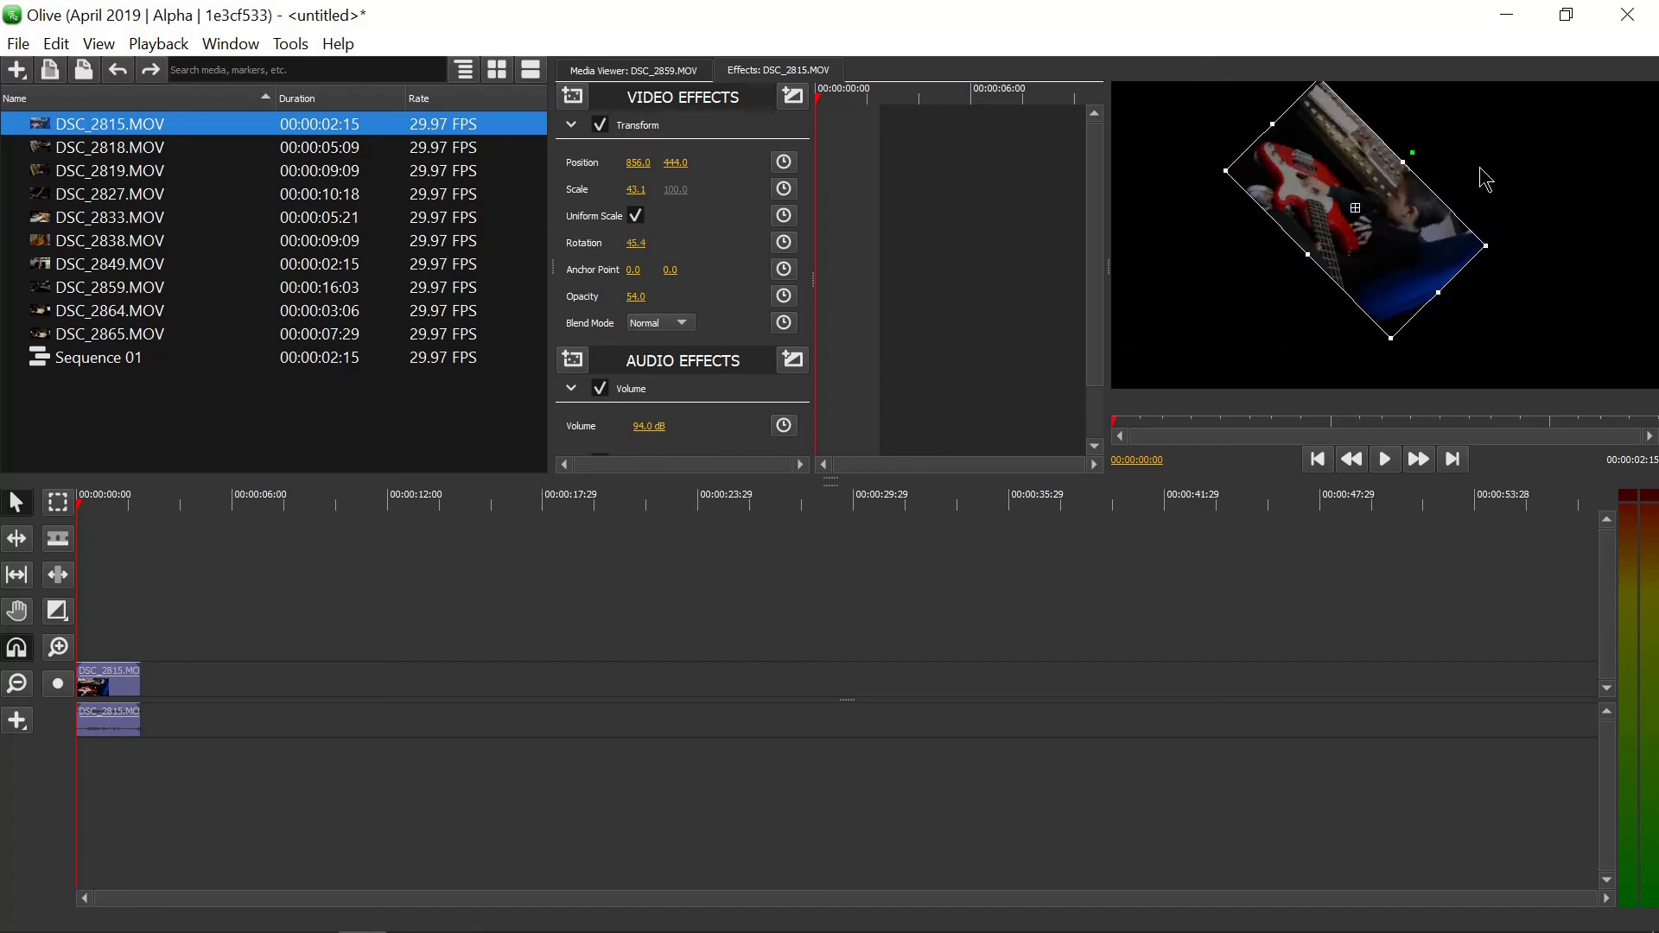
Step: Shift the clip's anchor point to about -401, -237 and reposition its picture to about 1003, 378
drag(1425, 246, 1568, 295)
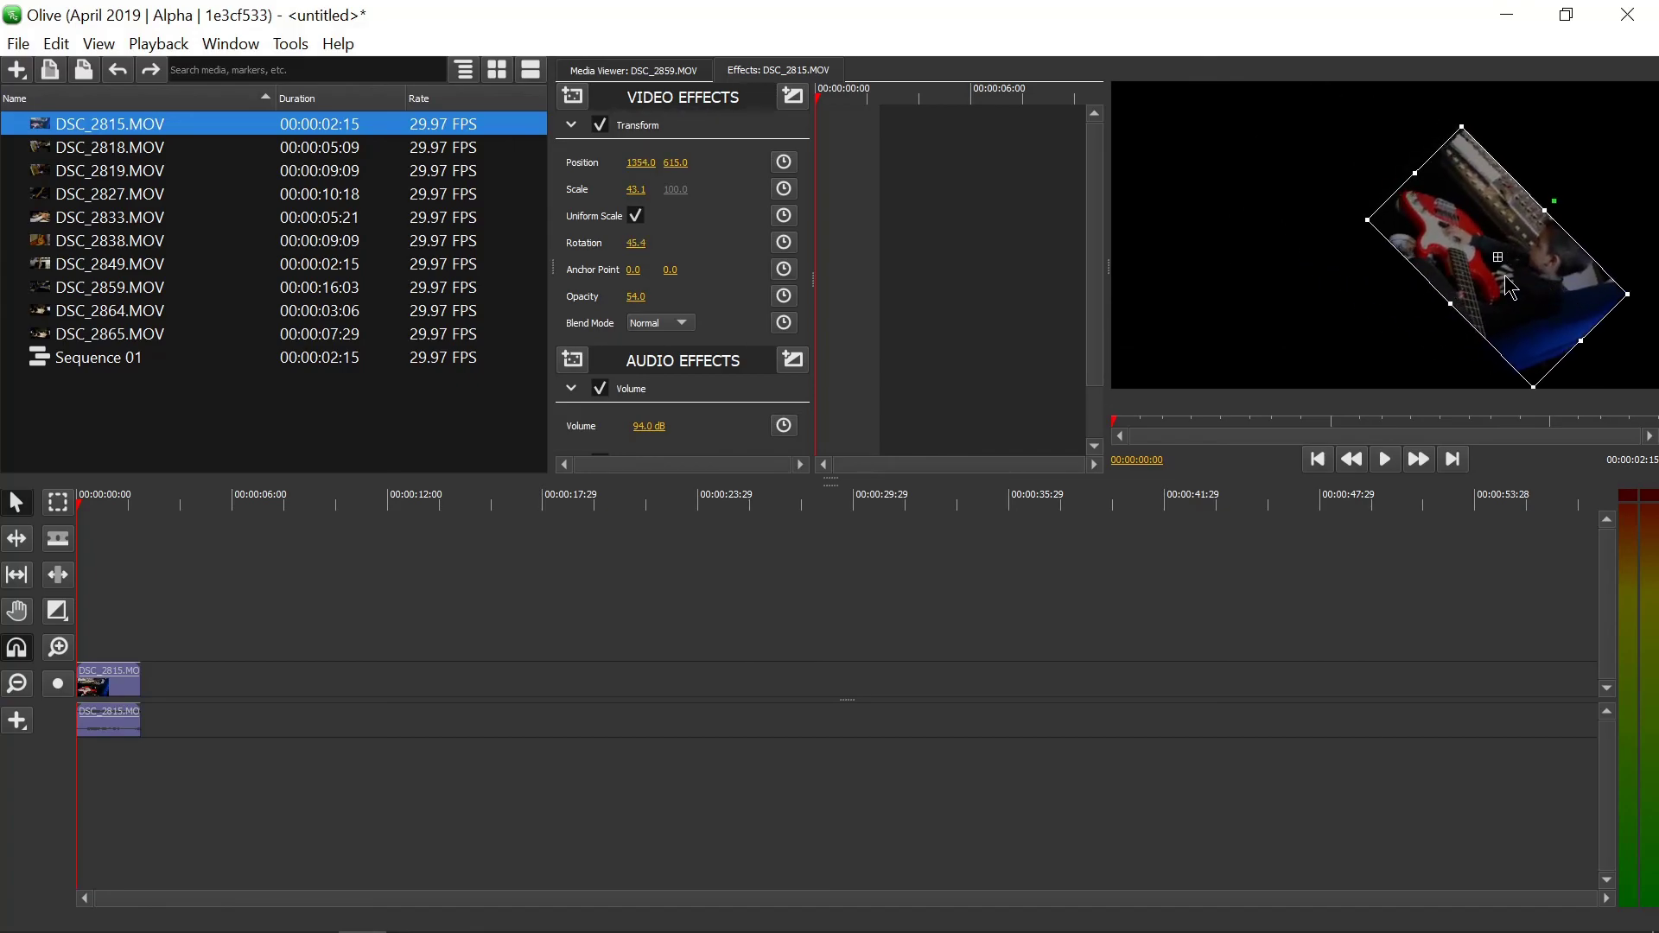
drag(1501, 253, 1388, 189)
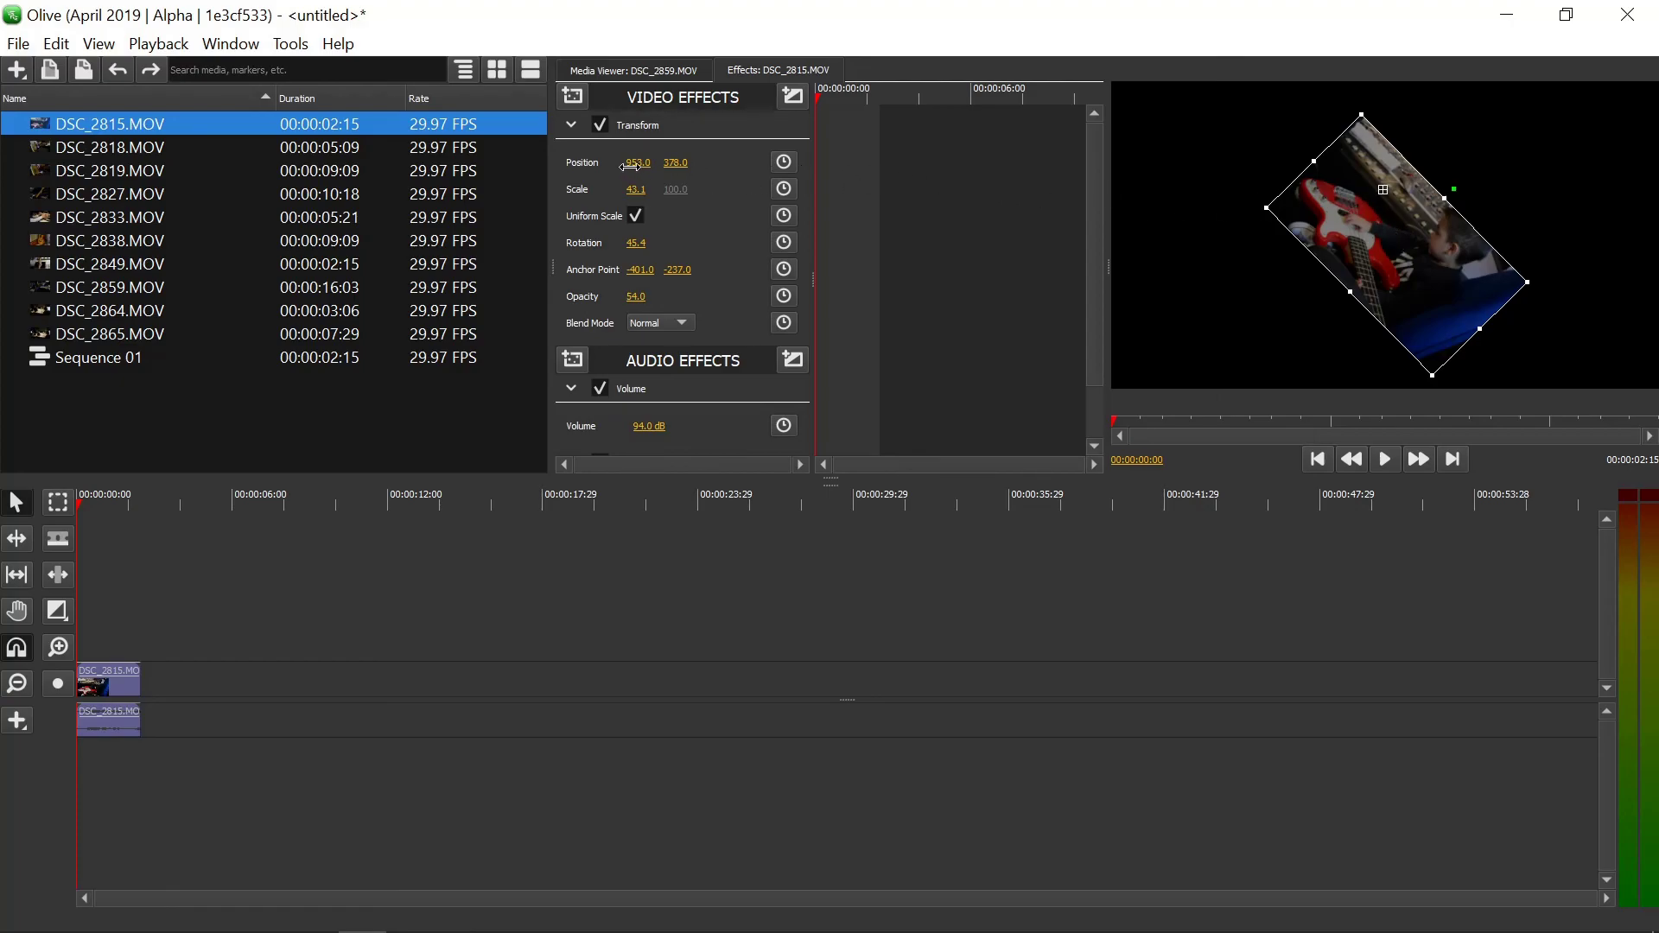
mouse_move(631, 166)
mouse_down()
mouse_move(712, 166)
mouse_move(553, 166)
mouse_move(741, 166)
mouse_move(632, 178)
mouse_up()
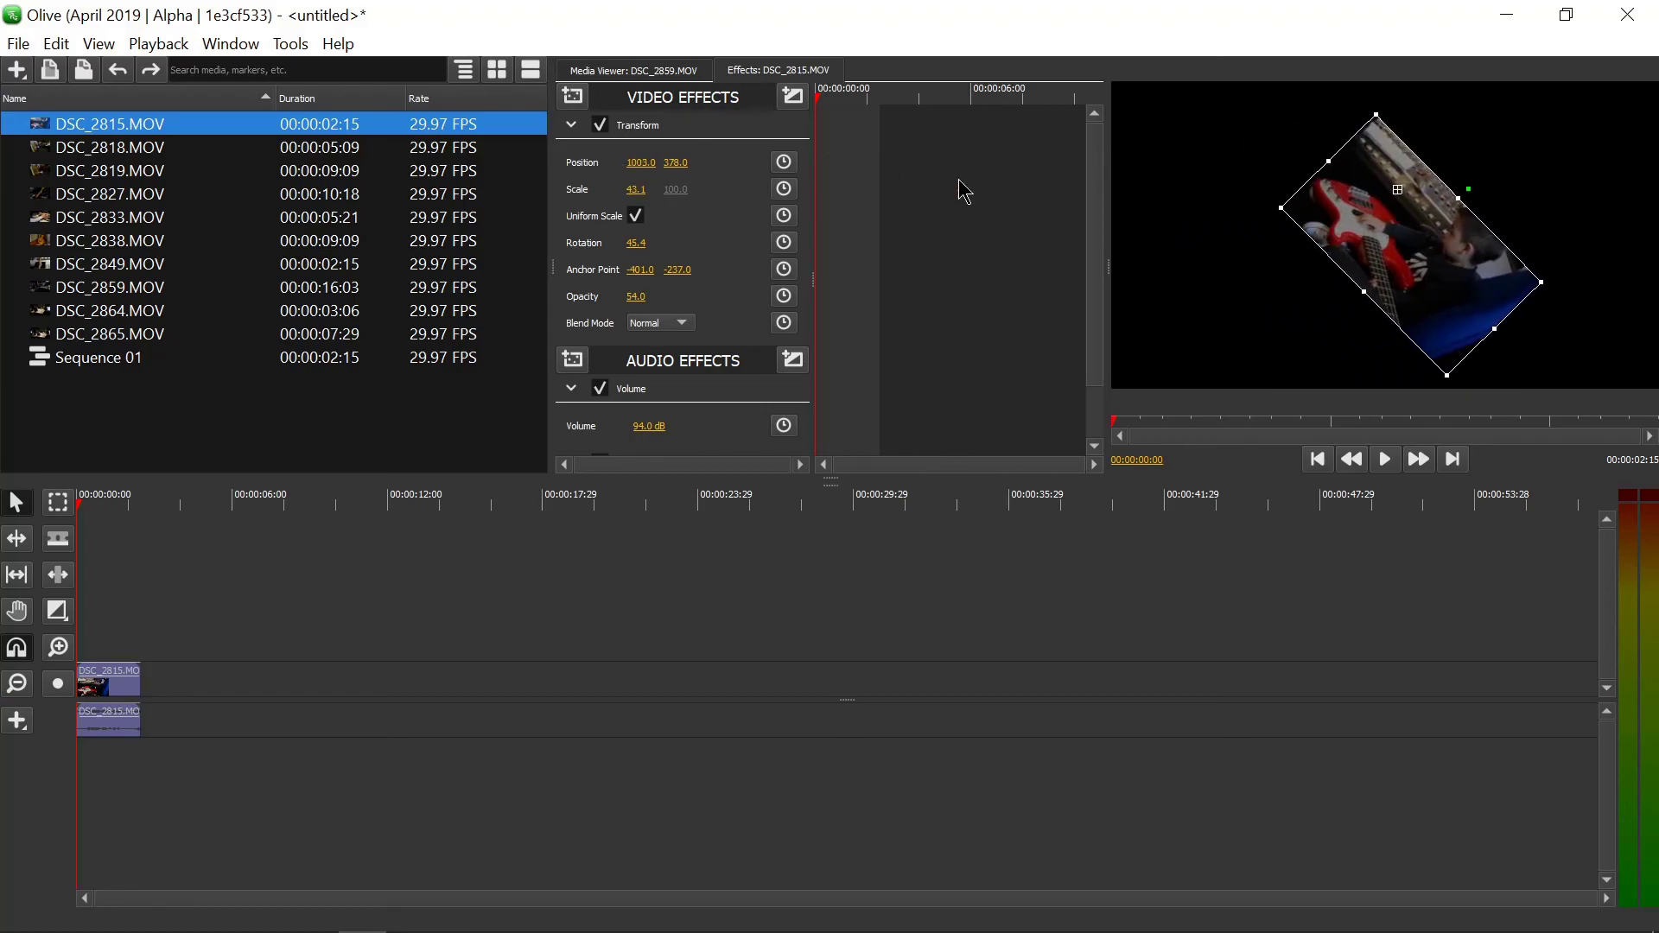